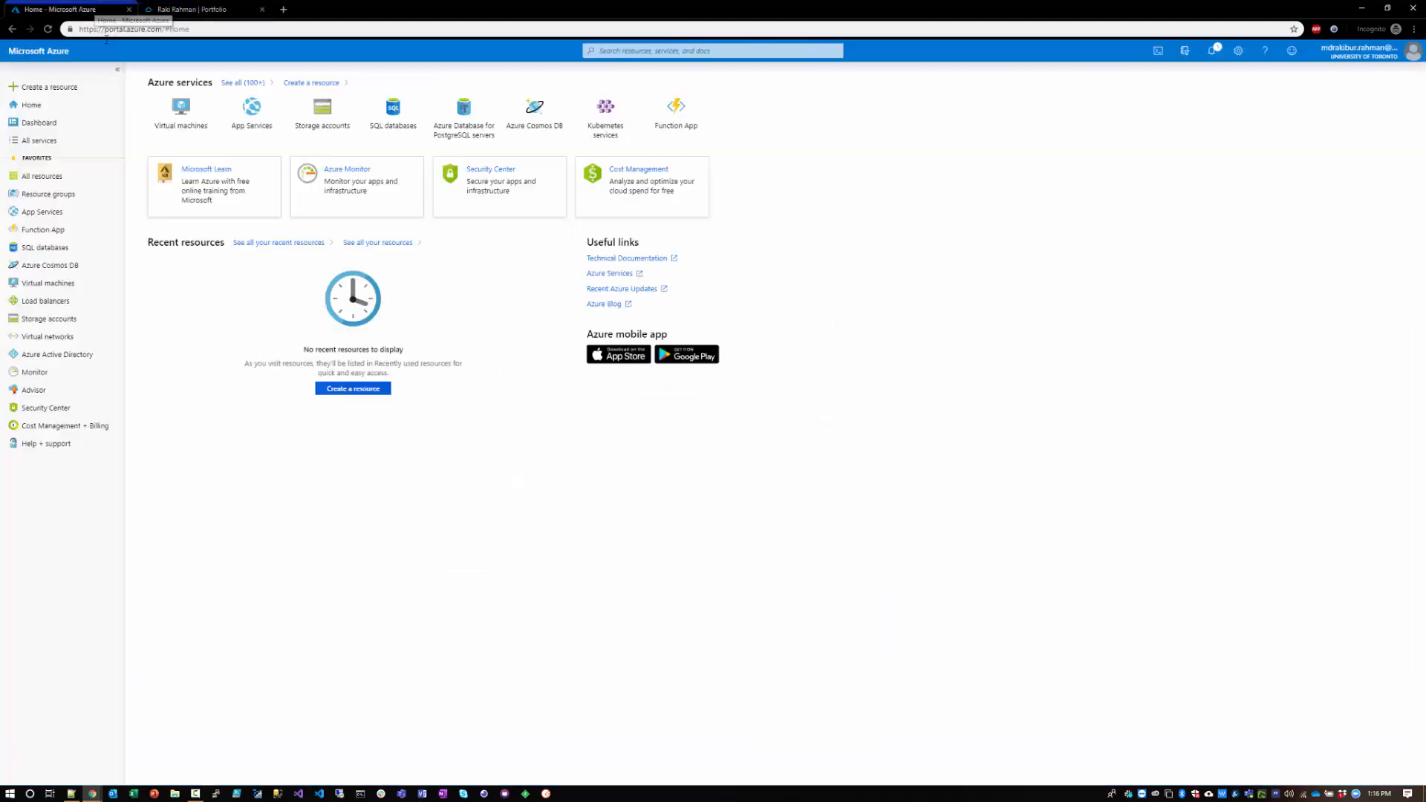
Step: Create a resource group named Website_genzmuslim.com in the Canada Central region under the Free Trial subscription, and open it
{"action": "left_click", "coordinate": [95, 9]}
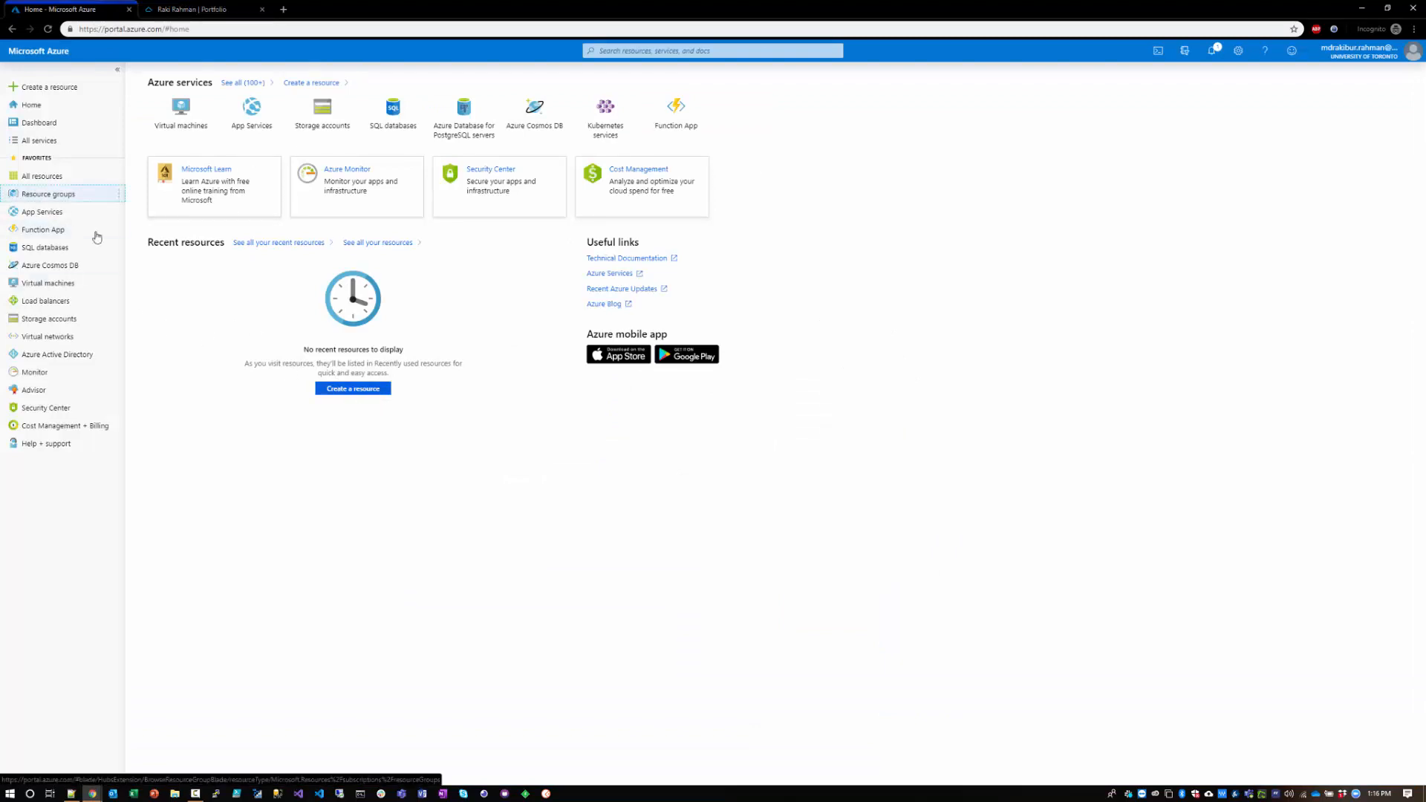
{"action": "left_click", "coordinate": [82, 194]}
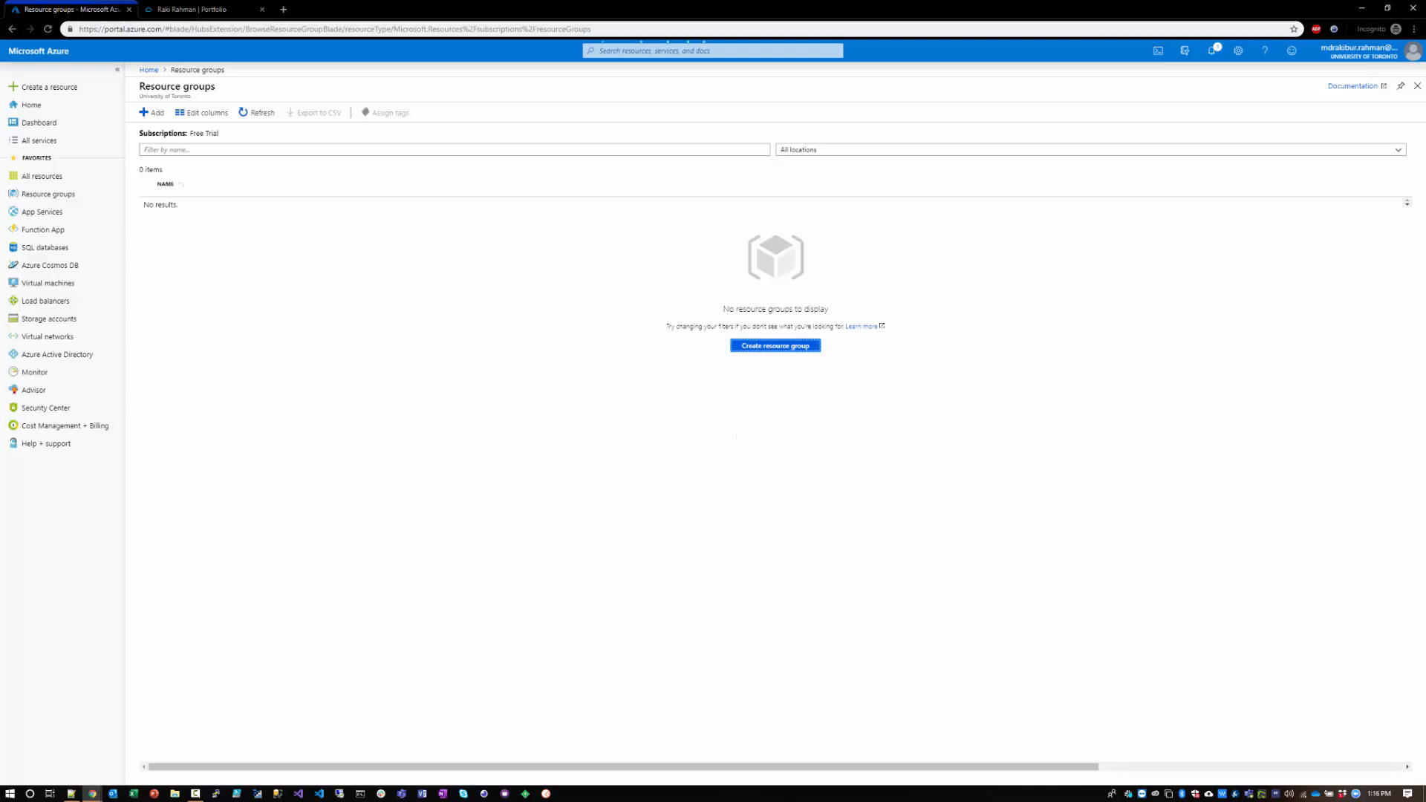
{"action": "left_click", "coordinate": [775, 346]}
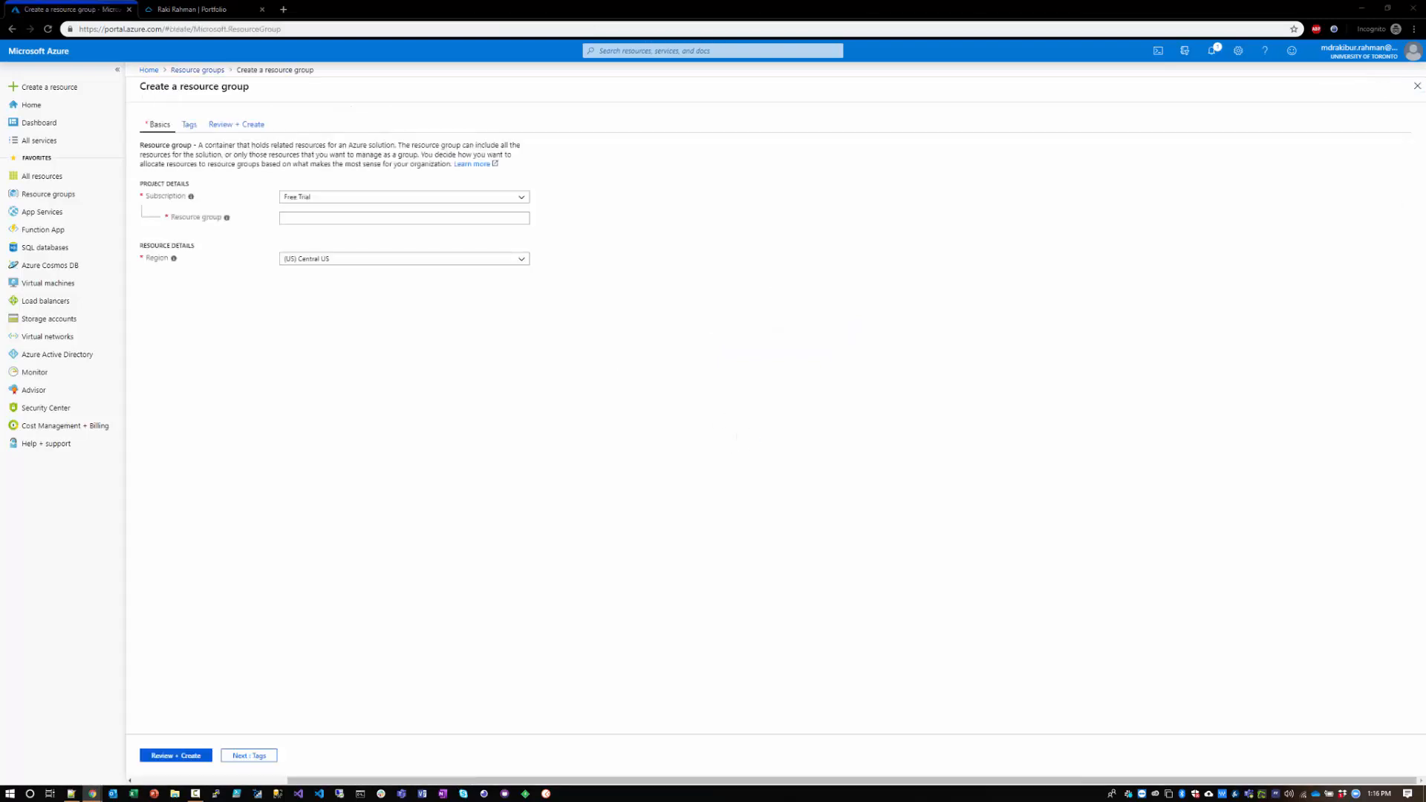
{"action": "left_click", "coordinate": [316, 217]}
{"action": "type", "text": "Website_ganzmuslim.com"}
{"action": "left_click", "coordinate": [324, 254]}
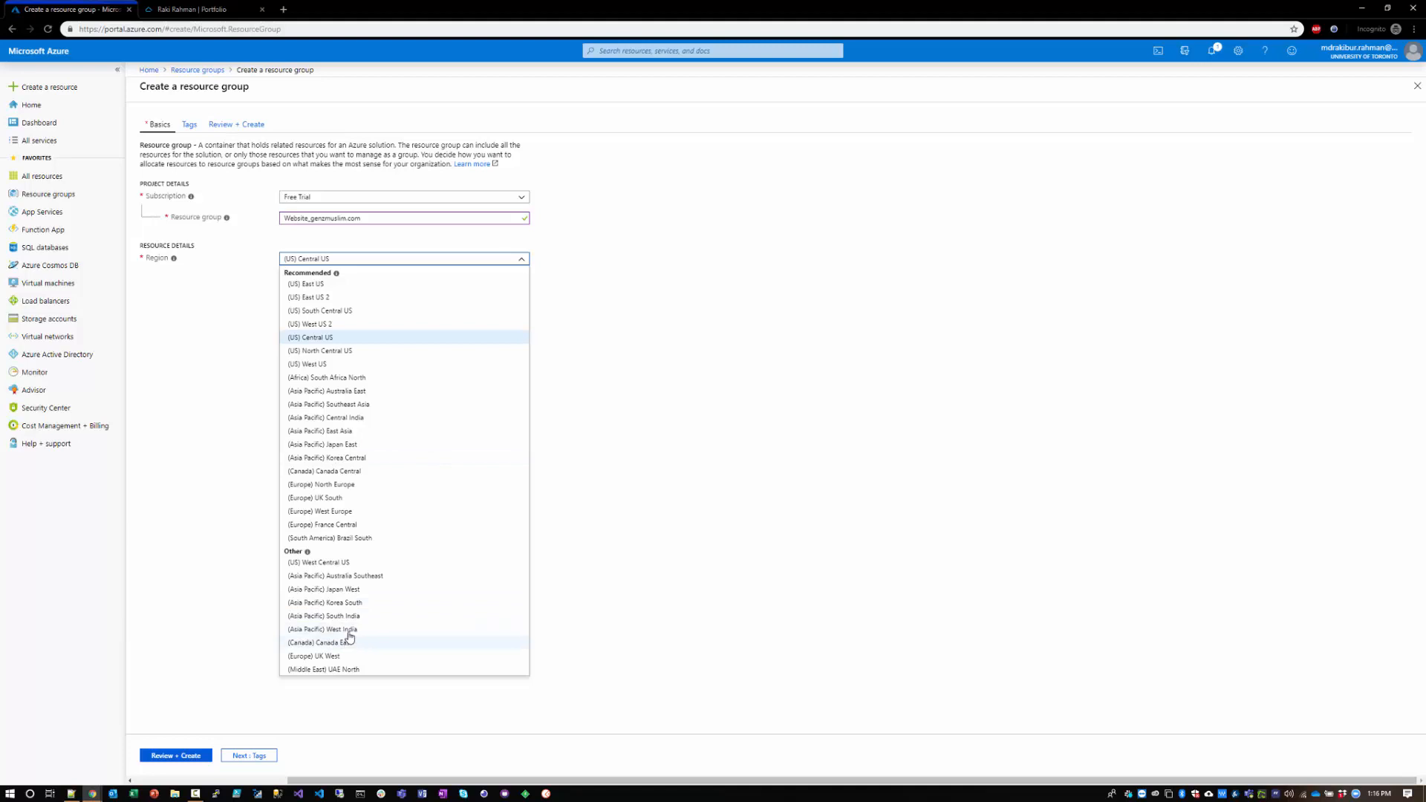
{"action": "left_click", "coordinate": [340, 472]}
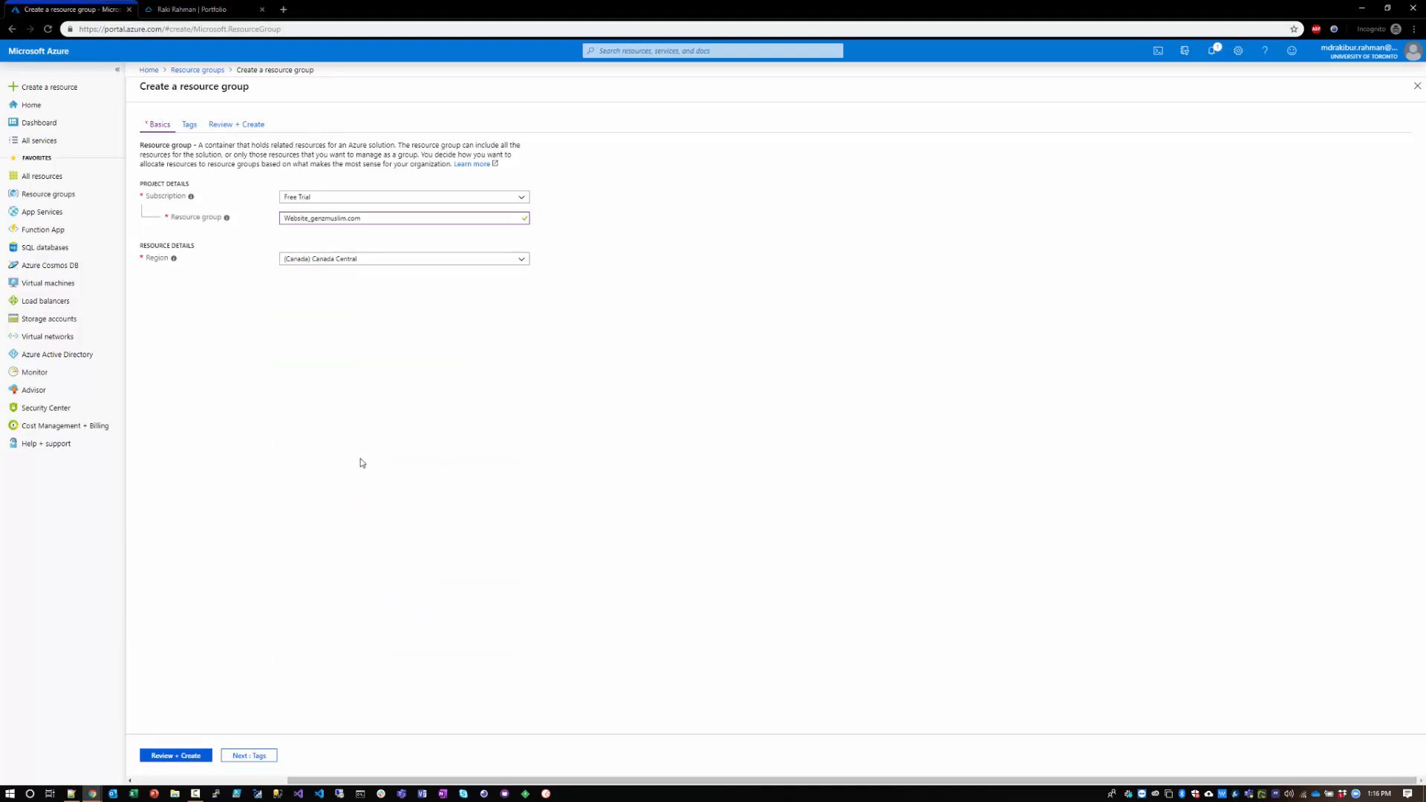
{"action": "left_click", "coordinate": [183, 755]}
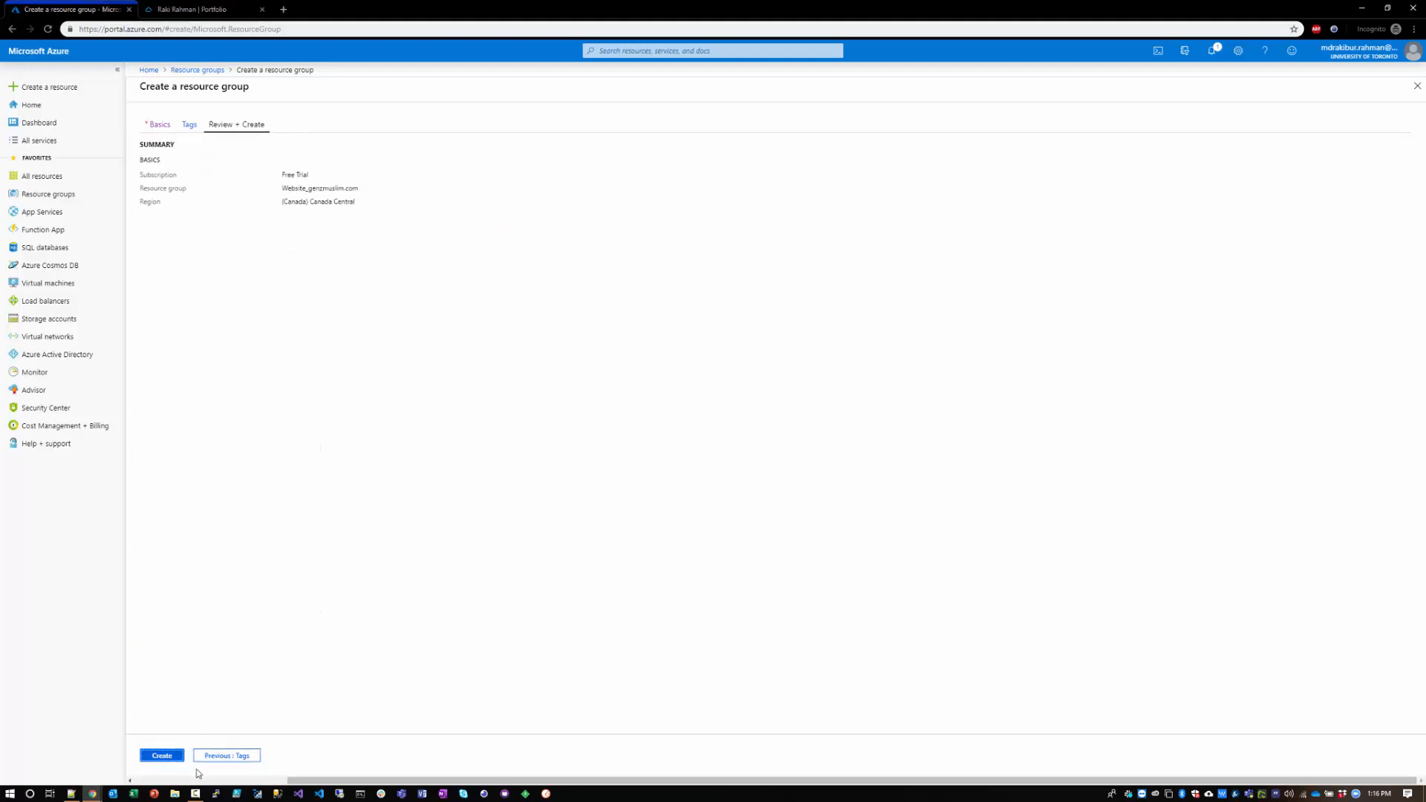
{"action": "left_click", "coordinate": [161, 755]}
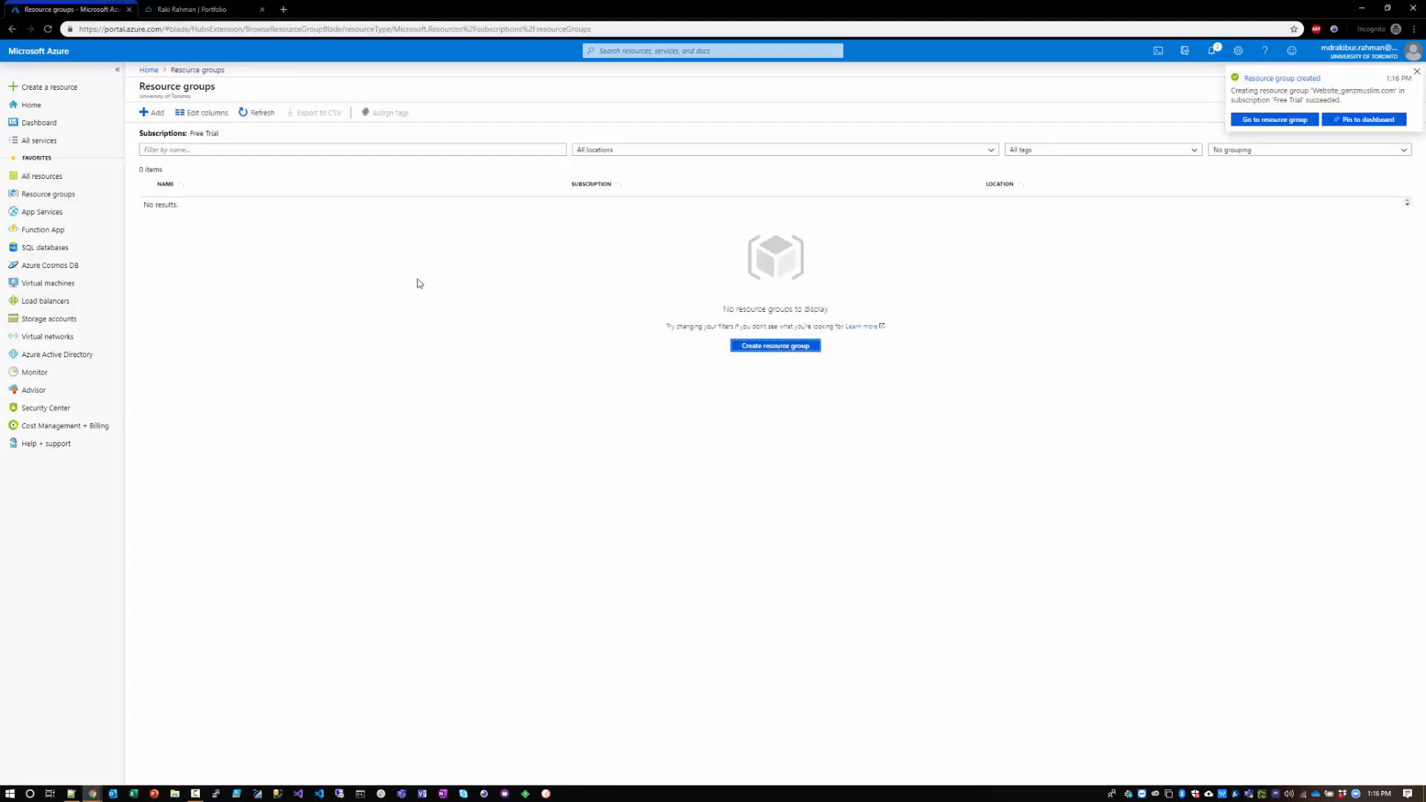
{"action": "left_click", "coordinate": [1263, 119]}
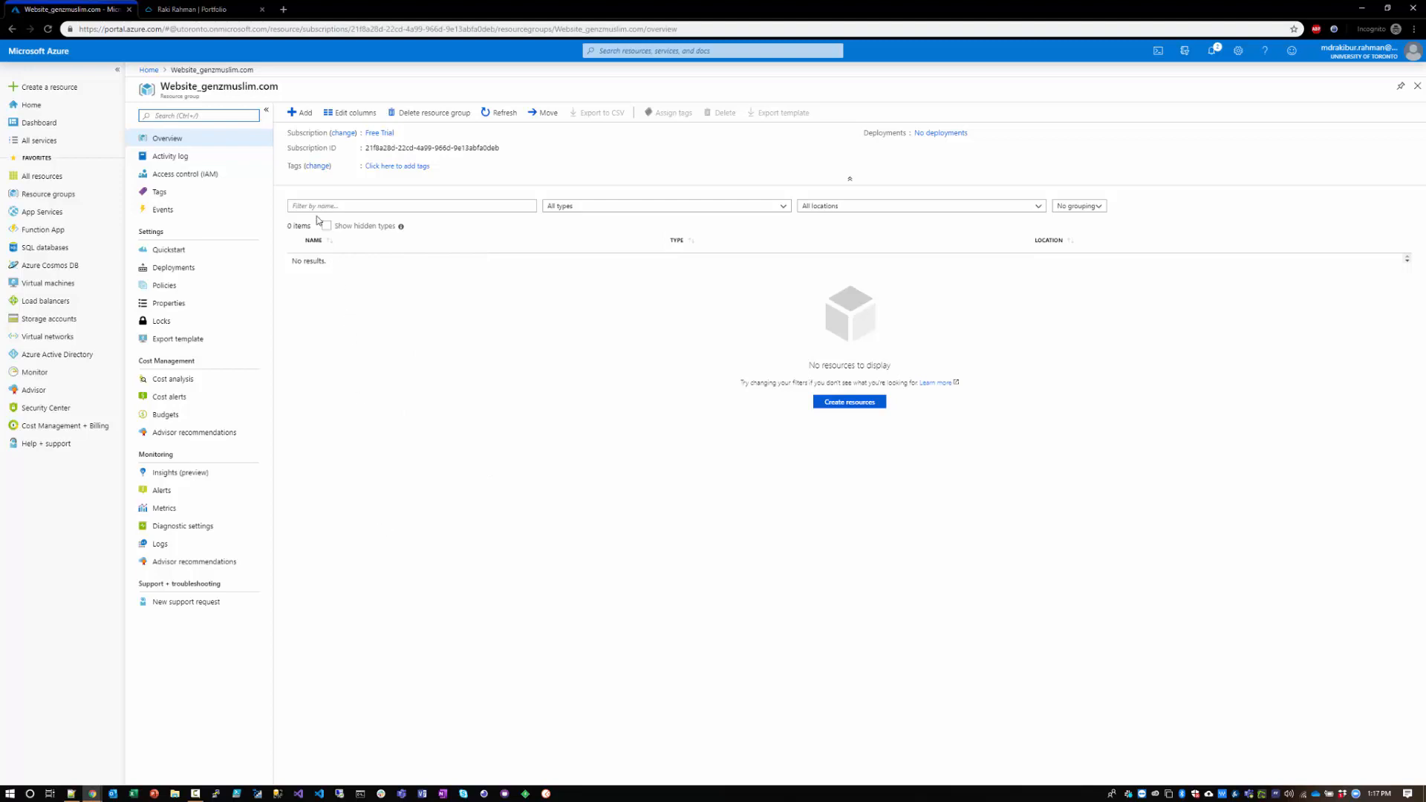
Step: Find App Service Domain in the Marketplace from the resource group and start creating one
{"action": "left_click", "coordinate": [301, 115]}
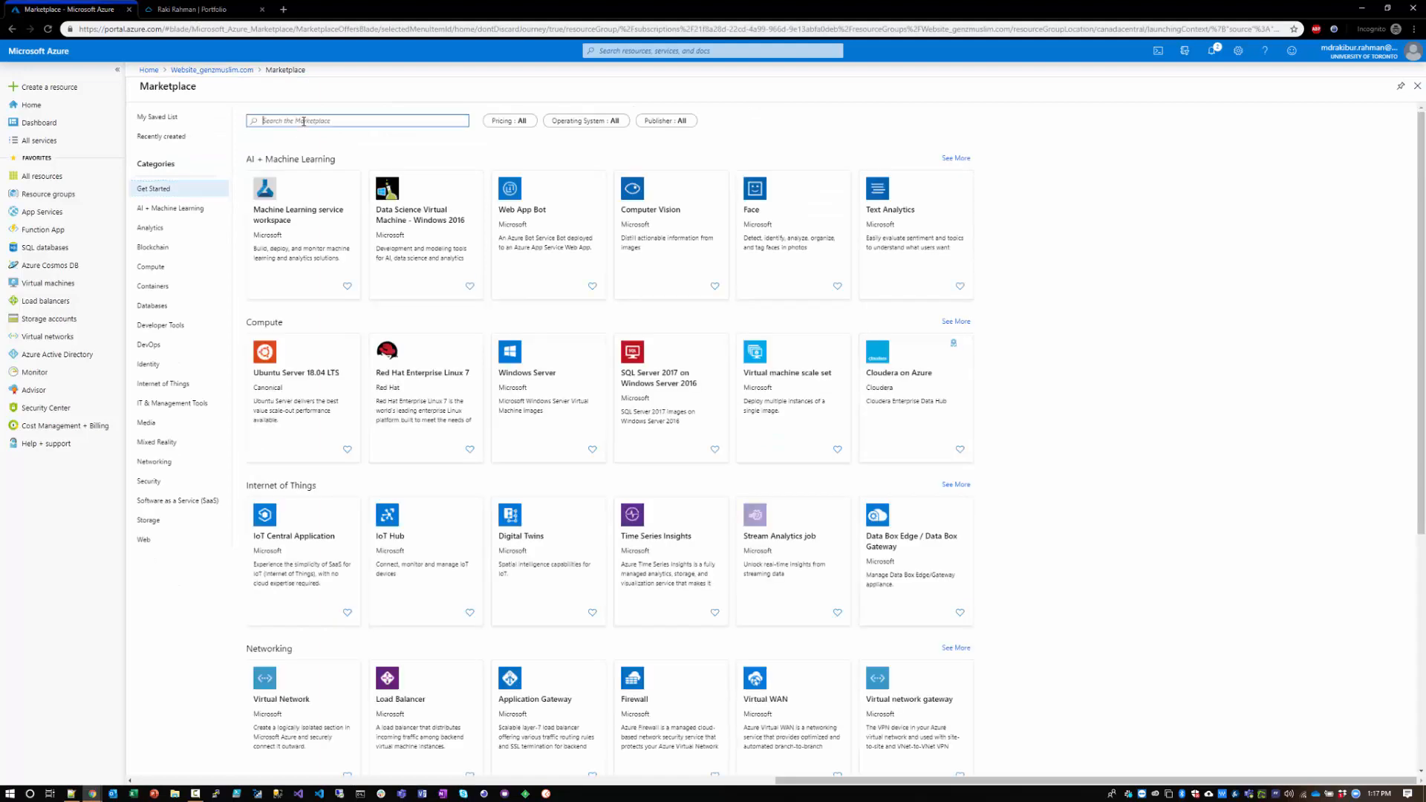
{"action": "type", "text": "App Service Domain"}
{"action": "left_click", "coordinate": [314, 137]}
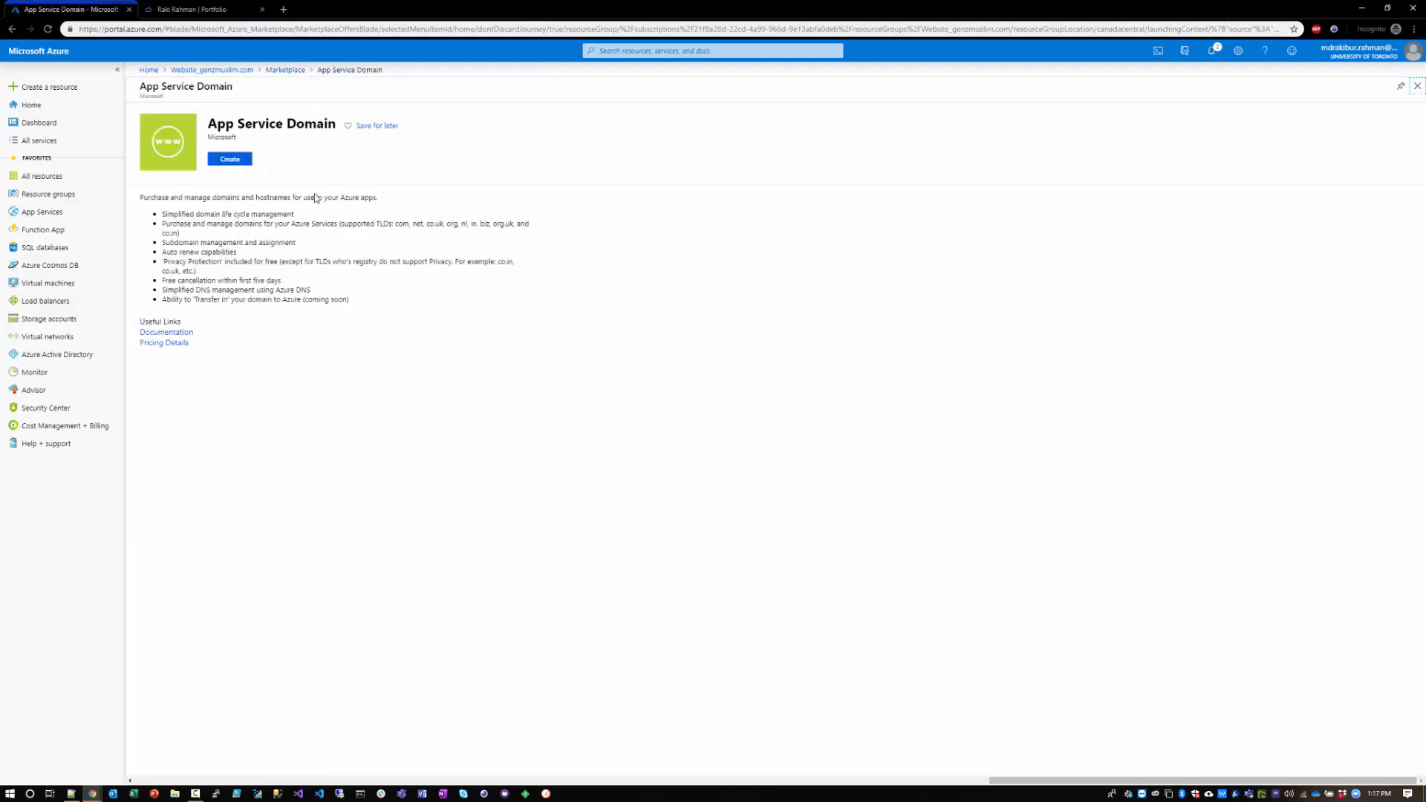
{"action": "left_click", "coordinate": [231, 159]}
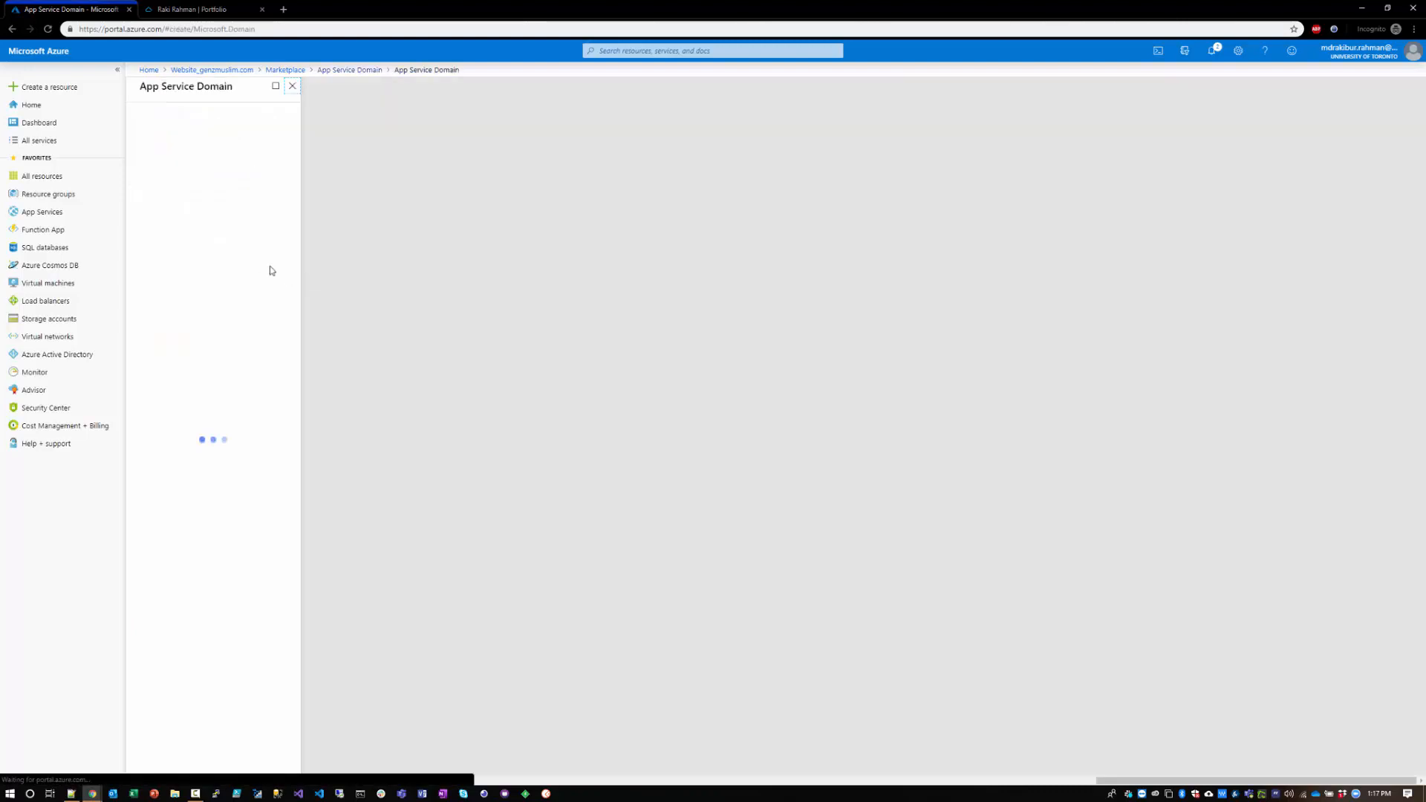
Step: Search for the domain randomdomainname.com and select only aimlessdomainname.com from the available suggestions
{"action": "left_click", "coordinate": [200, 130]}
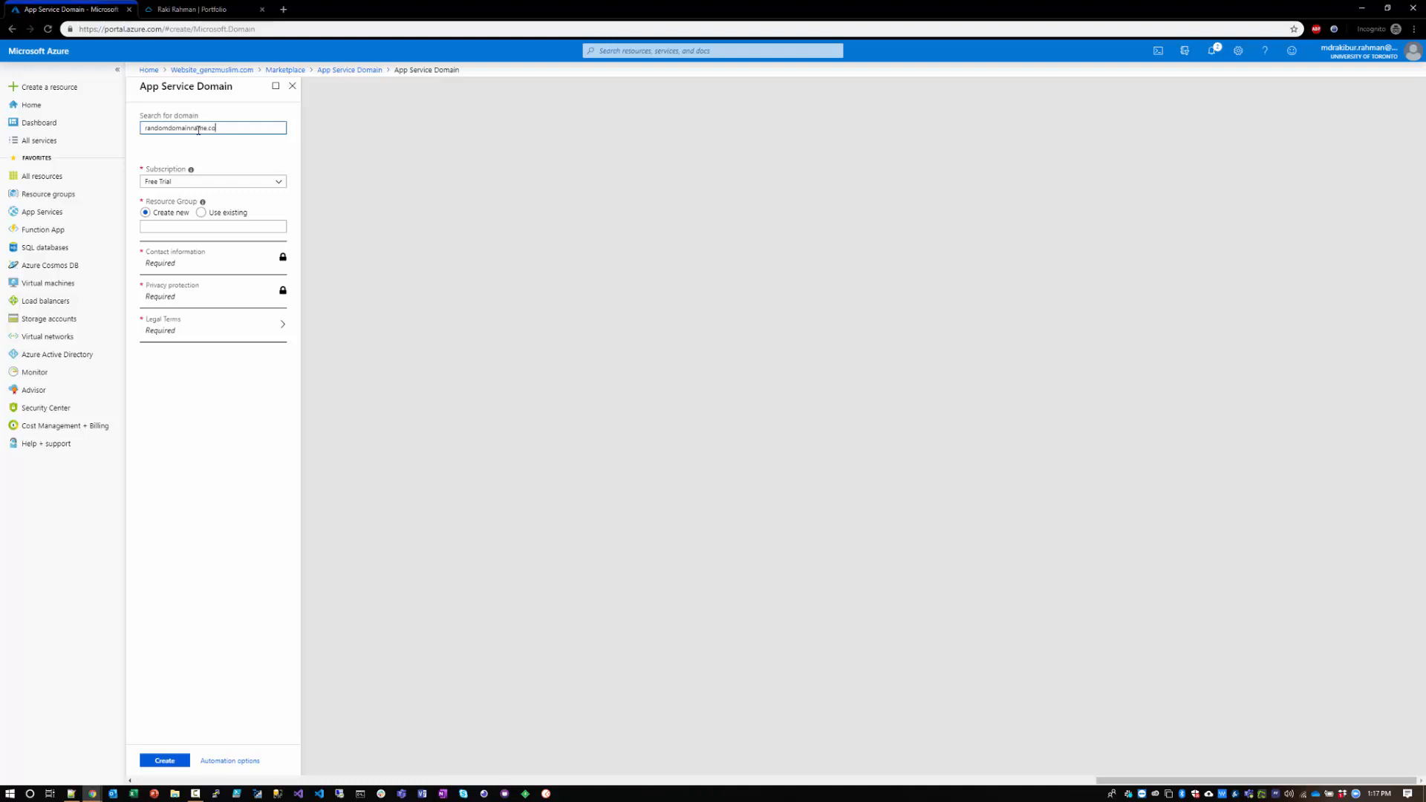
{"action": "type", "text": "m"}
{"action": "key", "text": "Tab"}
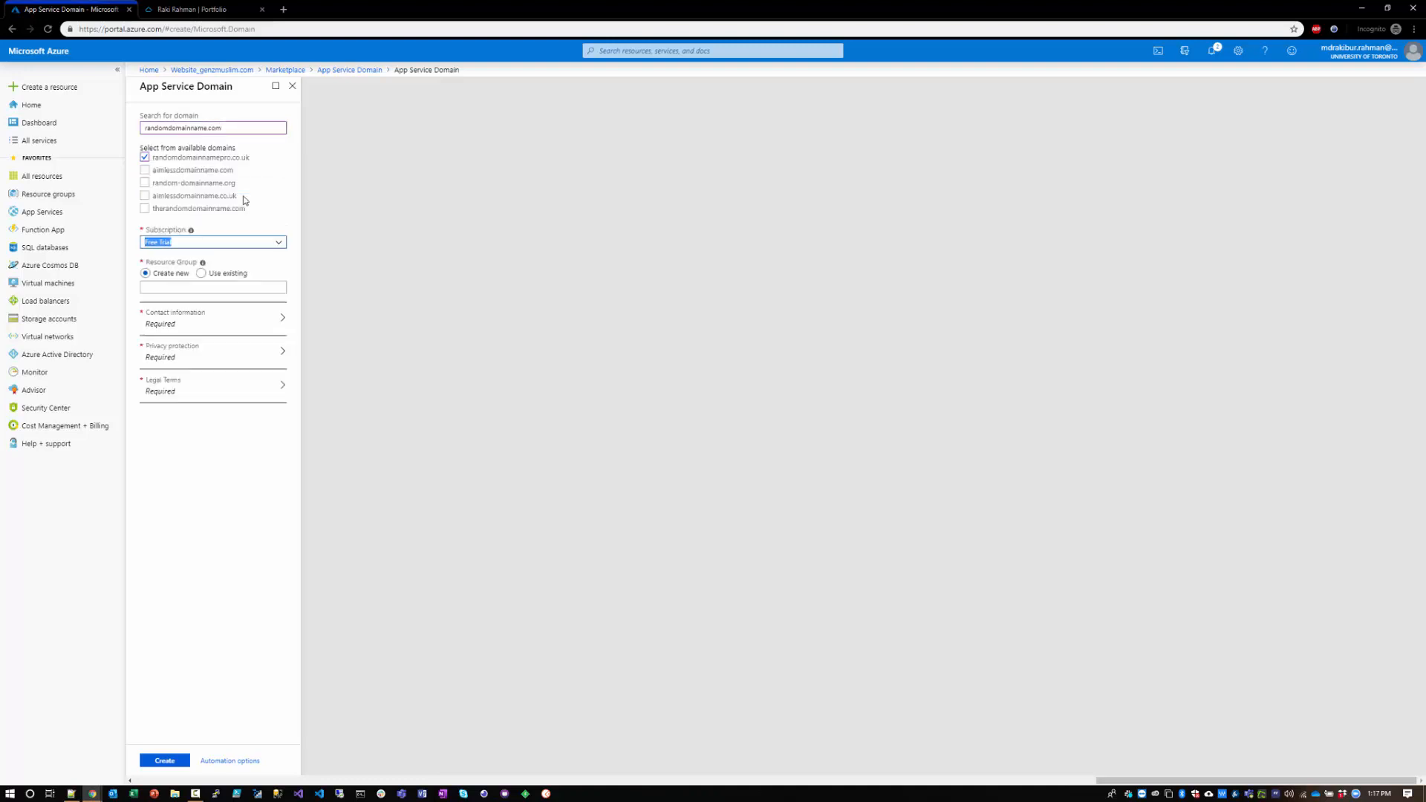
{"action": "left_click", "coordinate": [161, 174]}
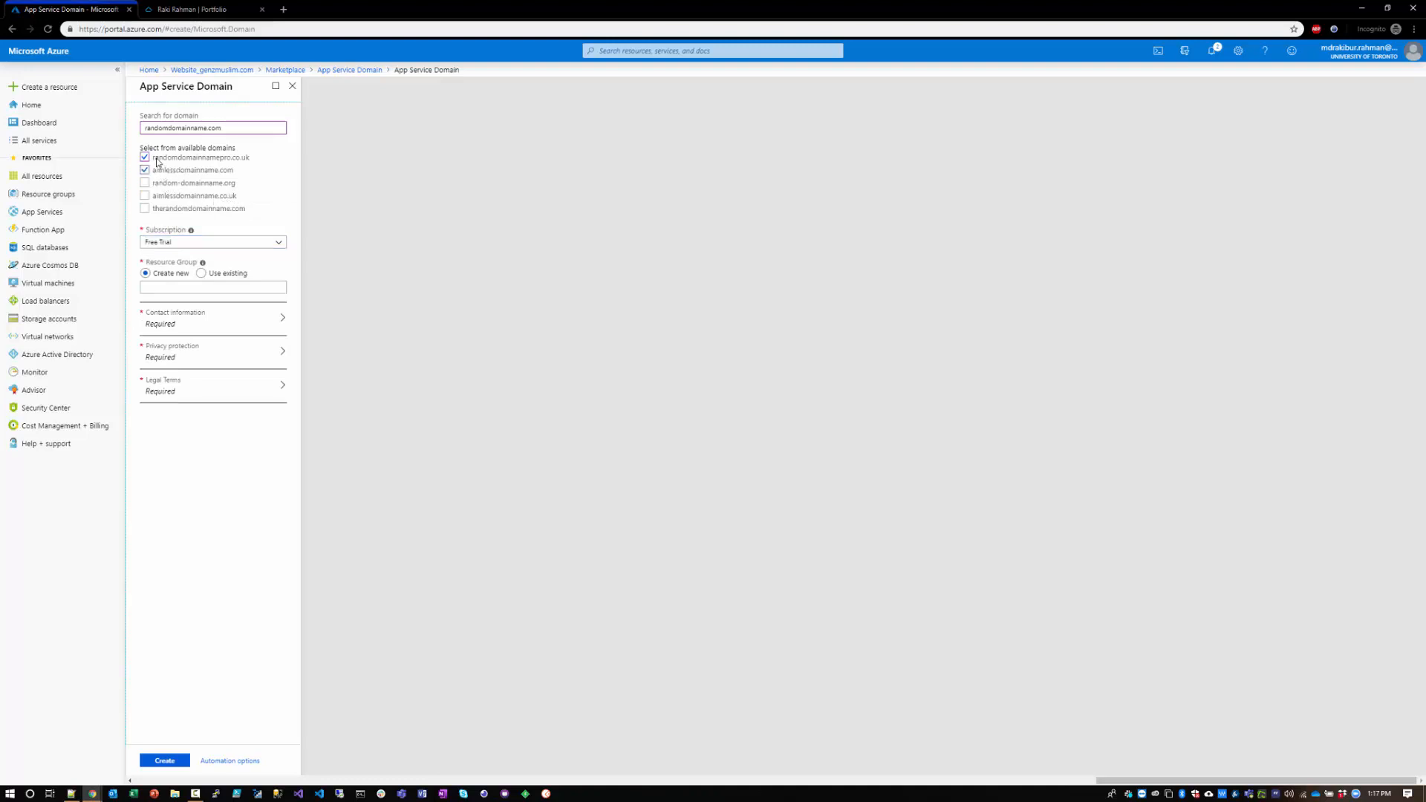
{"action": "left_click", "coordinate": [157, 159]}
Step: Assign the domain to the existing resource group Website_genzmuslim.com
{"action": "left_click", "coordinate": [227, 273]}
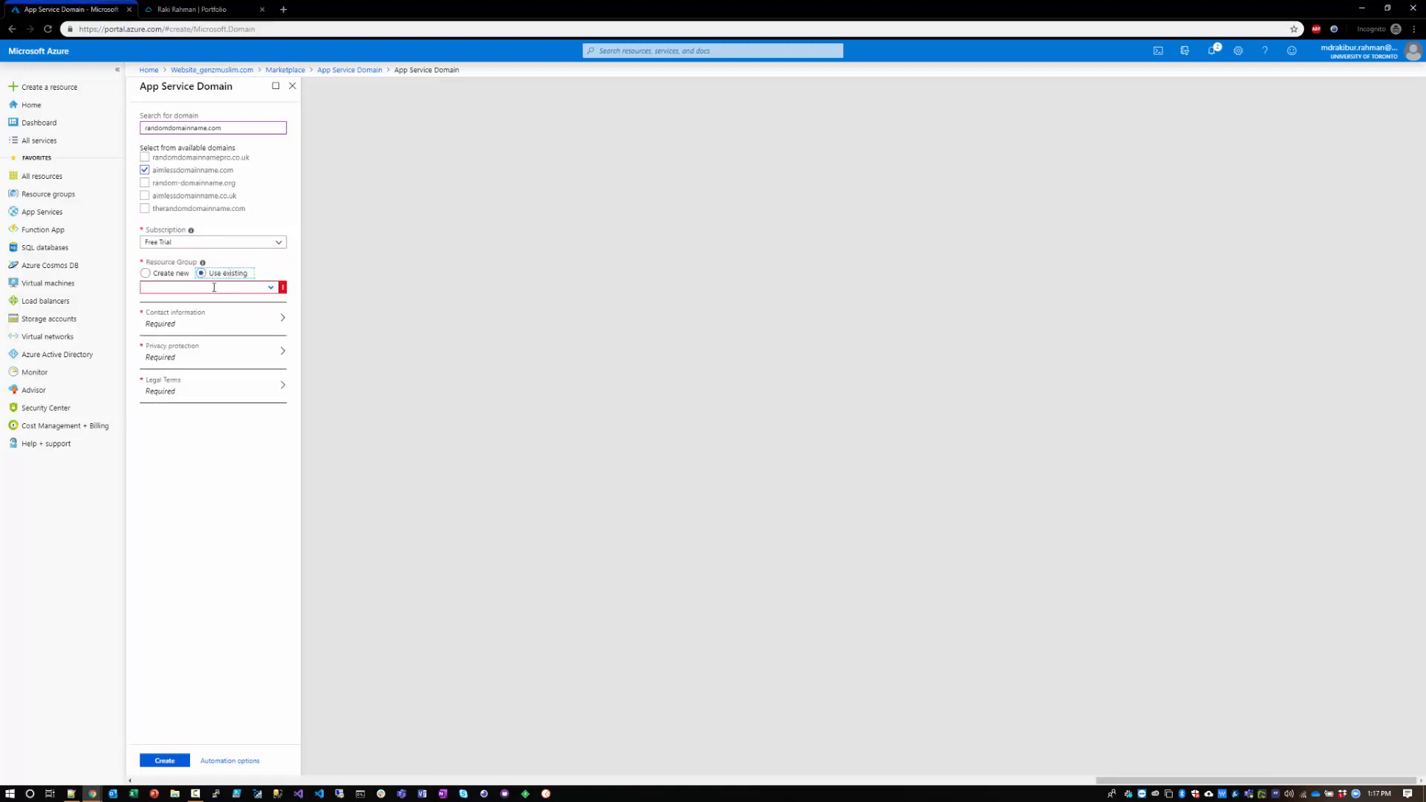
{"action": "left_click", "coordinate": [265, 286]}
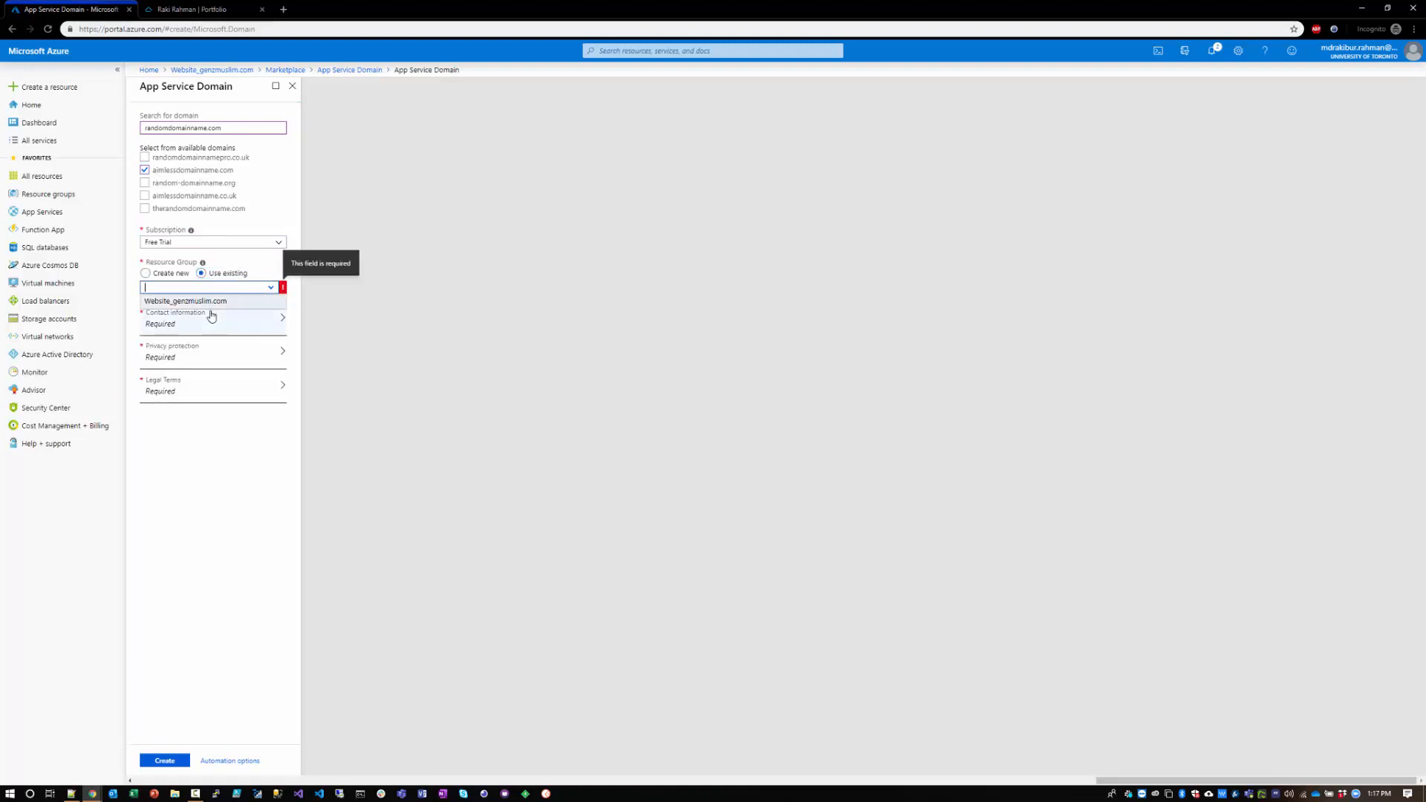
{"action": "left_click", "coordinate": [212, 300]}
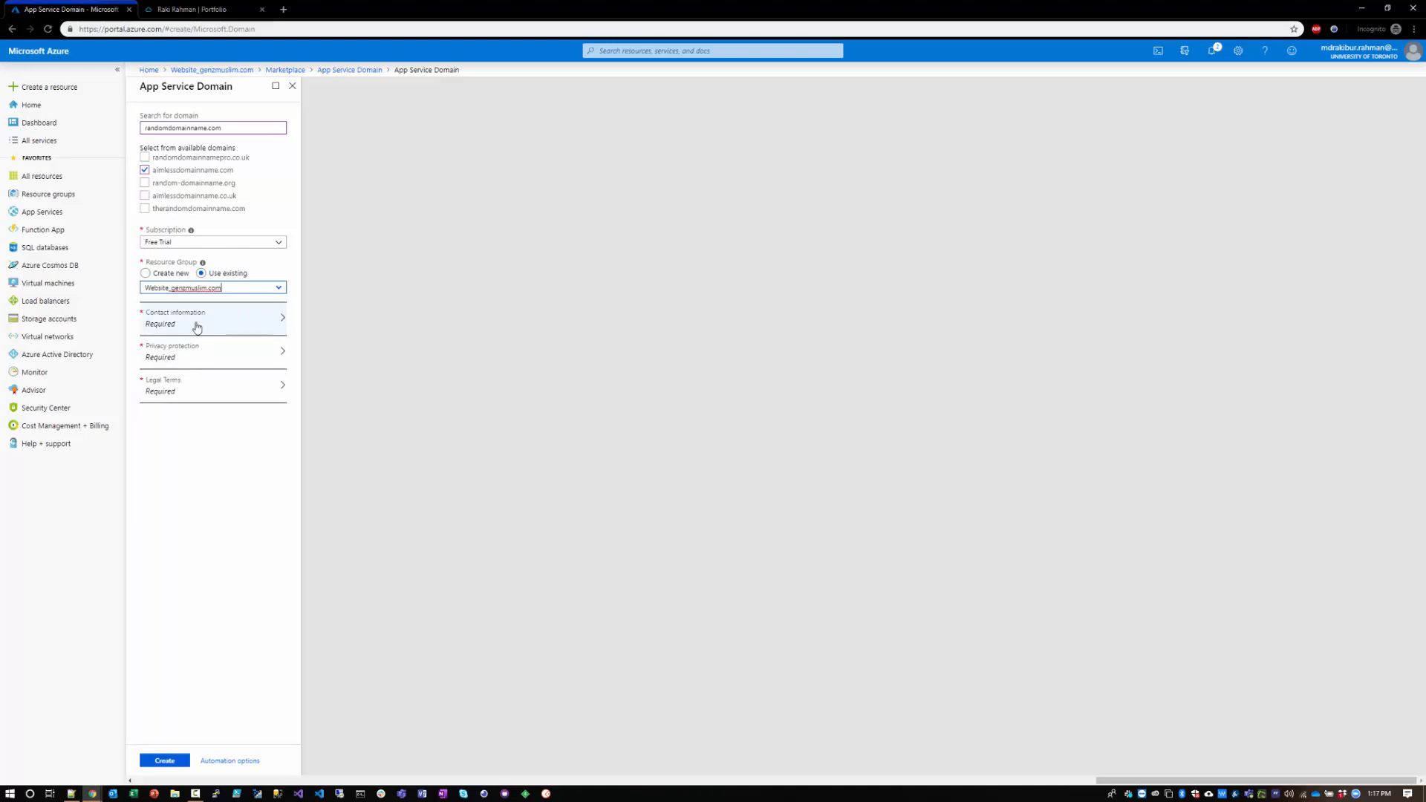
Step: Review the domain's contact information, privacy protection and legal terms with pricing, and return to the resource group discarding the form
{"action": "left_click", "coordinate": [197, 327]}
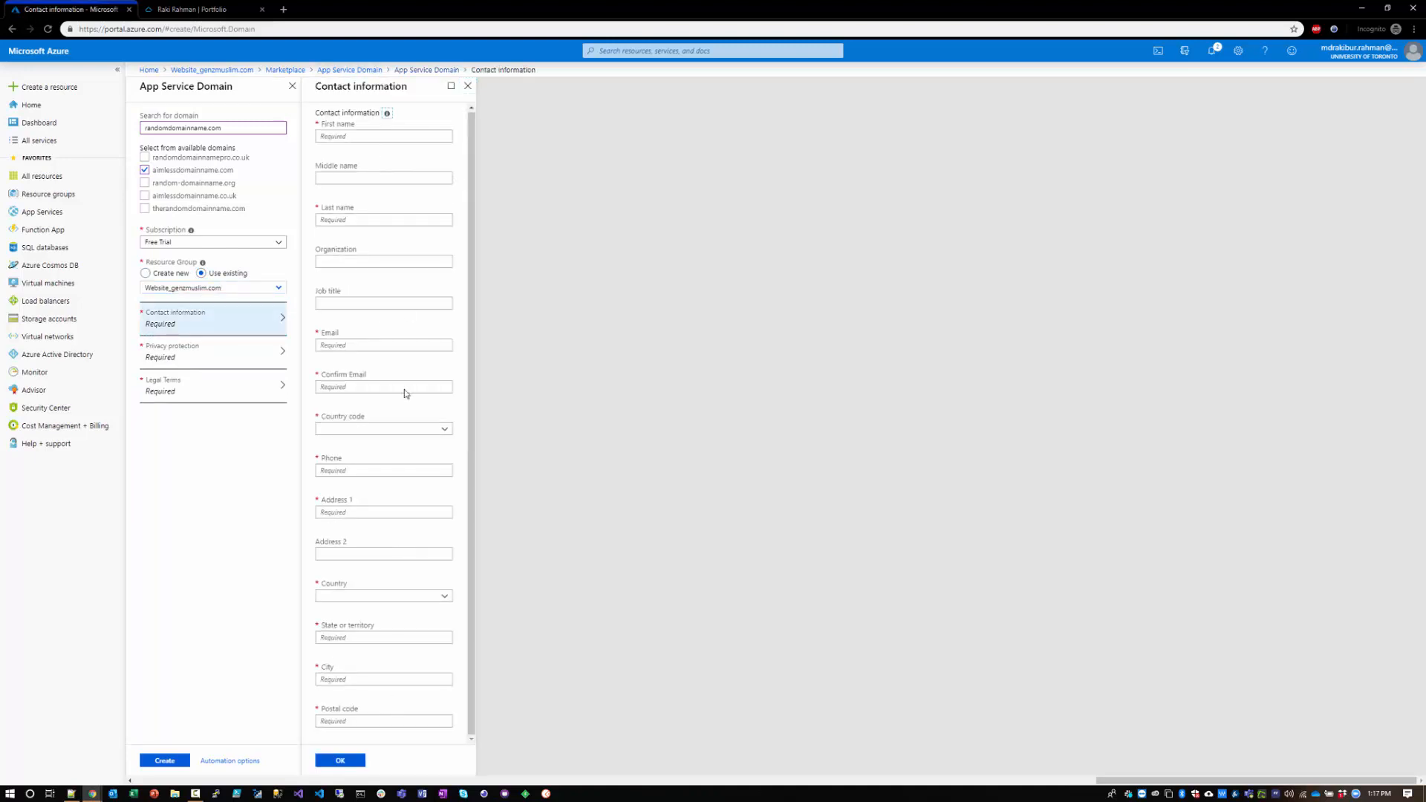
{"action": "left_click", "coordinate": [176, 359]}
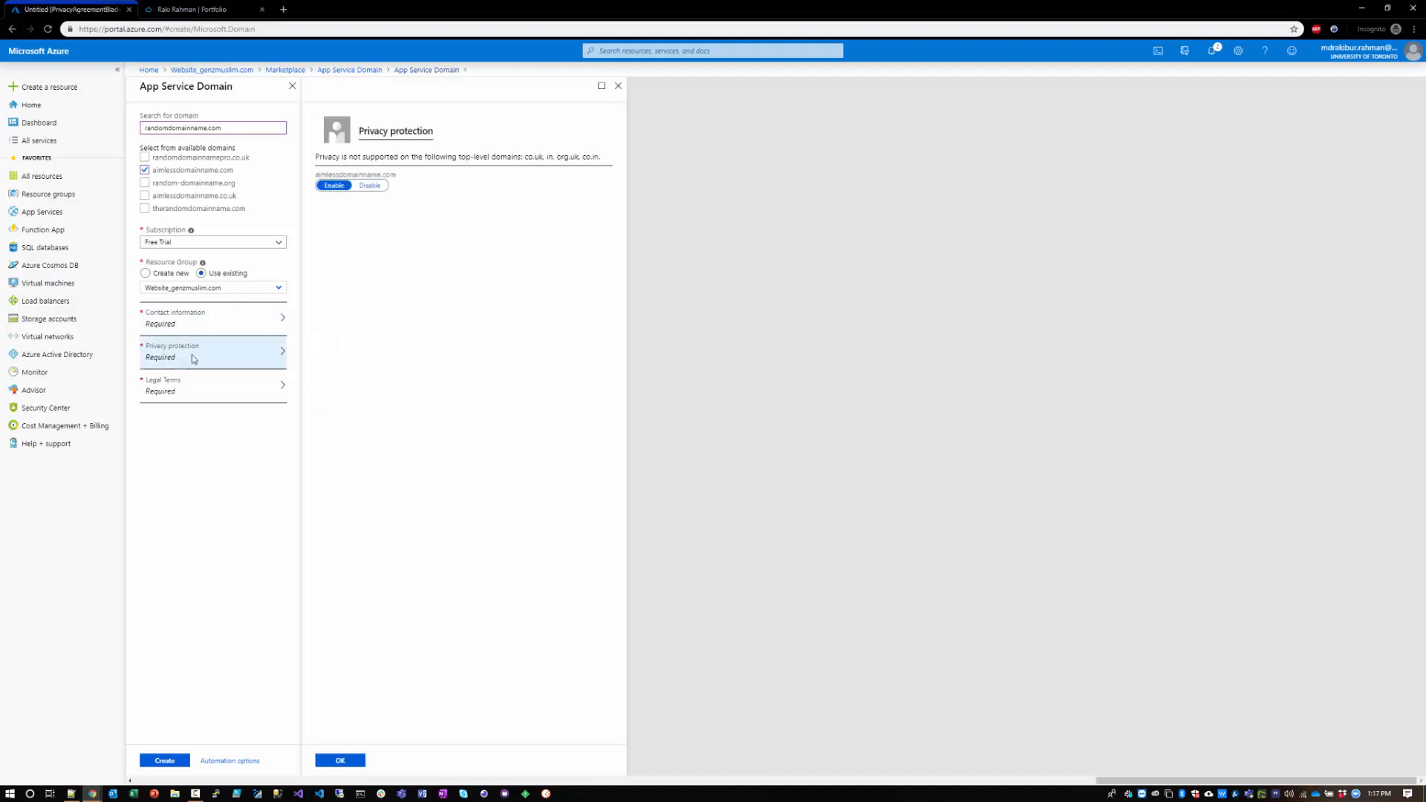
{"action": "left_click", "coordinate": [191, 383]}
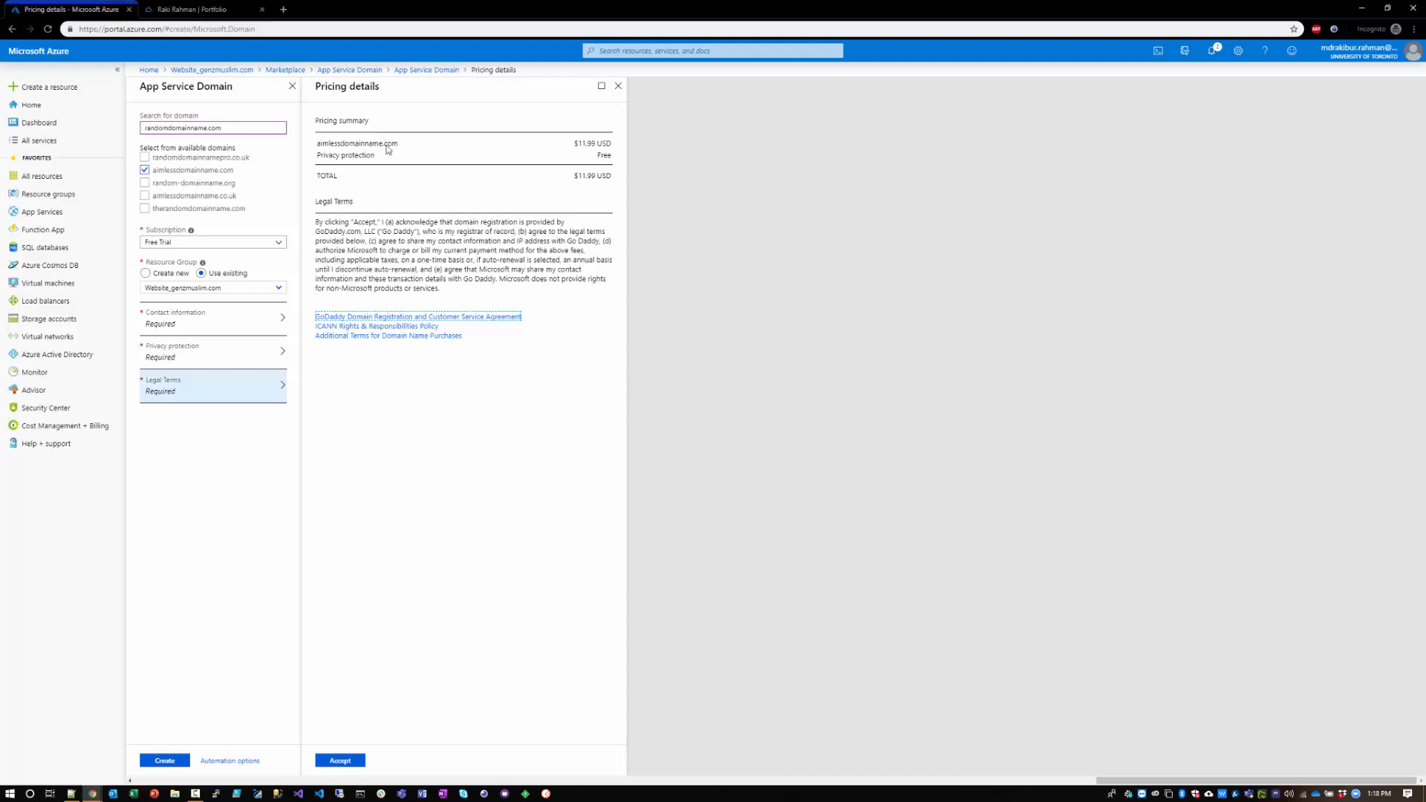
{"action": "left_click", "coordinate": [220, 71]}
{"action": "left_click", "coordinate": [767, 92]}
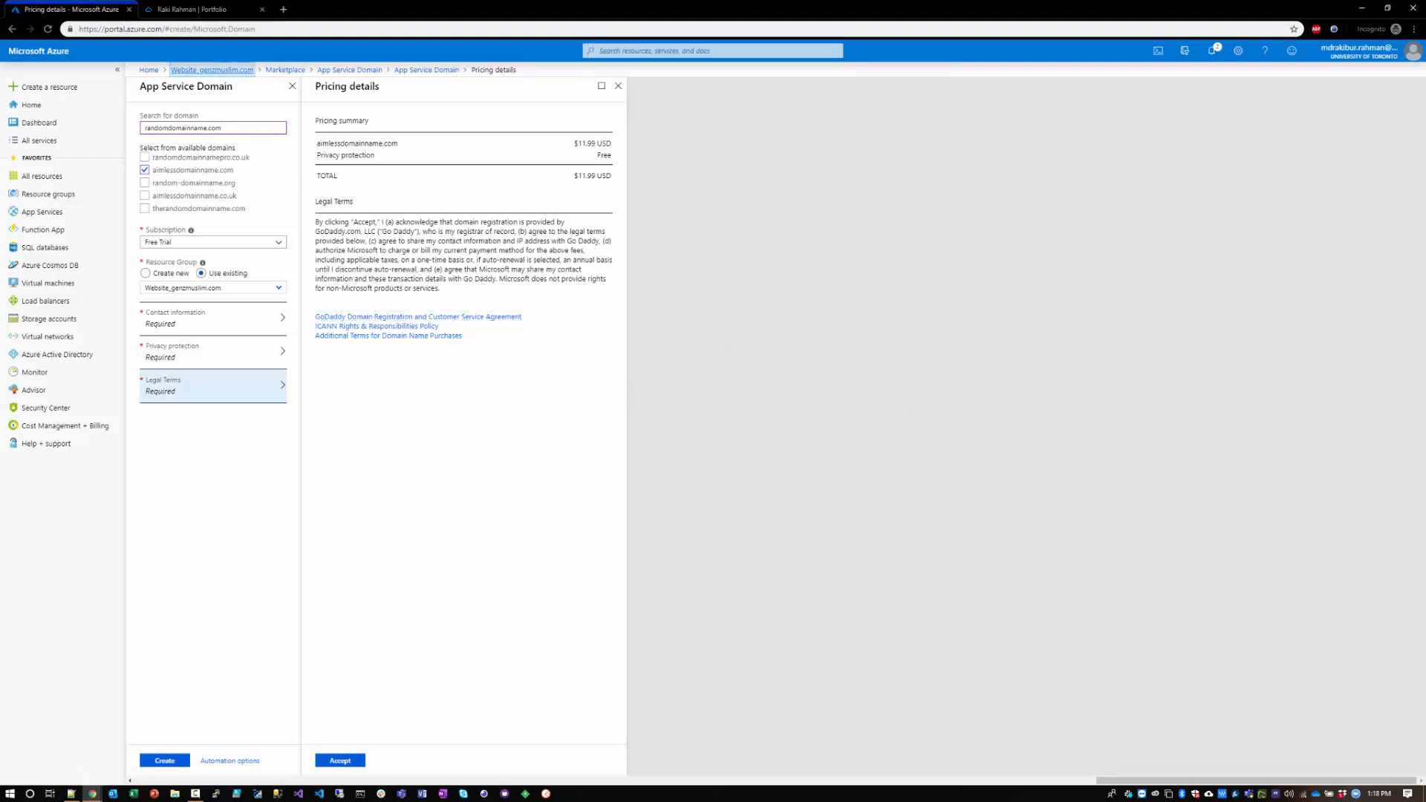
Step: Start a DNS zone from the Marketplace in the Website_genzmuslim.com resource group and enter a name beginning with "aimlessd"
{"action": "left_click", "coordinate": [303, 113]}
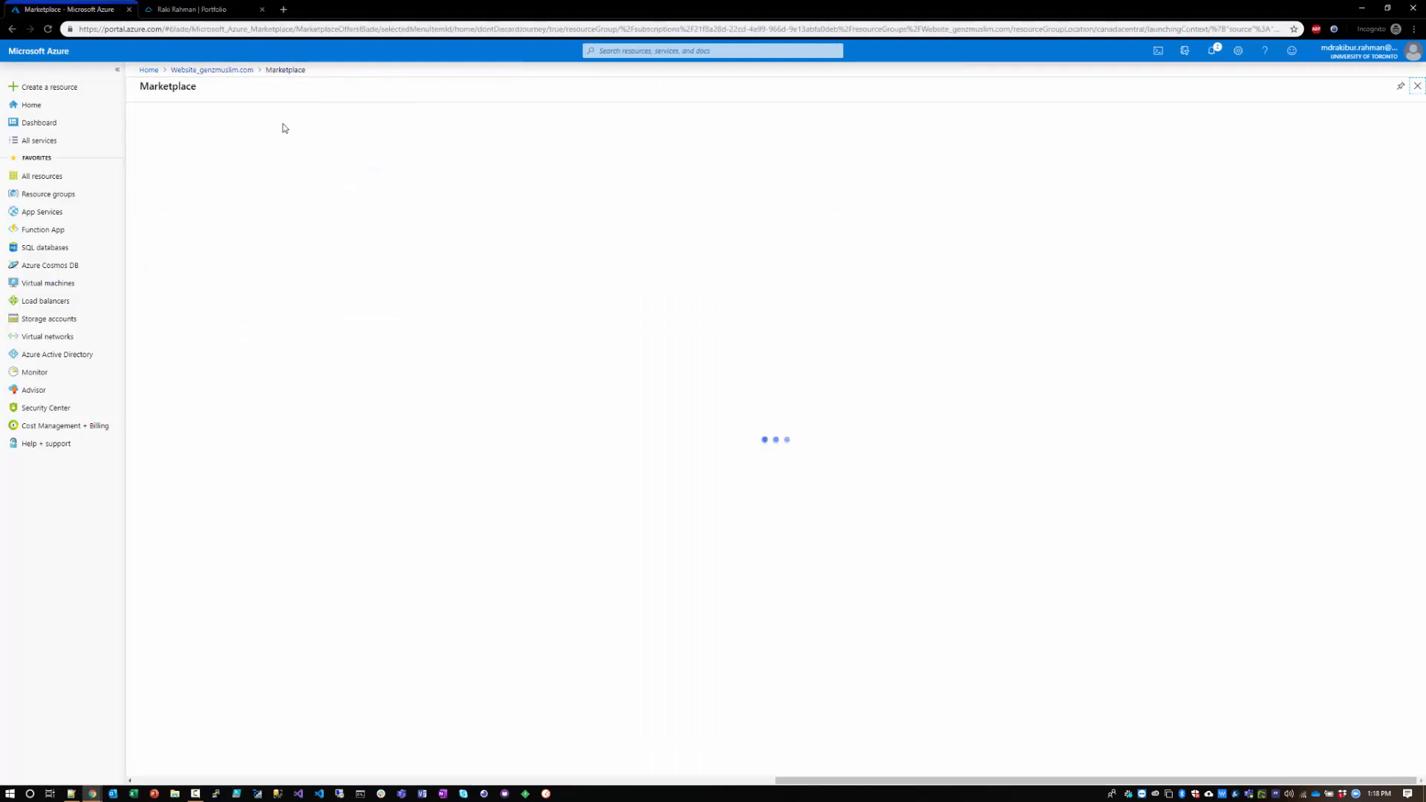
{"action": "type", "text": "DNS zone"}
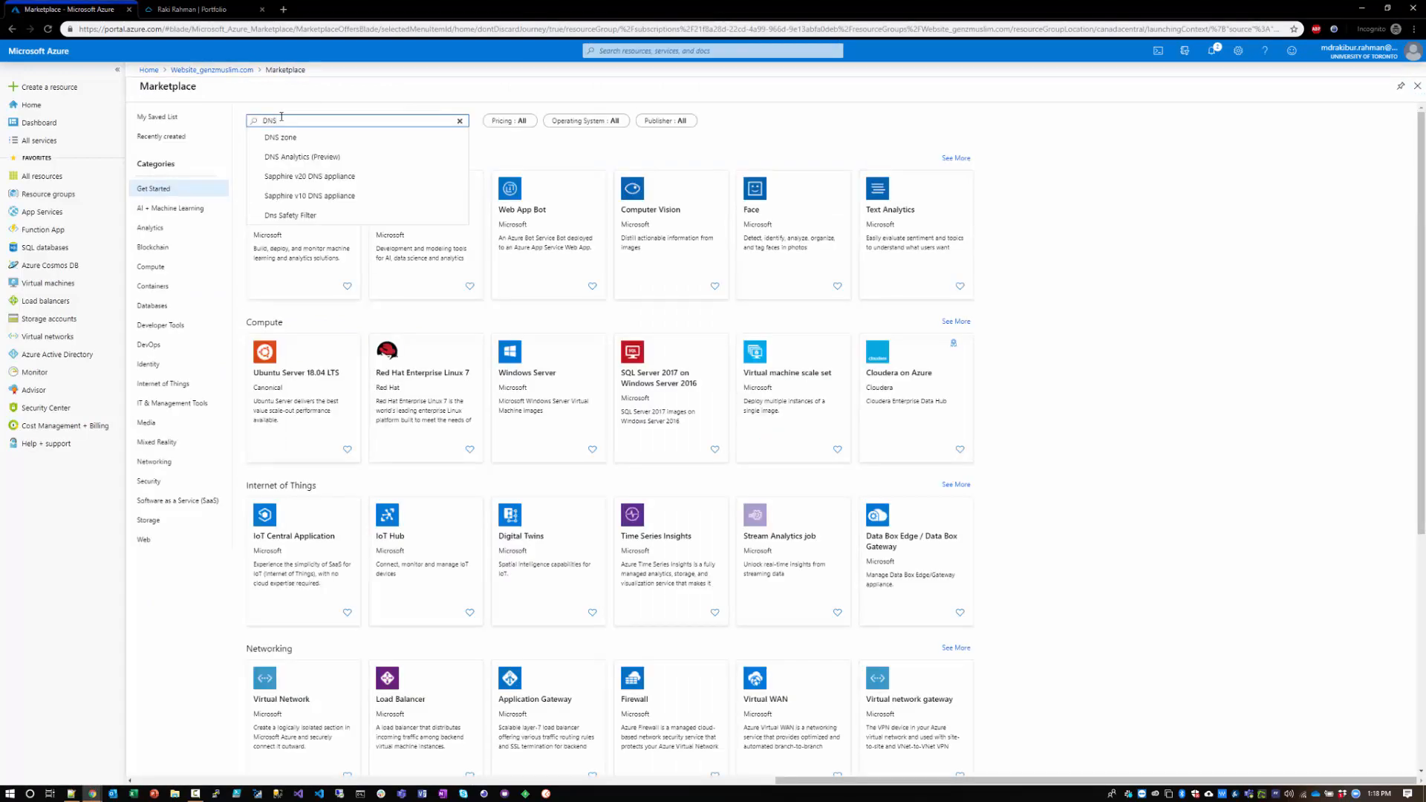
{"action": "left_click", "coordinate": [286, 141]}
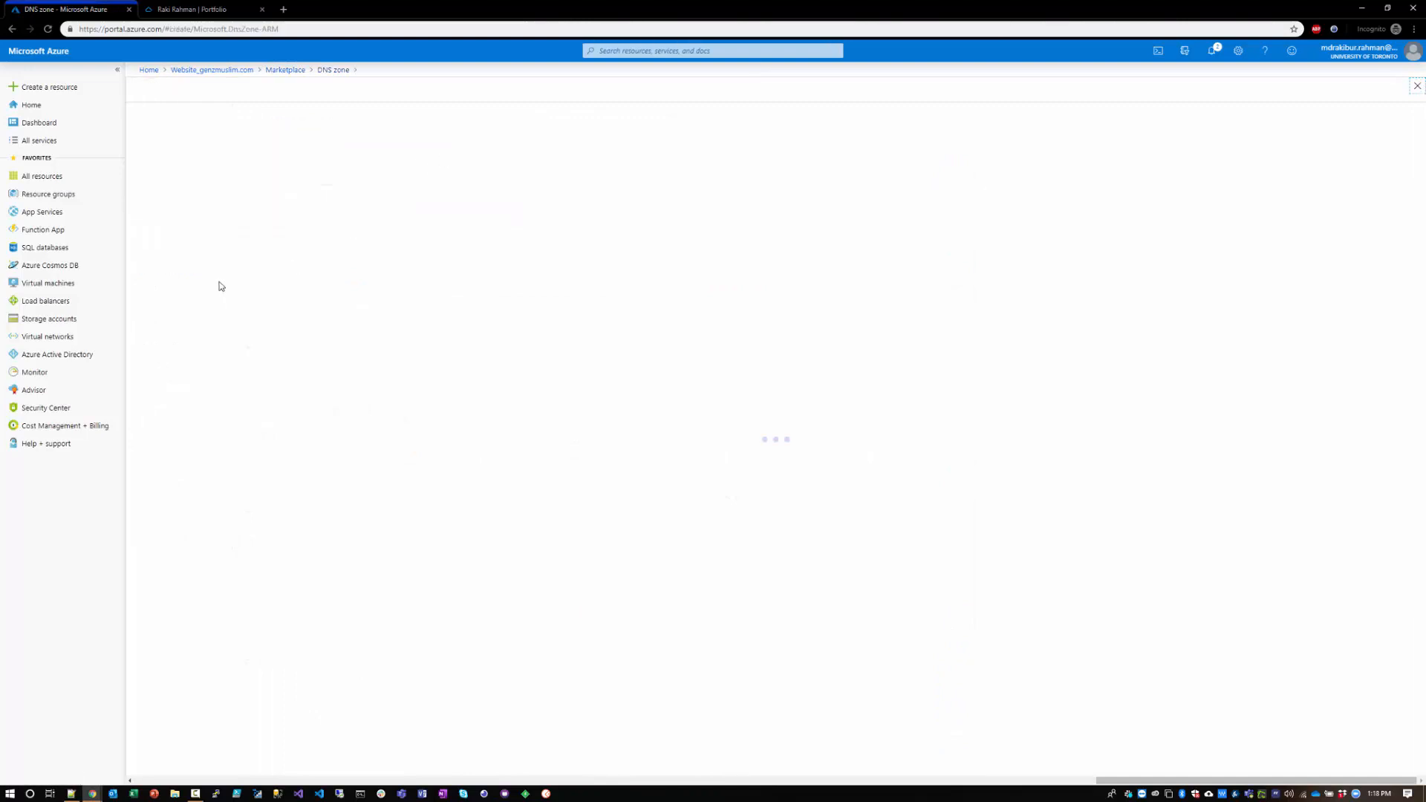
{"action": "left_click", "coordinate": [297, 275]}
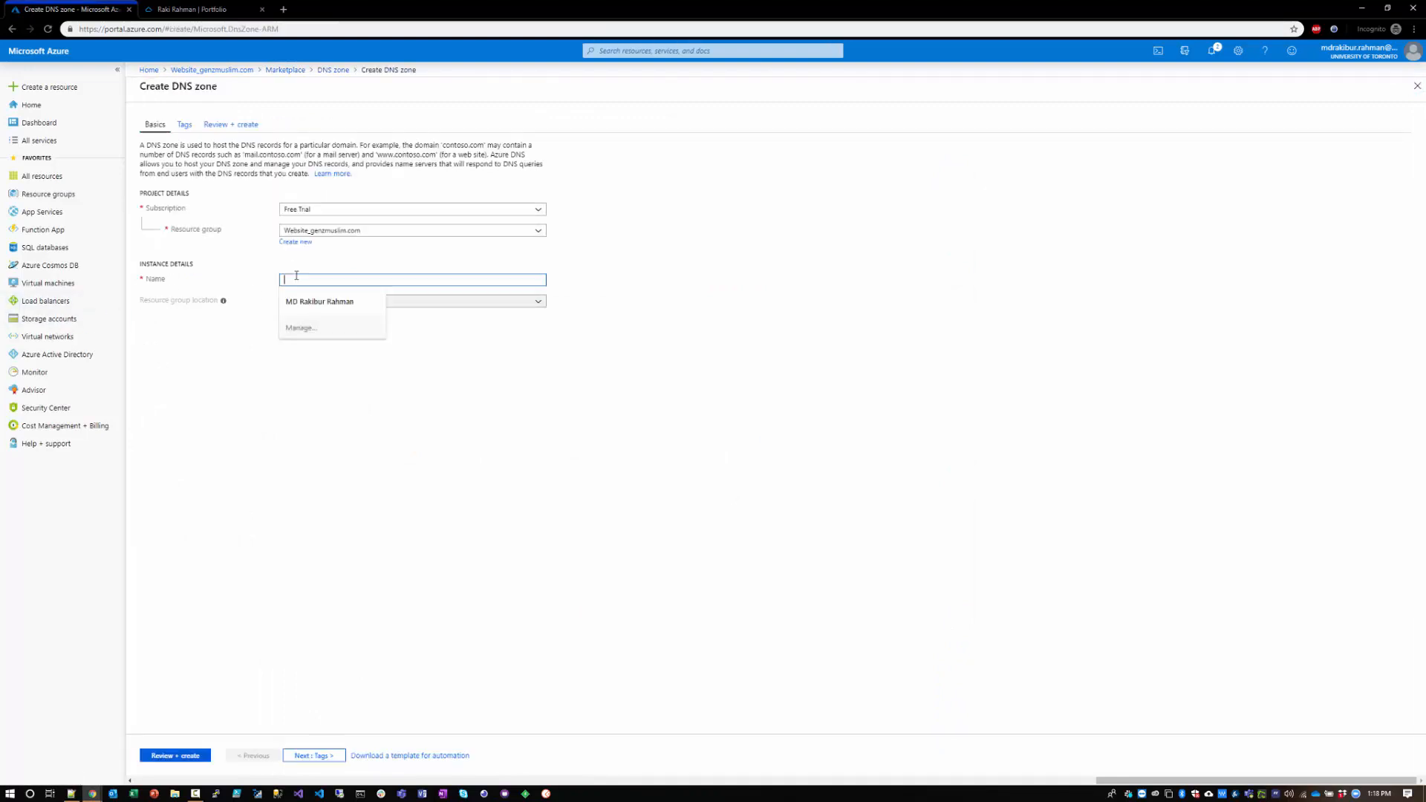
{"action": "type", "text": "g"}
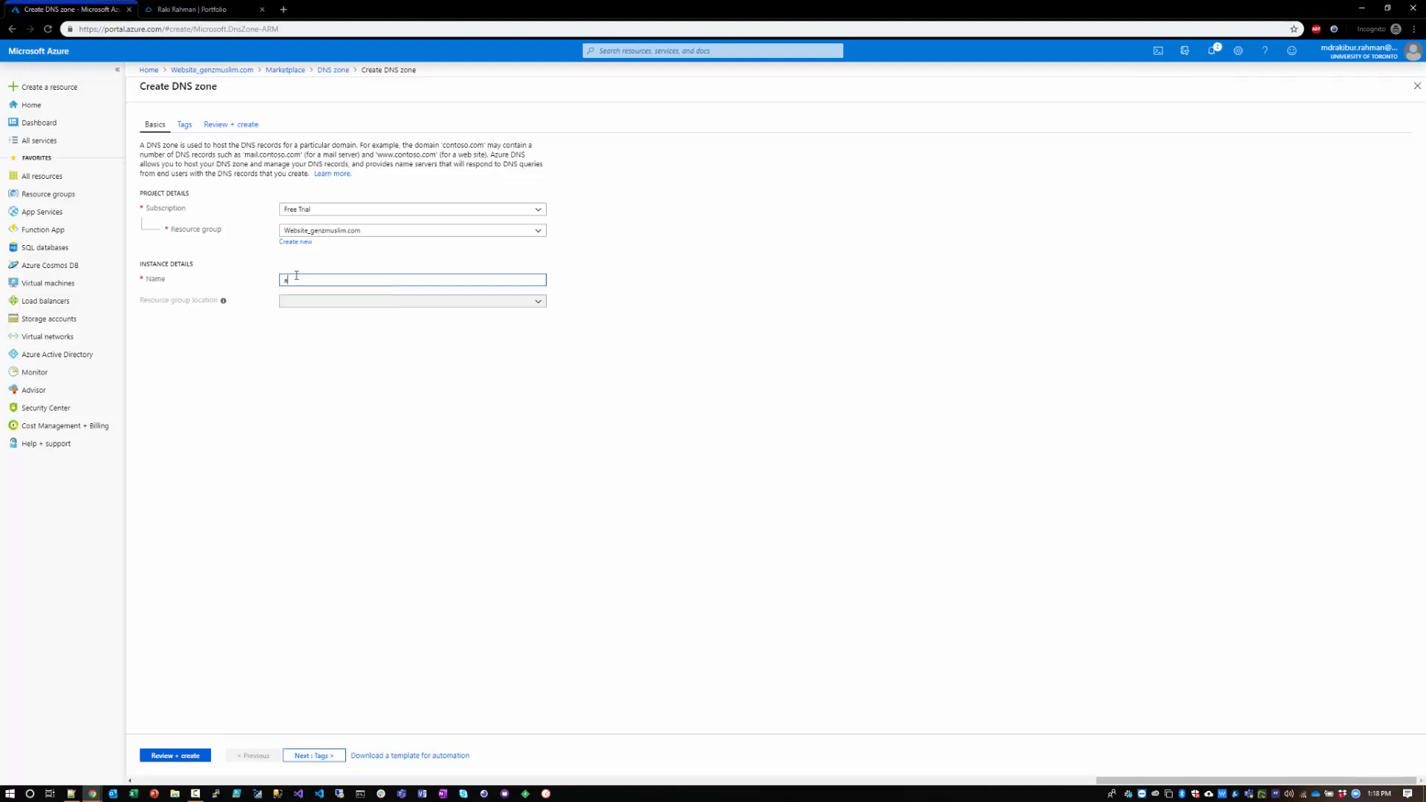
{"action": "type", "text": "imlessd"}
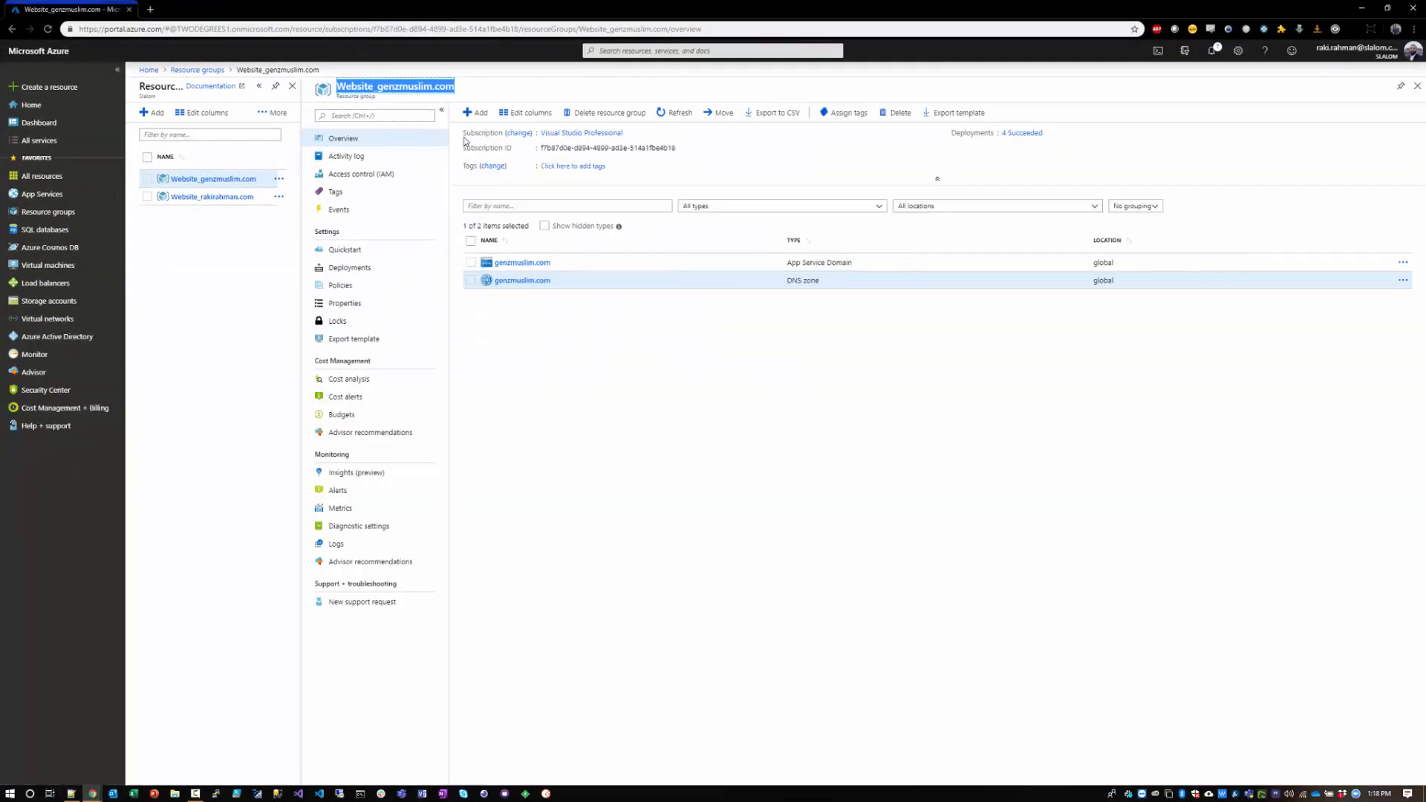
Step: Examine the existing genzmuslim.com App Service Domain and DNS zone, including its record sets, and return to their resource group
{"action": "left_click", "coordinate": [601, 459]}
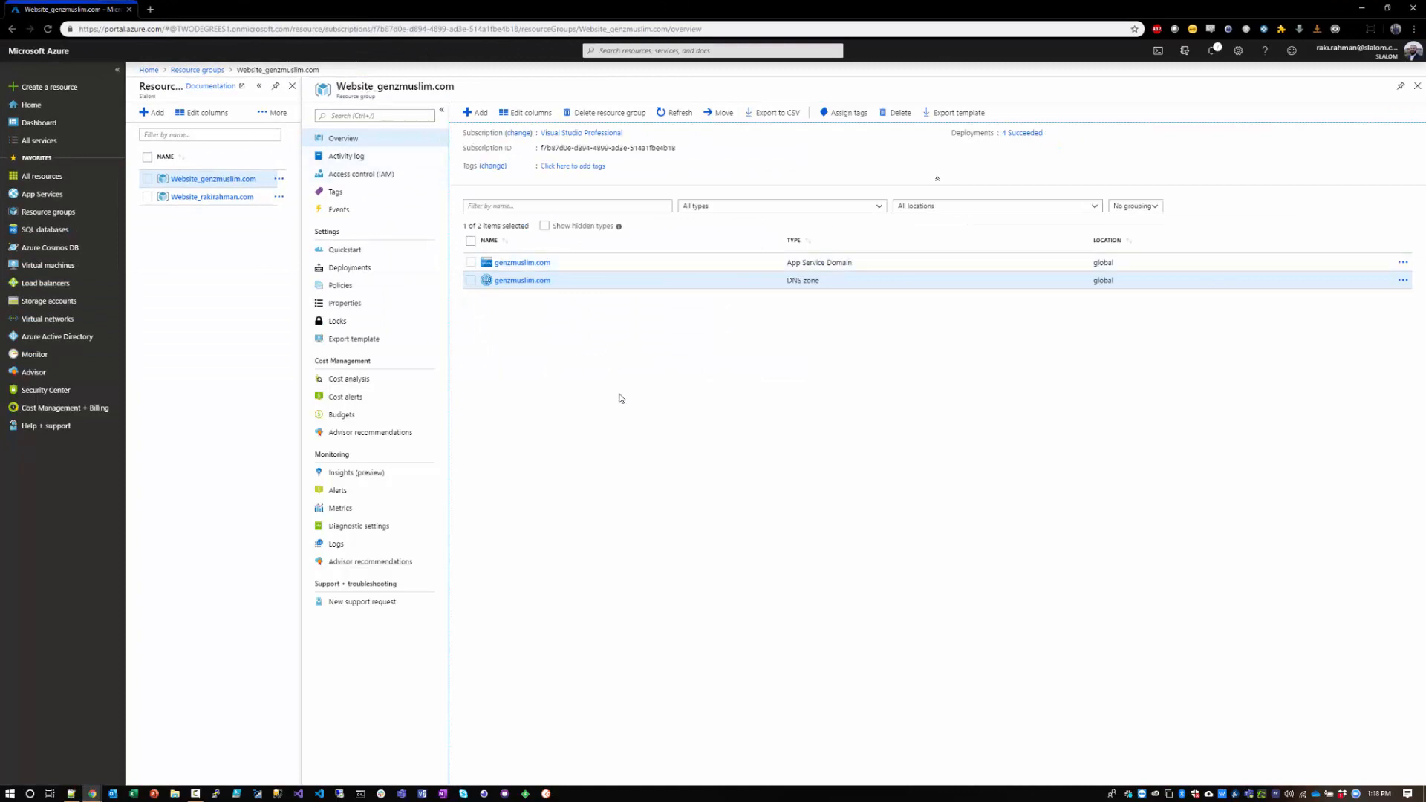
{"action": "left_click", "coordinate": [531, 263]}
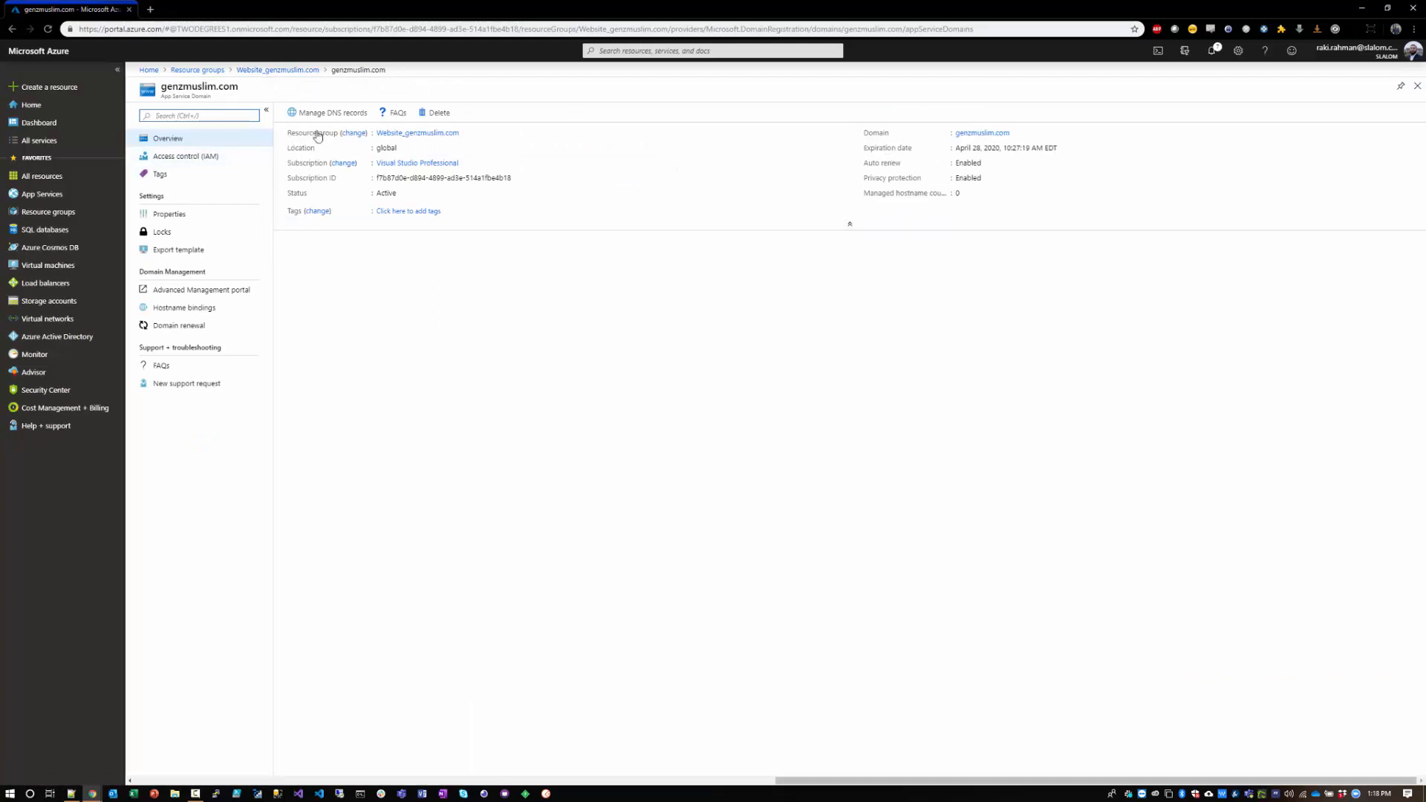
{"action": "left_click", "coordinate": [249, 70]}
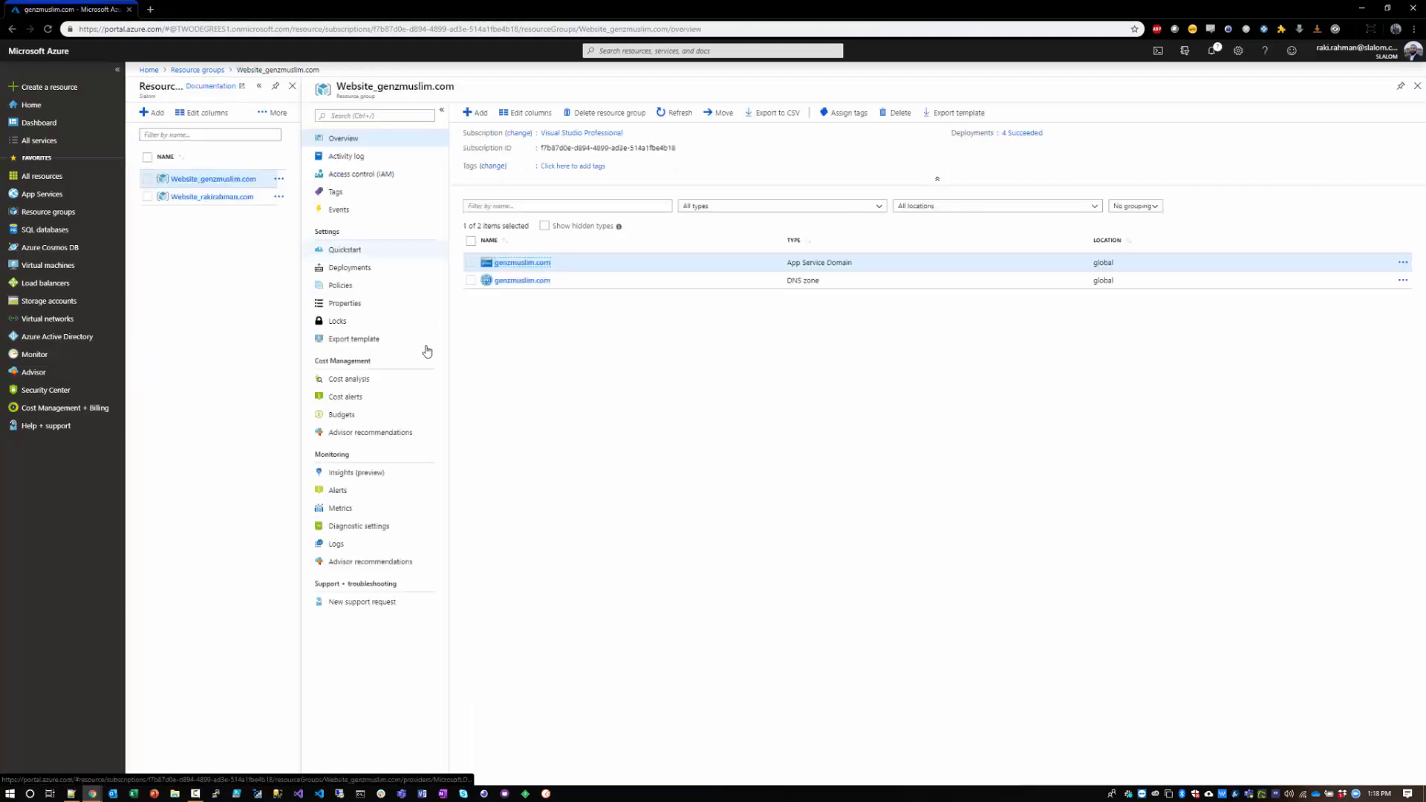
{"action": "left_click", "coordinate": [527, 281]}
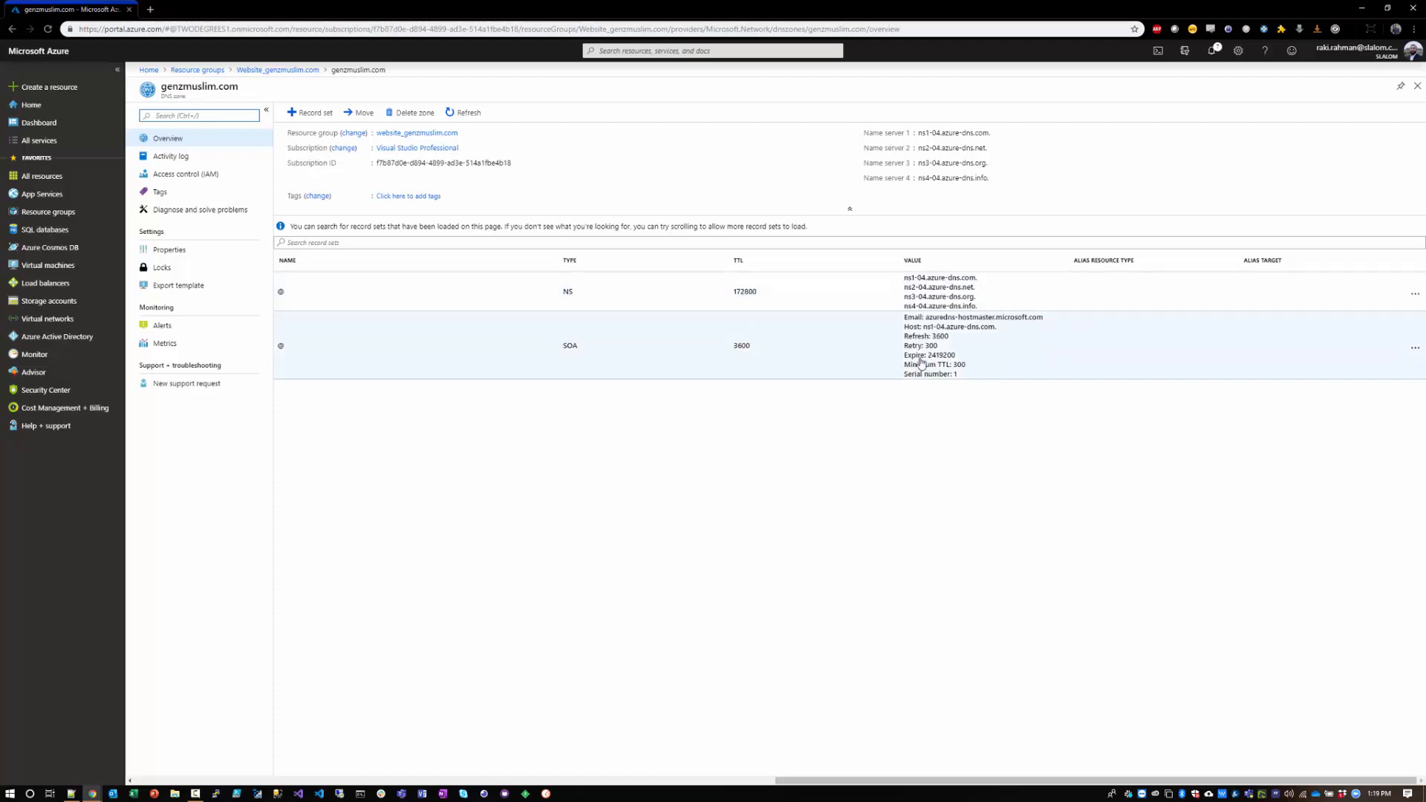
{"action": "left_click", "coordinate": [256, 70]}
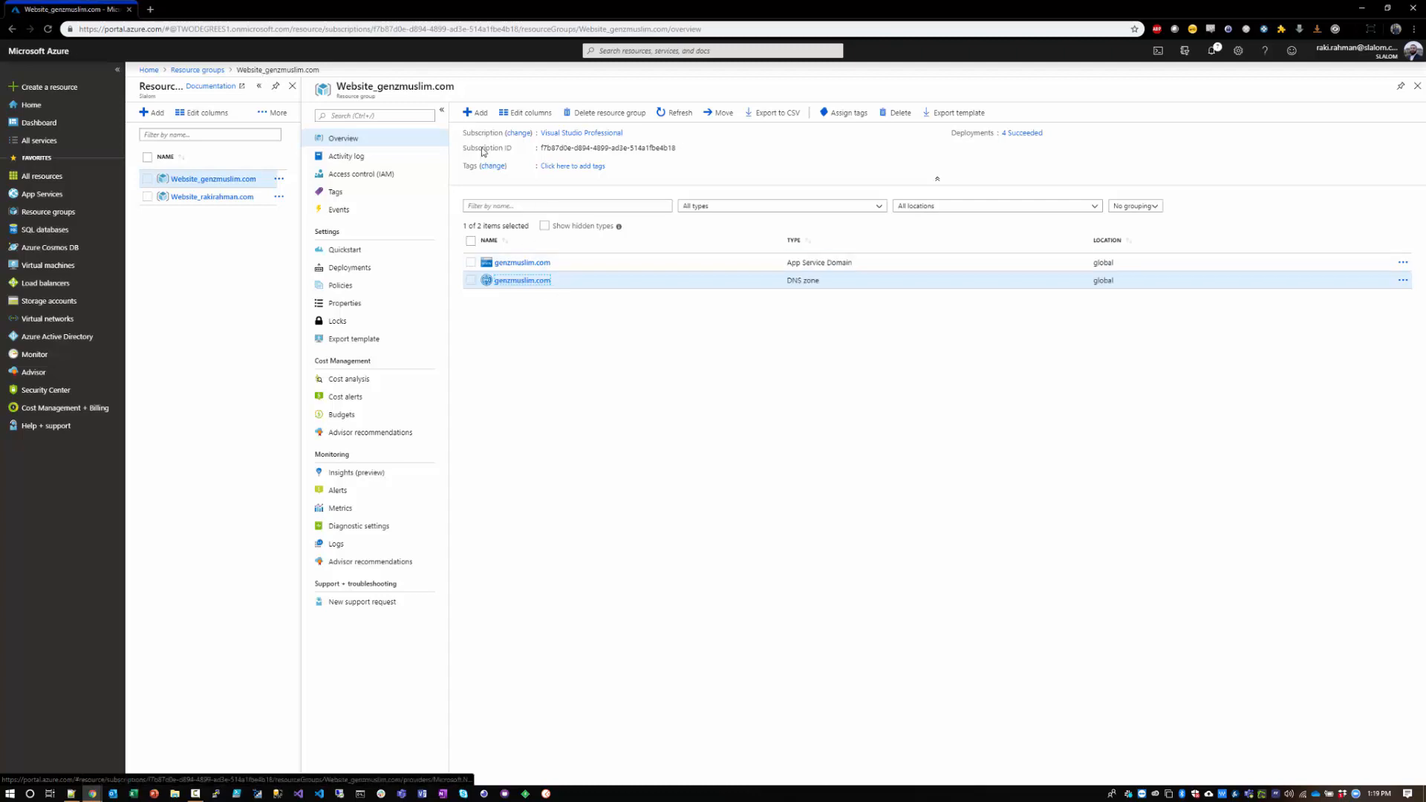
Step: Search the Marketplace for App Service from the Website_genzmuslim.com resource group and start creating a Web App
{"action": "left_click", "coordinate": [475, 113]}
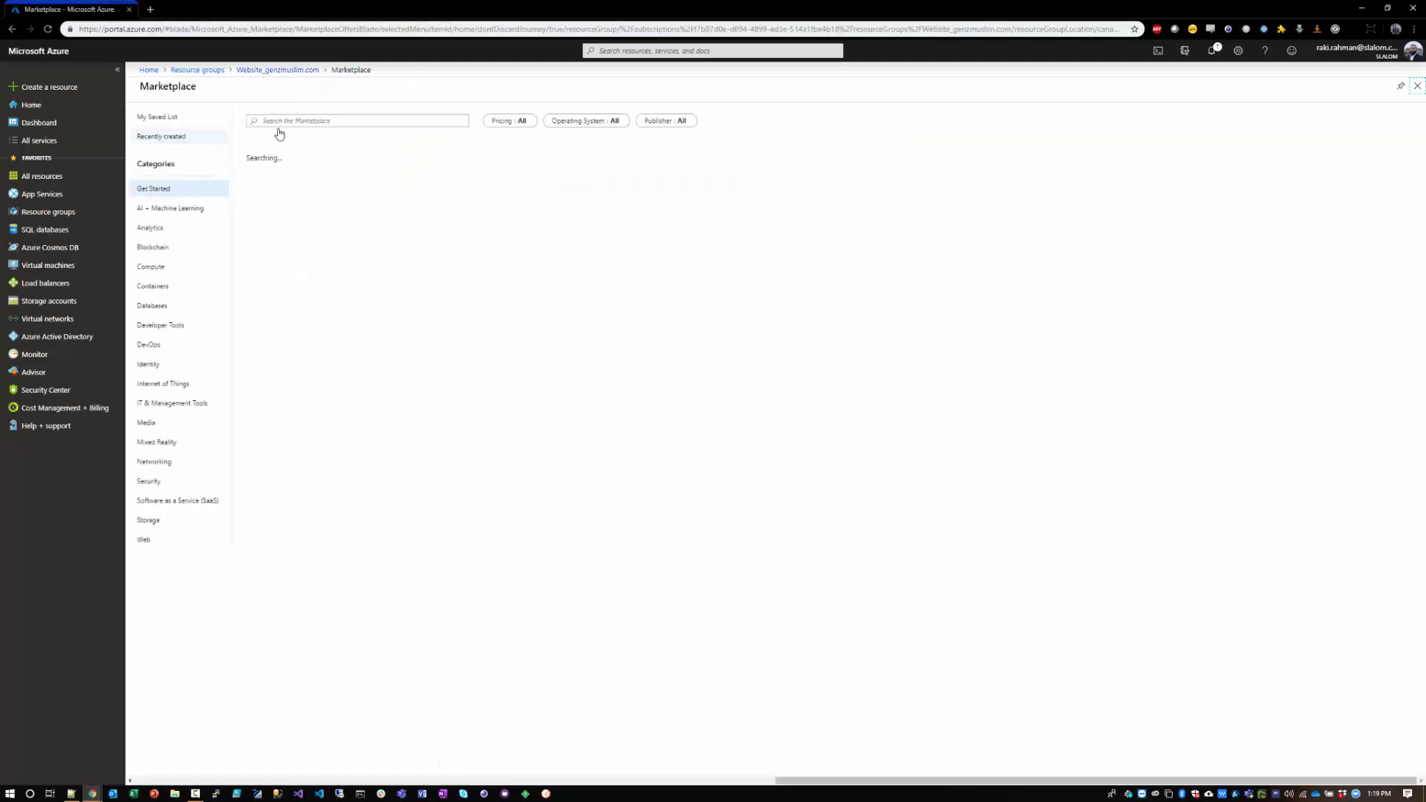
{"action": "left_click", "coordinate": [312, 121]}
{"action": "type", "text": "App Ser"}
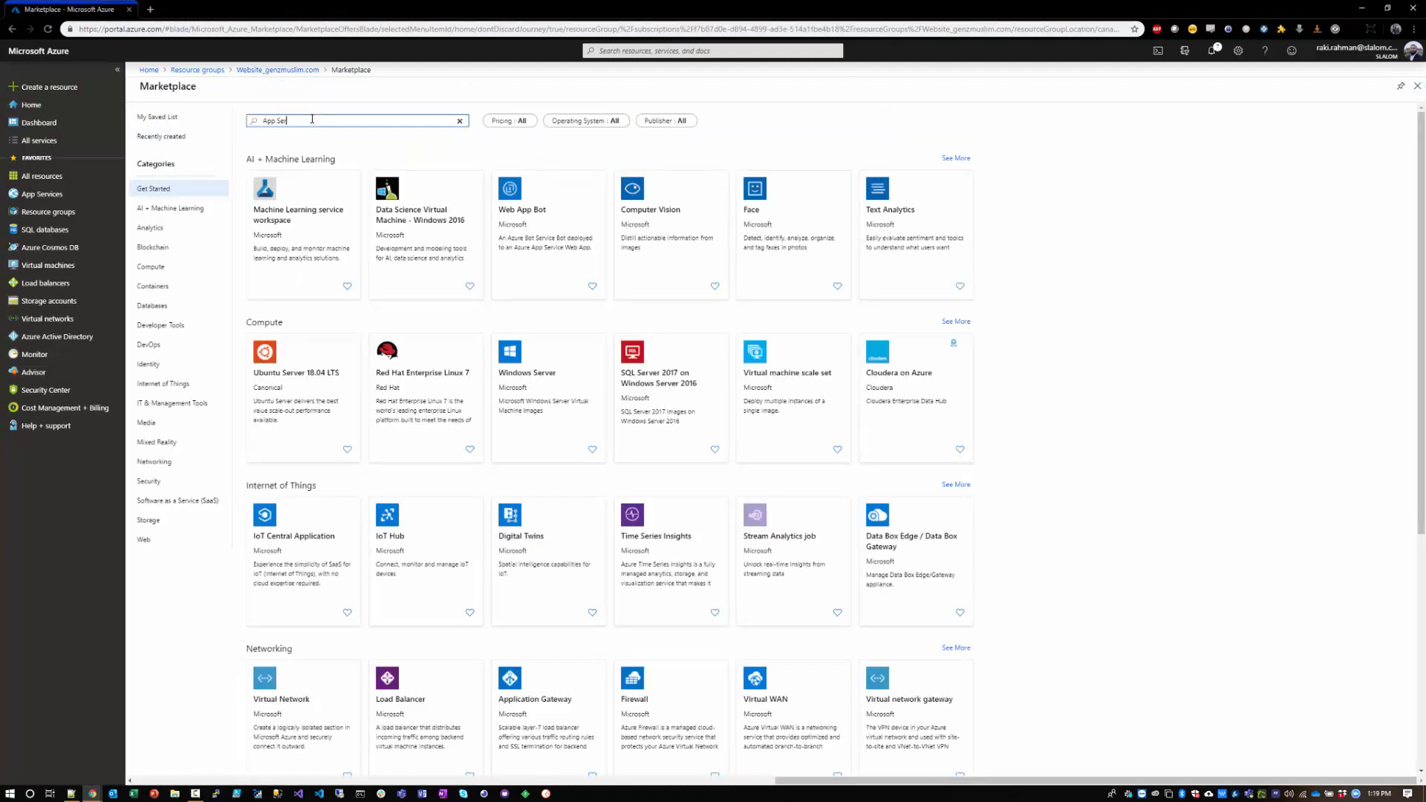
{"action": "type", "text": "vice"}
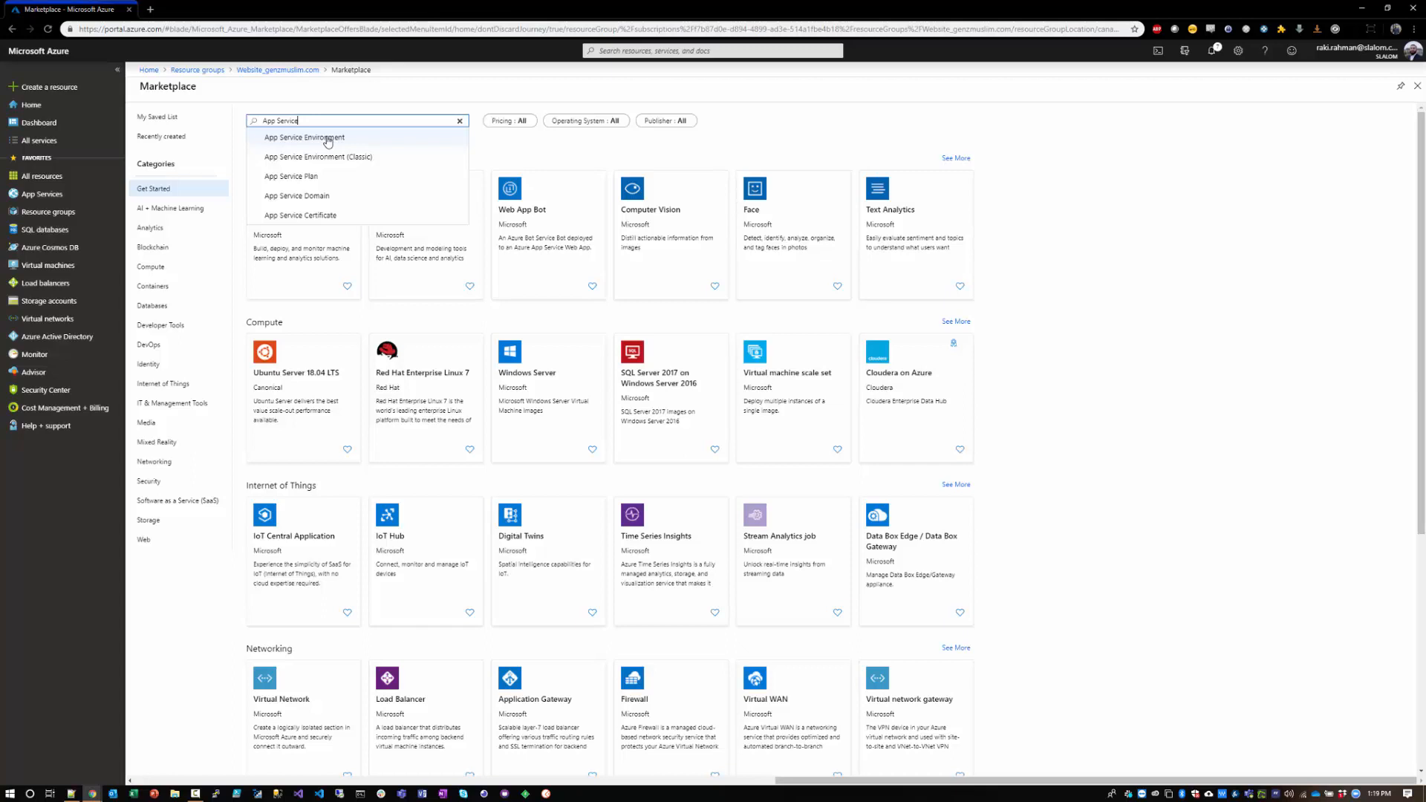
{"action": "key", "text": "Return"}
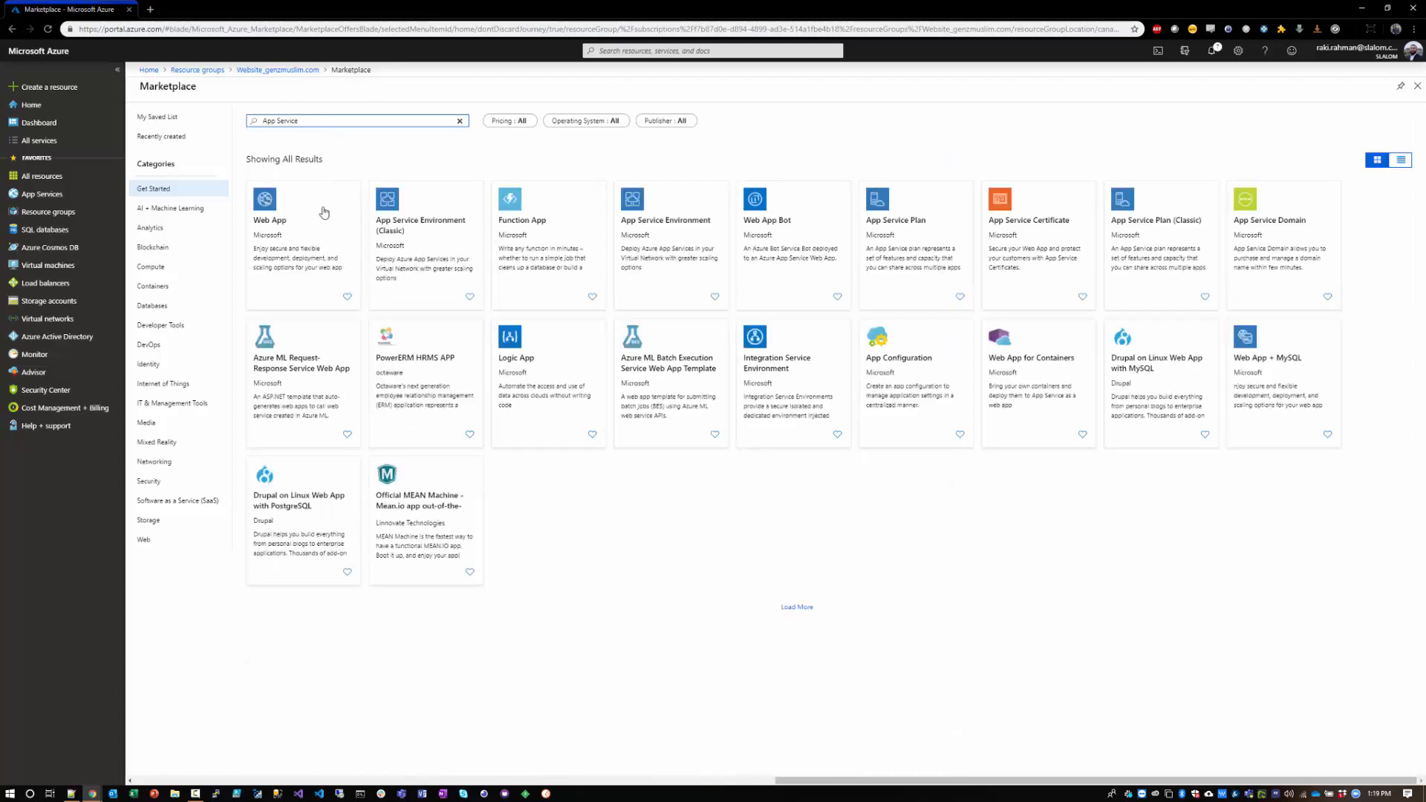
{"action": "left_click", "coordinate": [283, 222]}
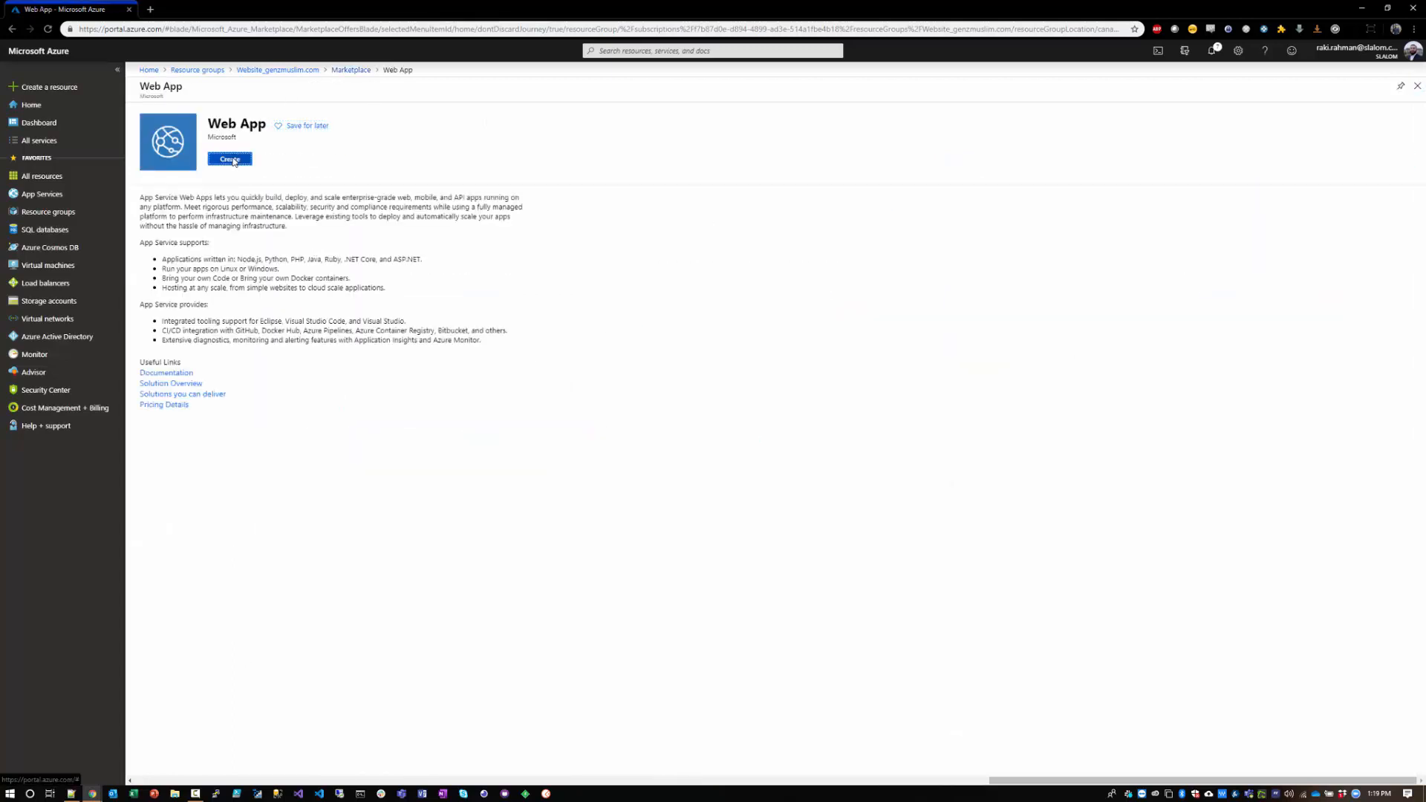
{"action": "left_click", "coordinate": [232, 160]}
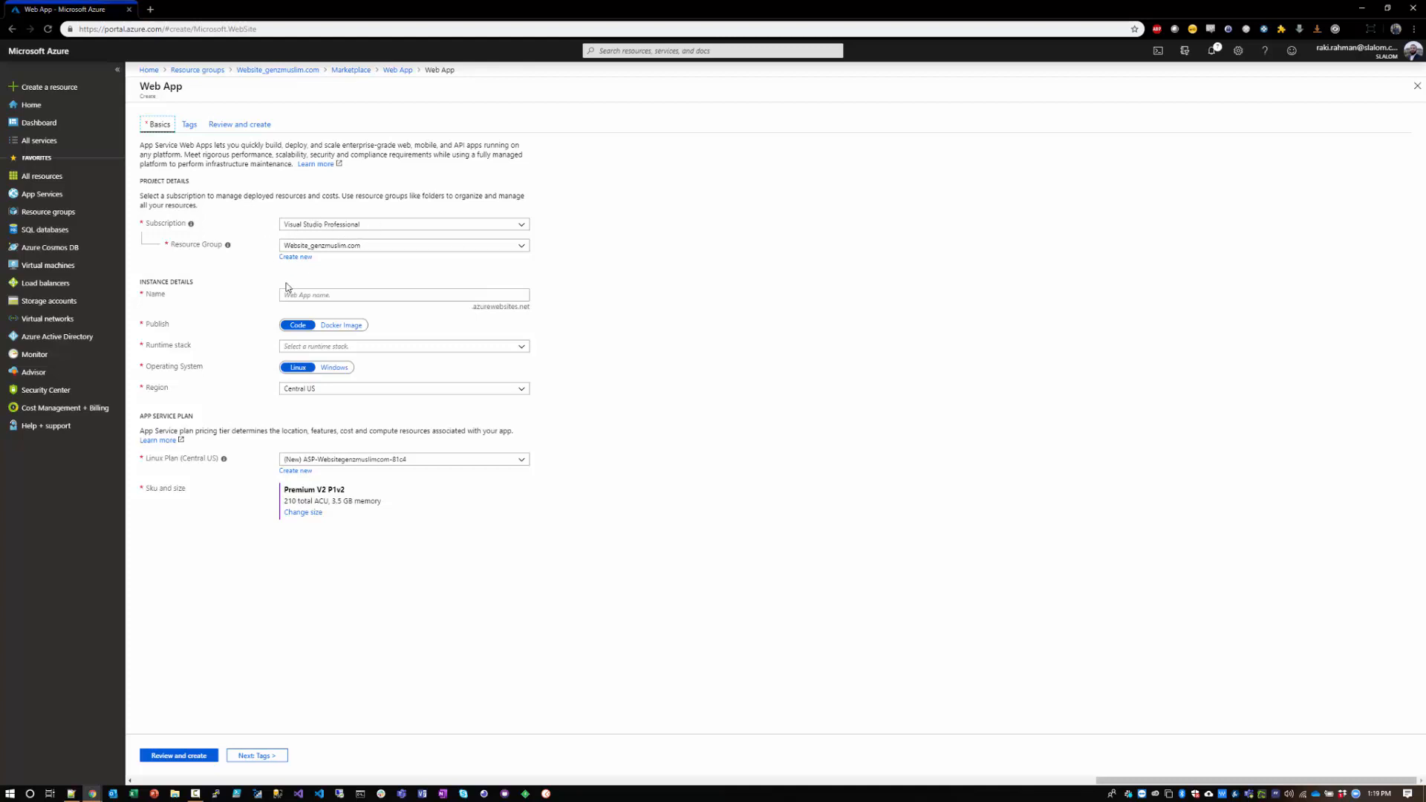
Step: Name the web app genzmuslim and select .NET Core 2.2 as its runtime stack
{"action": "left_click", "coordinate": [340, 297]}
{"action": "type", "text": "genzmuslim"}
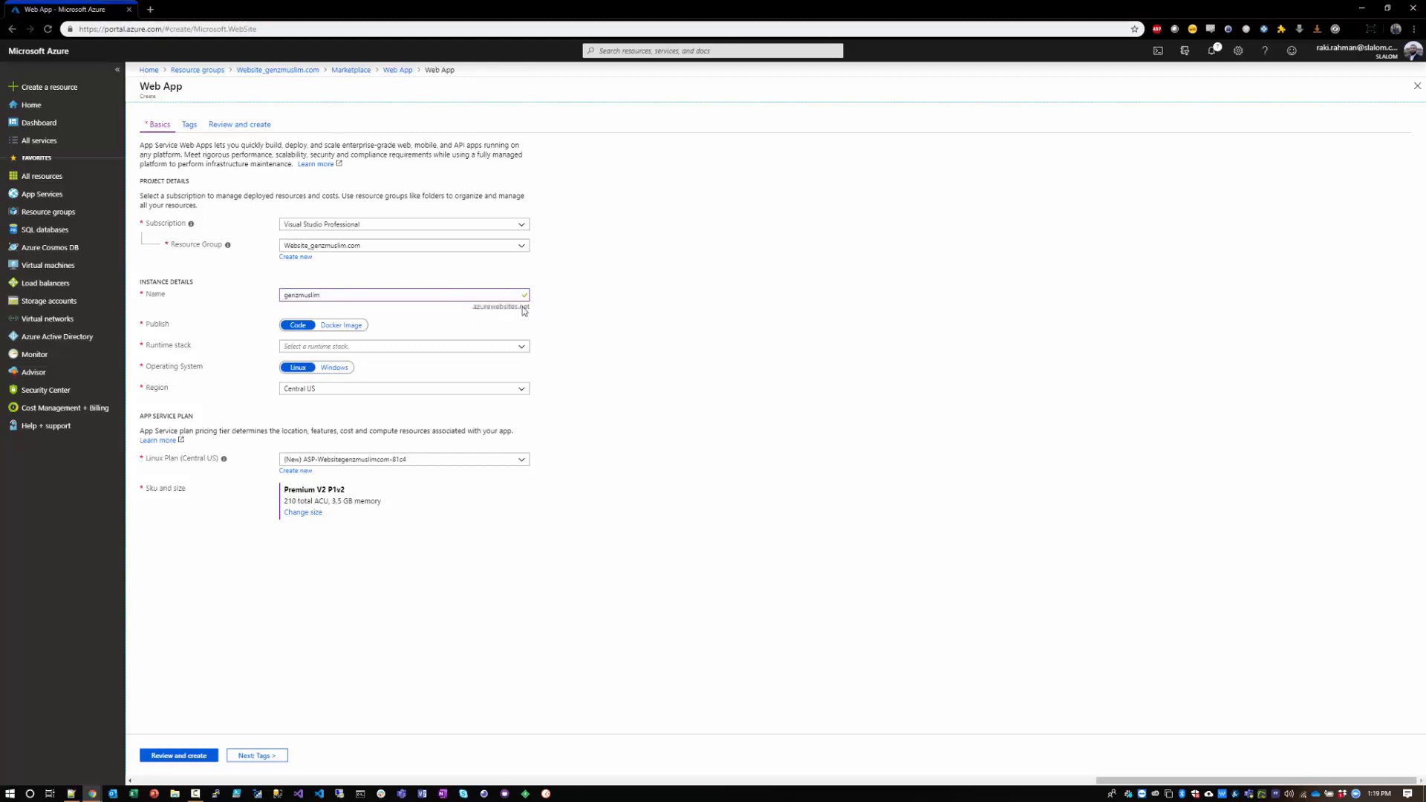
{"action": "left_click_drag", "start_coordinate": [328, 295], "coordinate": [250, 296]}
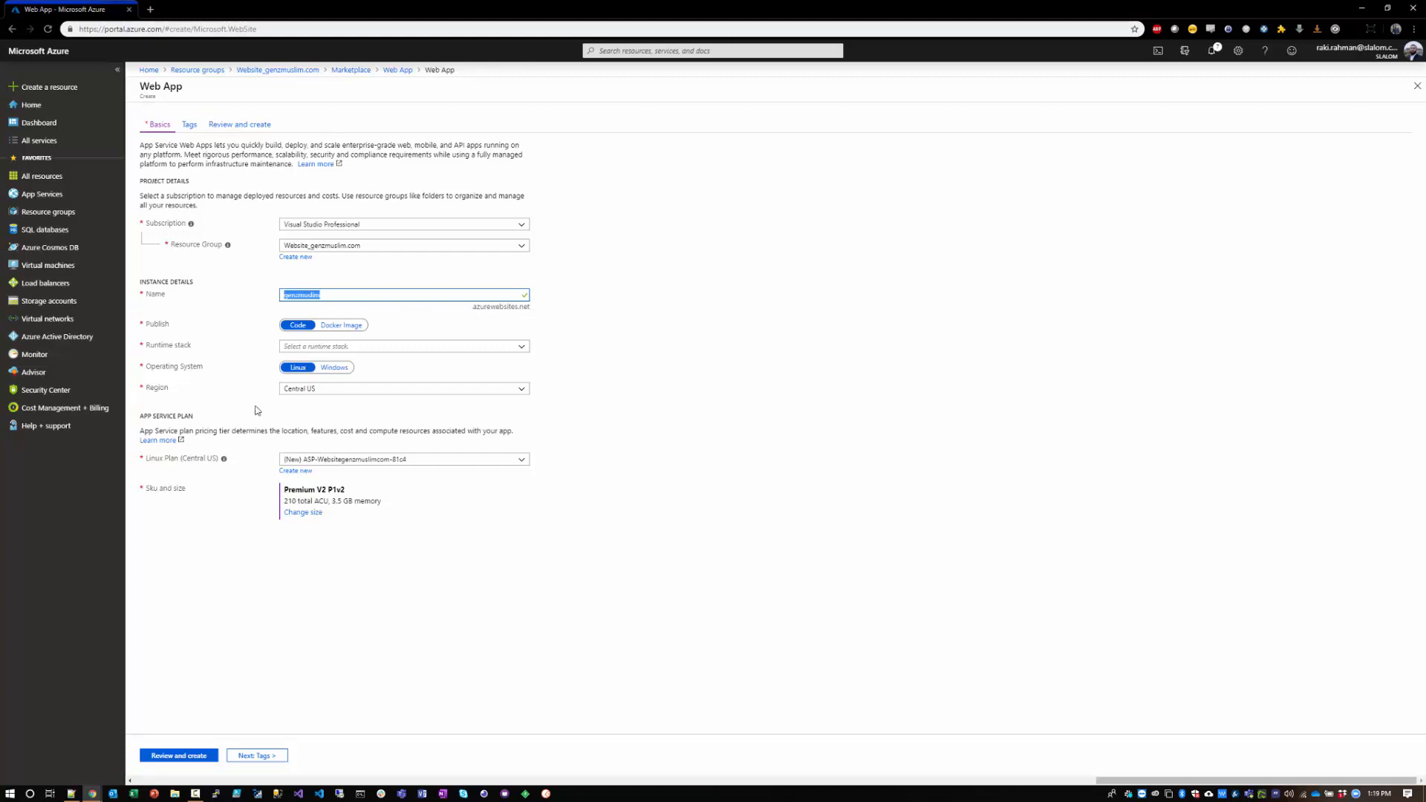
{"action": "left_click", "coordinate": [522, 349]}
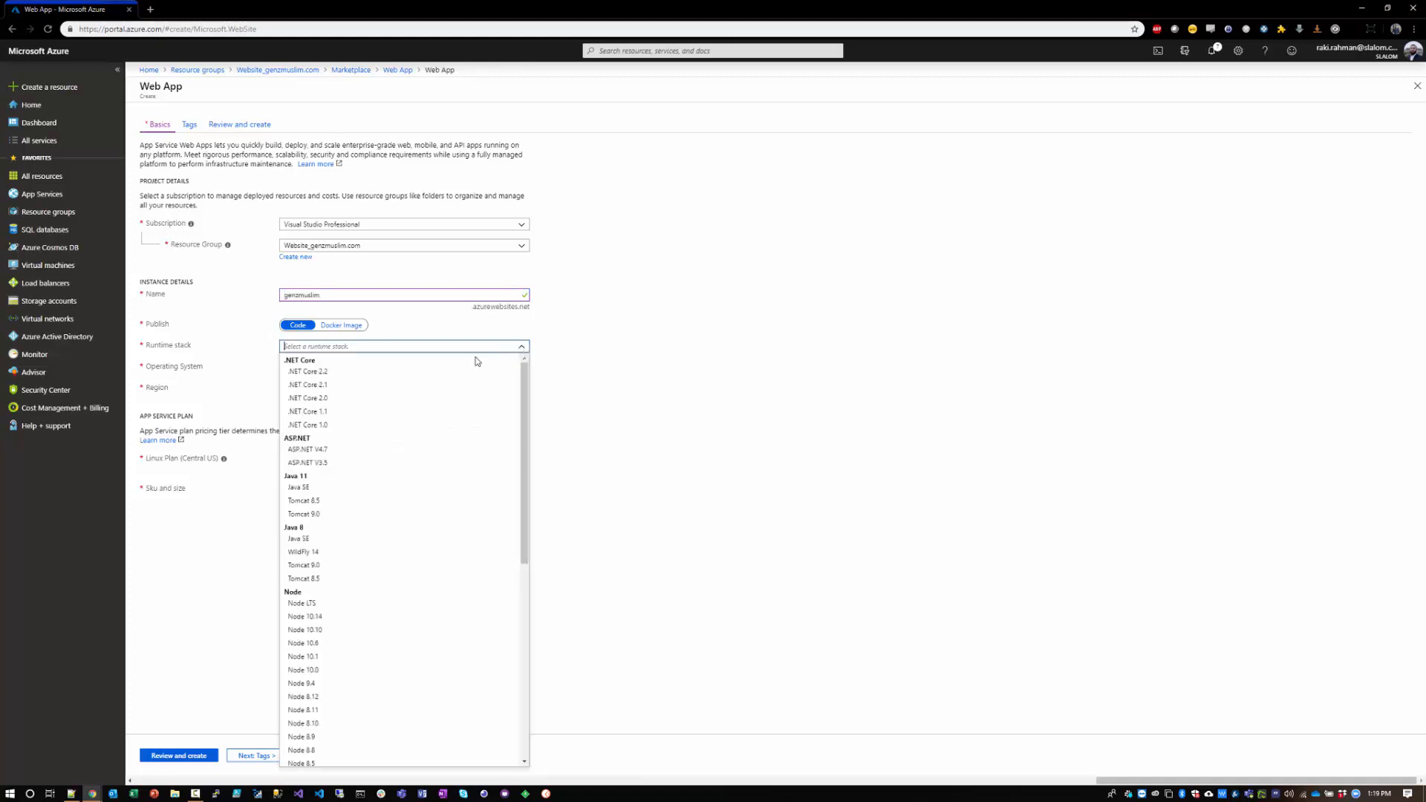
{"action": "left_click", "coordinate": [305, 372]}
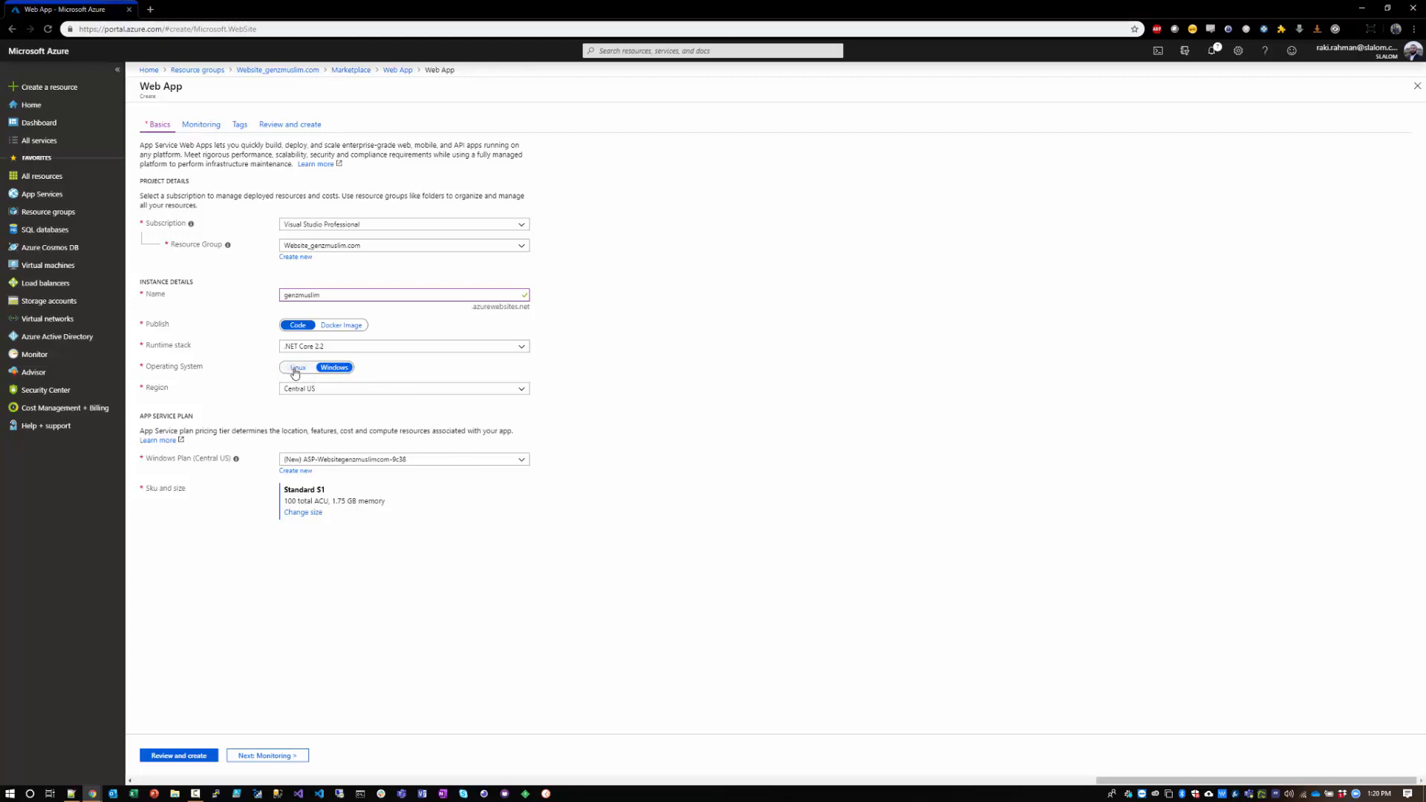
Step: Set the web app's region to Canada Central and check which existing App Service plans are available
{"action": "left_click", "coordinate": [522, 389]}
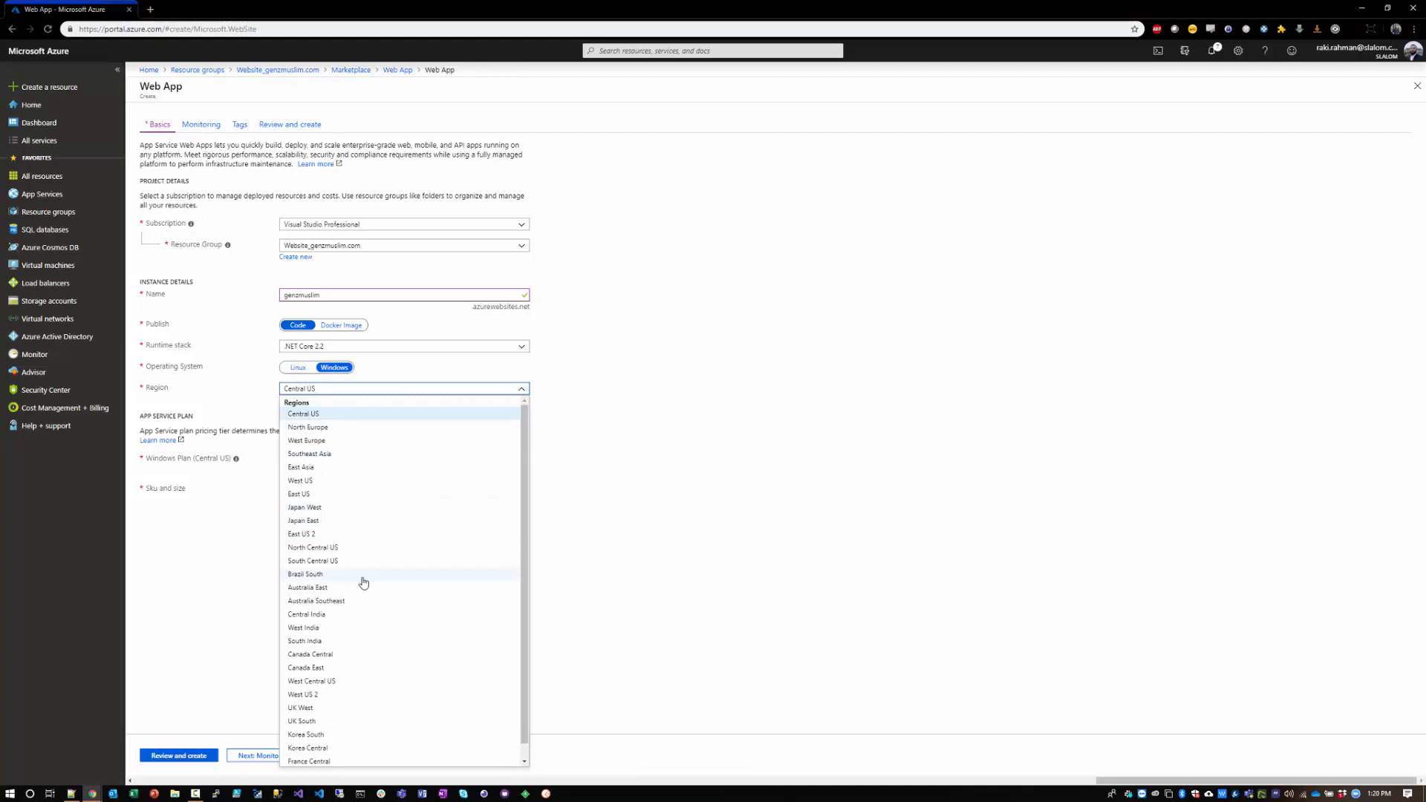
{"action": "left_click", "coordinate": [331, 655]}
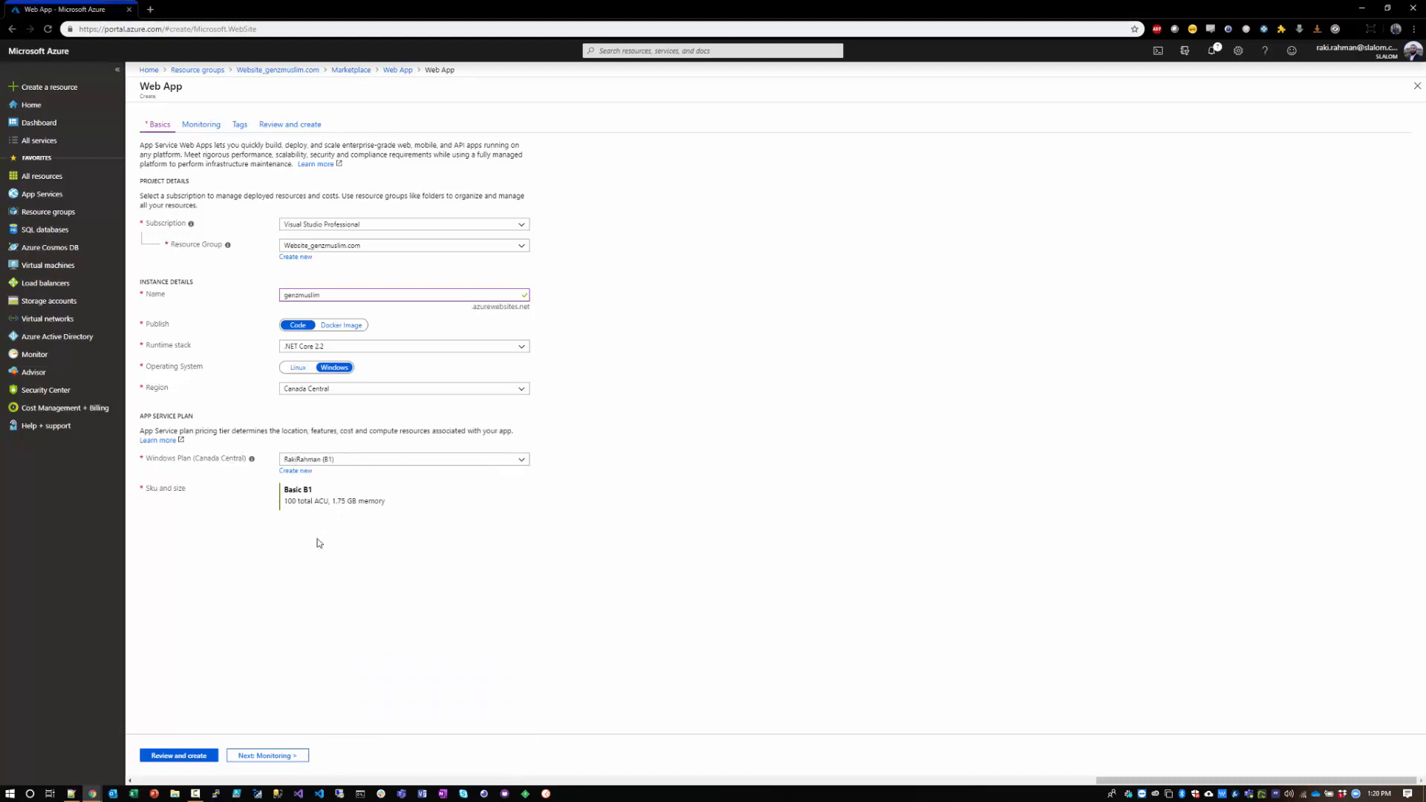
{"action": "left_click", "coordinate": [525, 459]}
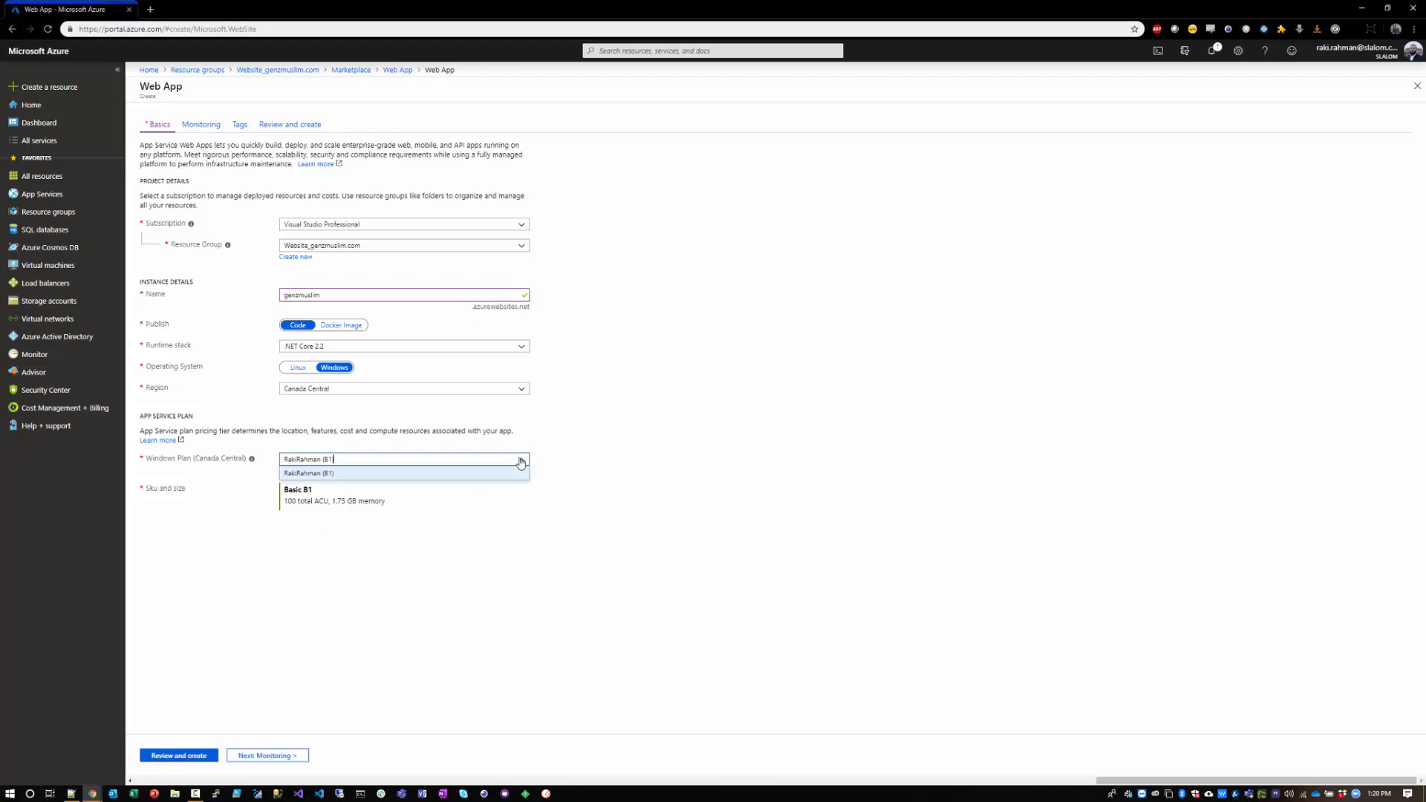
{"action": "left_click", "coordinate": [563, 530]}
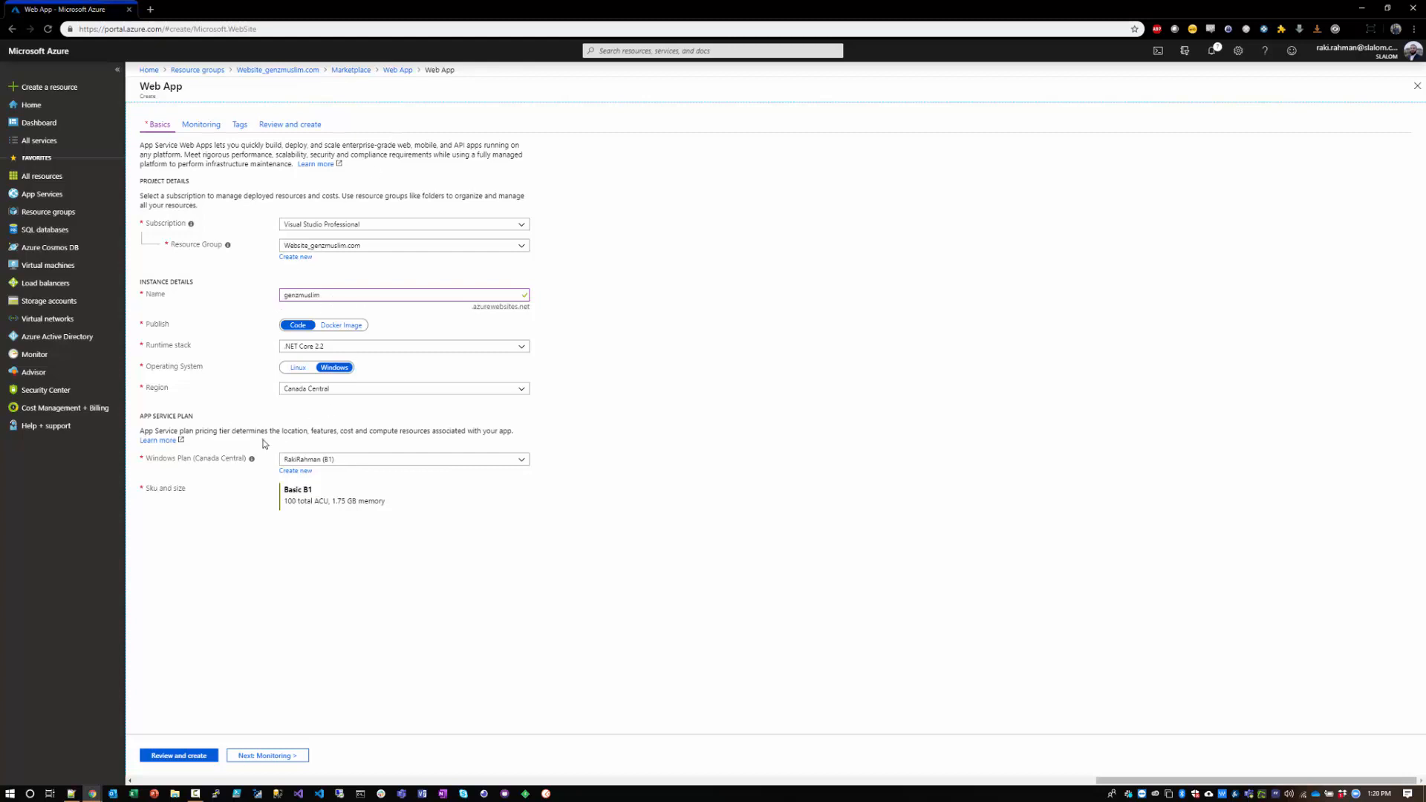
Step: Add a new Windows App Service plan named GenZmuslim
{"action": "left_click", "coordinate": [305, 476]}
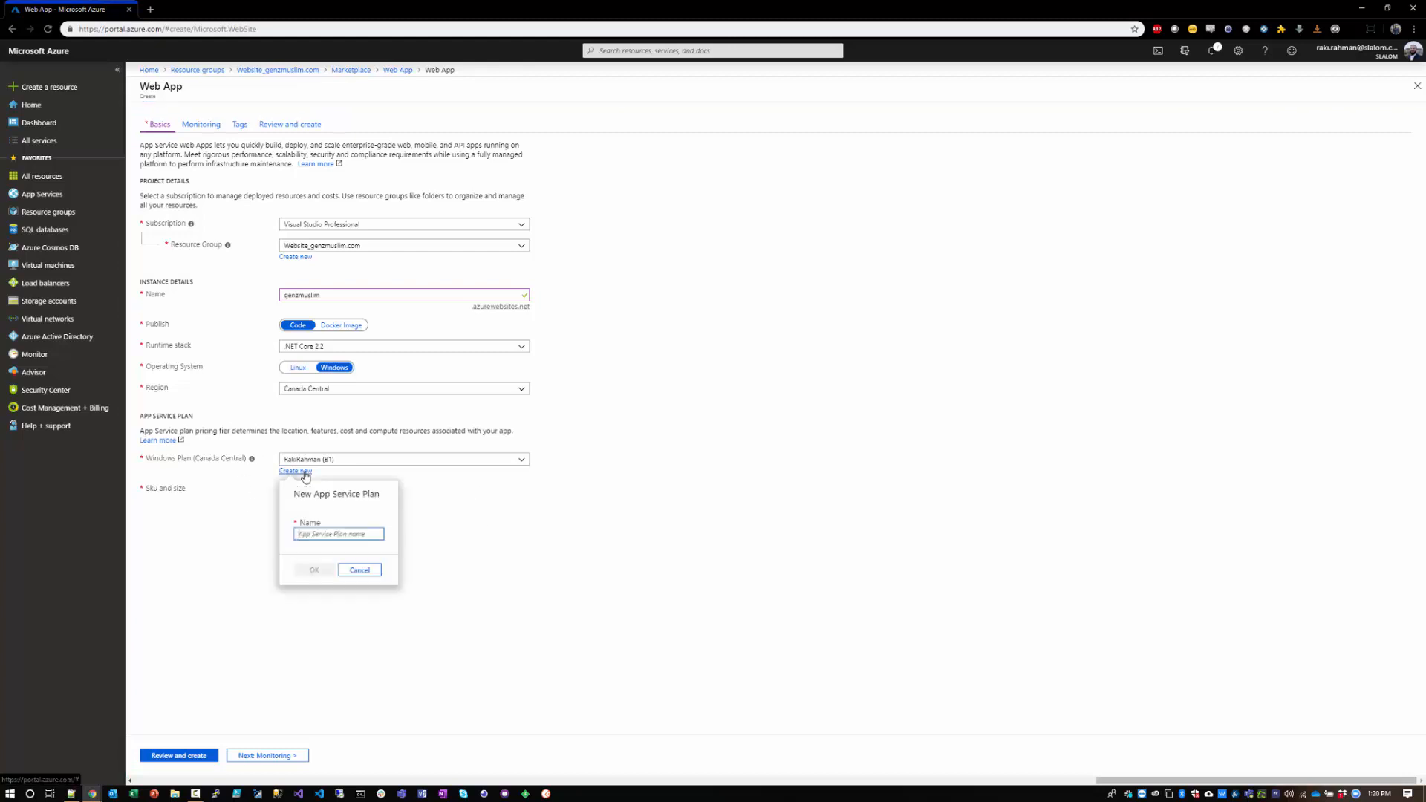
{"action": "type", "text": "GenZmuslim"}
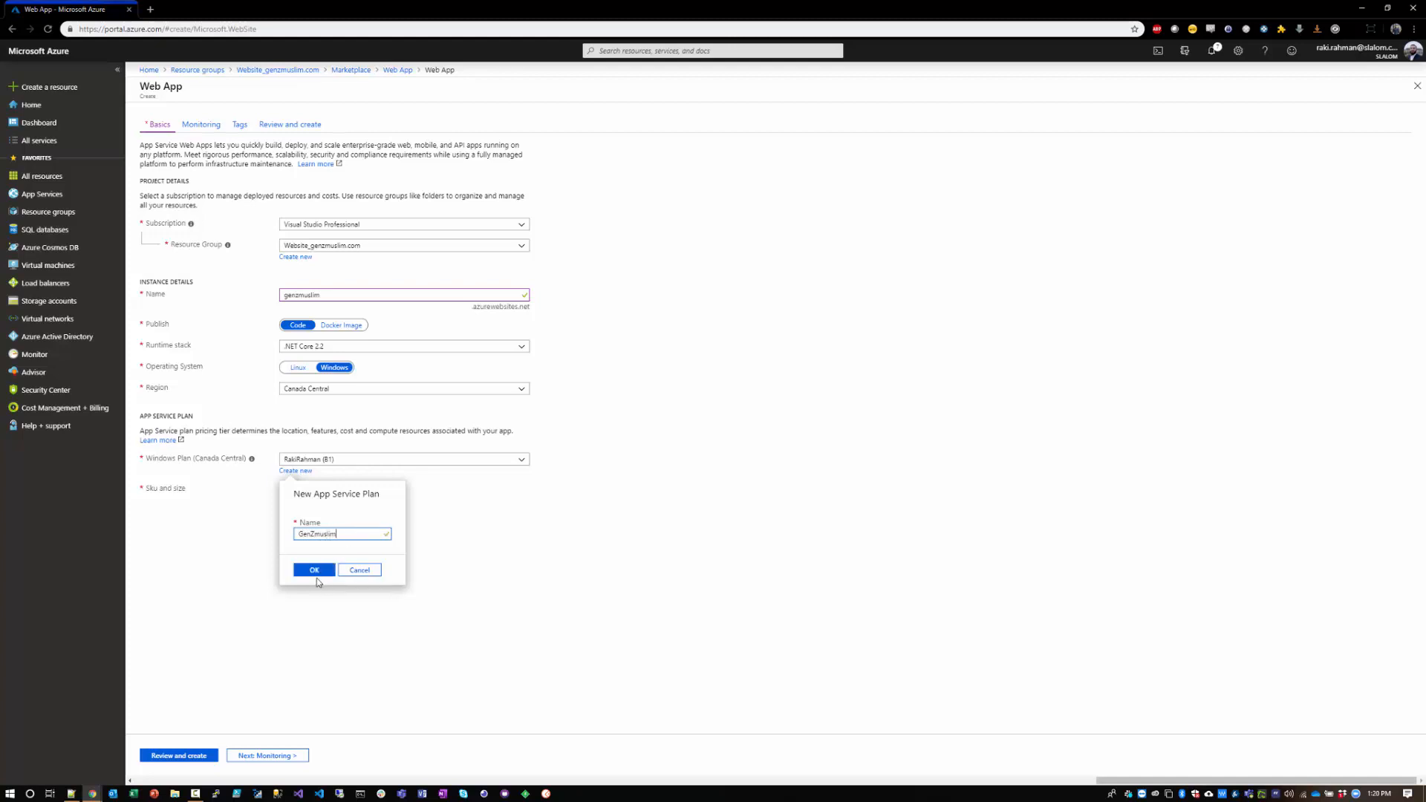
{"action": "left_click", "coordinate": [315, 571]}
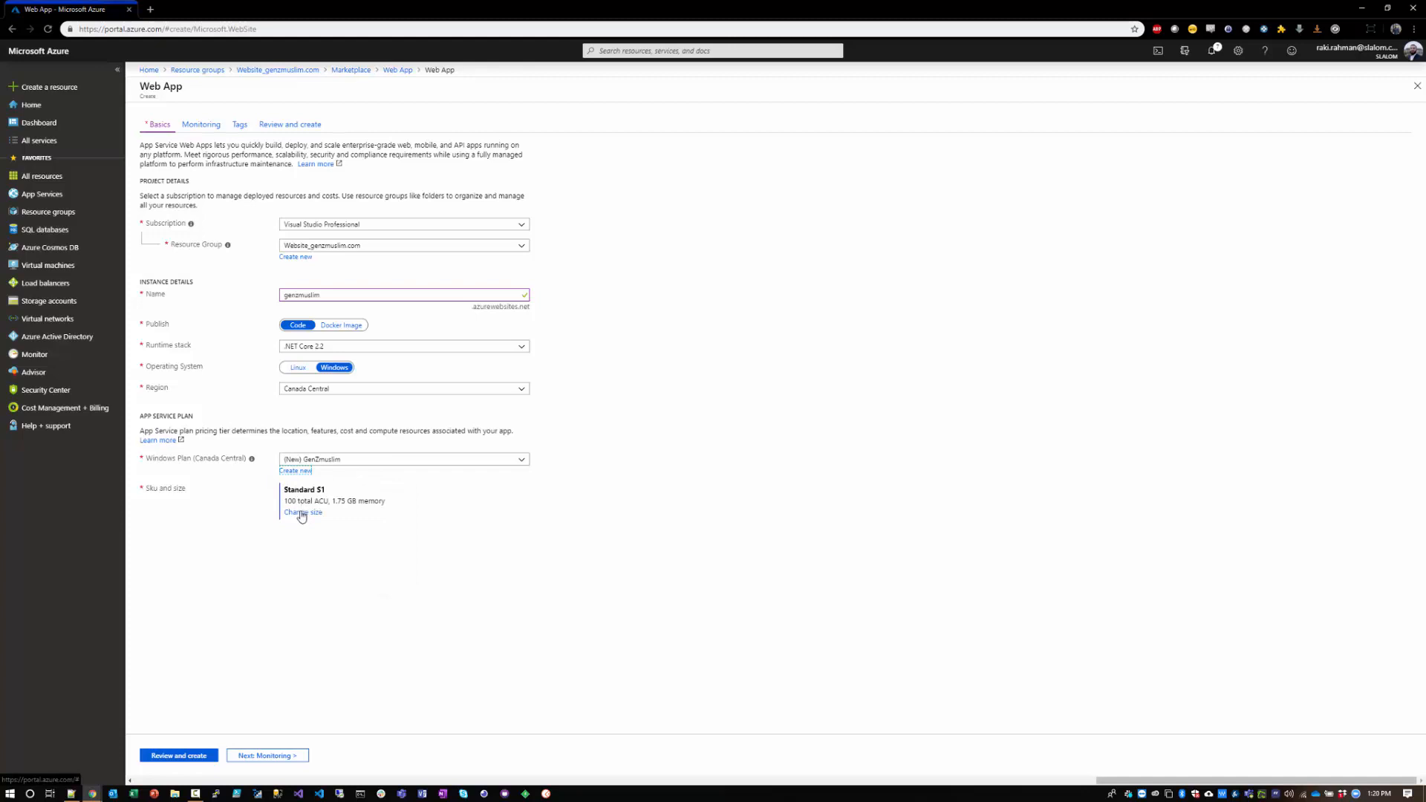
Step: Examine the plan's Production and Dev / Test pricing tiers, including B1's Custom domains / SSL feature, without applying a change
{"action": "left_click", "coordinate": [301, 512]}
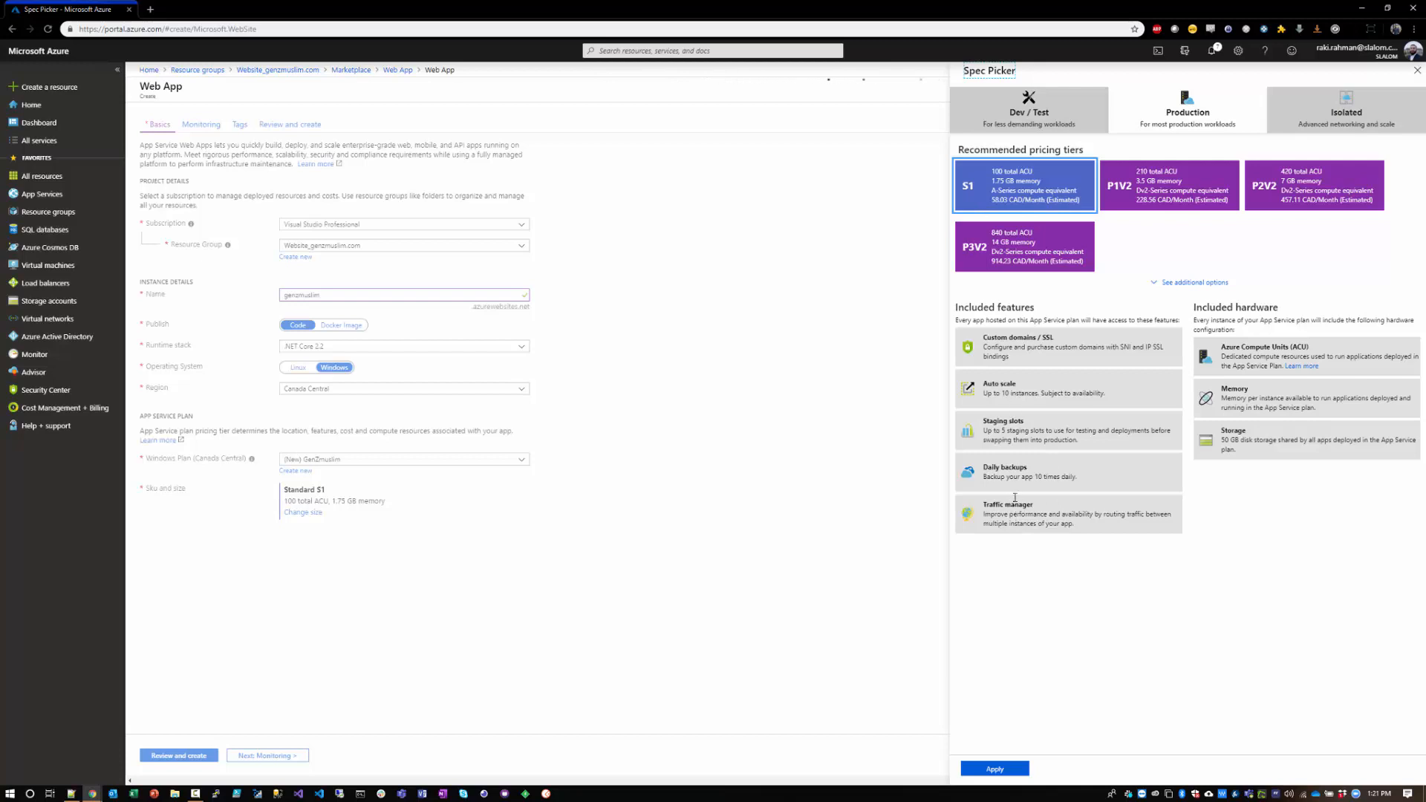
{"action": "left_click", "coordinate": [1039, 120]}
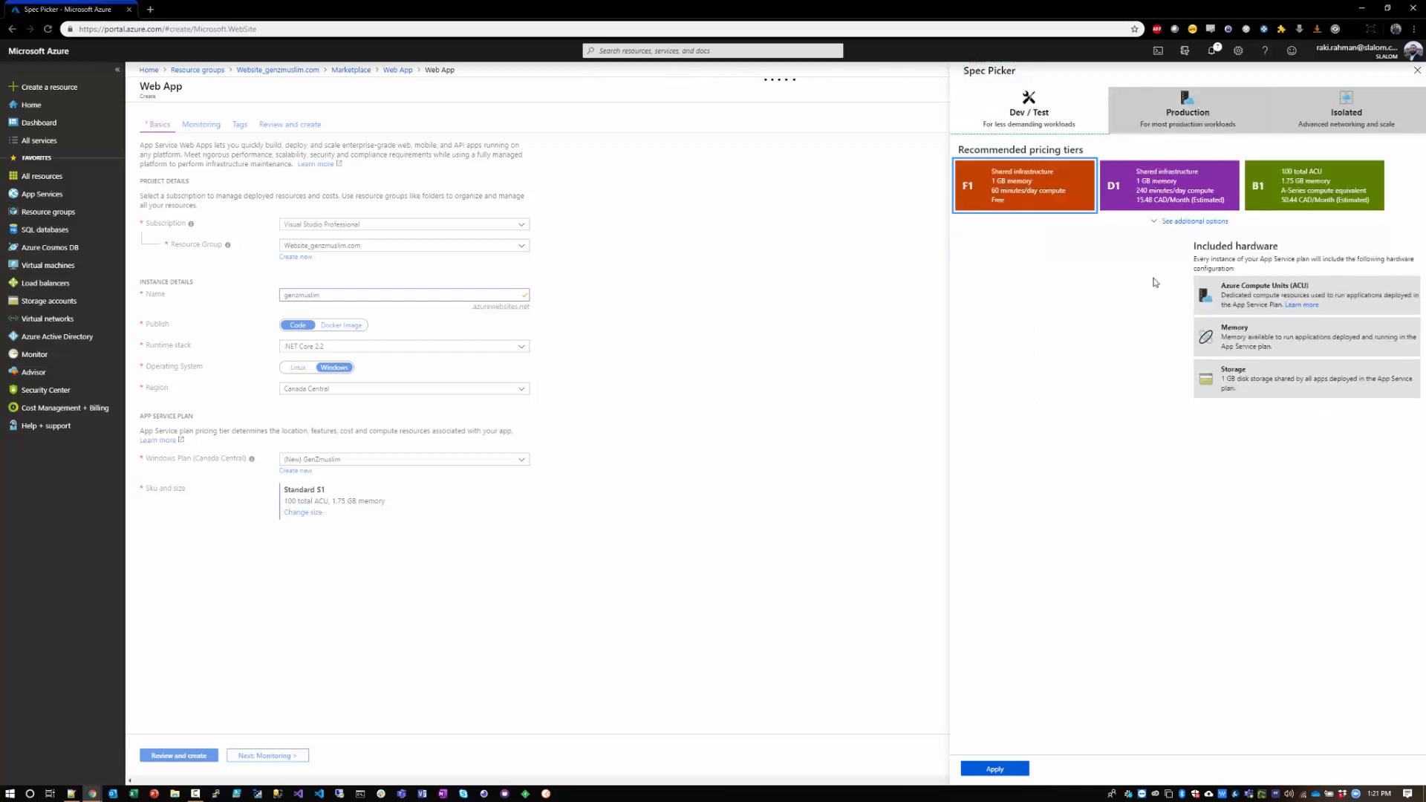
{"action": "left_click", "coordinate": [1283, 190]}
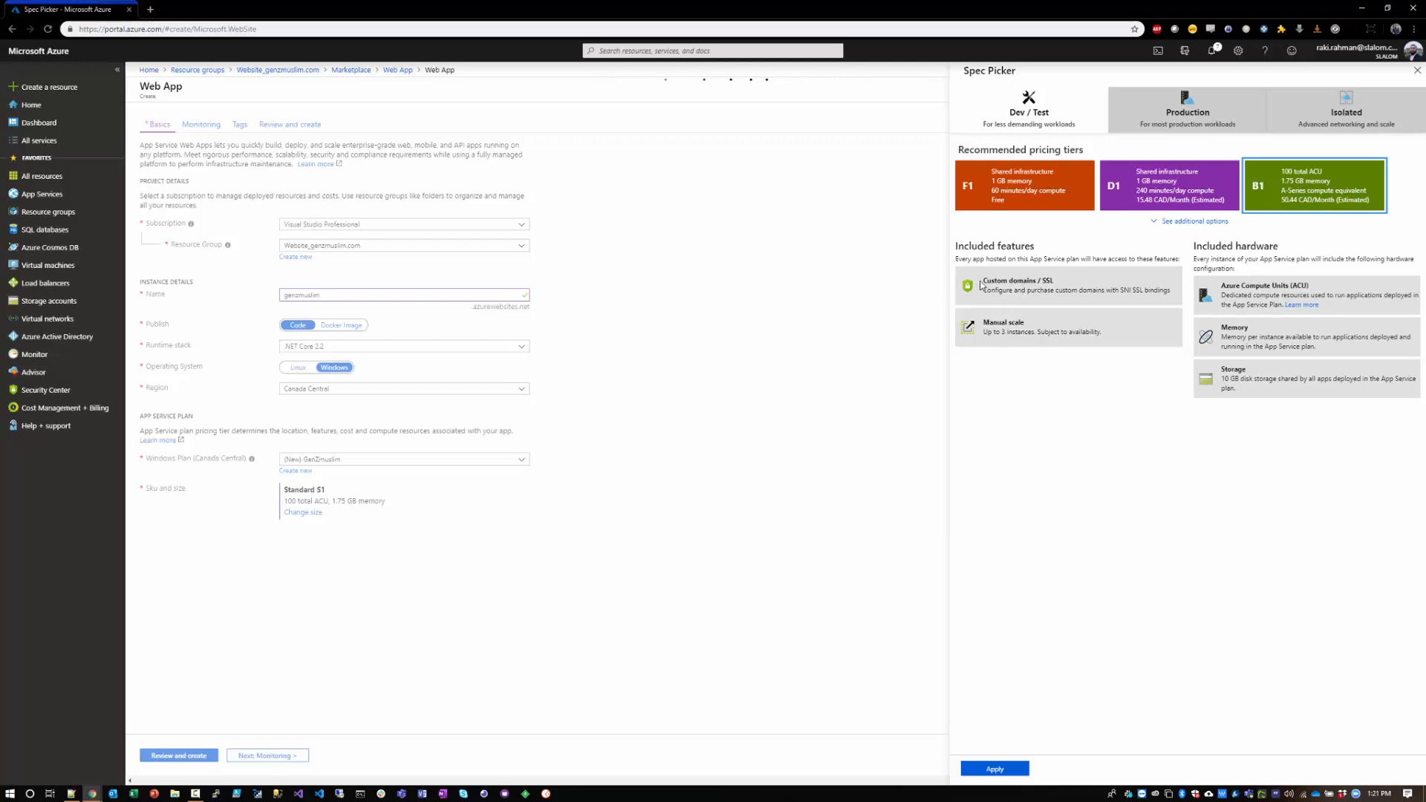
{"action": "left_click_drag", "start_coordinate": [984, 282], "coordinate": [1063, 283]}
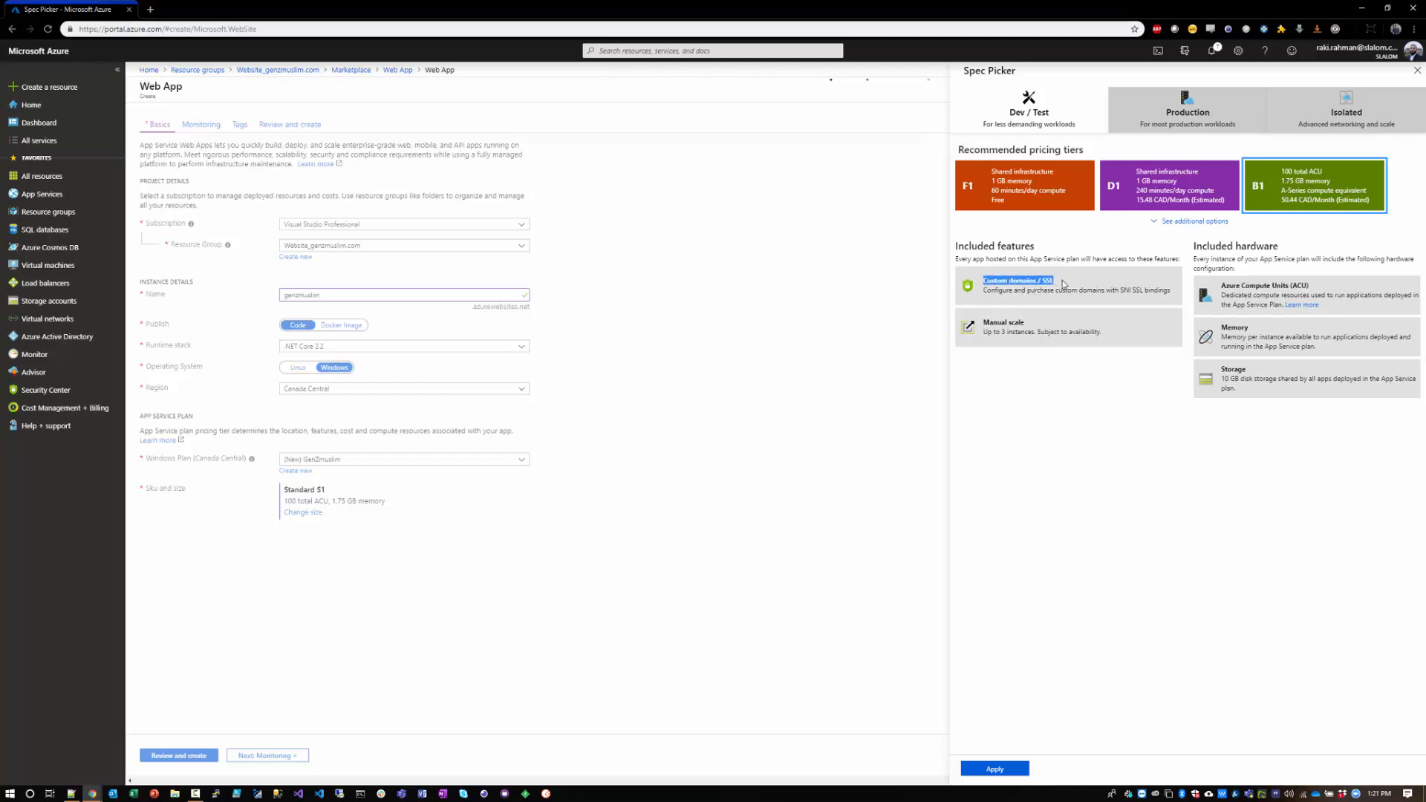
{"action": "left_click", "coordinate": [1022, 323]}
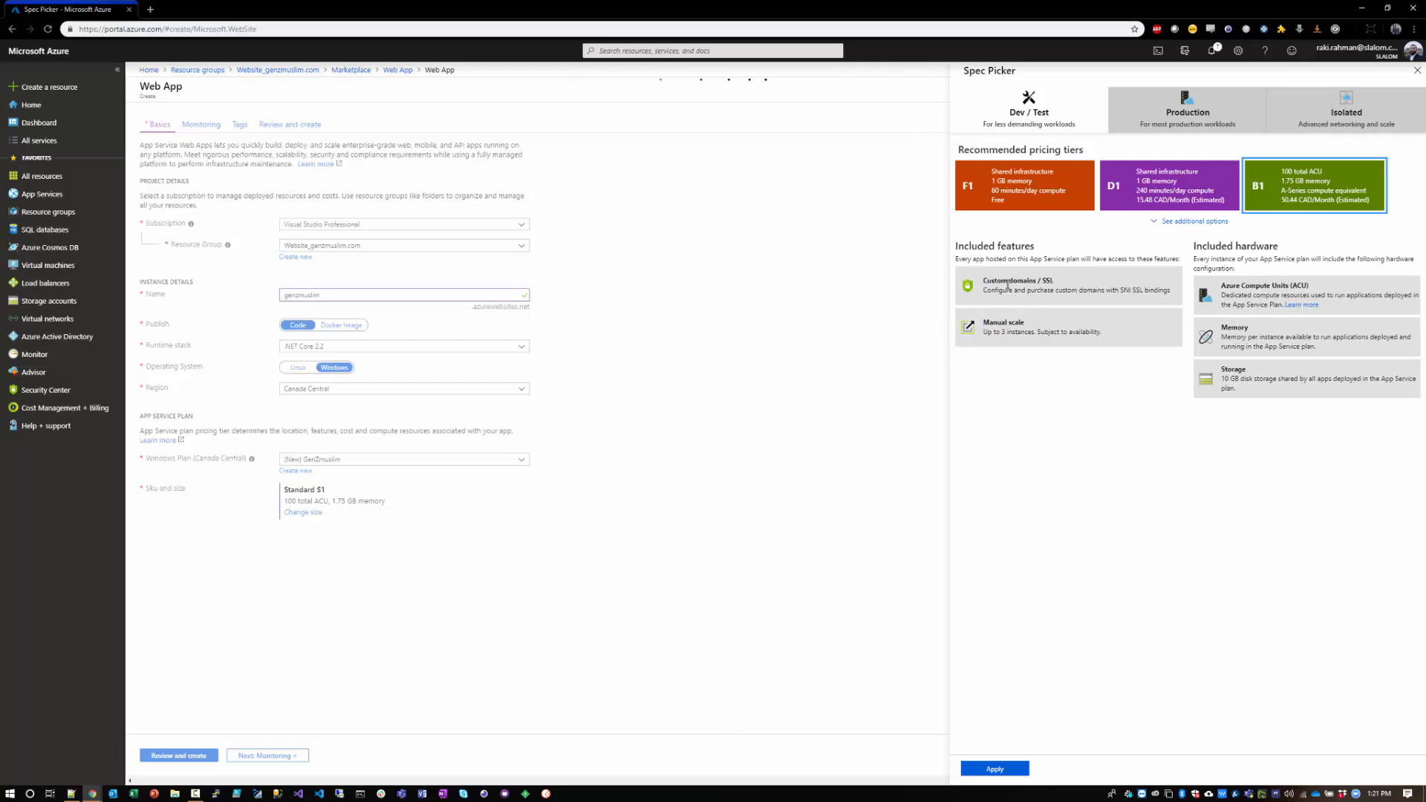
{"action": "left_click_drag", "start_coordinate": [1006, 285], "coordinate": [1067, 287]}
{"action": "left_click", "coordinate": [1067, 286]}
{"action": "left_click", "coordinate": [1416, 70]}
Step: Create the web app on the existing B1 App Service plan after reviewing its monitoring settings, and check the deployment notifications
{"action": "left_click", "coordinate": [522, 460]}
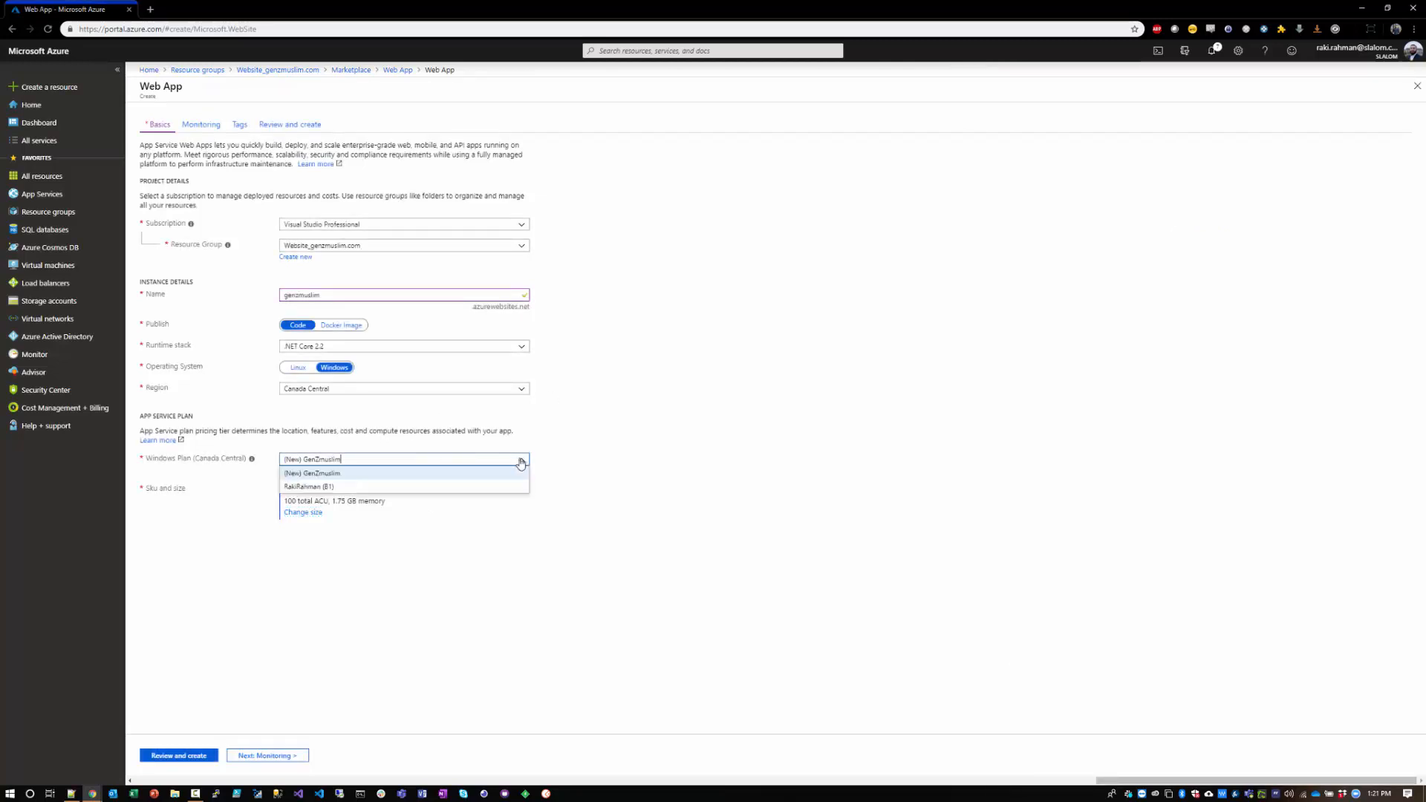
{"action": "left_click", "coordinate": [333, 486]}
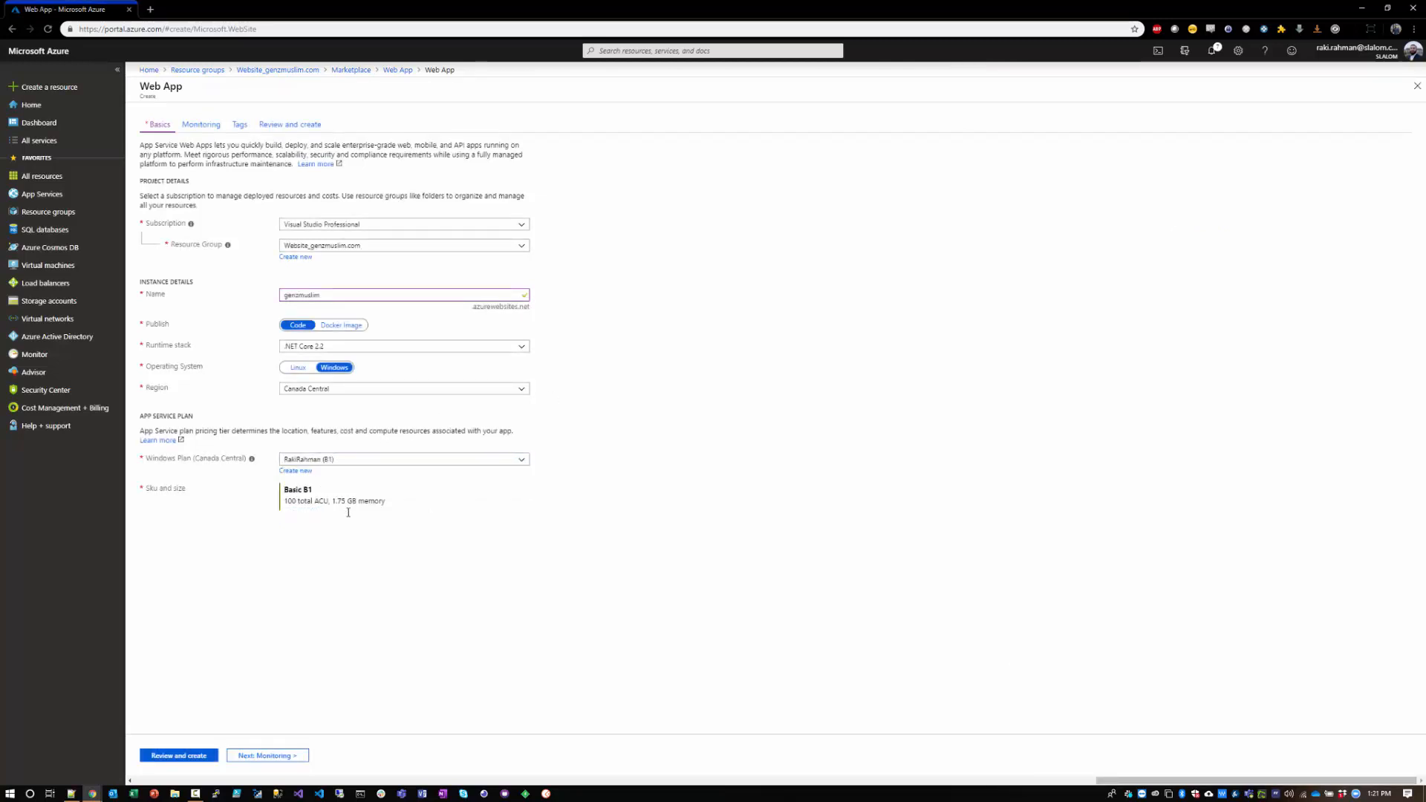
{"action": "left_click", "coordinate": [175, 755]}
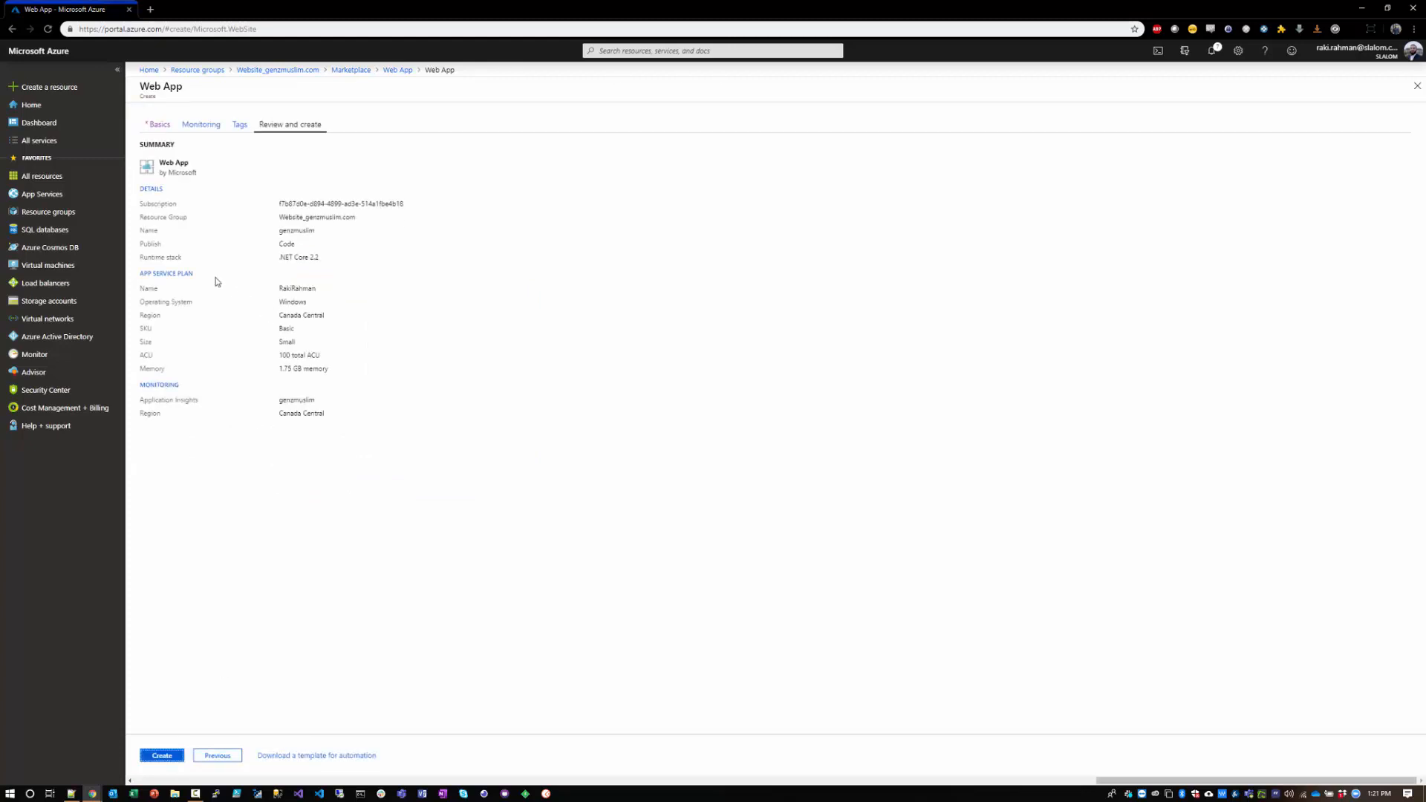
{"action": "left_click", "coordinate": [205, 124]}
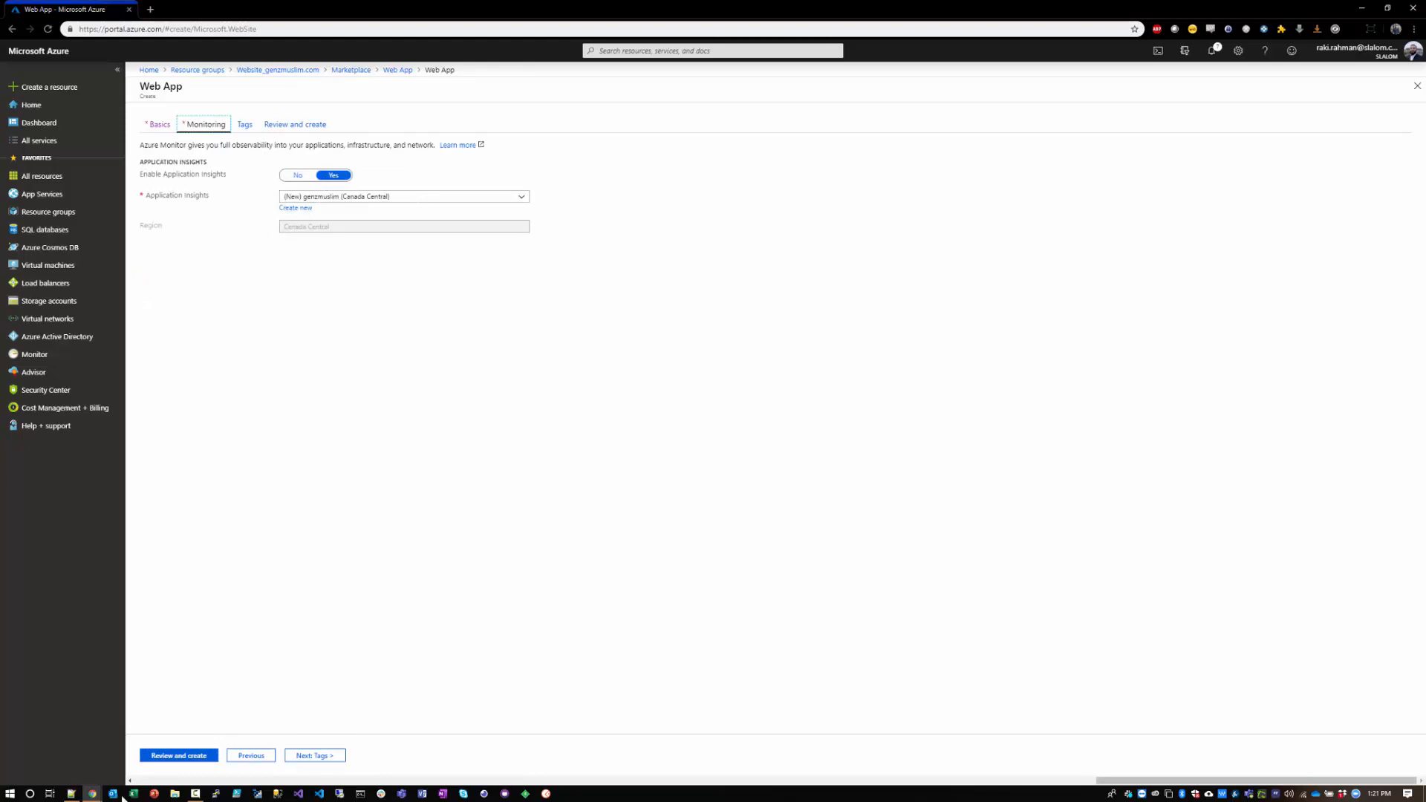
{"action": "left_click", "coordinate": [189, 755]}
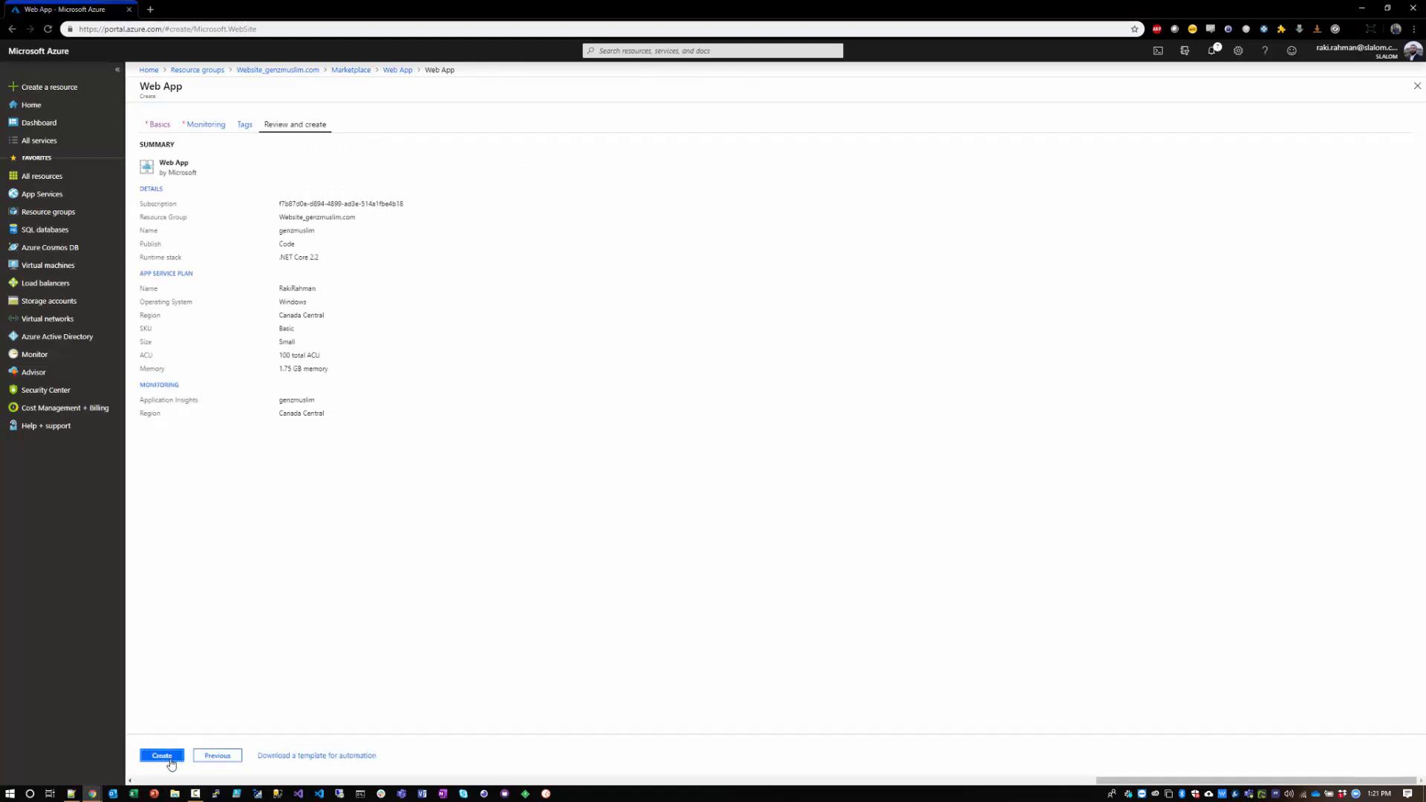
{"action": "left_click", "coordinate": [162, 755]}
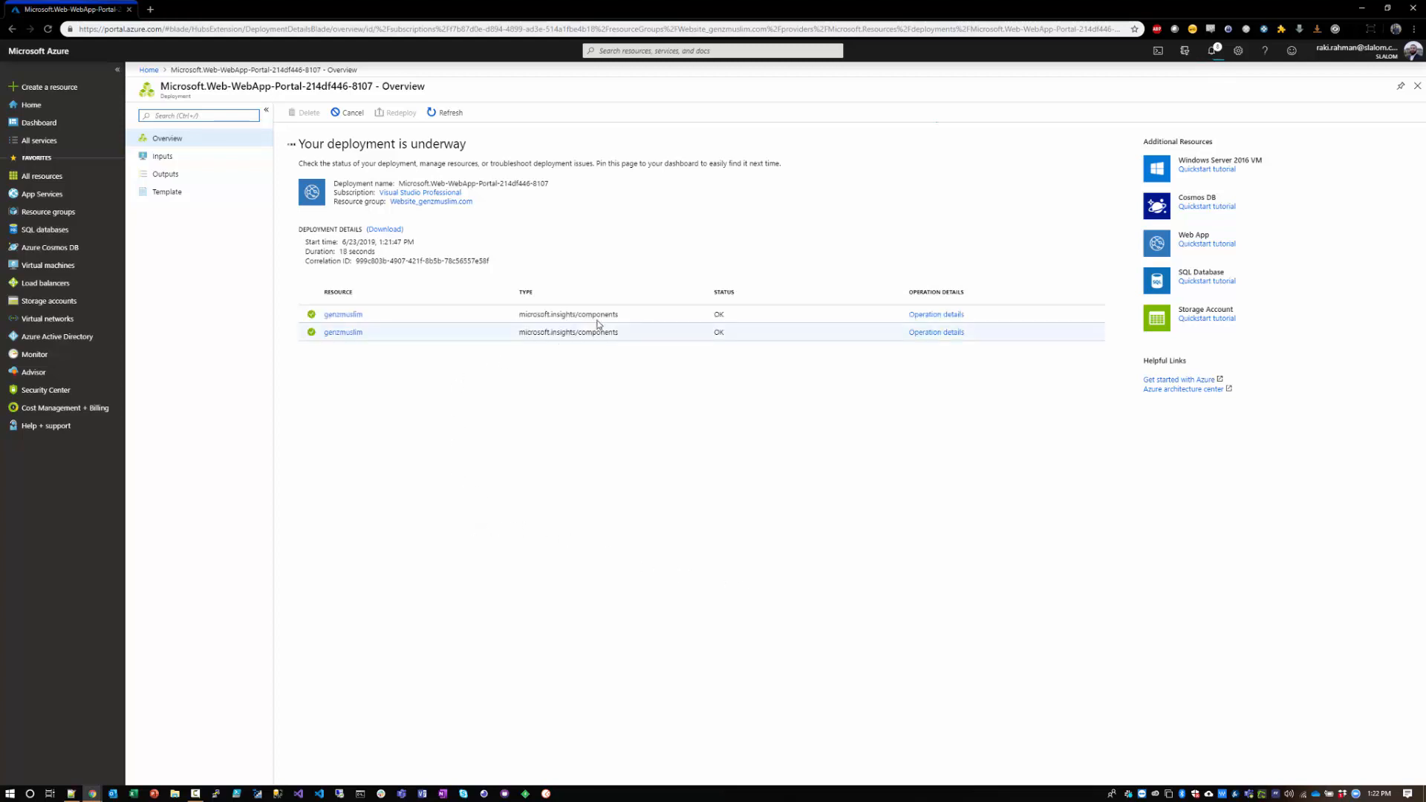
{"action": "left_click", "coordinate": [1209, 54]}
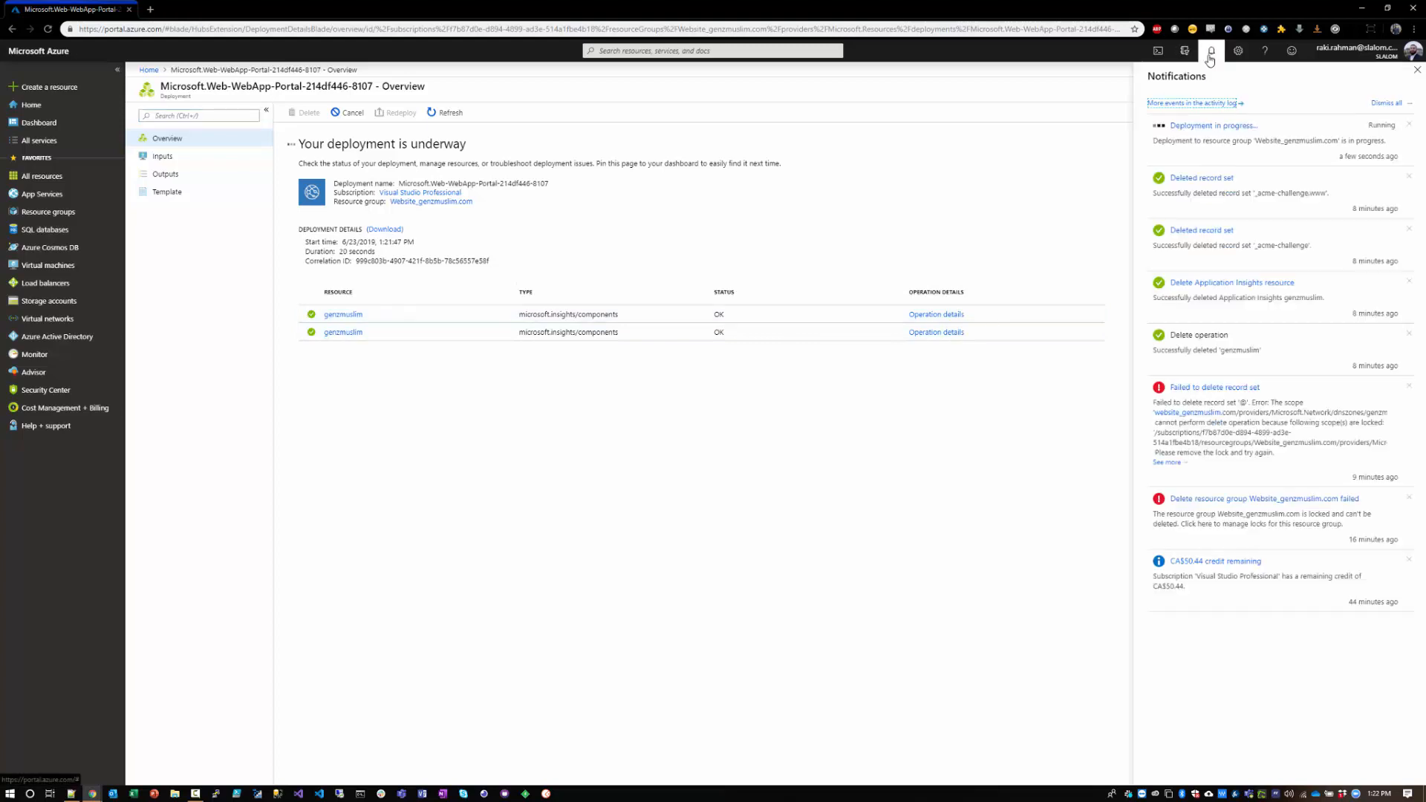
{"action": "left_click", "coordinate": [1209, 54]}
Step: Examine the App Service Domain and DNS record sets in the other website's resource group, and return to Website_genzmuslim.com
{"action": "left_click", "coordinate": [67, 213]}
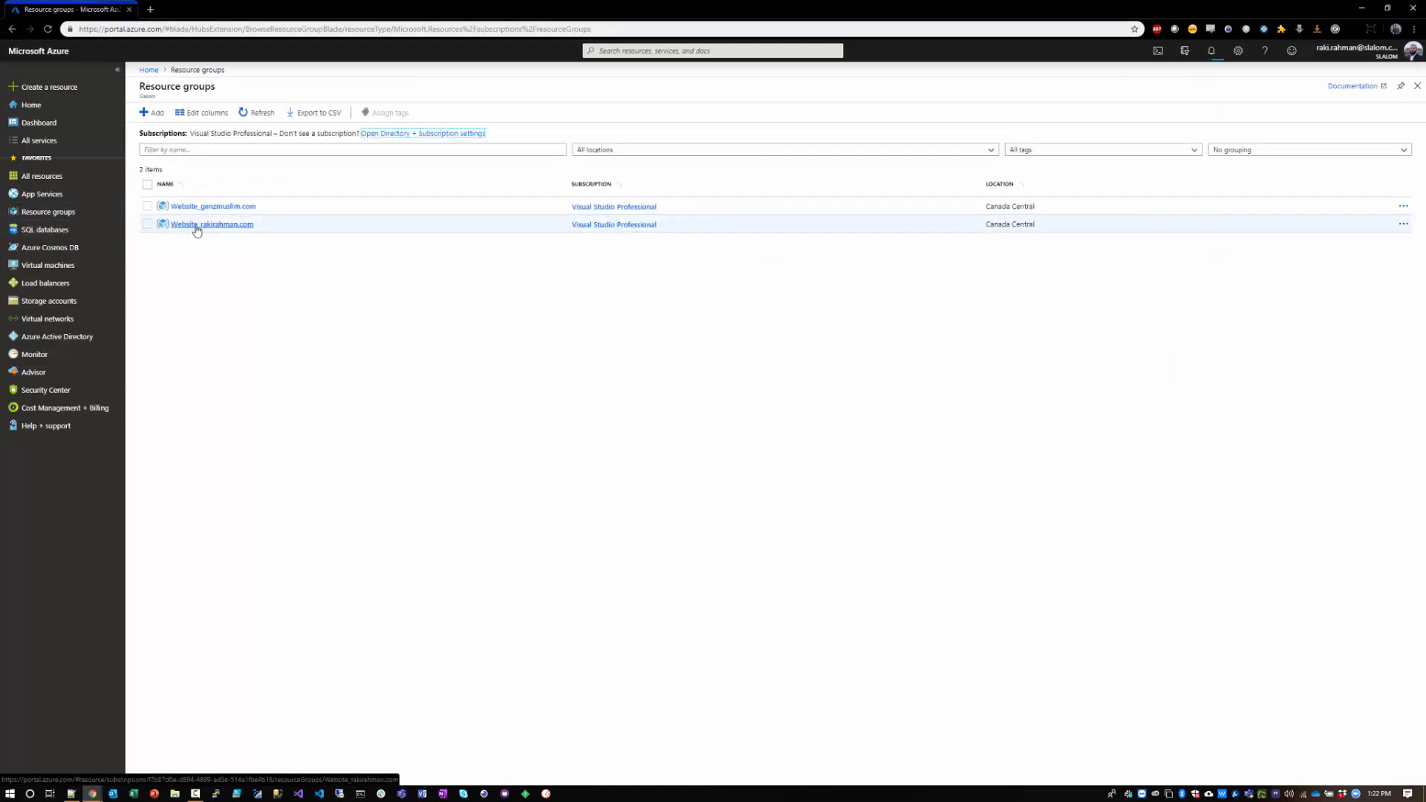
{"action": "left_click", "coordinate": [193, 225]}
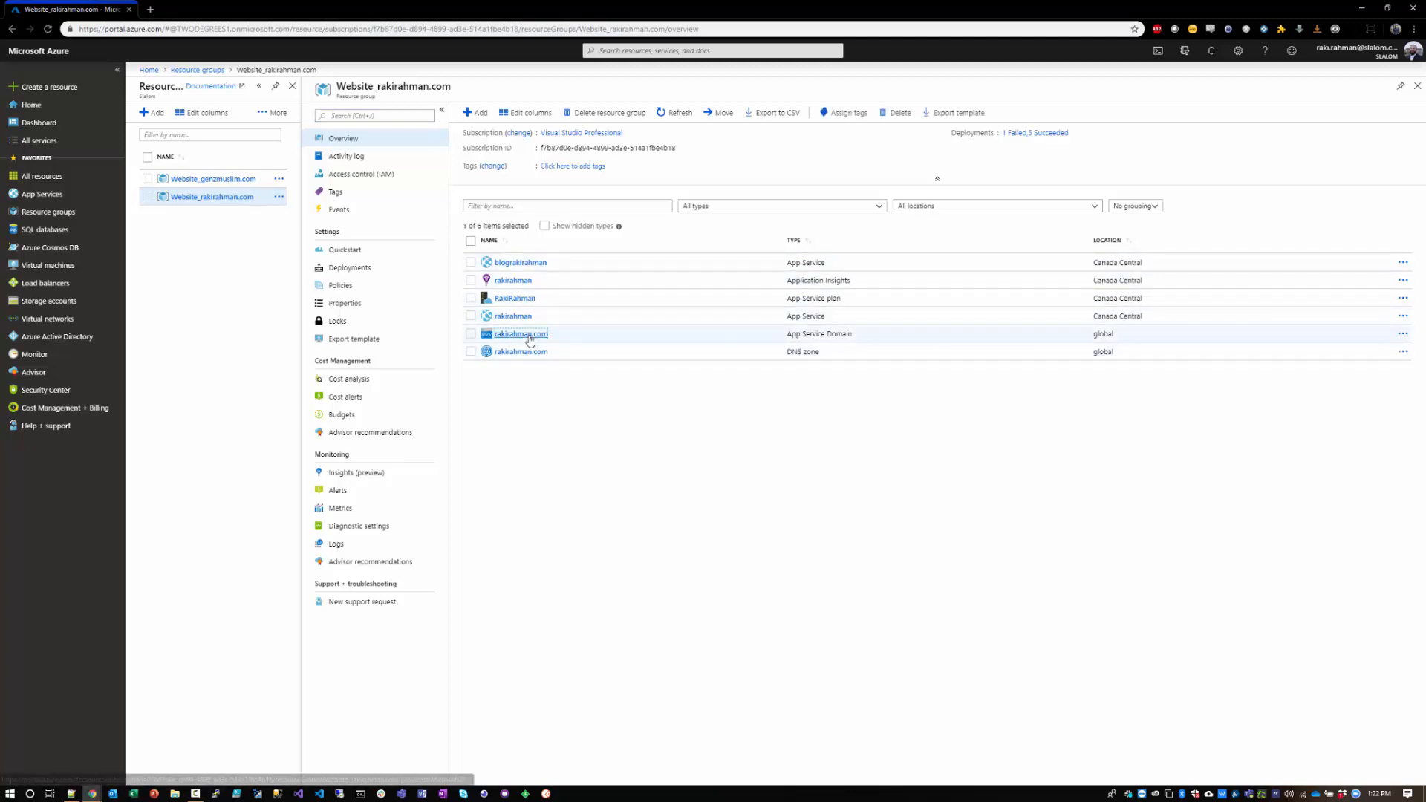
{"action": "left_click", "coordinate": [533, 335]}
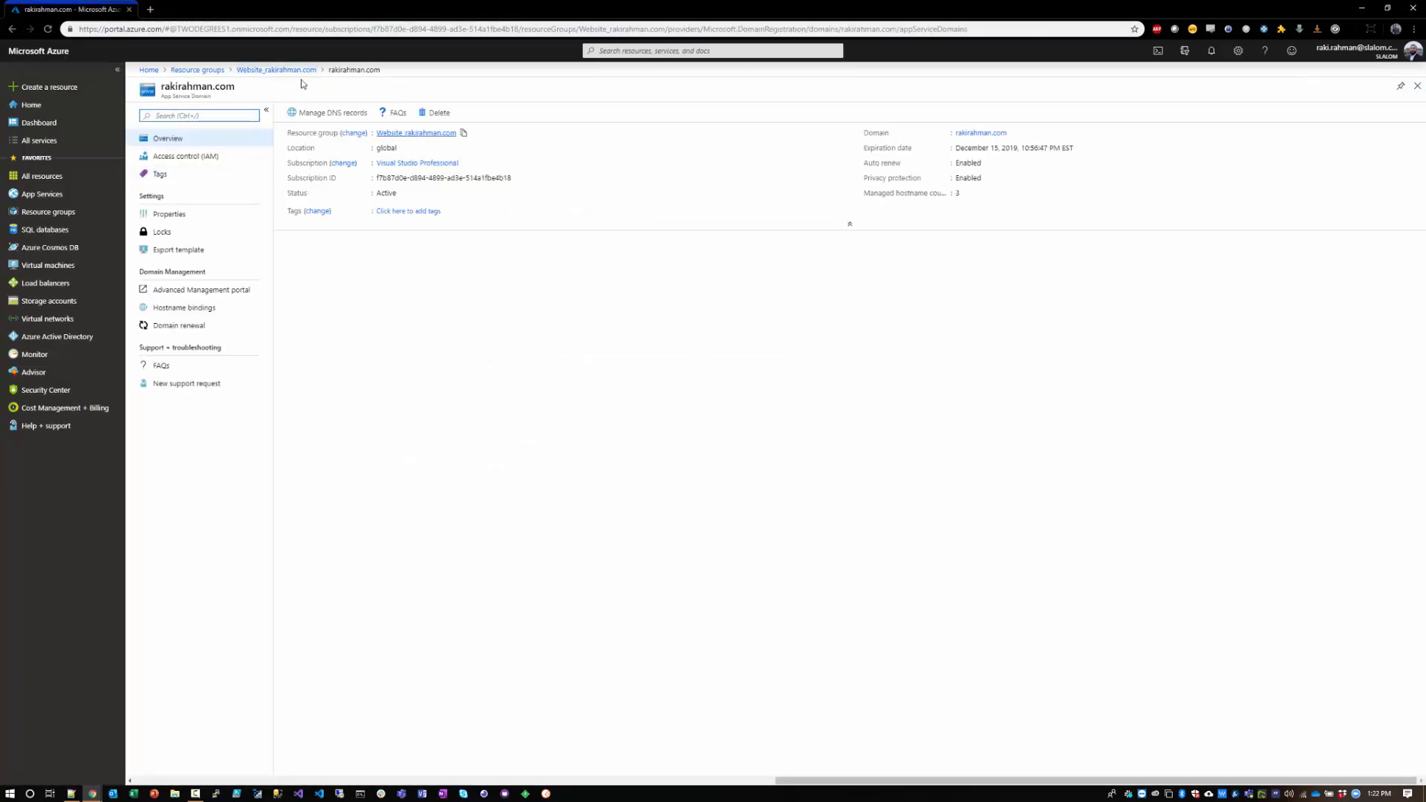
{"action": "left_click", "coordinate": [276, 69]}
{"action": "left_click", "coordinate": [504, 353]}
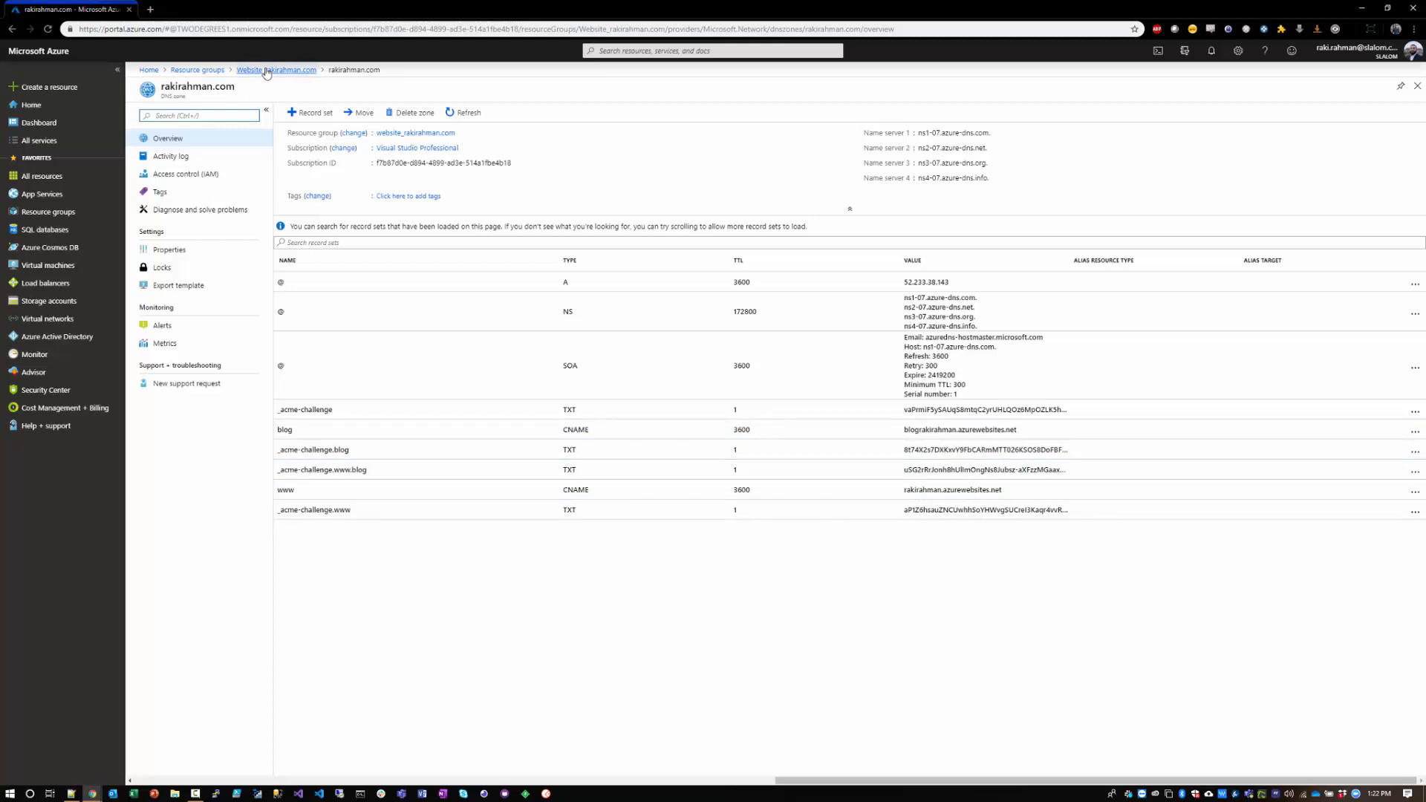
{"action": "left_click", "coordinate": [198, 70]}
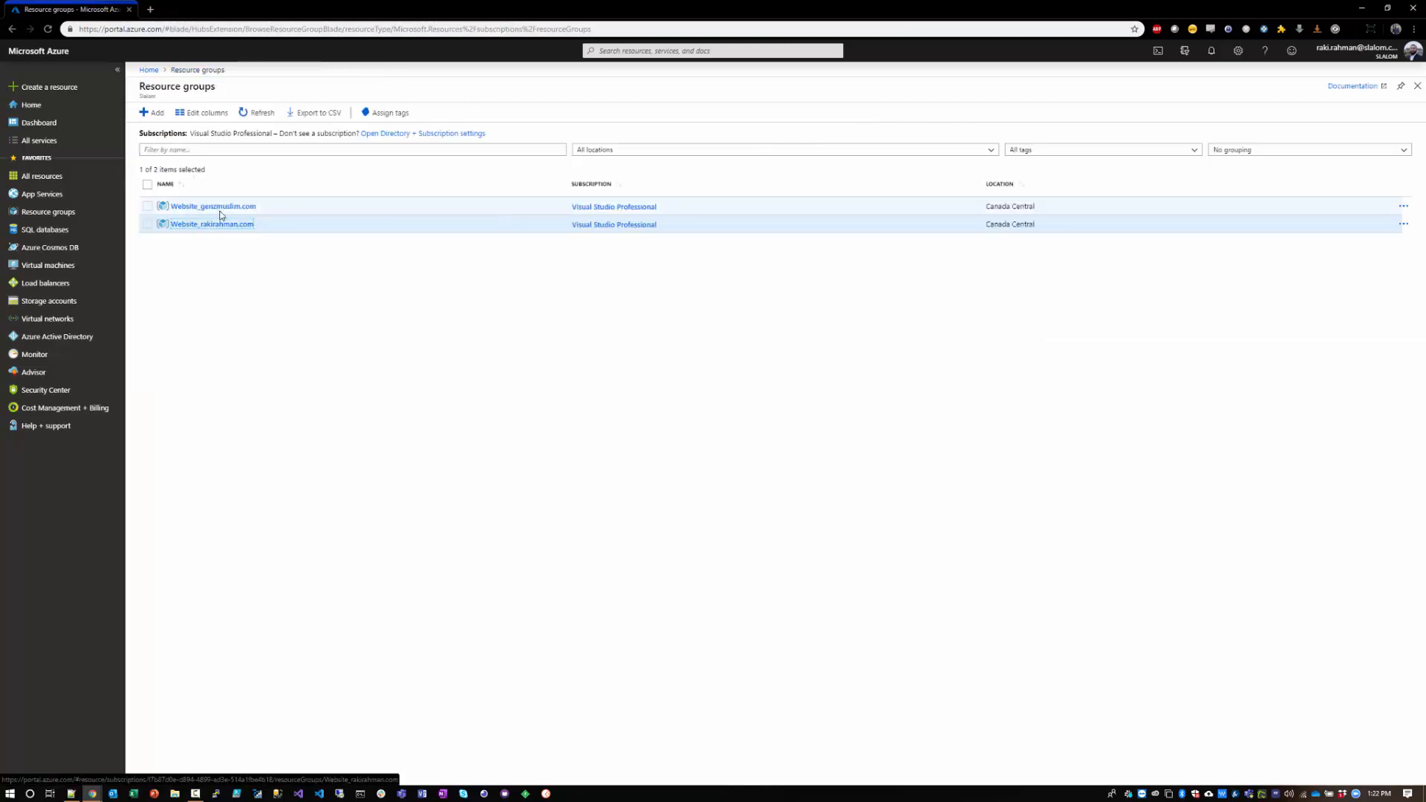
{"action": "left_click", "coordinate": [247, 205]}
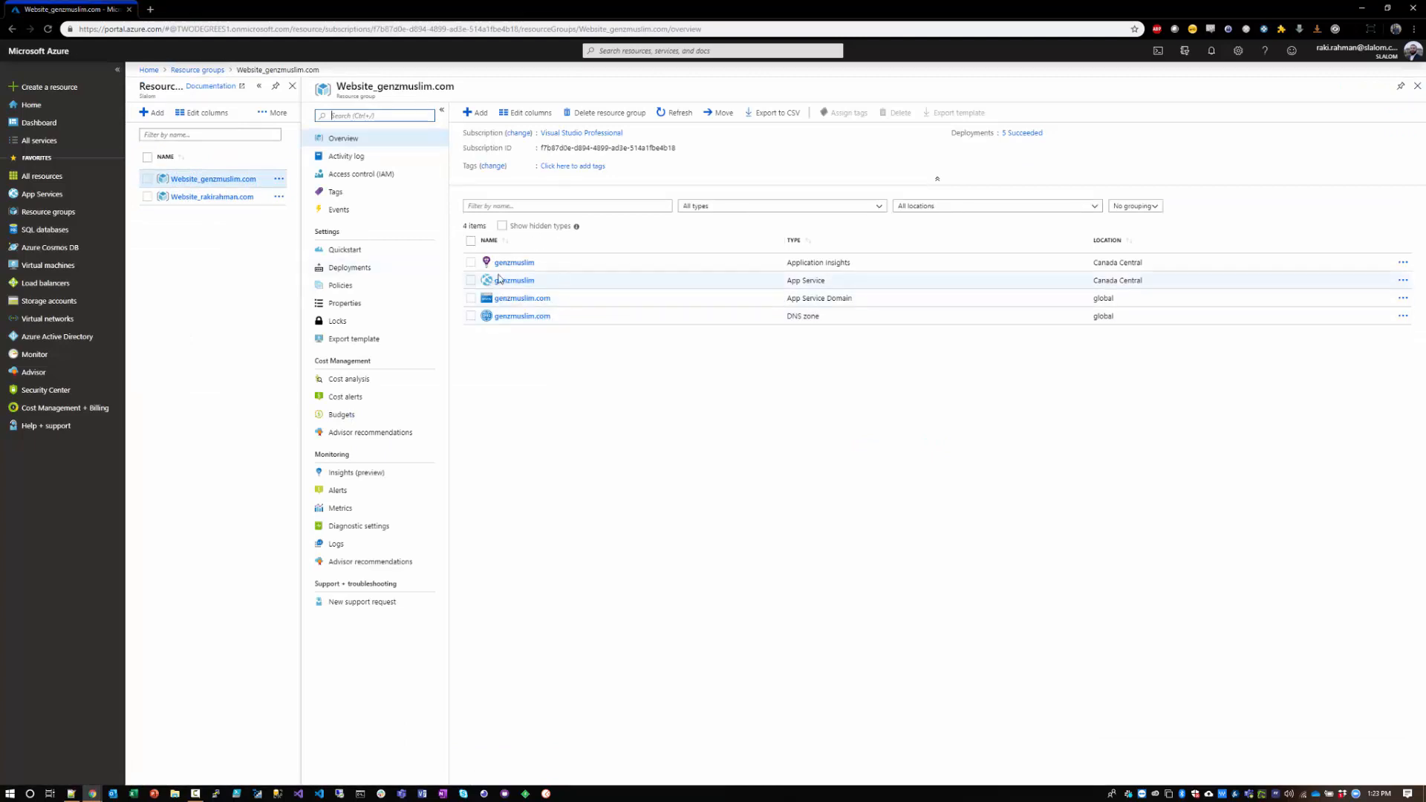
Step: Open the genzmuslim App Service and check its default site at genzmuslim.azurewebsites.net in a separate browser tab, closing that tab when done
{"action": "left_click", "coordinate": [520, 281]}
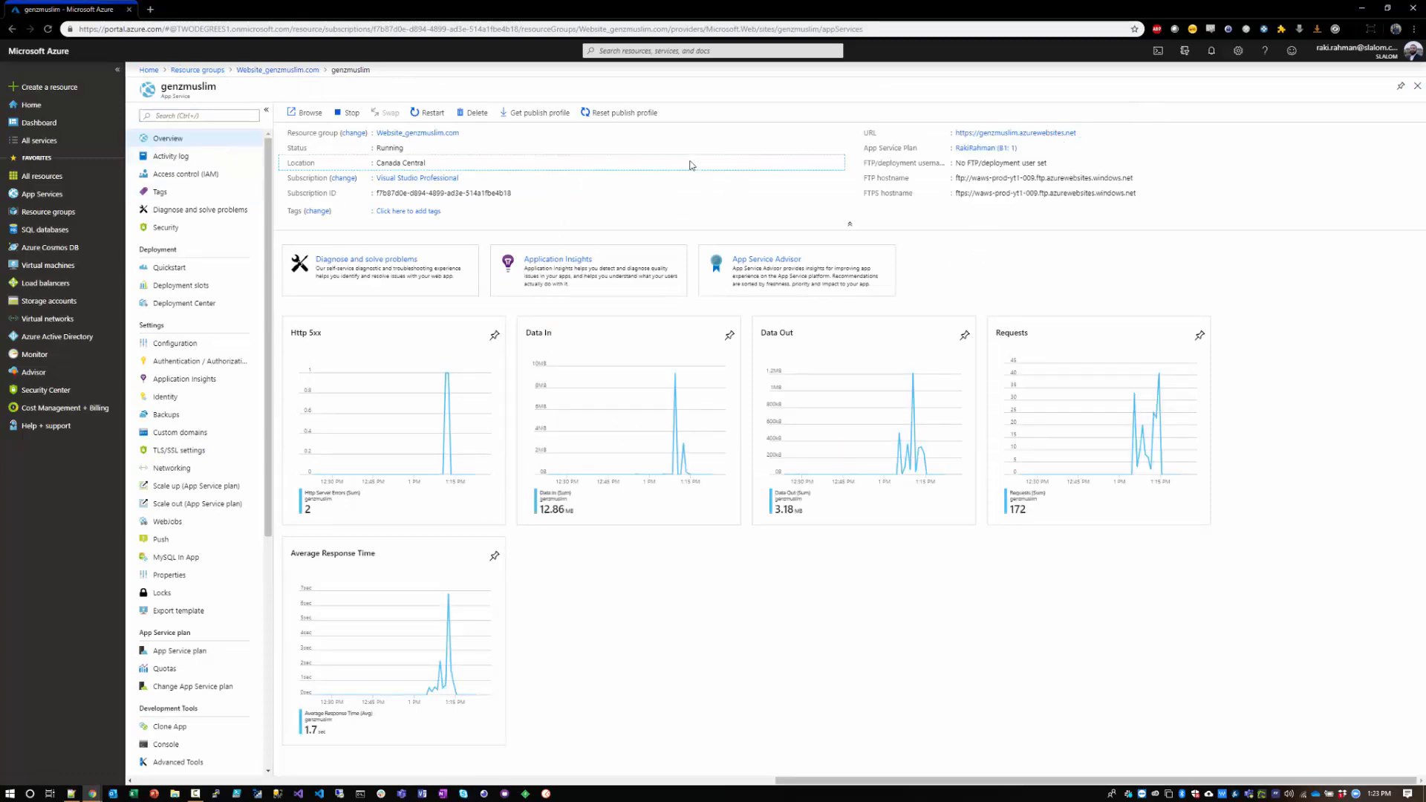
{"action": "key", "text": "ctrl+t"}
{"action": "type", "text": "https://genzmuslim.azurewebsites.net"}
{"action": "key", "text": "Return"}
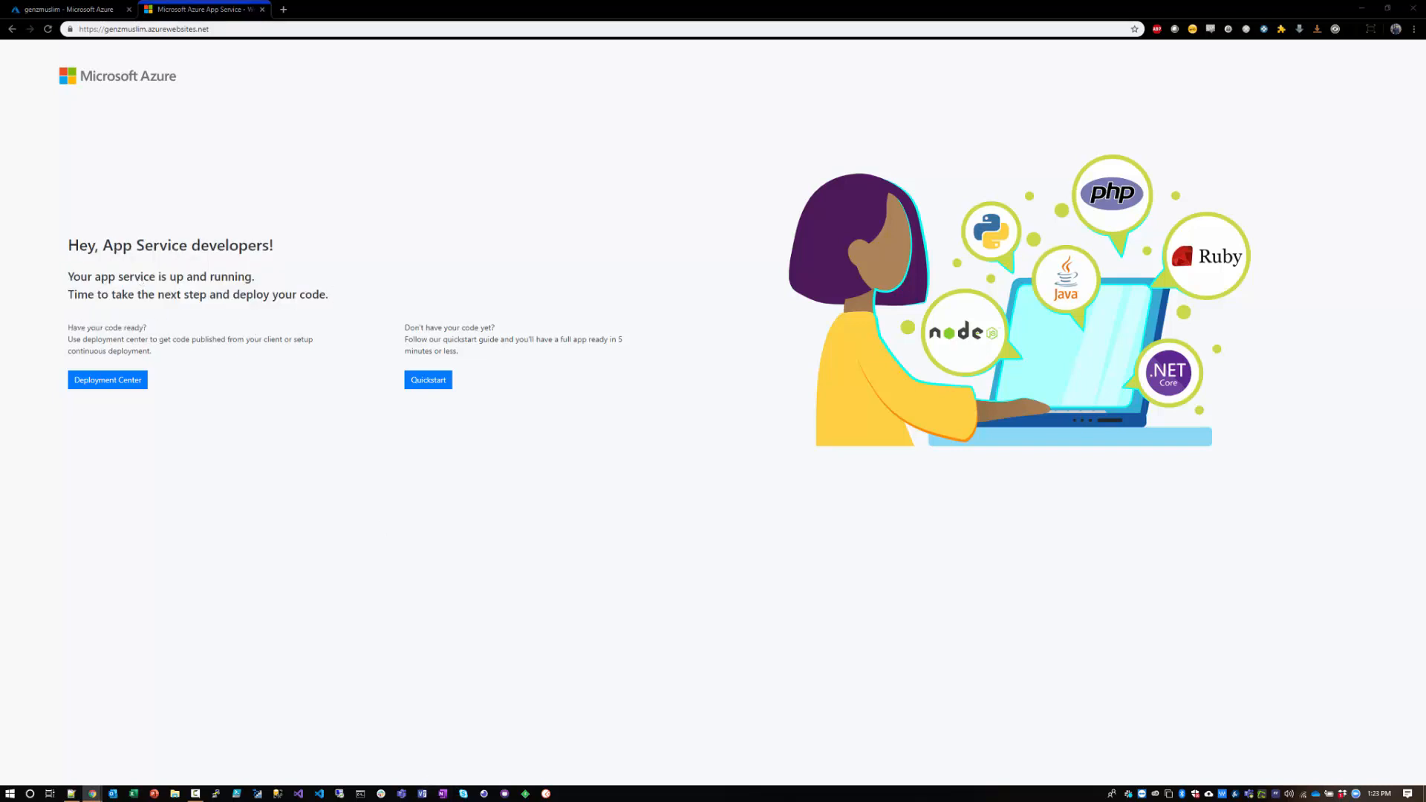
{"action": "key", "text": "ctrl+w"}
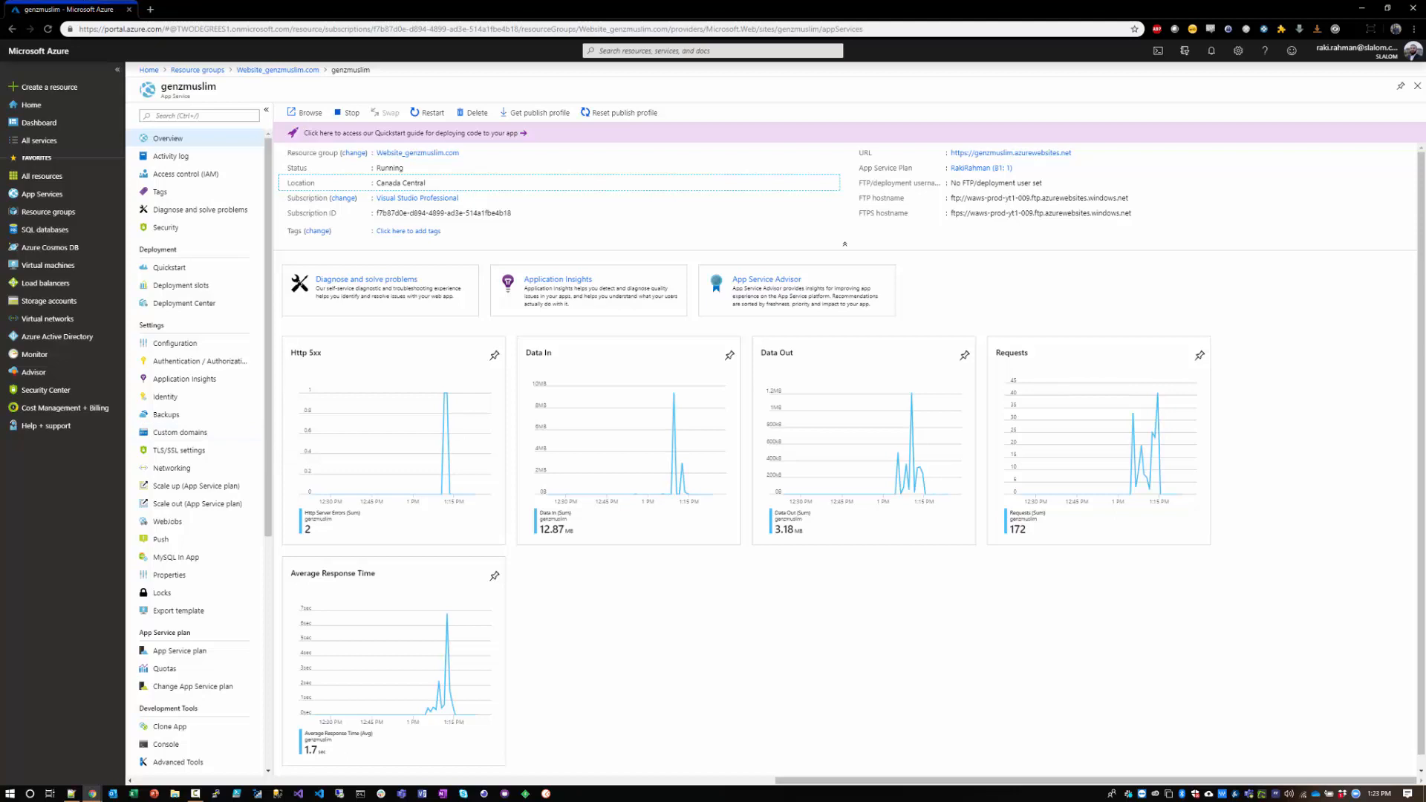
{"action": "key", "text": "alt+Tab"}
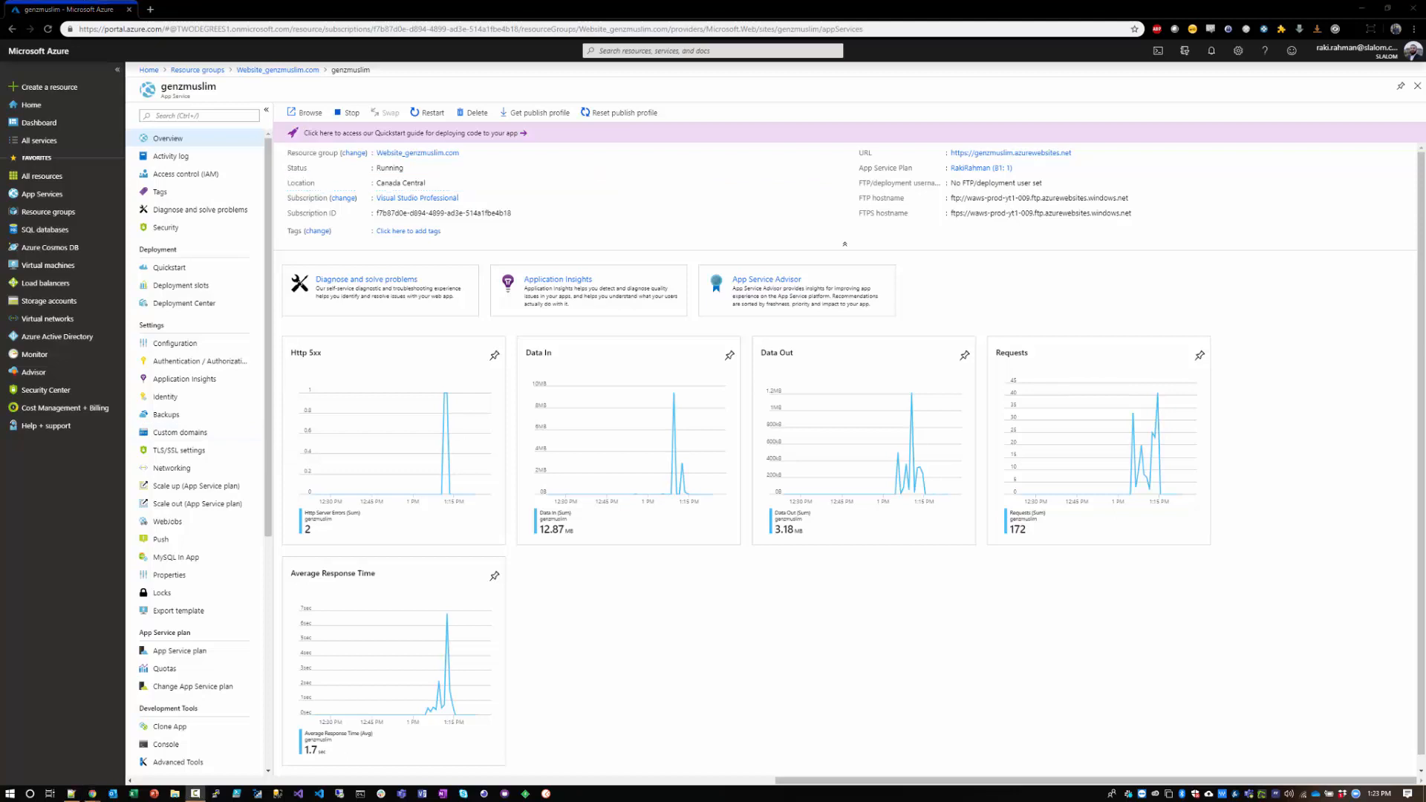
{"action": "key", "text": "alt+Tab"}
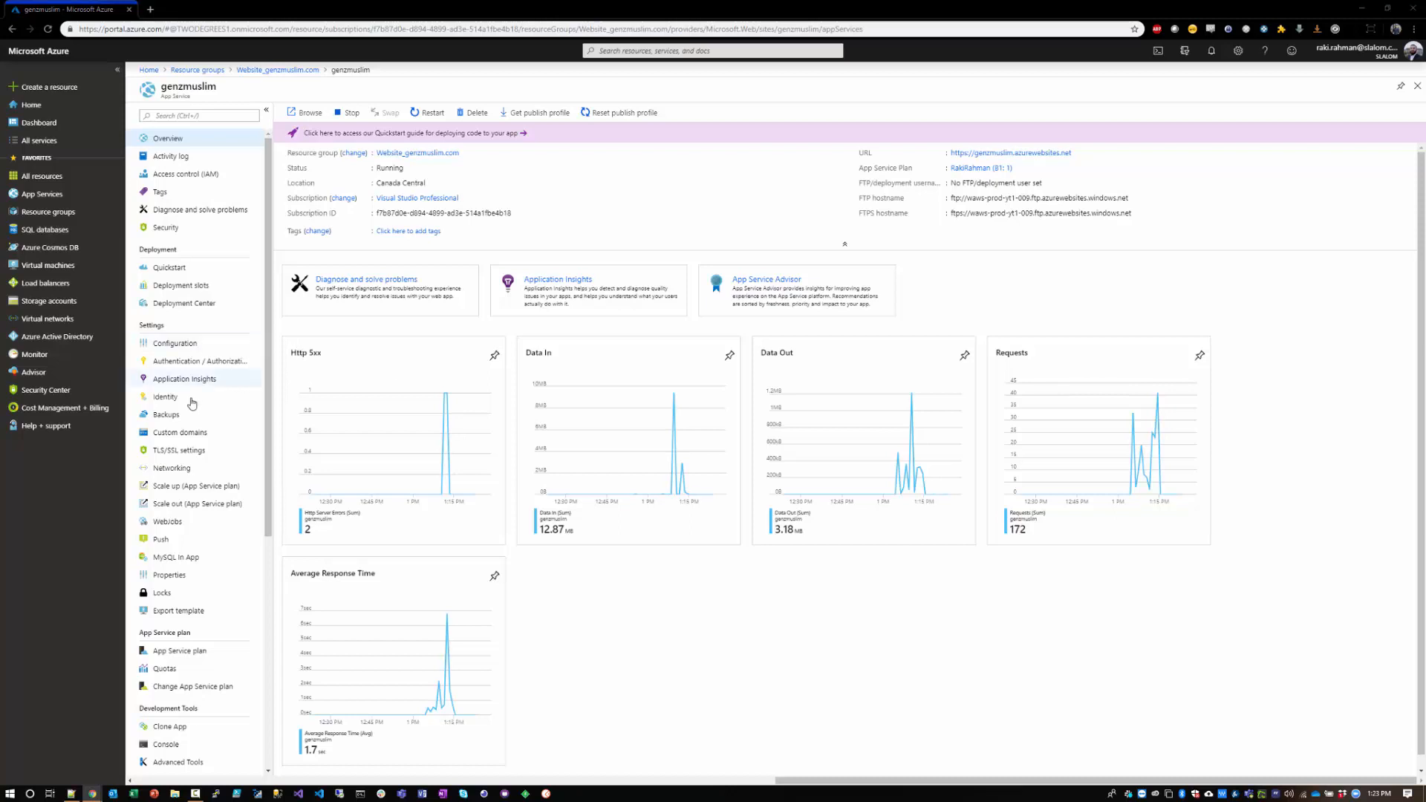
Step: Start adding genzmuslim.com as a custom domain for the app service and validate it
{"action": "left_click", "coordinate": [177, 439]}
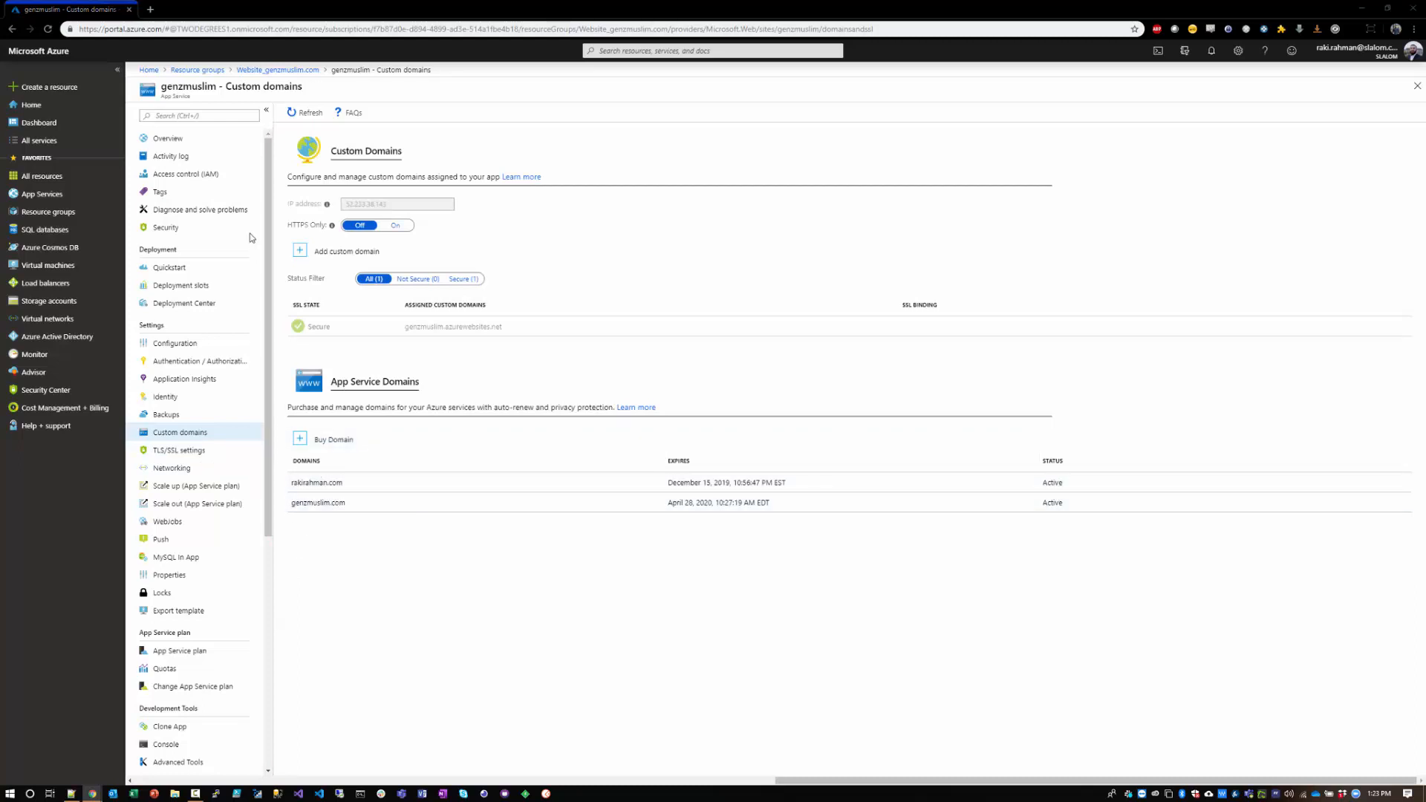
{"action": "left_click", "coordinate": [308, 254]}
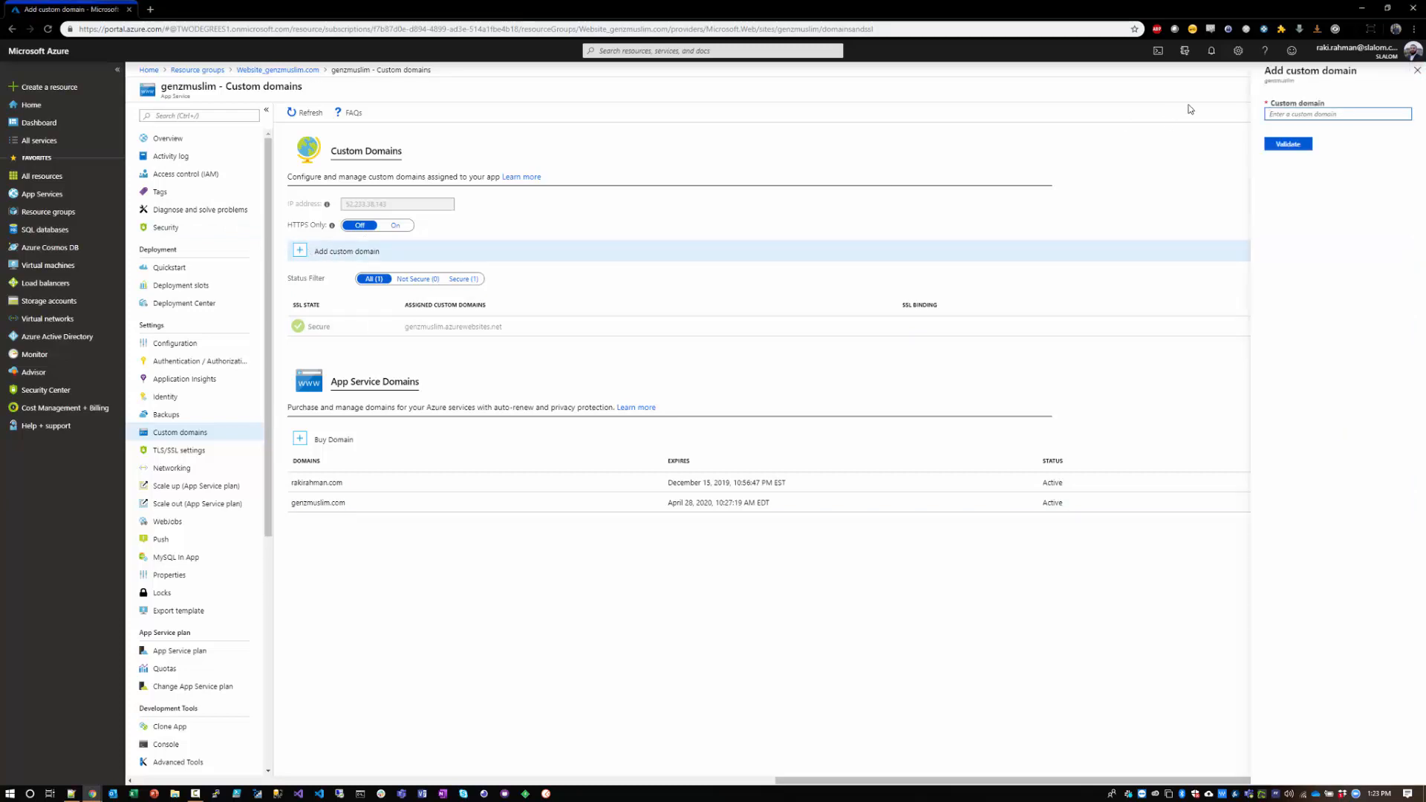
{"action": "type", "text": "genzmuslim.com"}
{"action": "left_click", "coordinate": [1270, 144]}
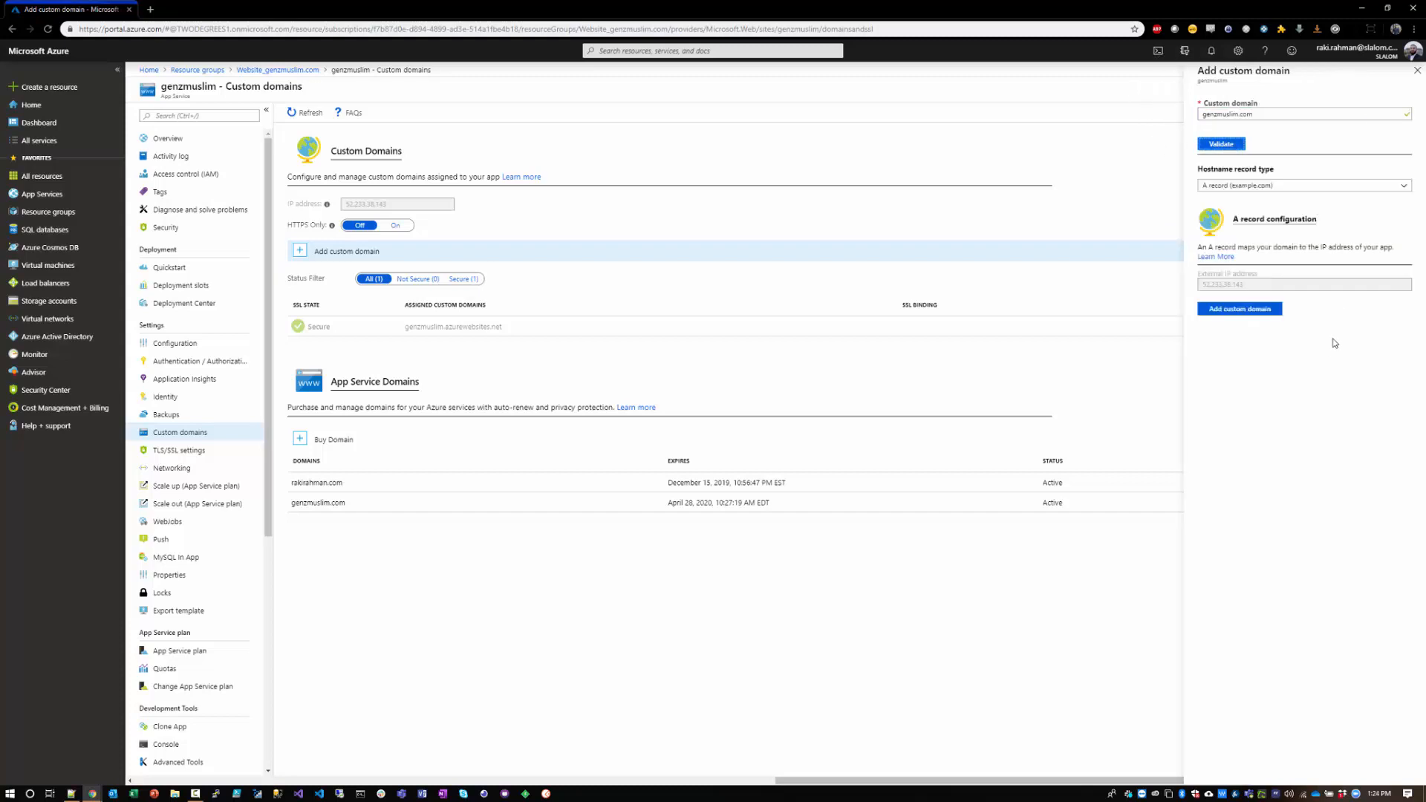
Step: Compare the A record and CNAME hostname record types, examining the external IP address and the alias target each one uses
{"action": "left_click", "coordinate": [1235, 185]}
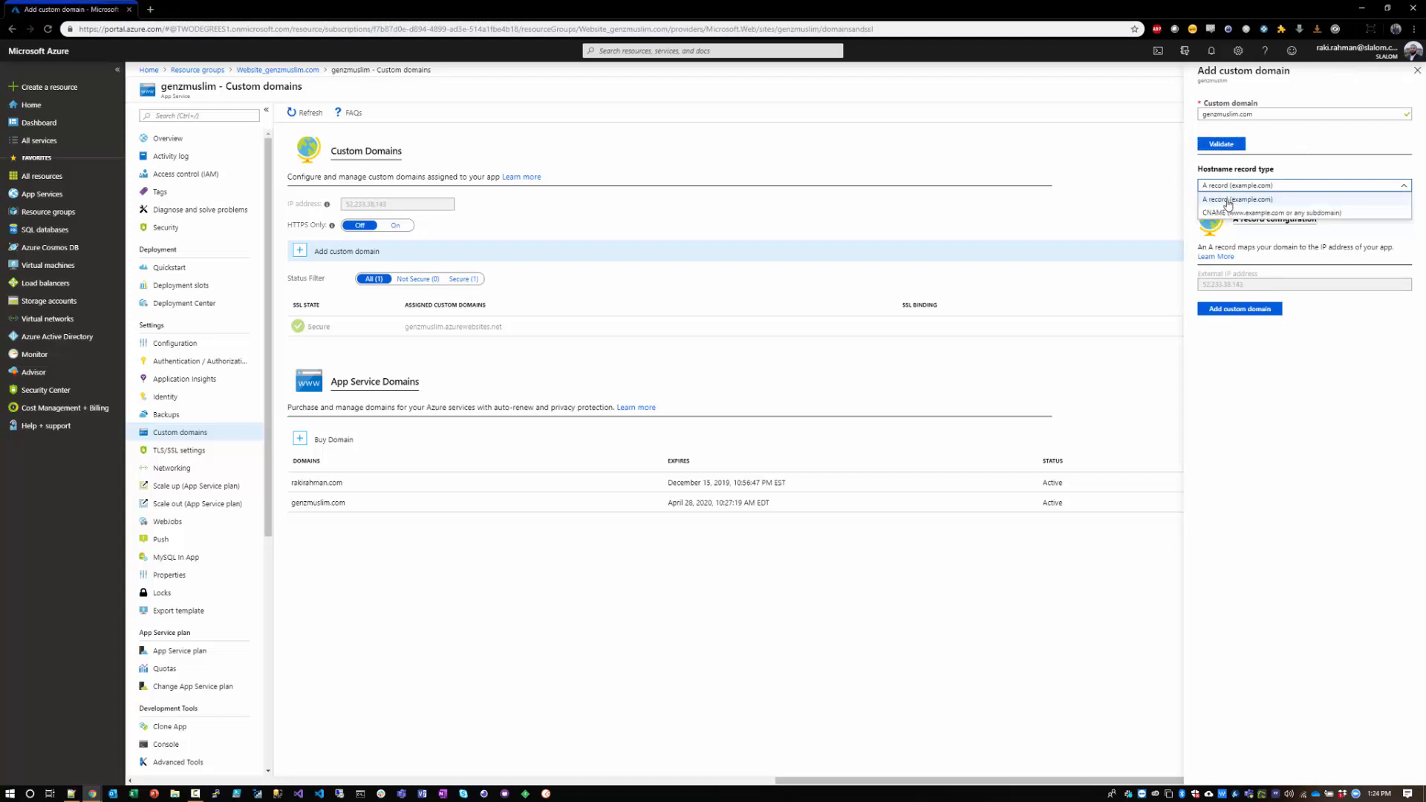
{"action": "left_click", "coordinate": [1222, 213]}
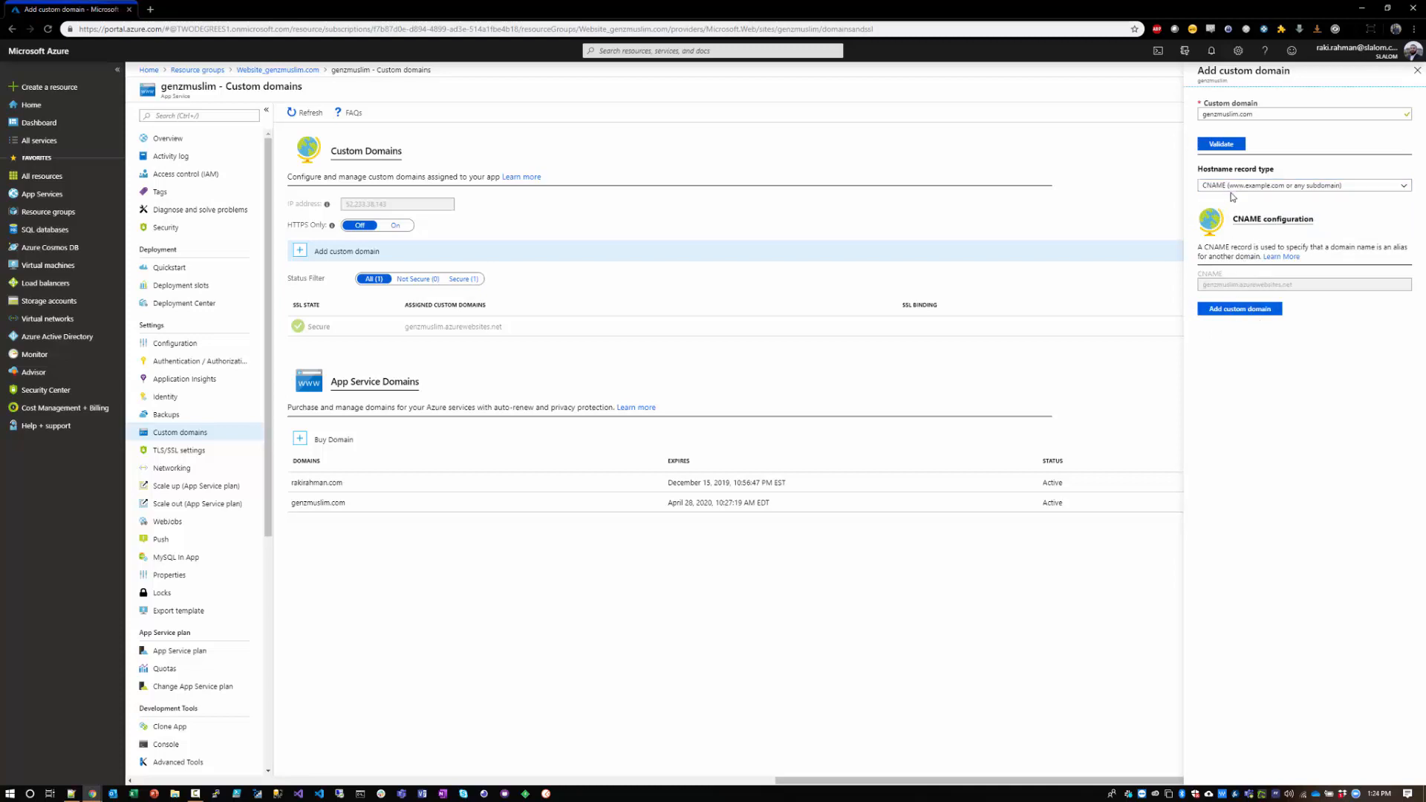
{"action": "left_click", "coordinate": [1229, 188]}
{"action": "left_click", "coordinate": [1221, 199]}
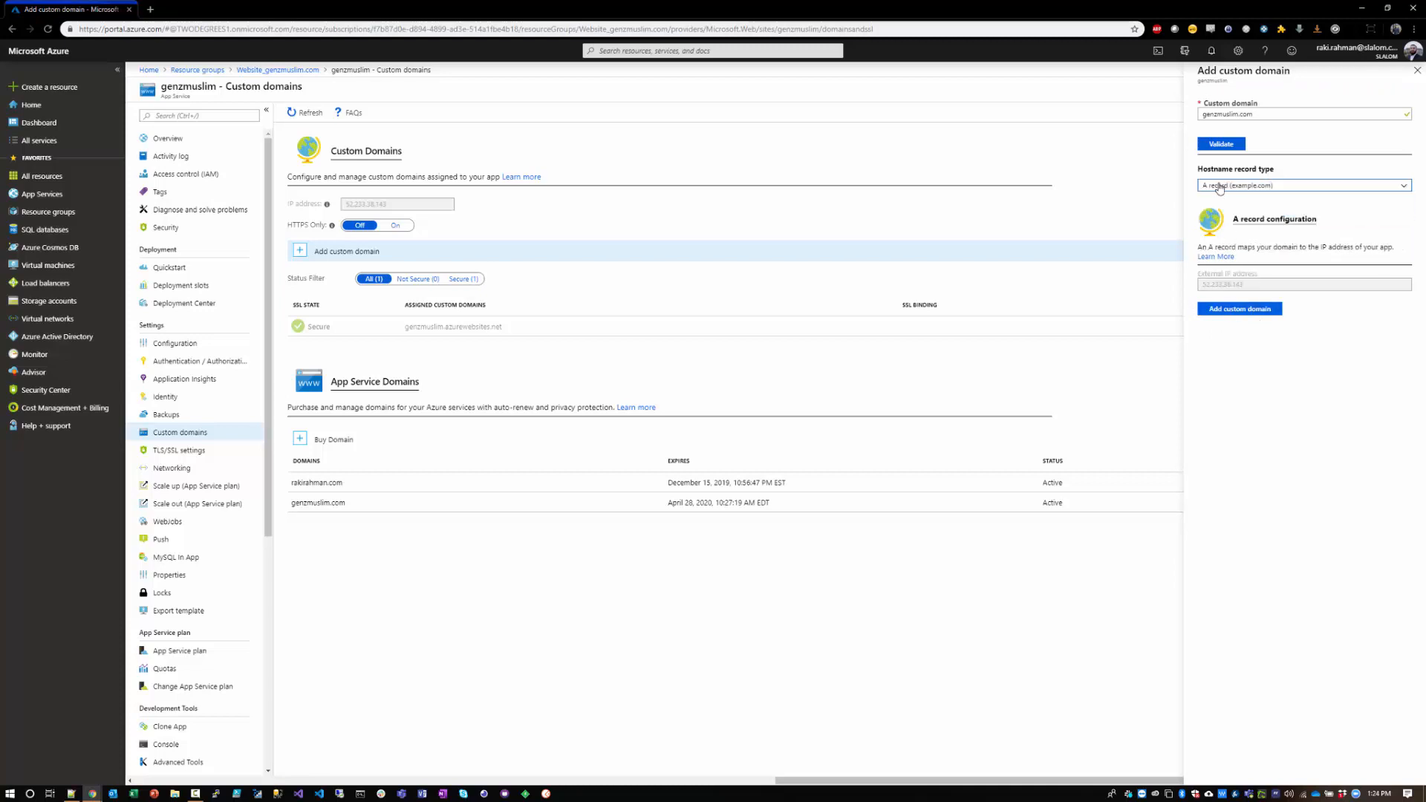
{"action": "left_click_drag", "start_coordinate": [1207, 286], "coordinate": [1253, 286]}
{"action": "left_click", "coordinate": [1233, 285]}
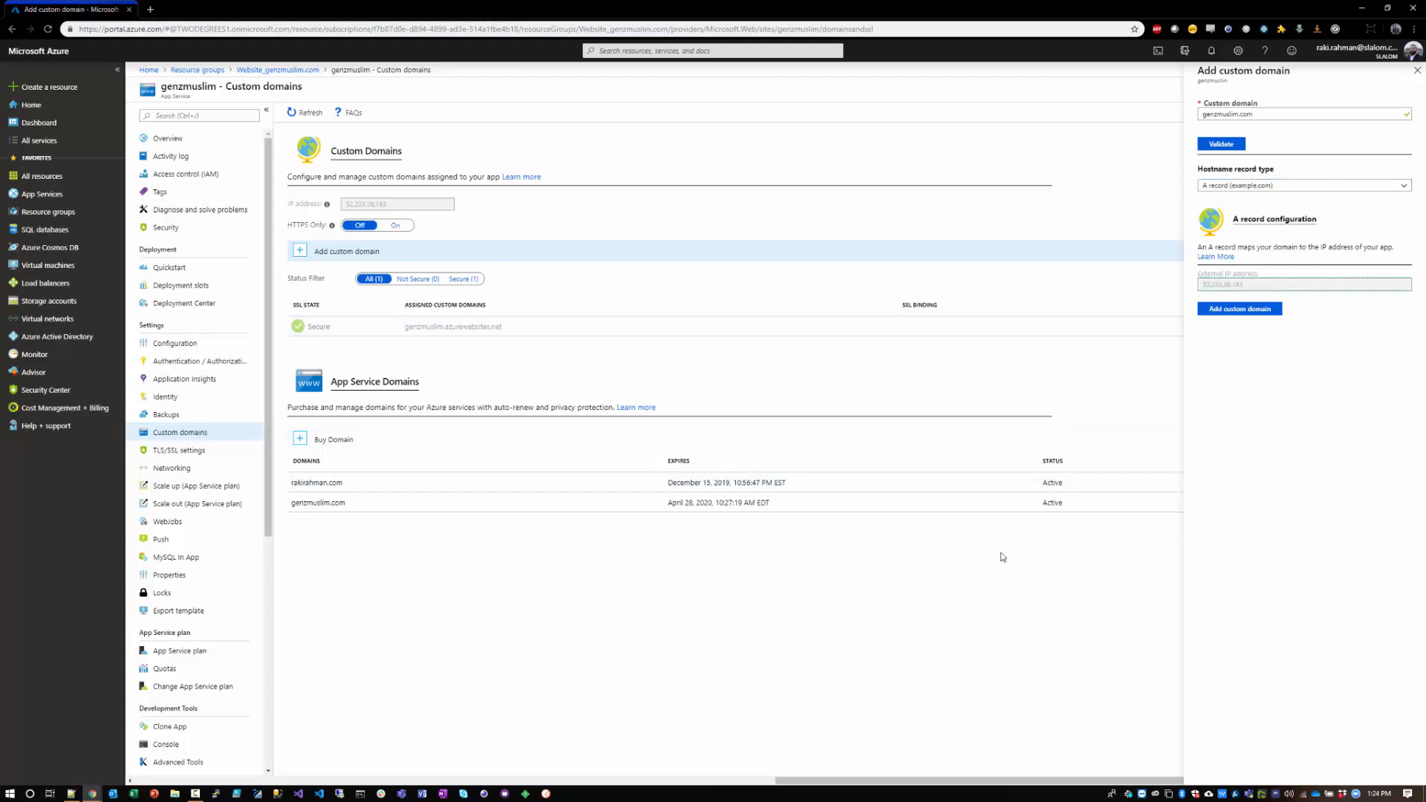
{"action": "left_click", "coordinate": [1288, 186]}
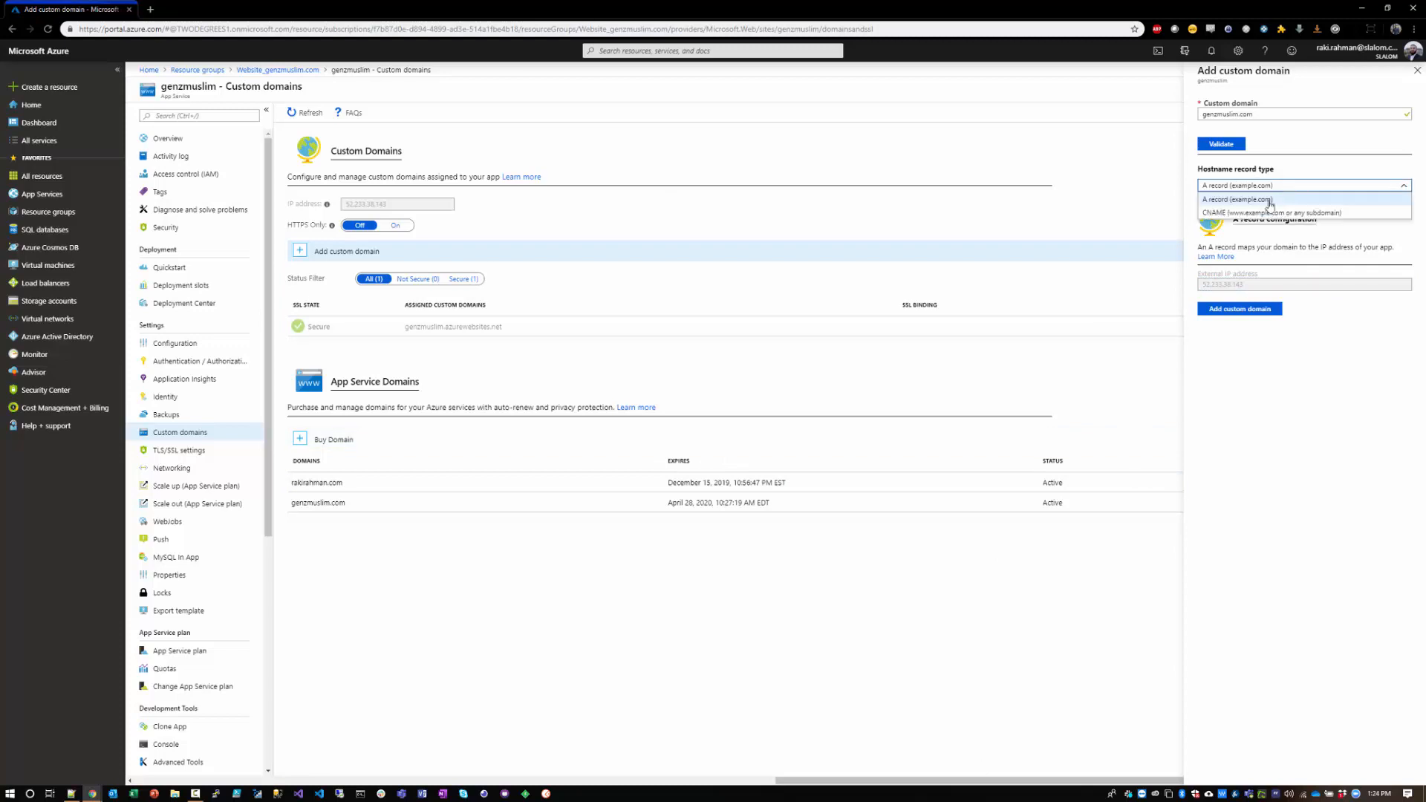
{"action": "left_click", "coordinate": [1307, 211]}
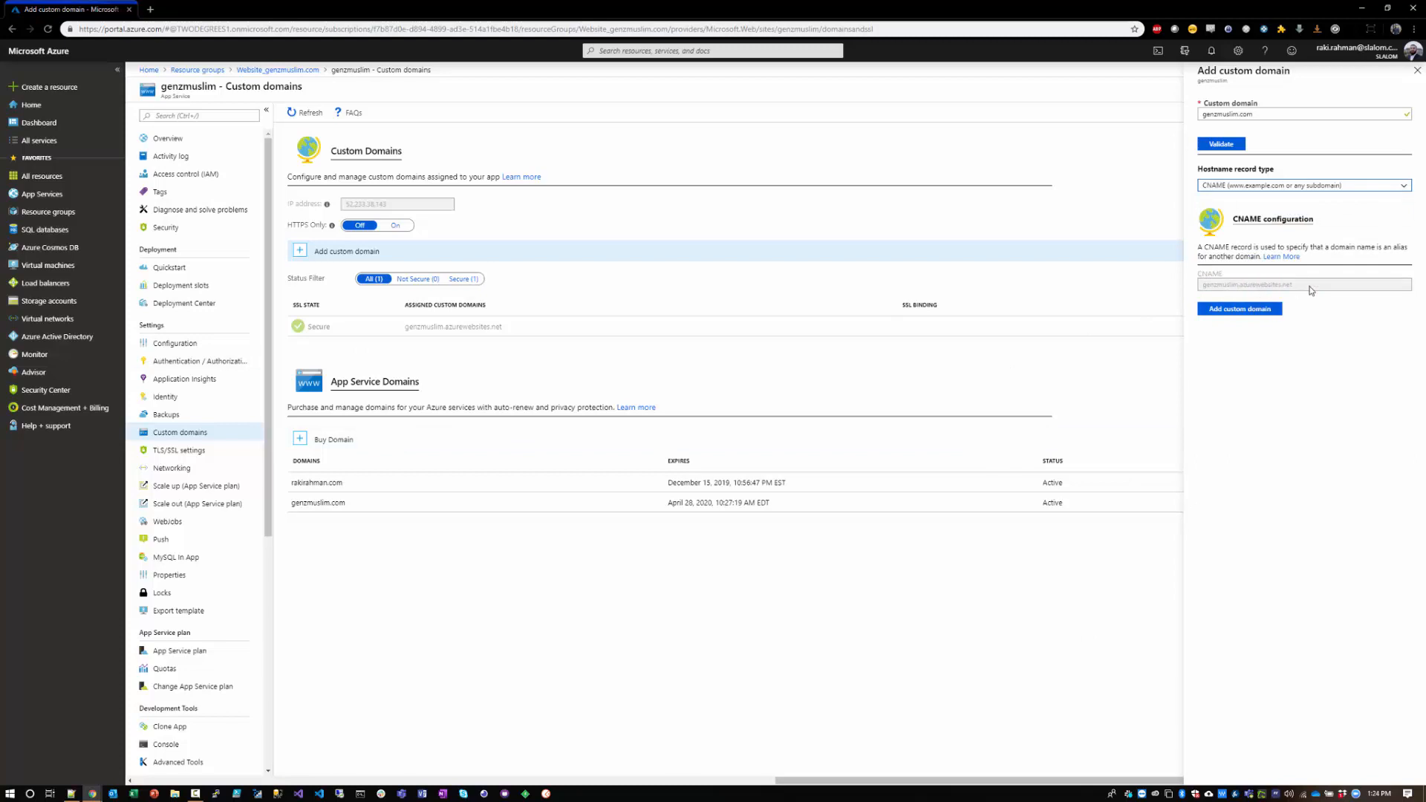
{"action": "mouse_move", "coordinate": [1293, 285]}
{"action": "left_mouse_down"}
{"action": "mouse_move", "coordinate": [1181, 291]}
{"action": "mouse_move", "coordinate": [1294, 288]}
{"action": "left_mouse_up"}
{"action": "left_click", "coordinate": [1217, 288]}
{"action": "left_click", "coordinate": [1295, 289]}
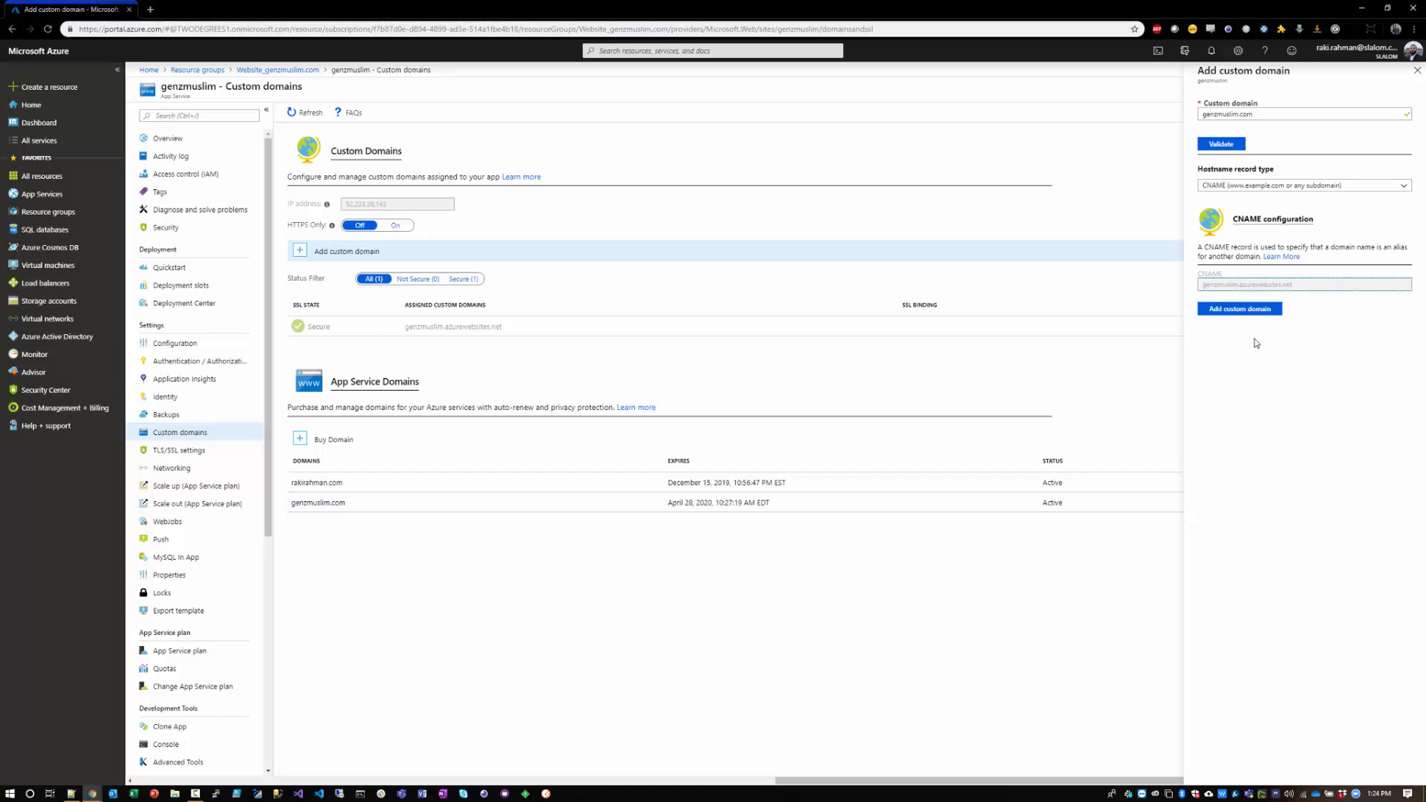
Step: Set the hostname record type to A record (example.com) and add the custom domain
{"action": "left_click", "coordinate": [1245, 188]}
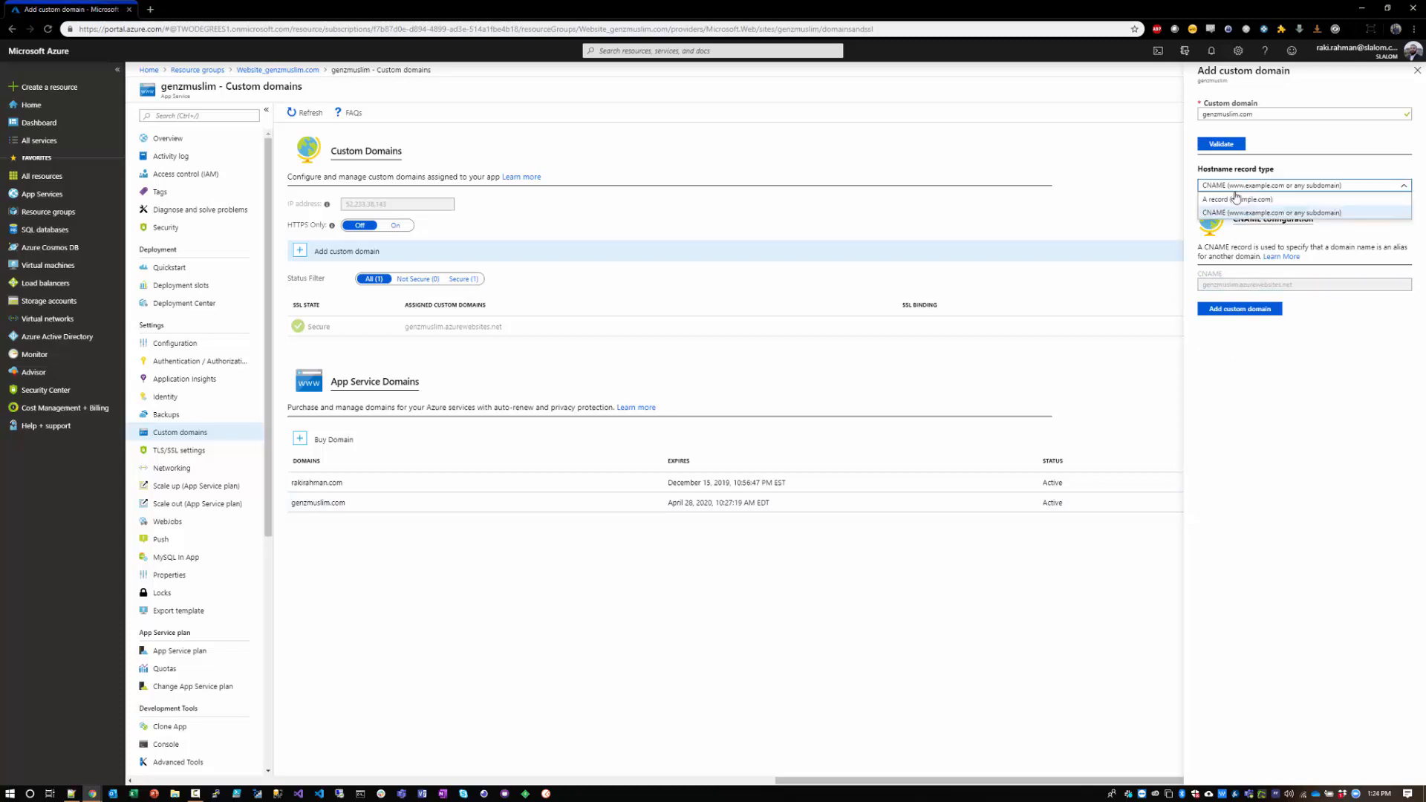
{"action": "left_click", "coordinate": [1225, 207]}
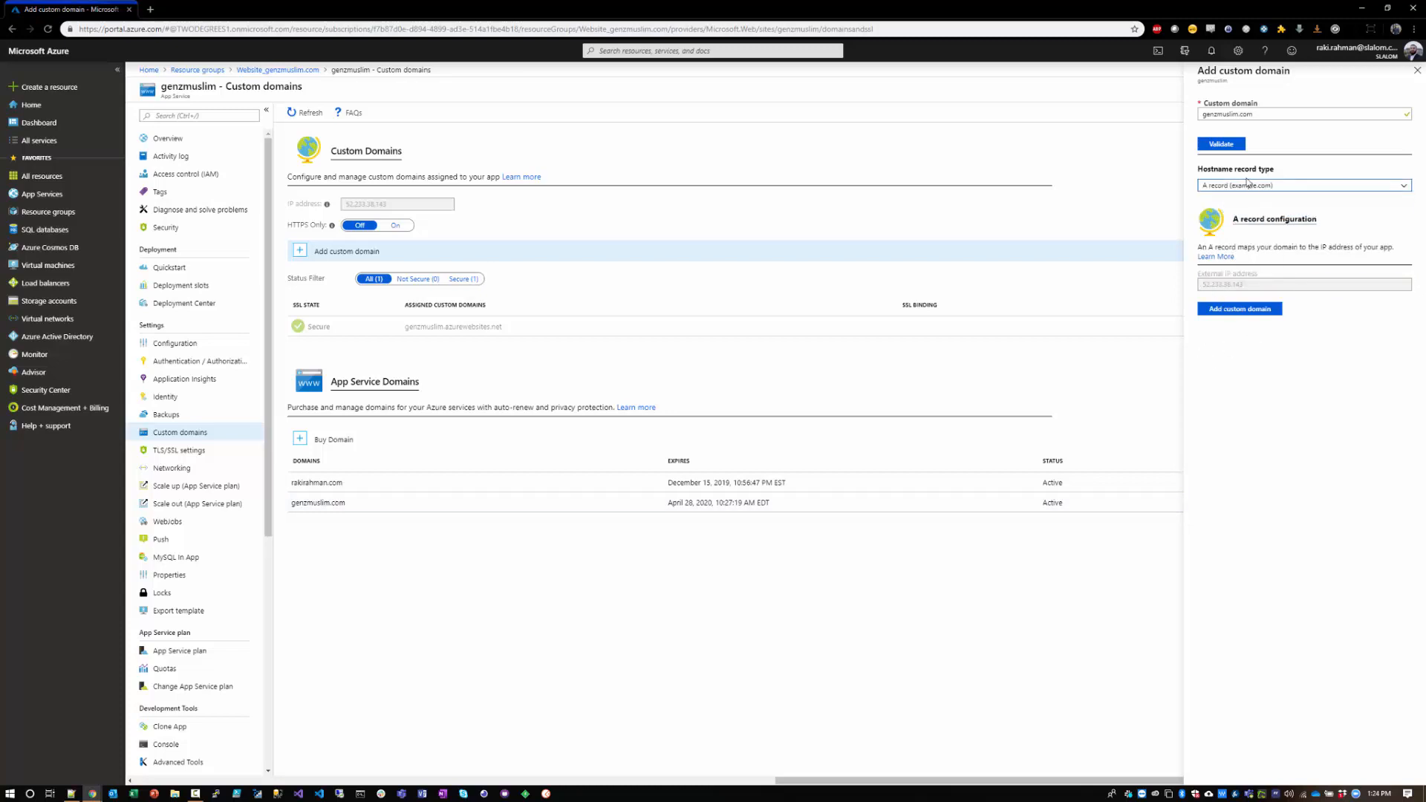
{"action": "left_click", "coordinate": [1222, 307]}
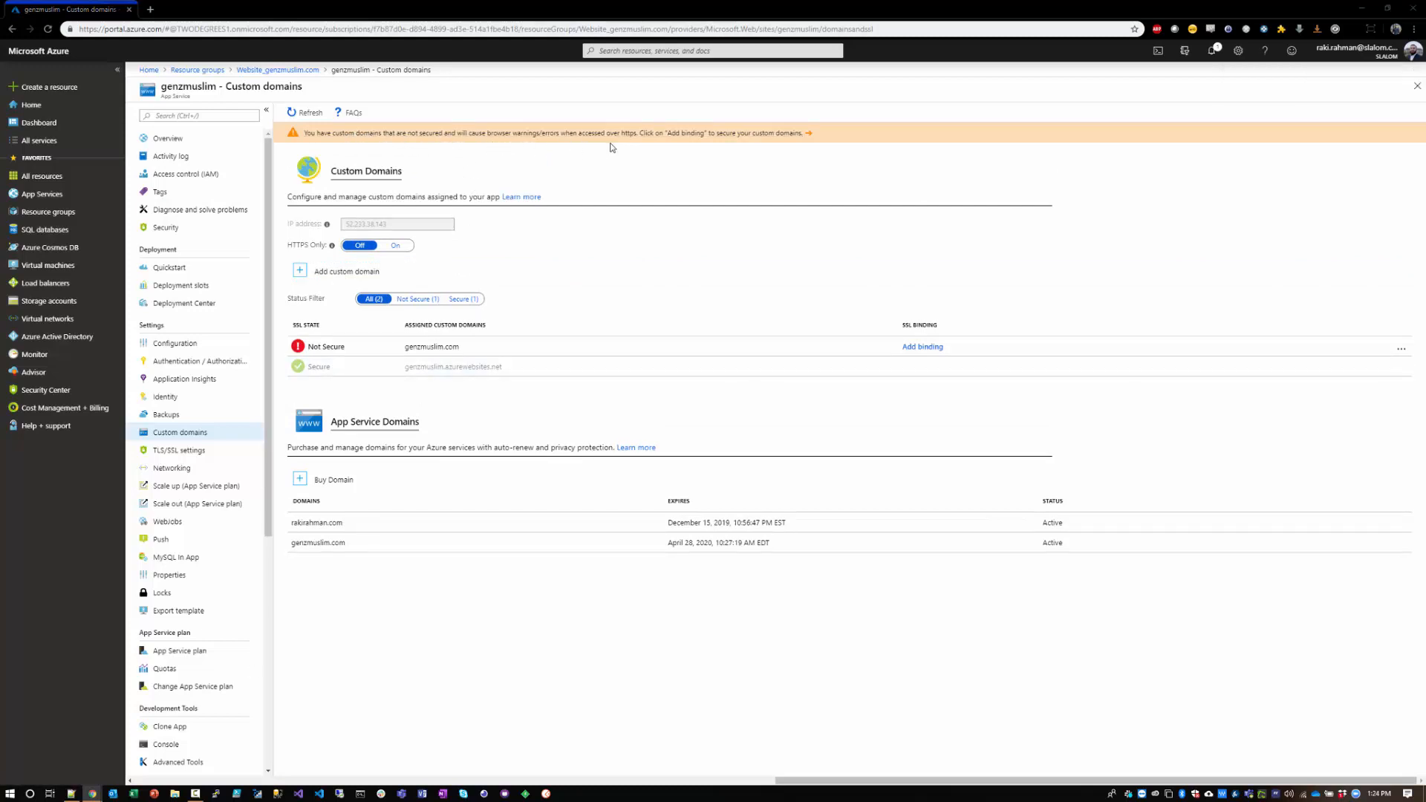
{"action": "key", "text": "ctrl+t"}
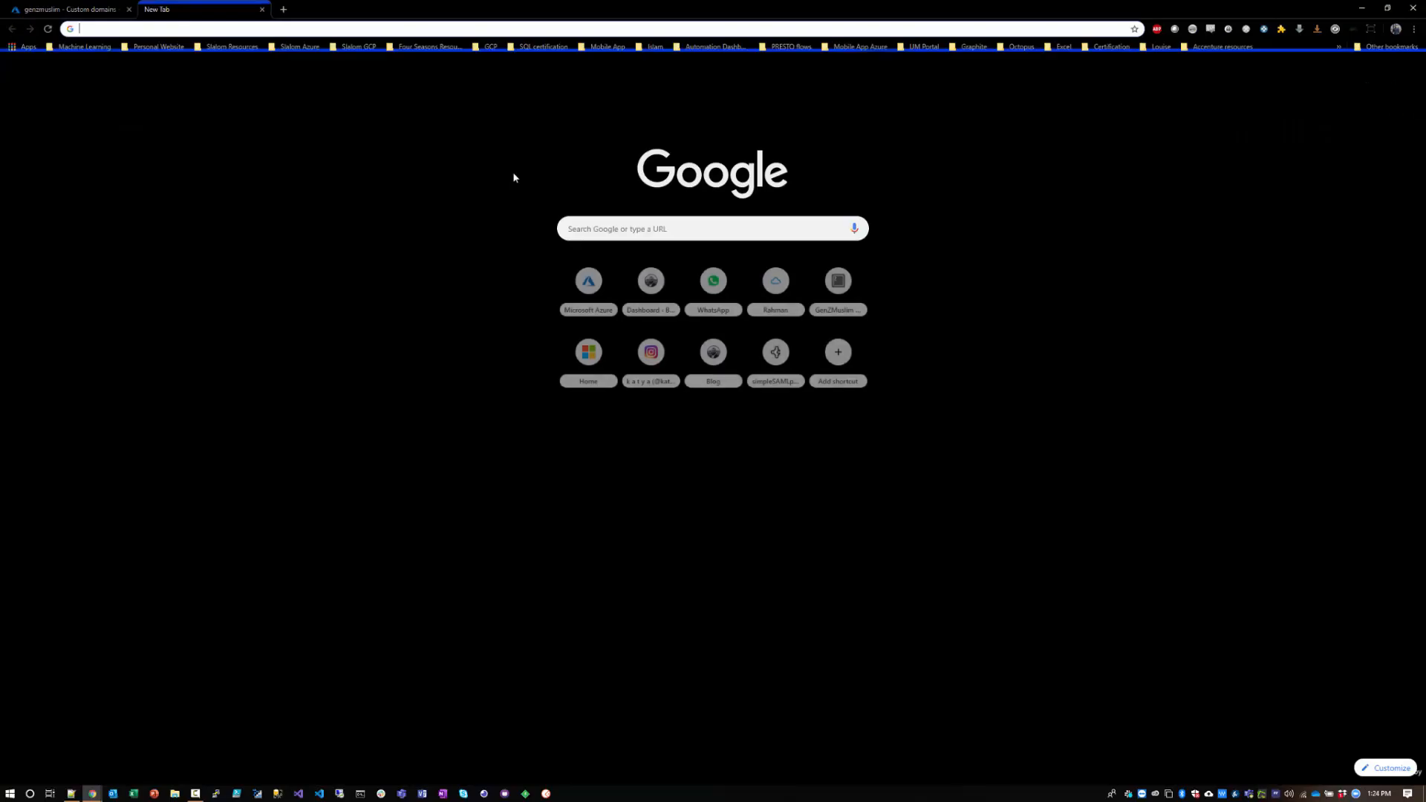
{"action": "type", "text": "genzmuslim.com"}
{"action": "key", "text": "Return"}
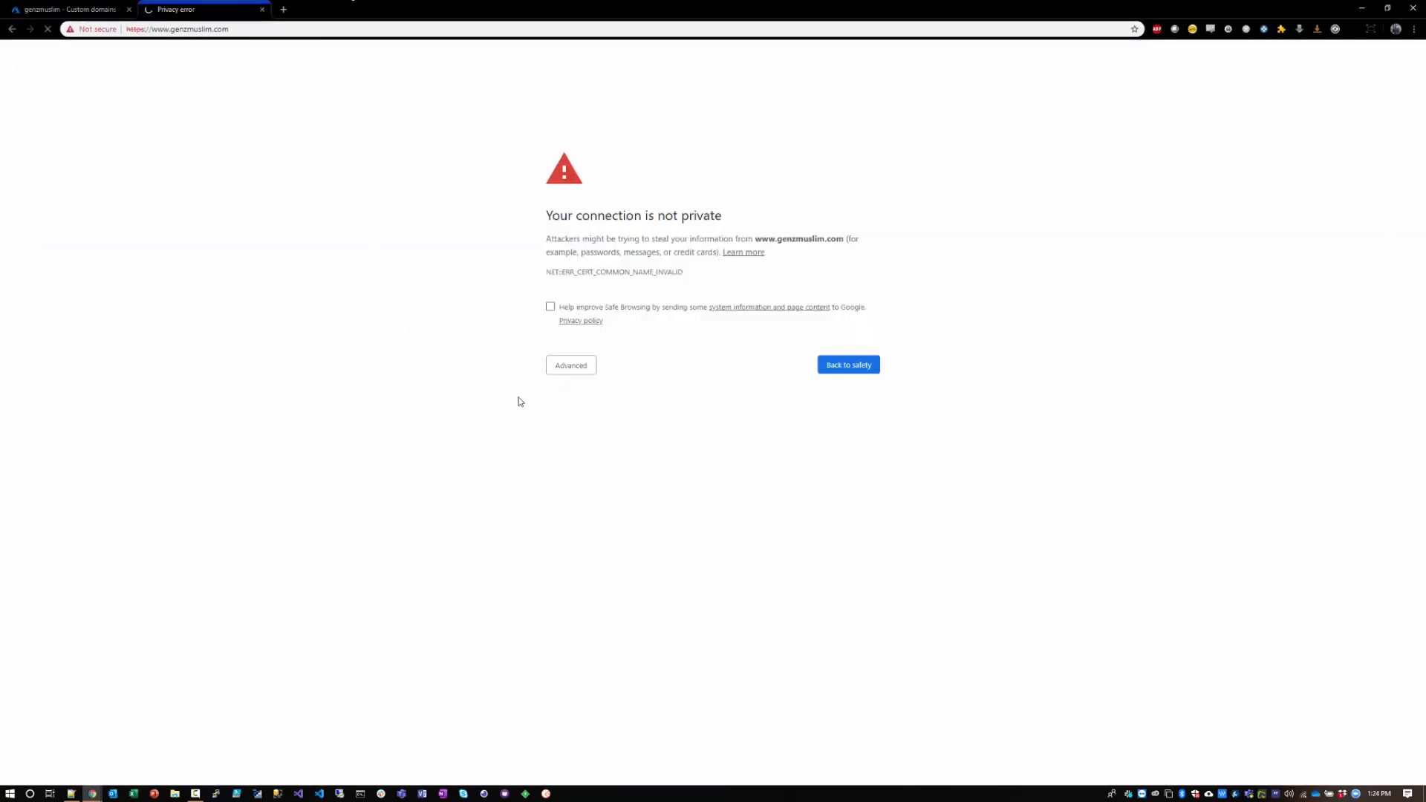
{"action": "left_click", "coordinate": [563, 369]}
{"action": "left_click", "coordinate": [584, 451]}
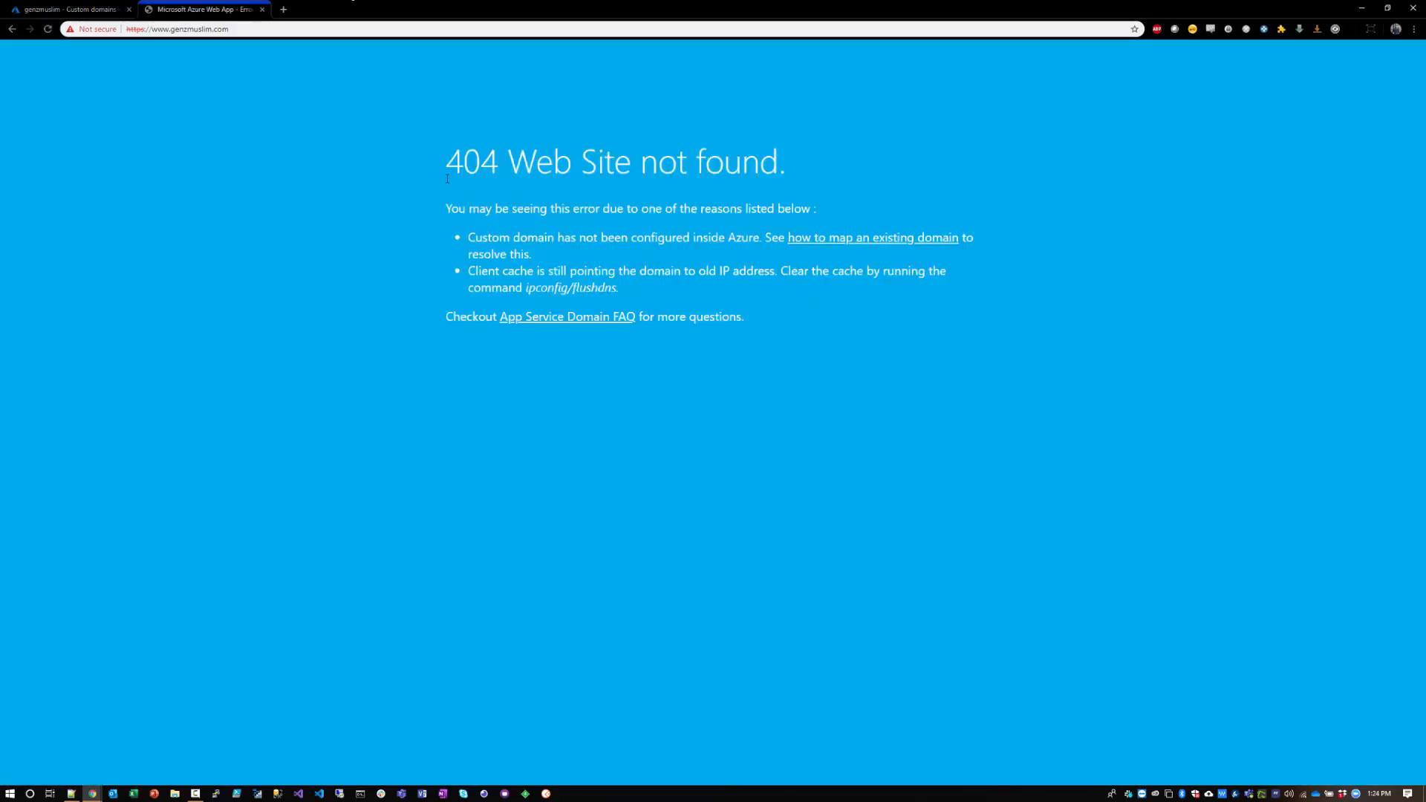
{"action": "left_click_drag", "start_coordinate": [447, 210], "coordinate": [623, 285]}
{"action": "left_click", "coordinate": [649, 284]}
{"action": "left_click", "coordinate": [472, 238]}
{"action": "left_click", "coordinate": [623, 286]}
{"action": "left_click_drag", "start_coordinate": [487, 251], "coordinate": [698, 290]}
{"action": "left_click", "coordinate": [708, 300]}
{"action": "key", "text": "ctrl+w"}
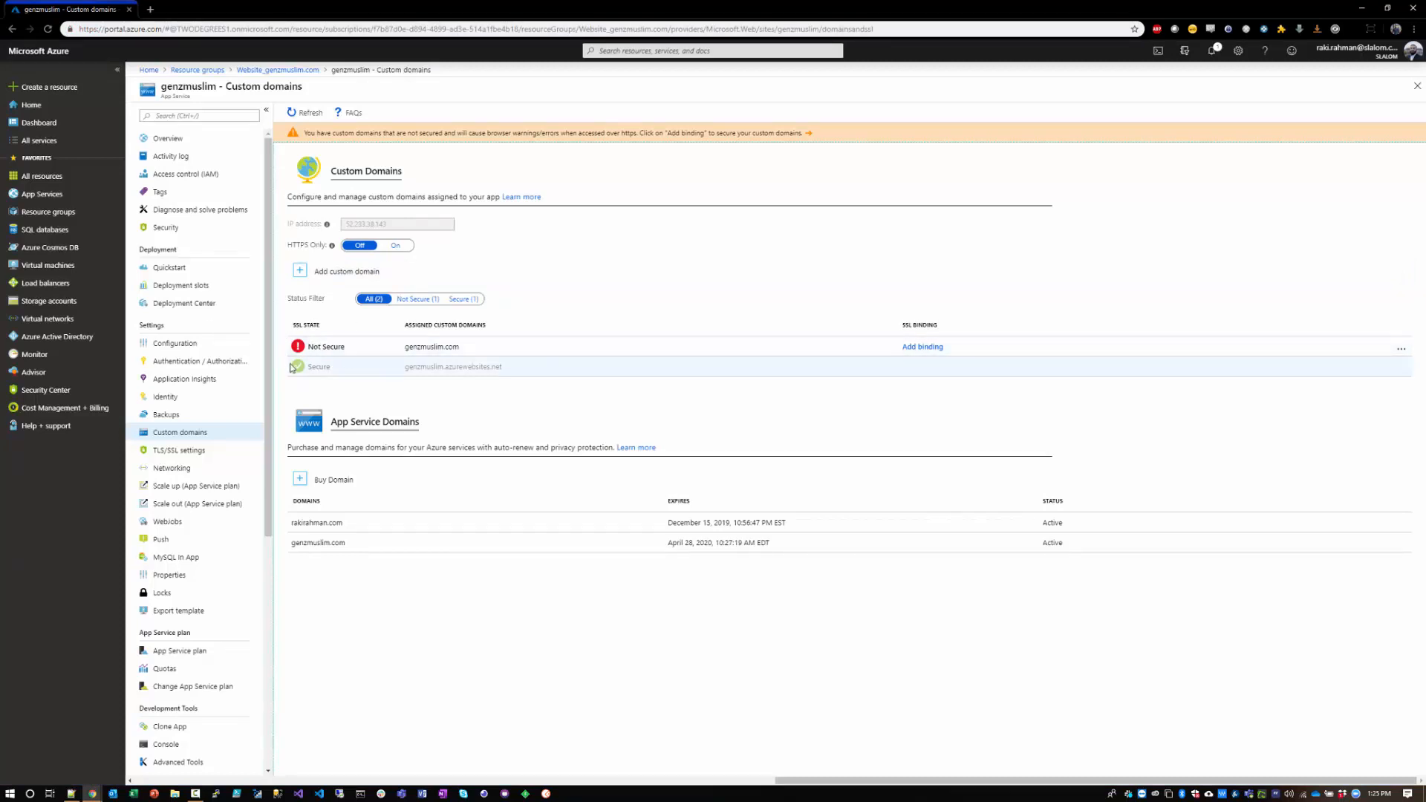
Step: Open the TLS/SSL binding settings for the unsecured custom domain and select genzmuslim.com
{"action": "left_click", "coordinate": [339, 352]}
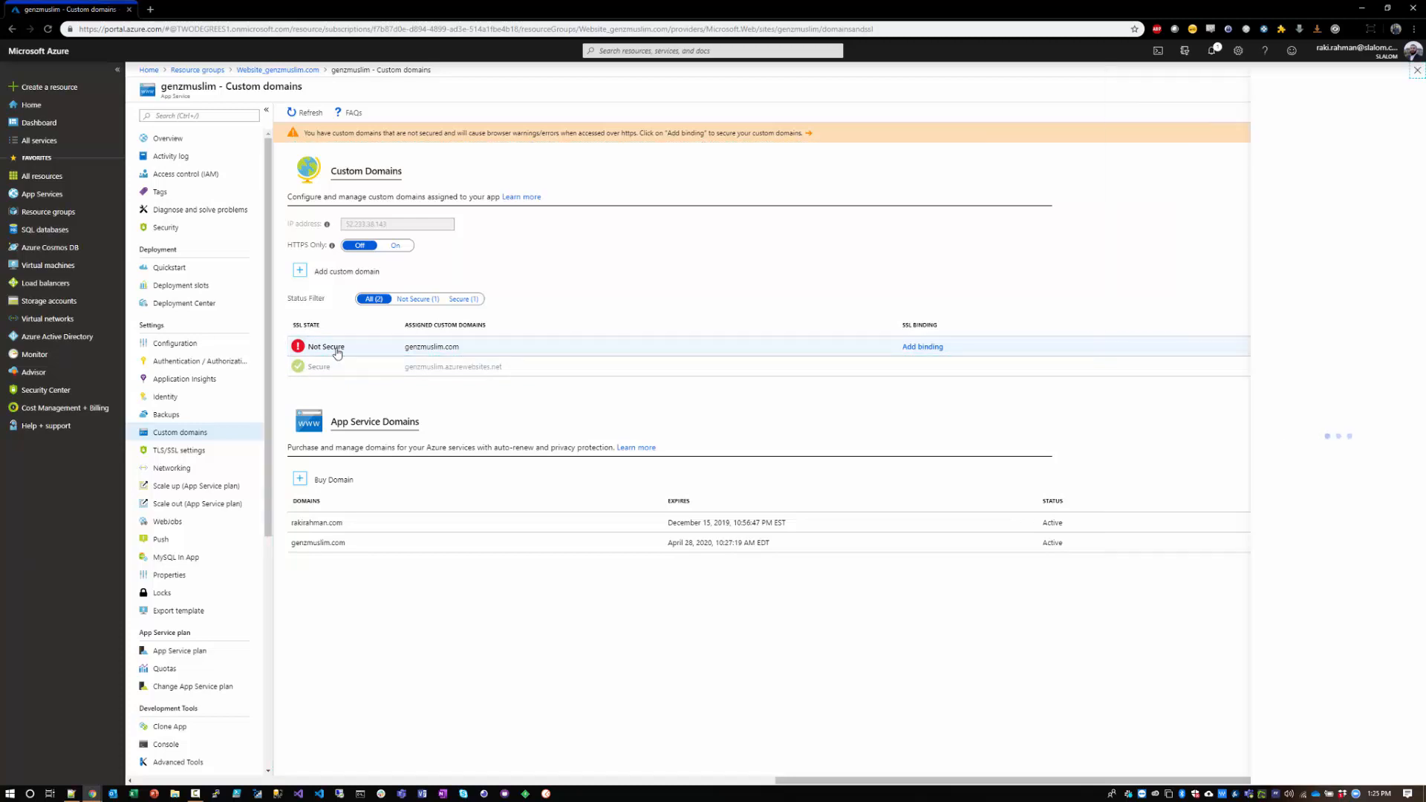
{"action": "left_click", "coordinate": [1254, 190]}
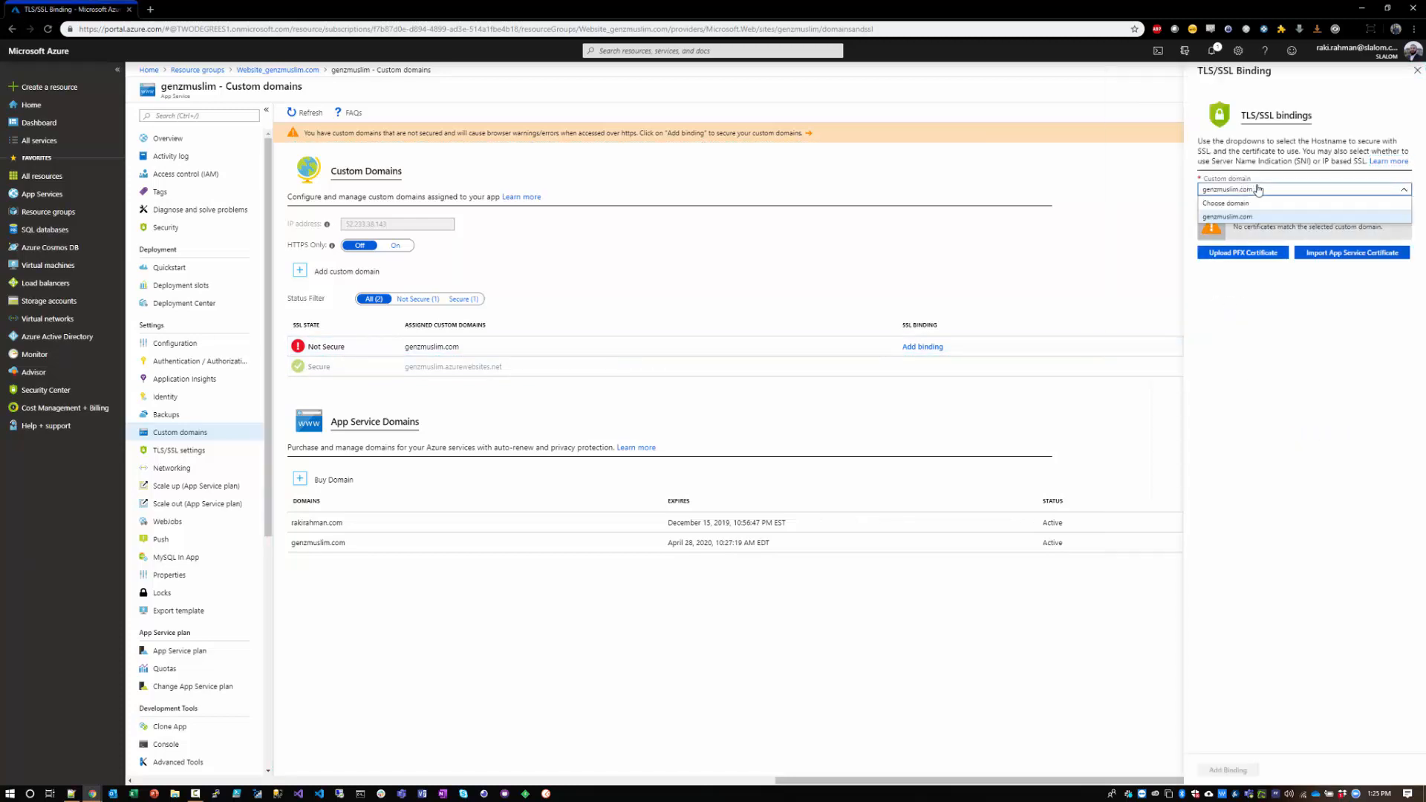
{"action": "left_click", "coordinate": [1245, 217]}
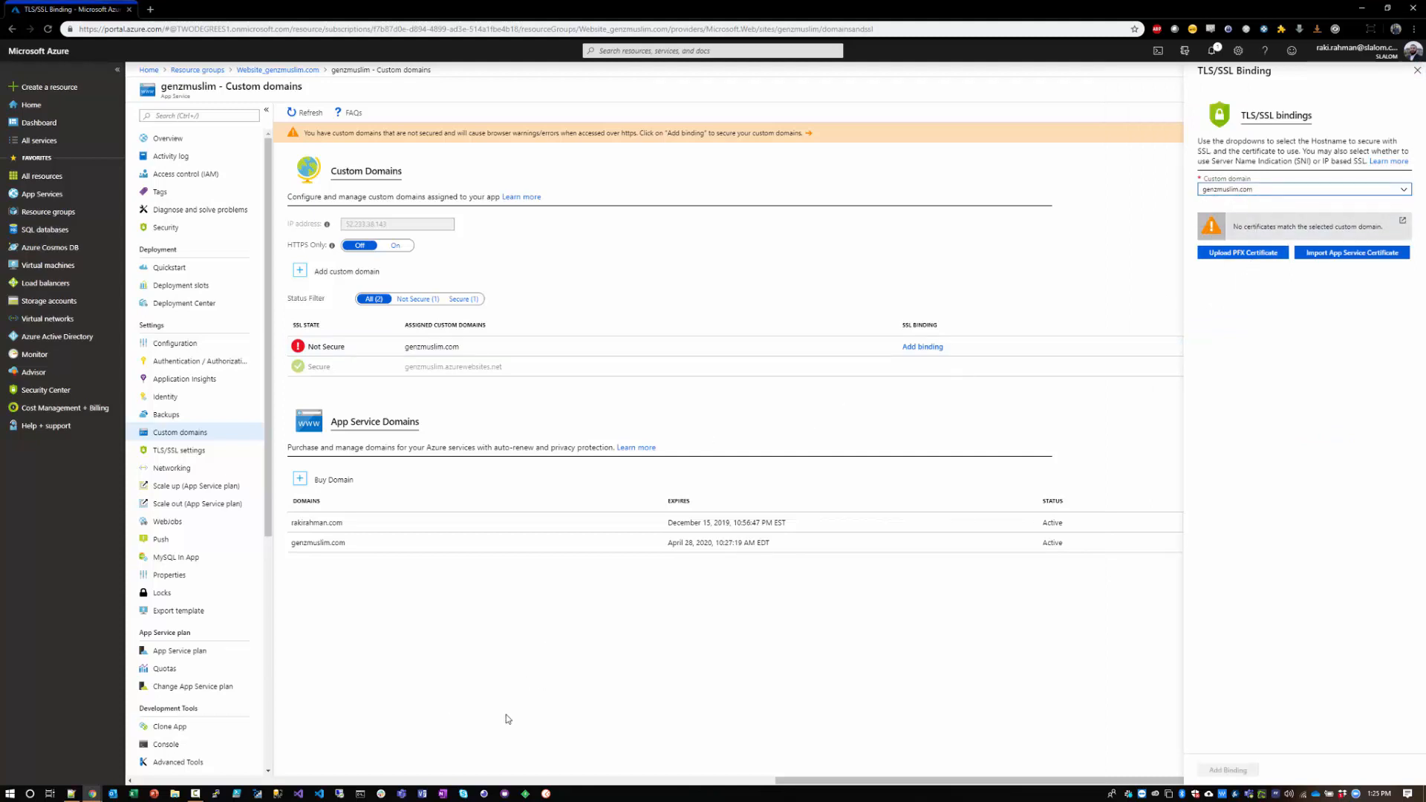
{"action": "key", "text": "alt+Tab"}
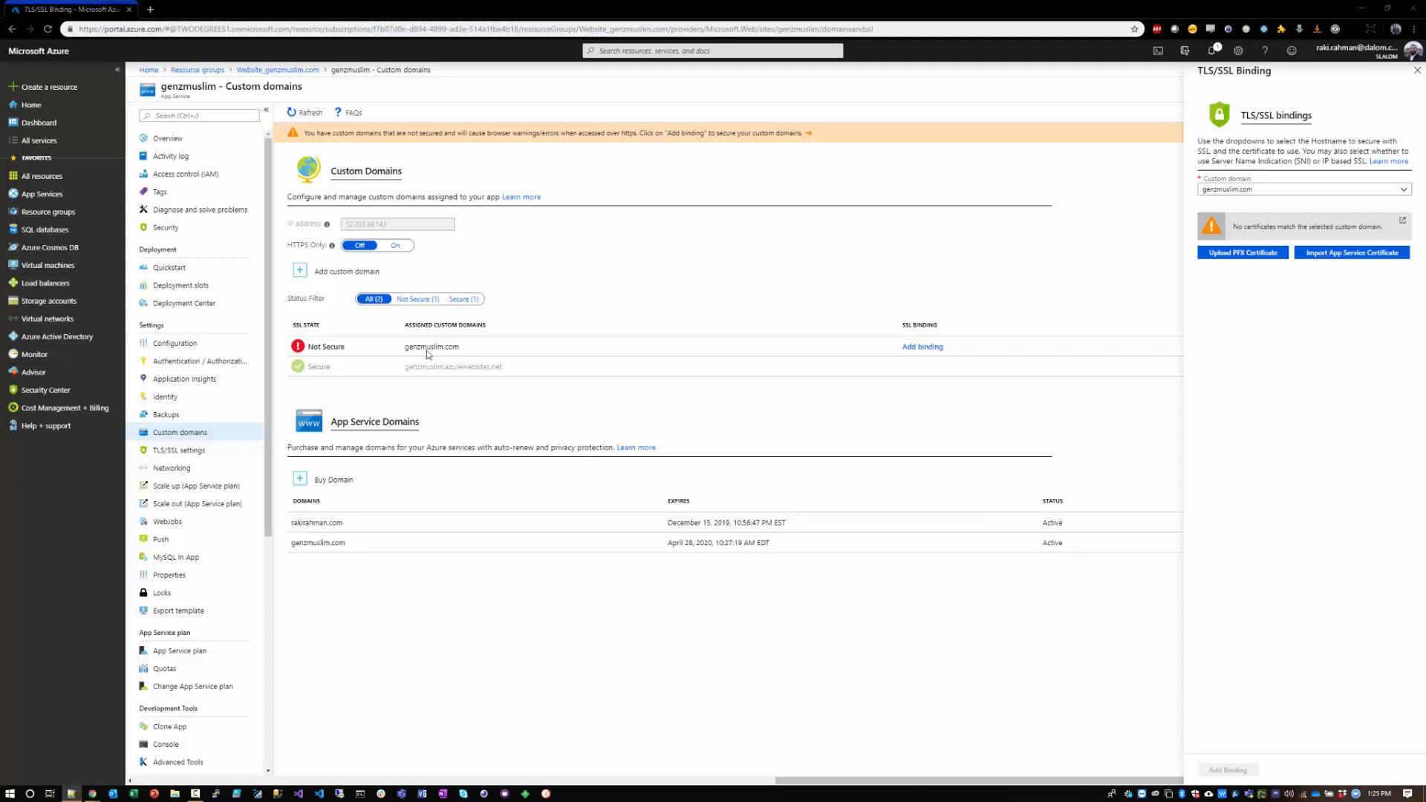
{"action": "left_click", "coordinate": [416, 628]}
{"action": "key", "text": "ctrl+t"}
{"action": "type", "text": "https://www.sslforfree.com/"}
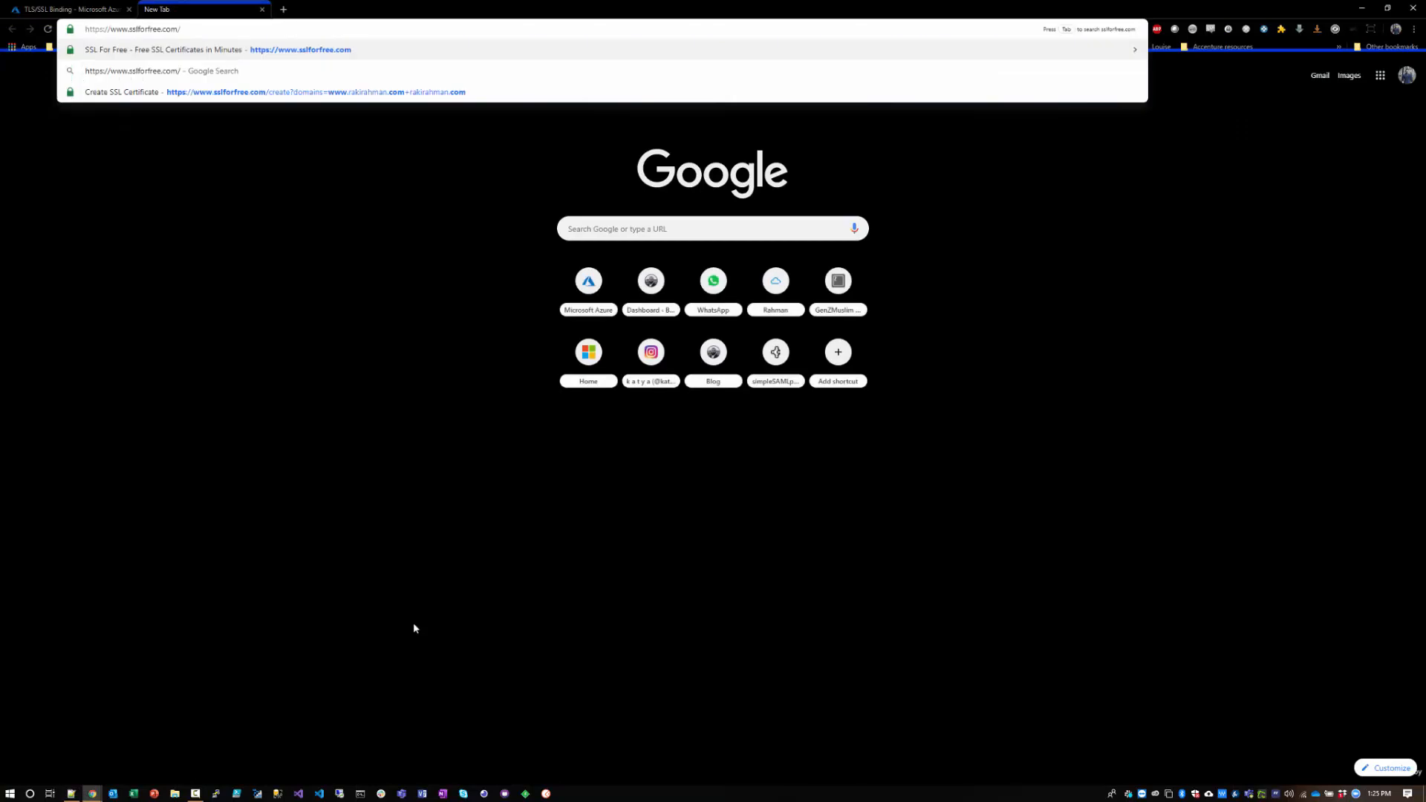
{"action": "key", "text": "Return"}
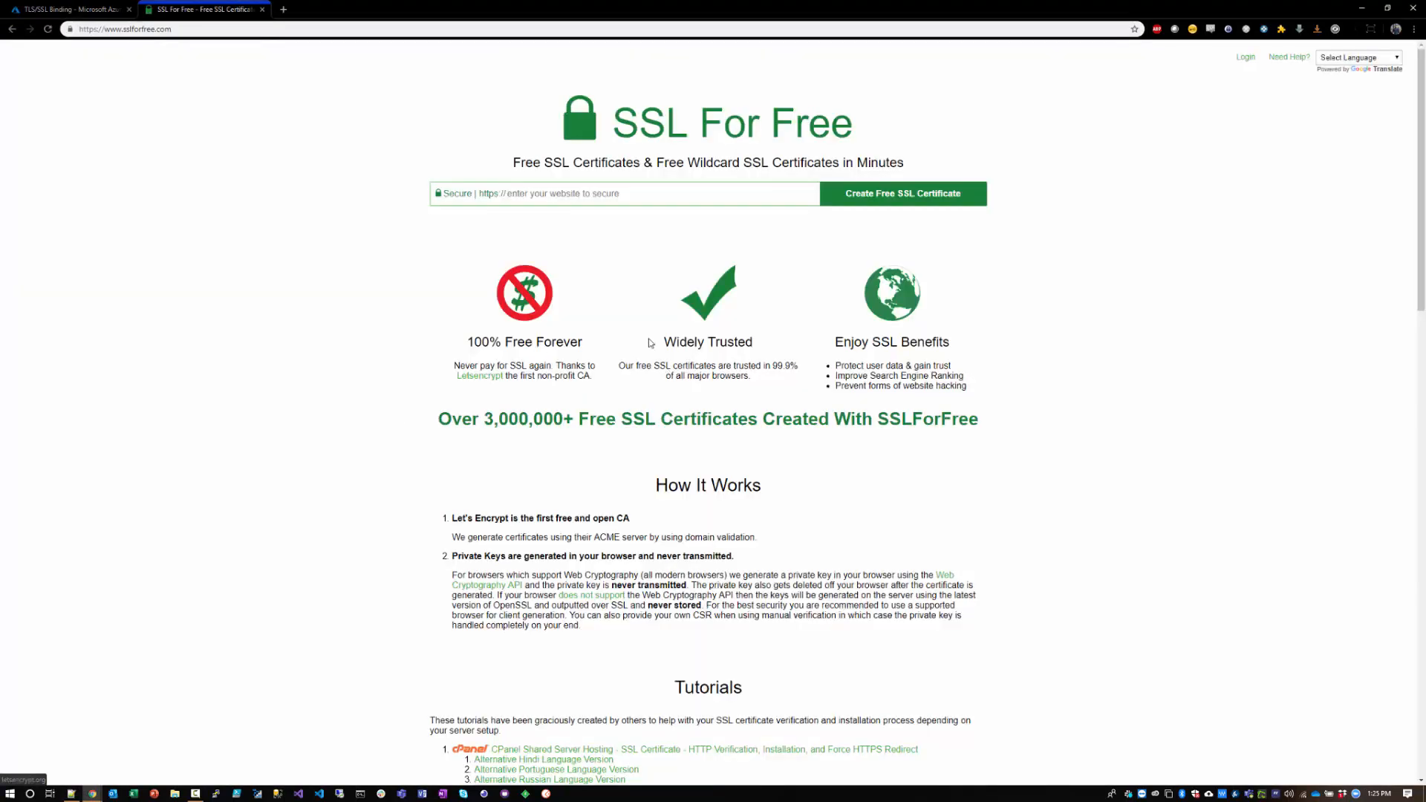
{"action": "left_click", "coordinate": [542, 197]}
{"action": "type", "text": "ge"}
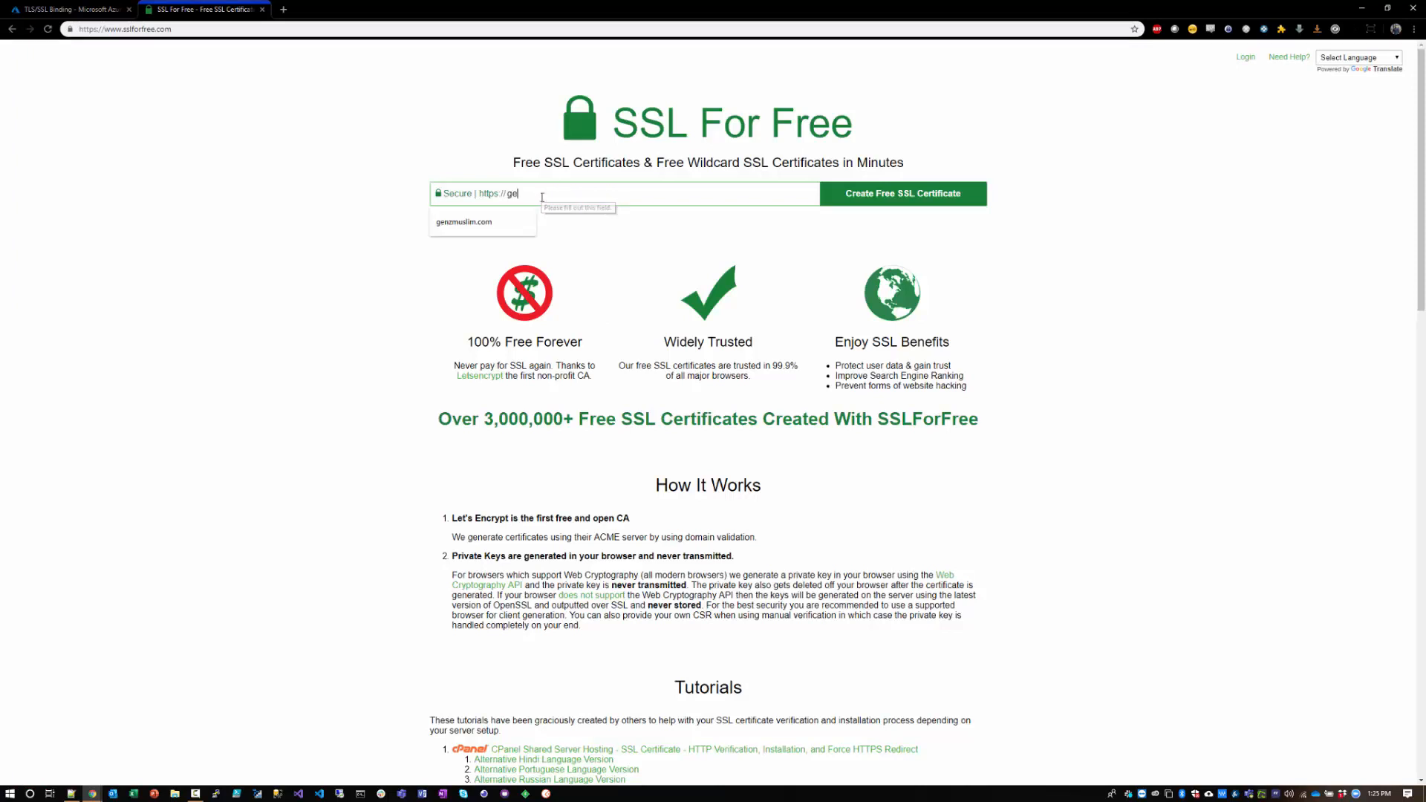
{"action": "type", "text": "nzmuslom"}
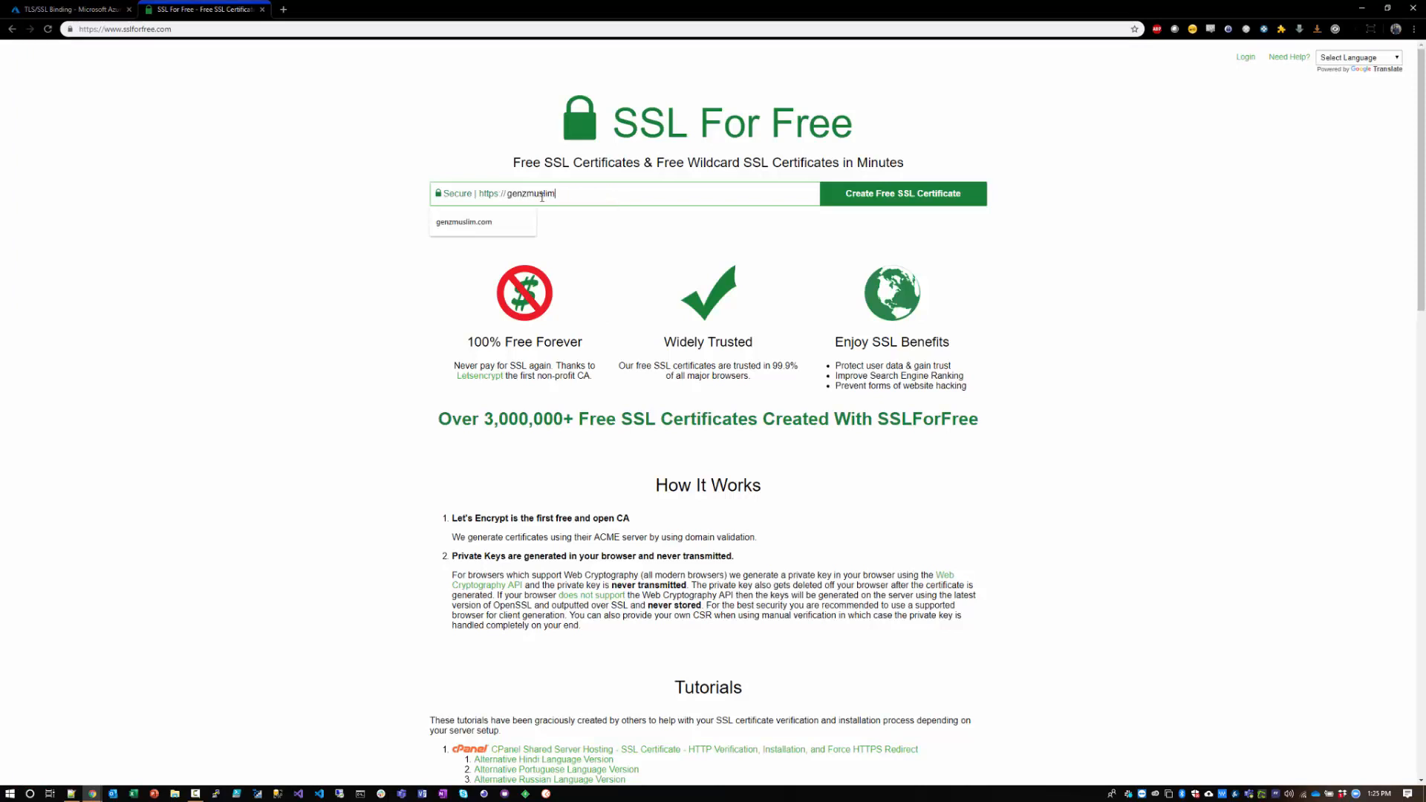
{"action": "type", "text": "im.com www.genzmus"}
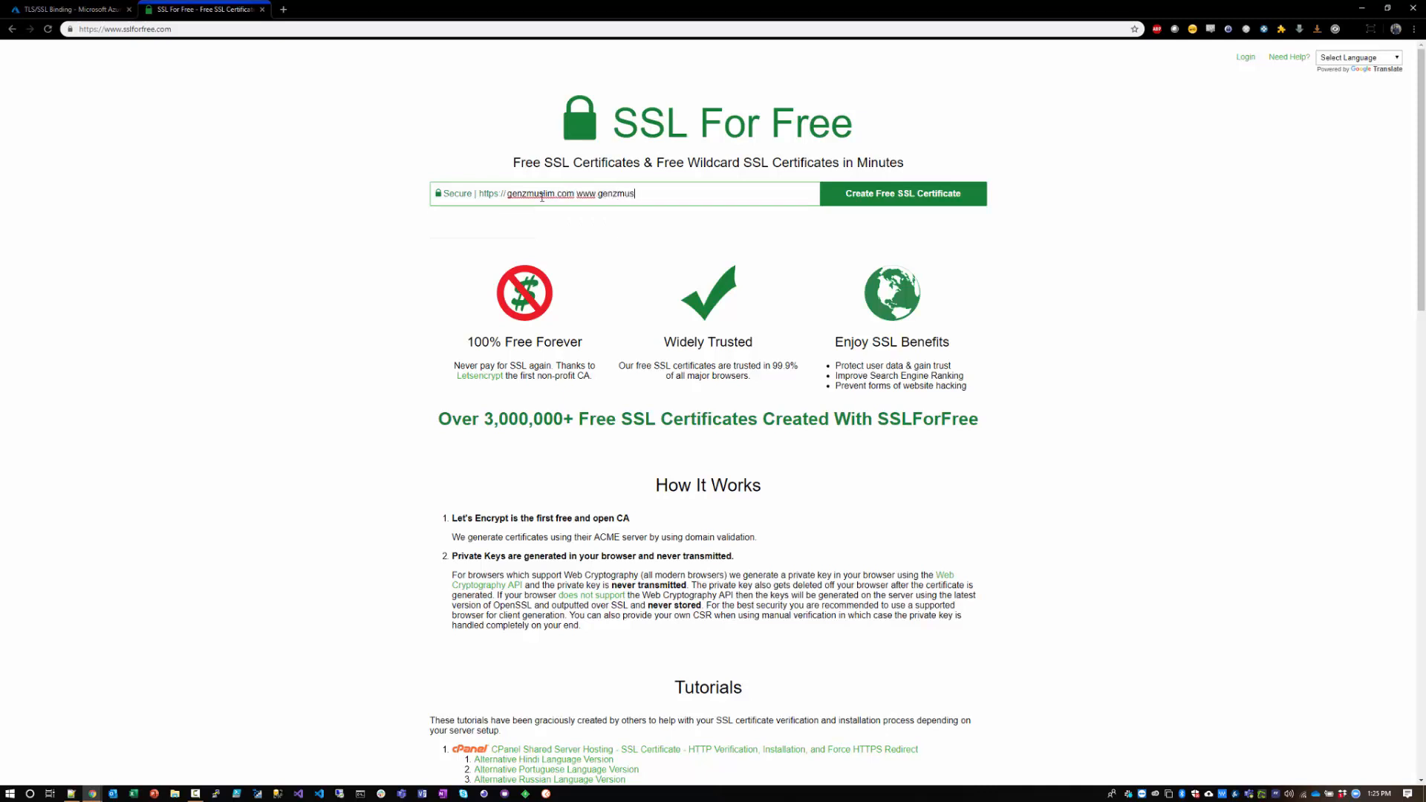
{"action": "type", "text": ".com"}
{"action": "left_click", "coordinate": [972, 191]}
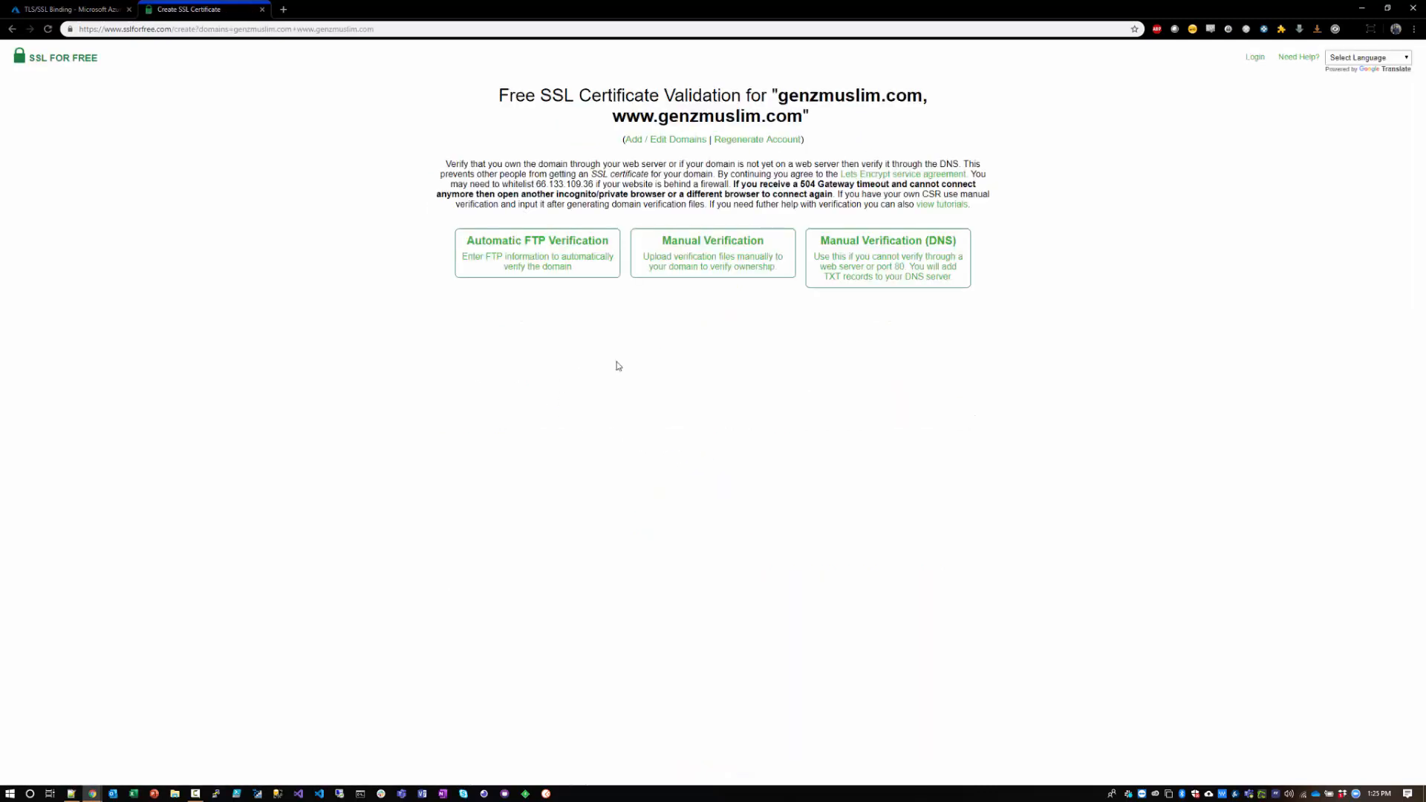
Step: Choose Manual Verification (DNS) and generate the TXT records needed to verify both domains
{"action": "left_click", "coordinate": [903, 274]}
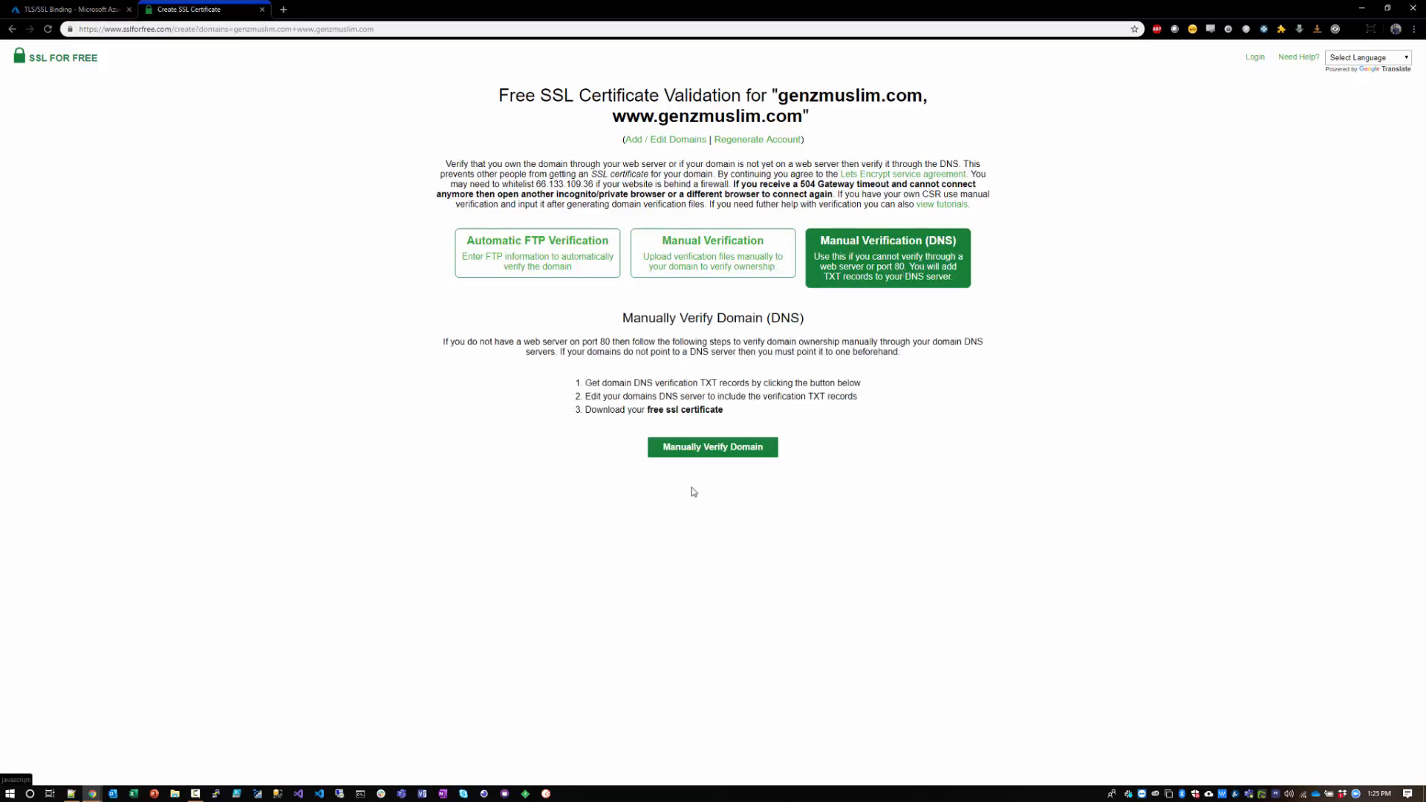
{"action": "left_click", "coordinate": [726, 448]}
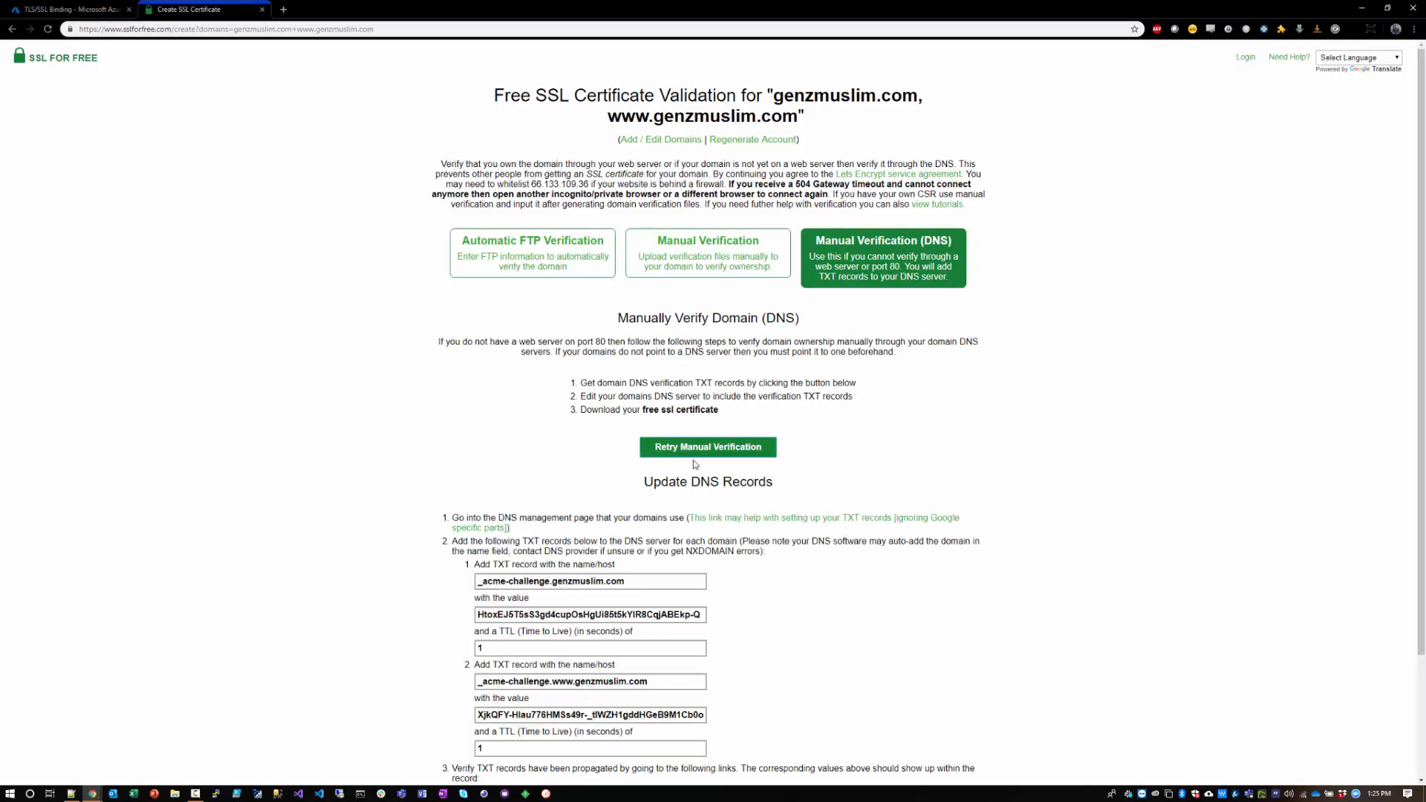
{"action": "scroll", "coordinate": [348, 535], "scroll_direction": "down", "scroll_amount": 2}
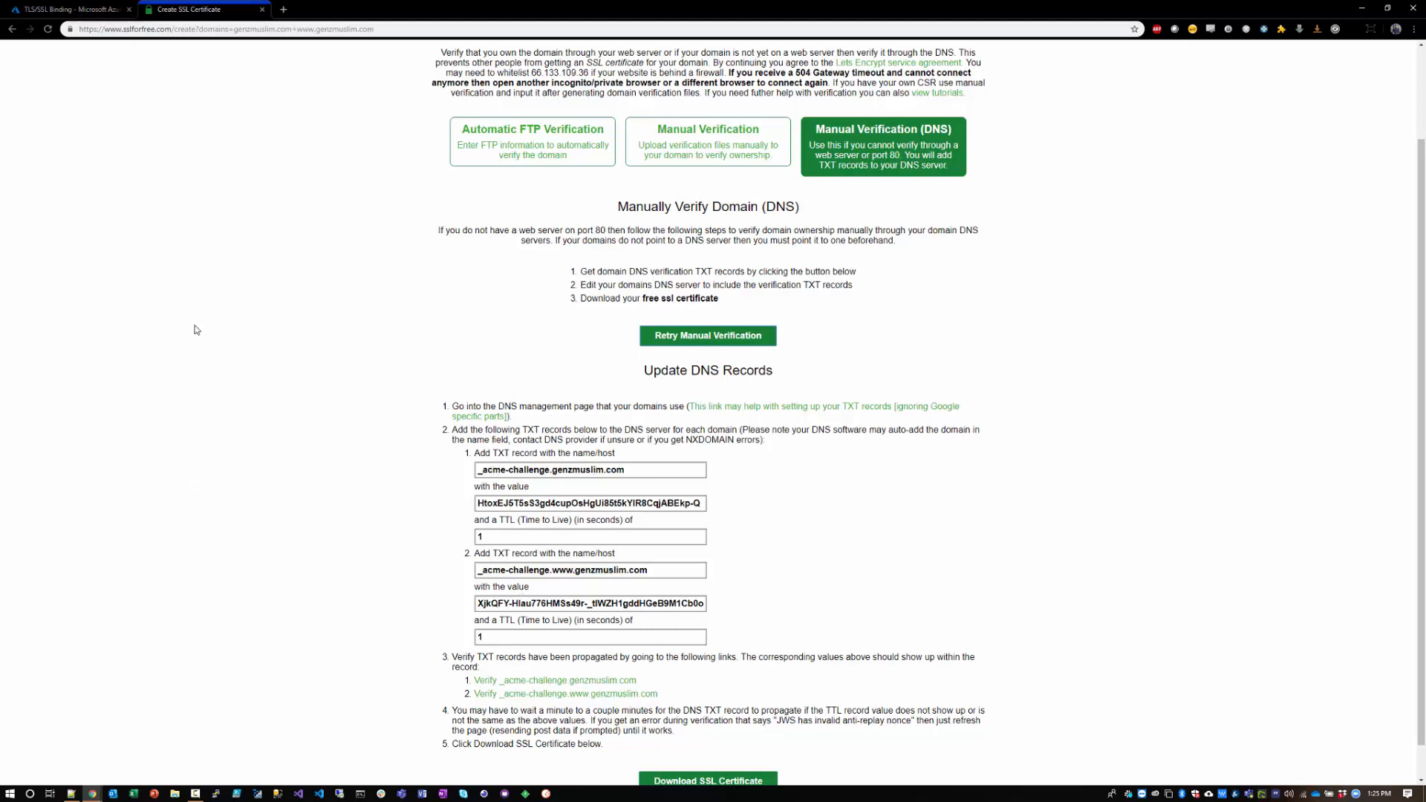
Step: Arrange the SSL certificate page and the Azure portal window side by side
{"action": "left_click_drag", "start_coordinate": [242, 22], "coordinate": [1424, 250]}
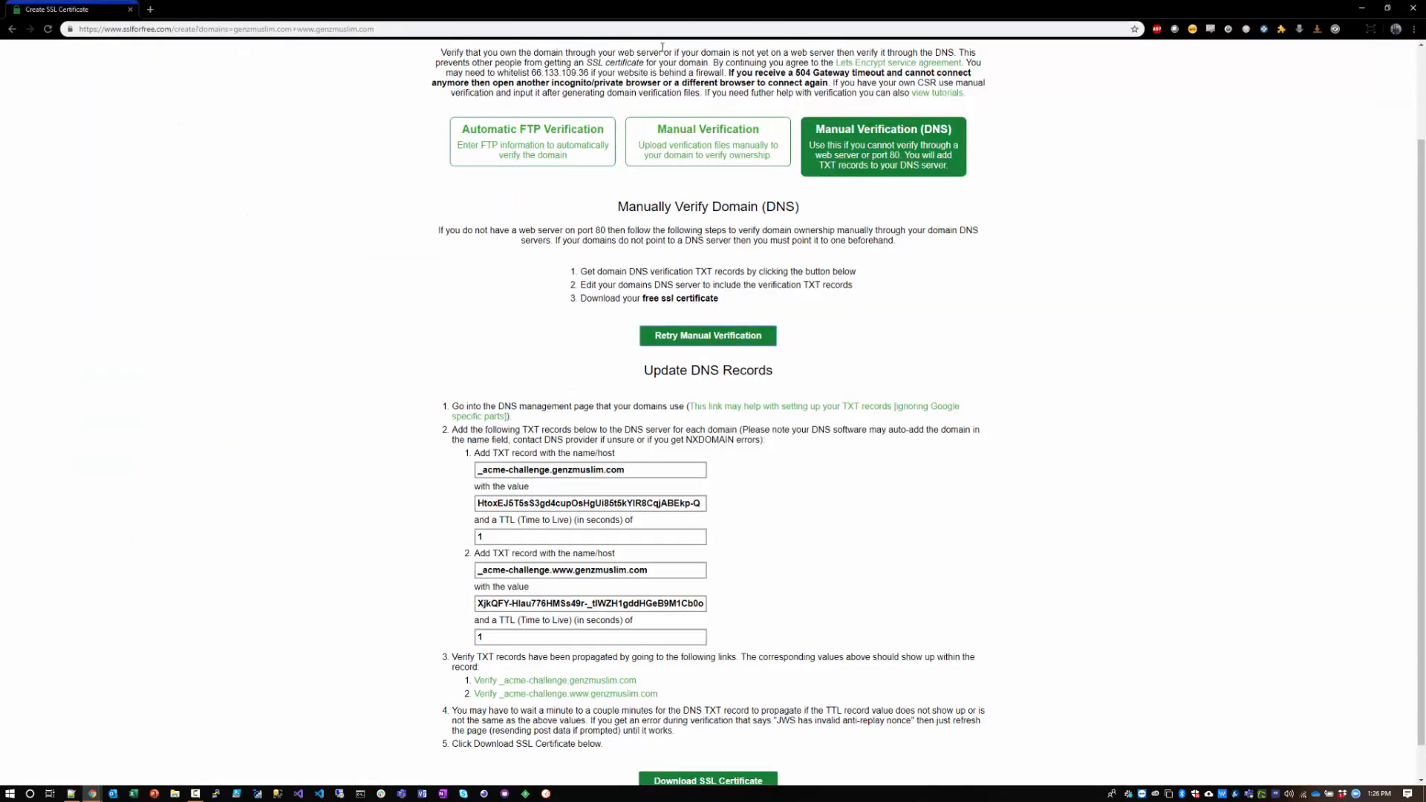
{"action": "left_click_drag", "start_coordinate": [750, 11], "coordinate": [1424, 152]}
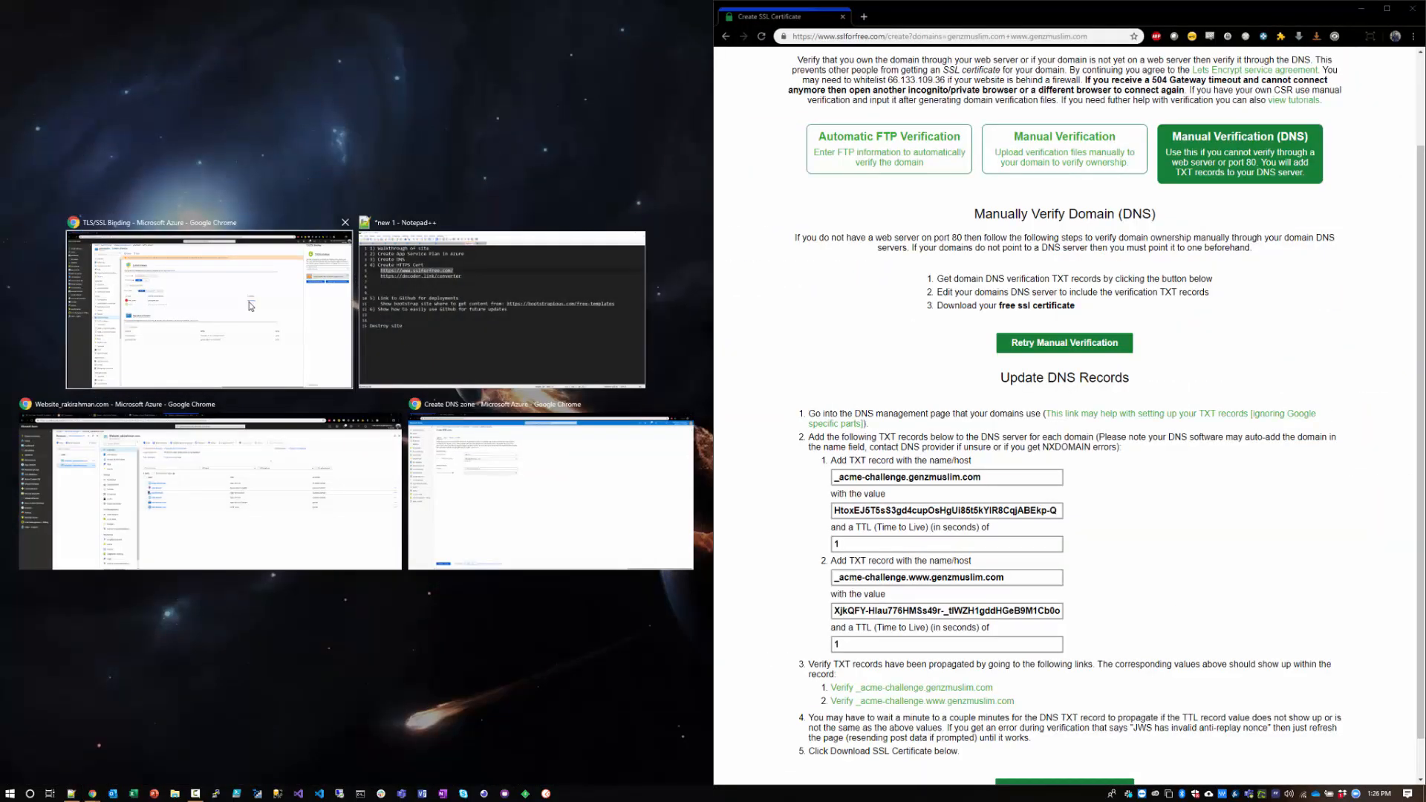
{"action": "left_click", "coordinate": [223, 304]}
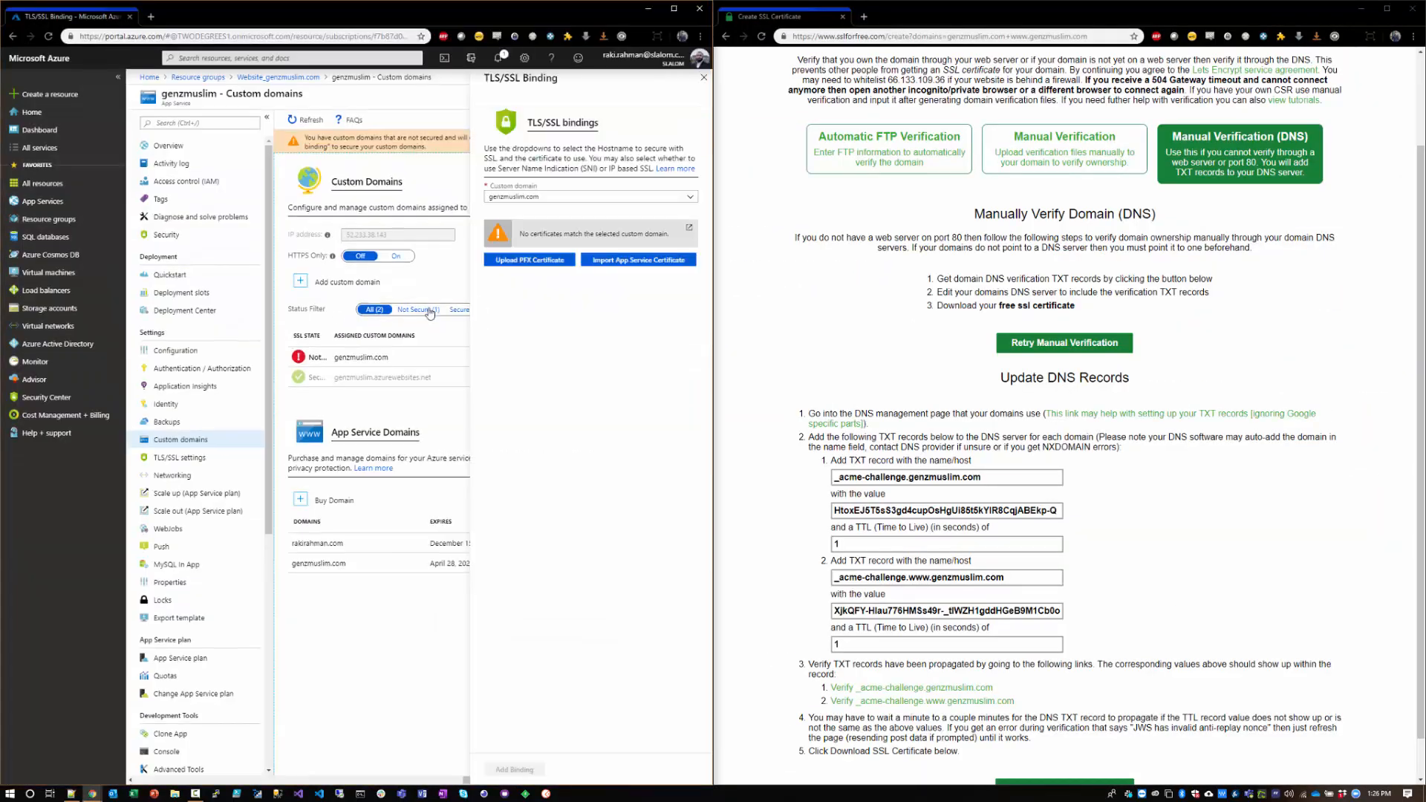
Step: Open the genzmuslim.com DNS zone from the refreshed Website_genzmuslim.com resource group
{"action": "left_click", "coordinate": [277, 77]}
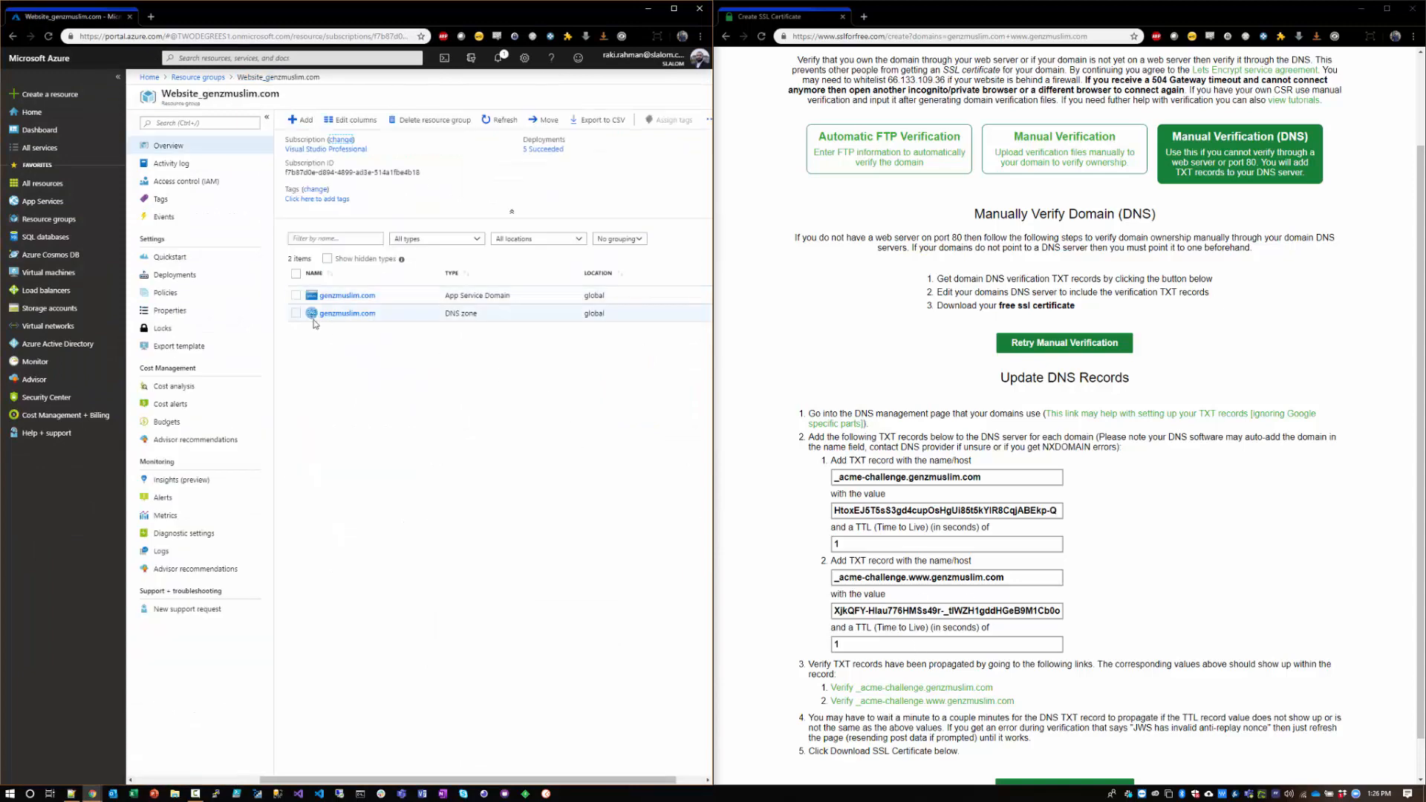
{"action": "left_click", "coordinate": [502, 119]}
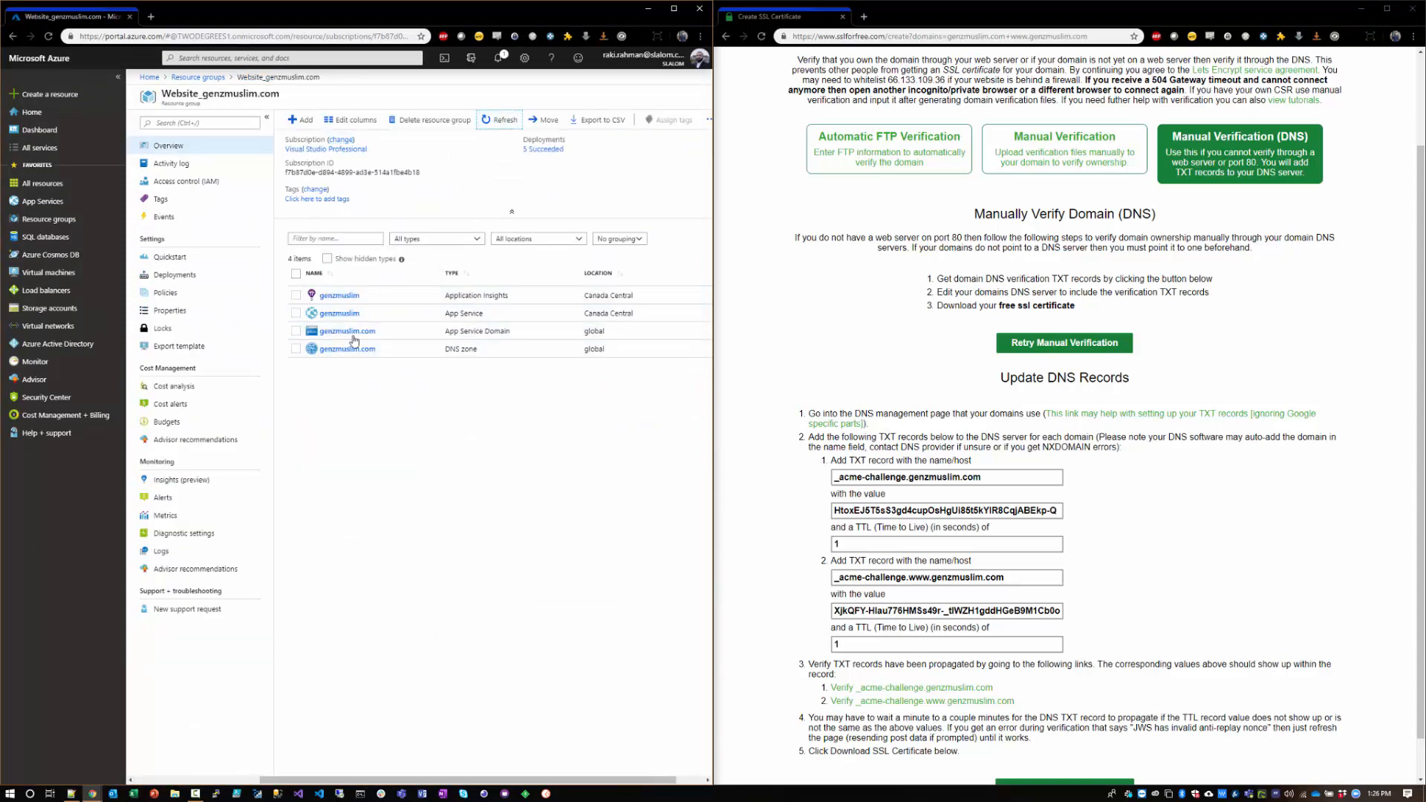
{"action": "left_click", "coordinate": [335, 349]}
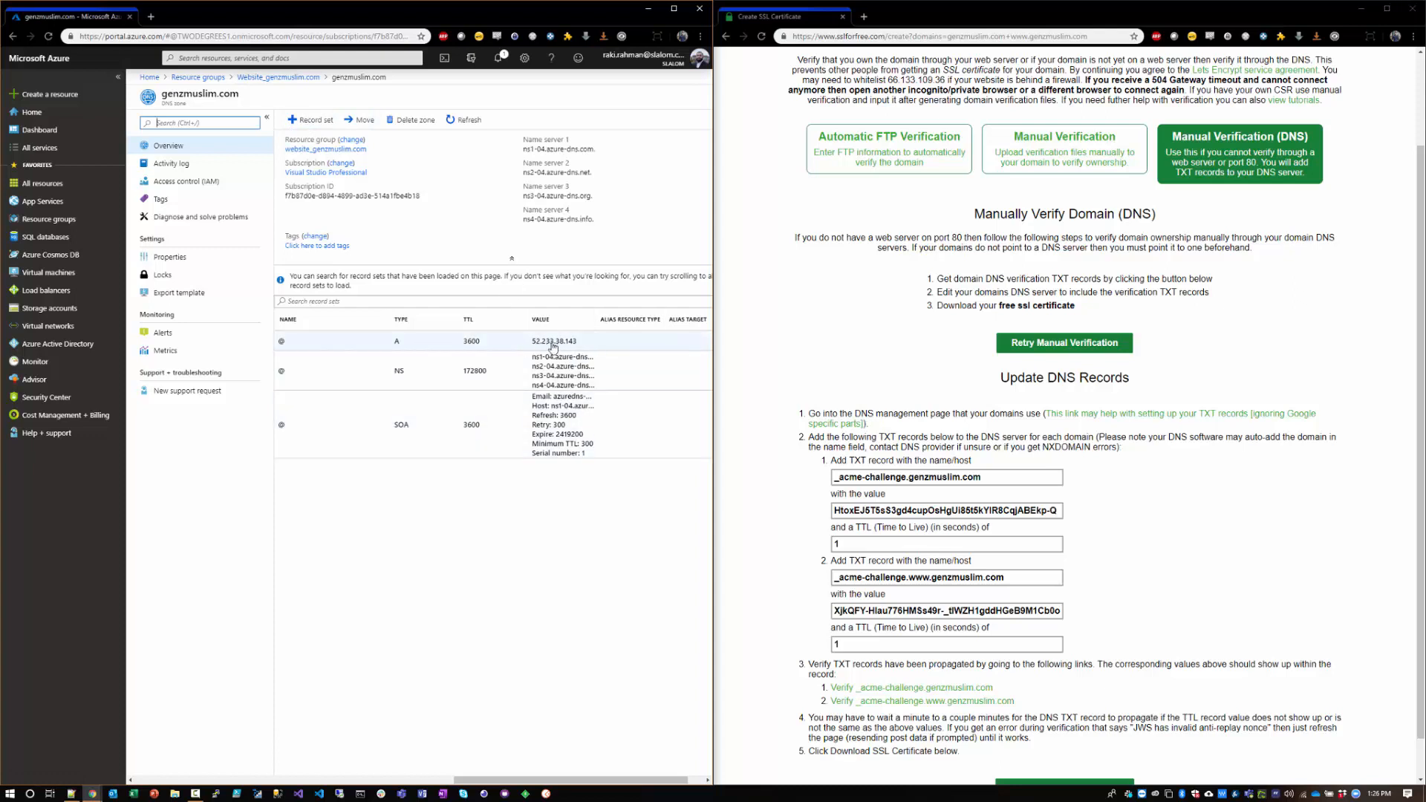
Step: Start a new TXT record set in the DNS zone and name it _acme-challenge, copied from the first verification host
{"action": "left_click", "coordinate": [299, 120]}
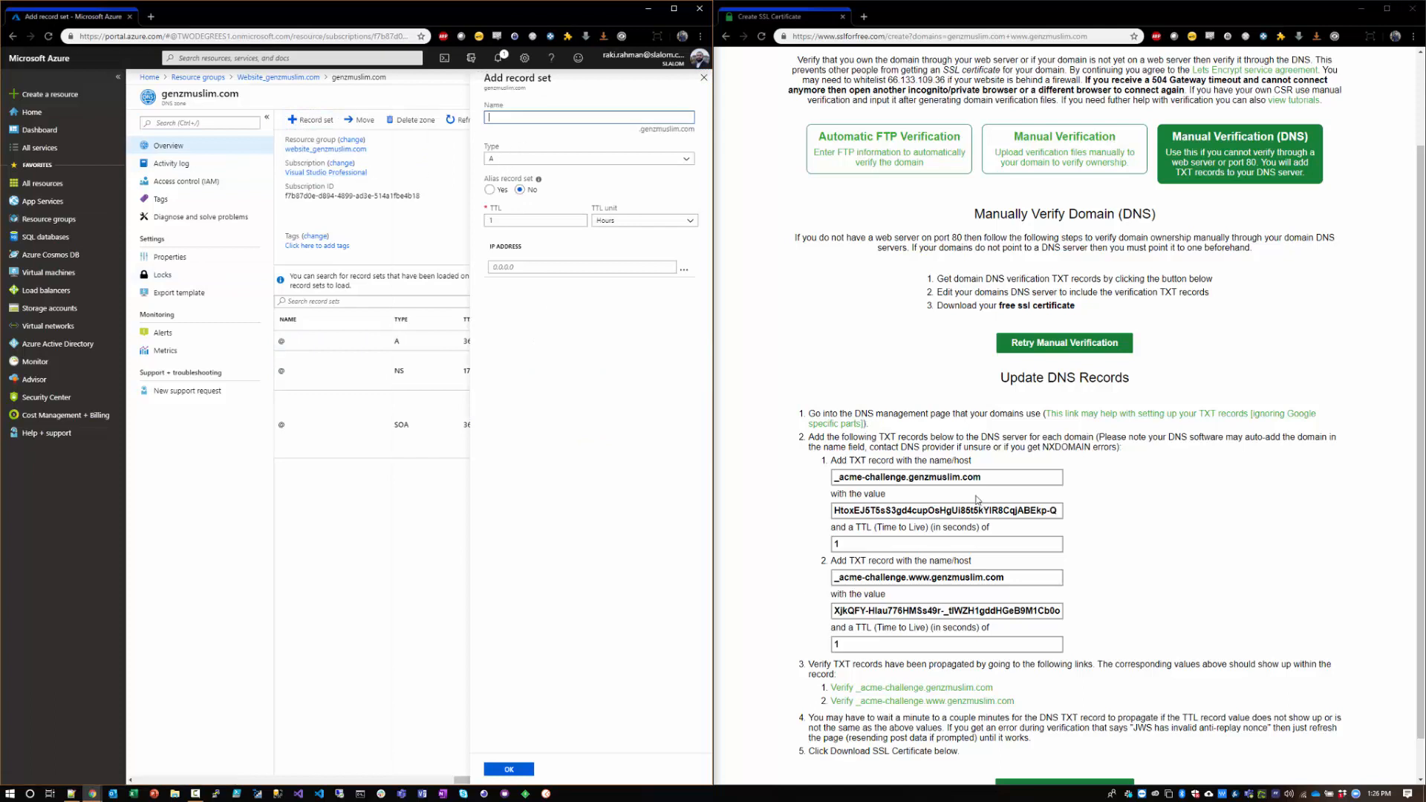
{"action": "left_click", "coordinate": [538, 162]}
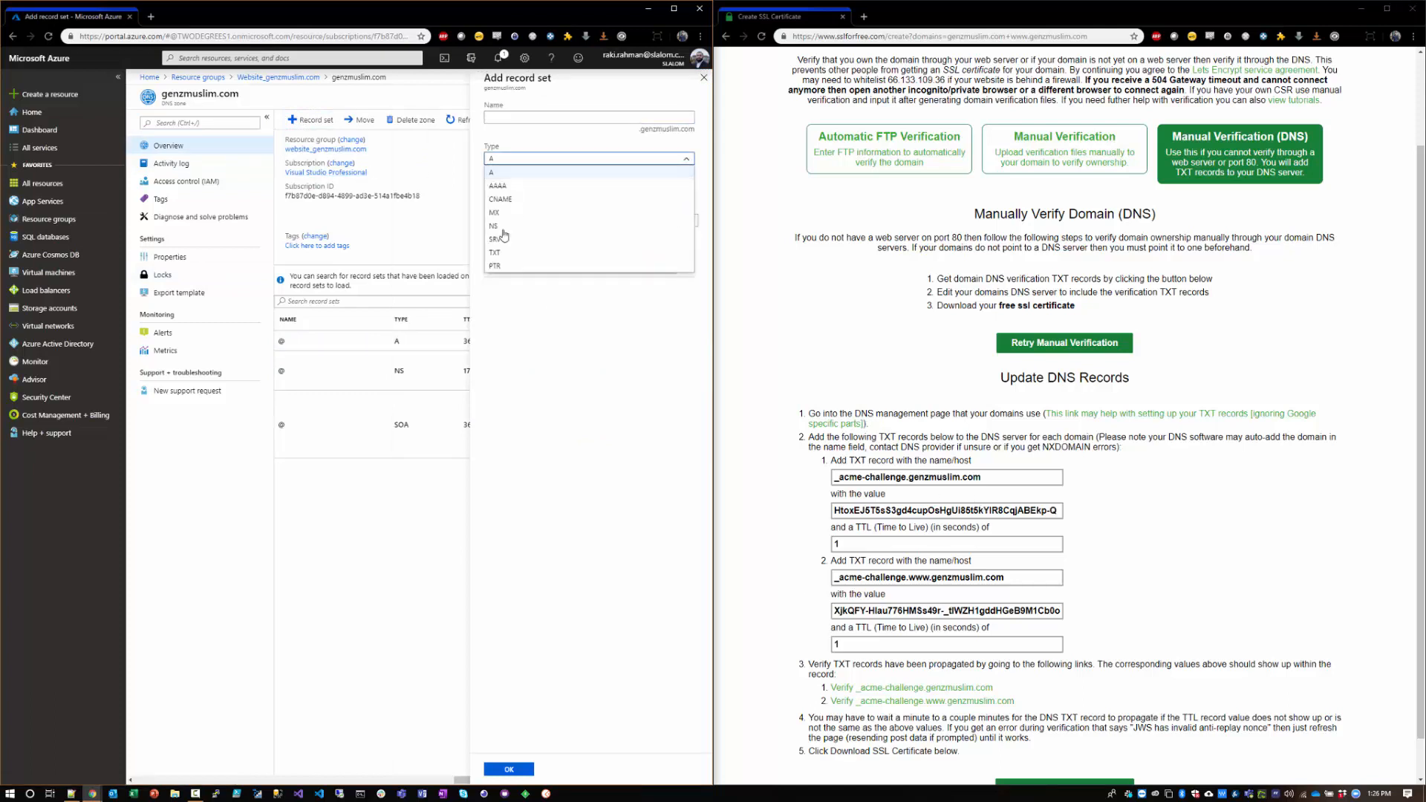
{"action": "left_click", "coordinate": [497, 254]}
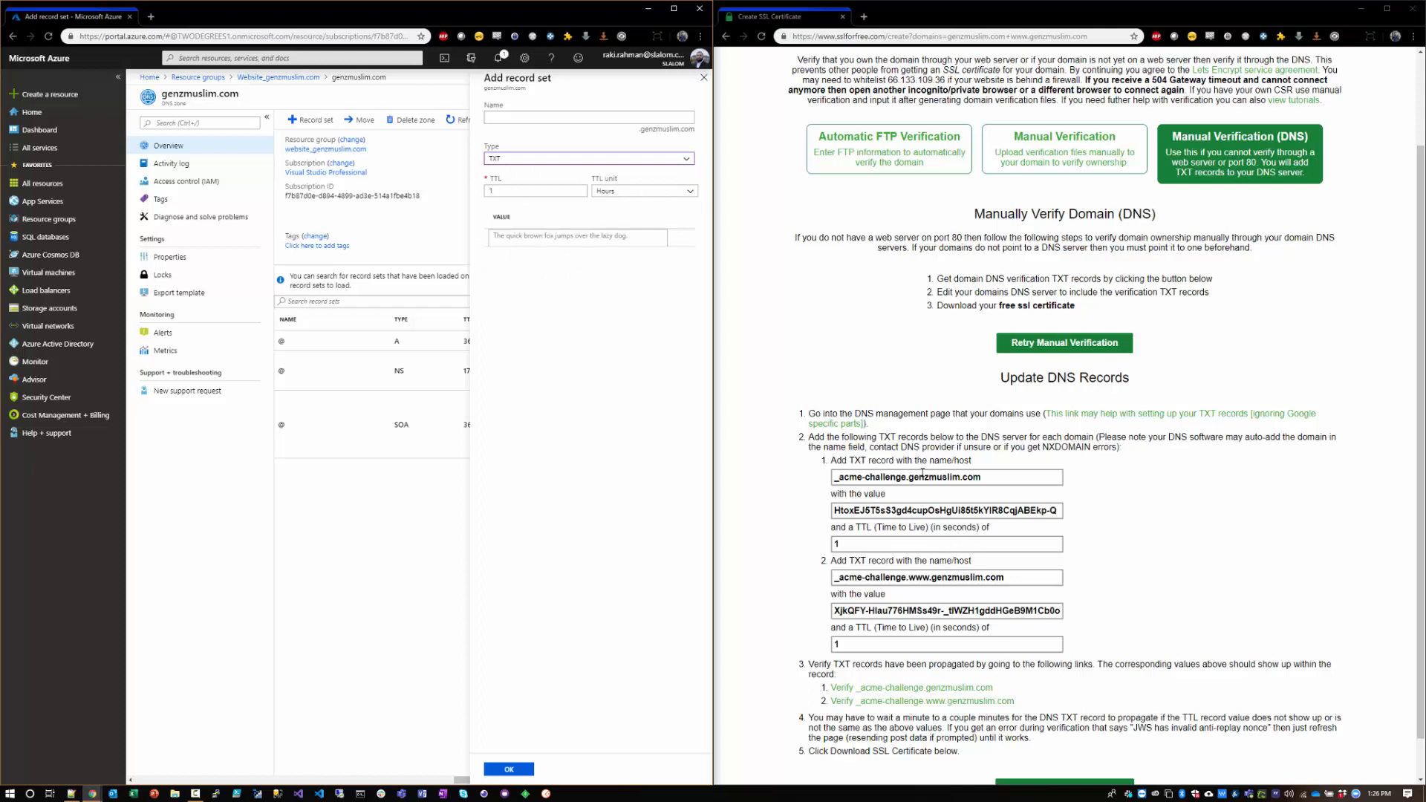
{"action": "left_click_drag", "start_coordinate": [907, 479], "coordinate": [835, 481]}
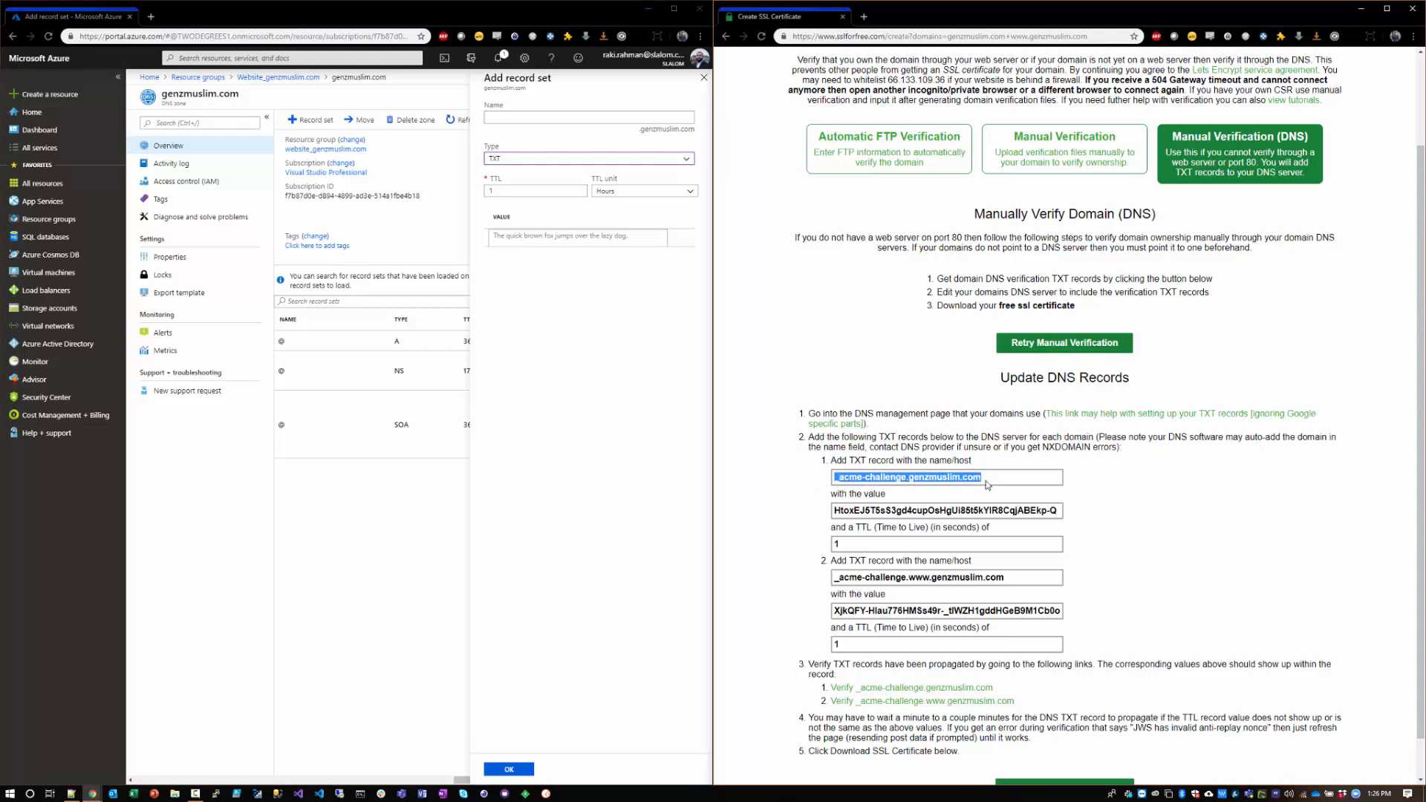
{"action": "left_click", "coordinate": [937, 528]}
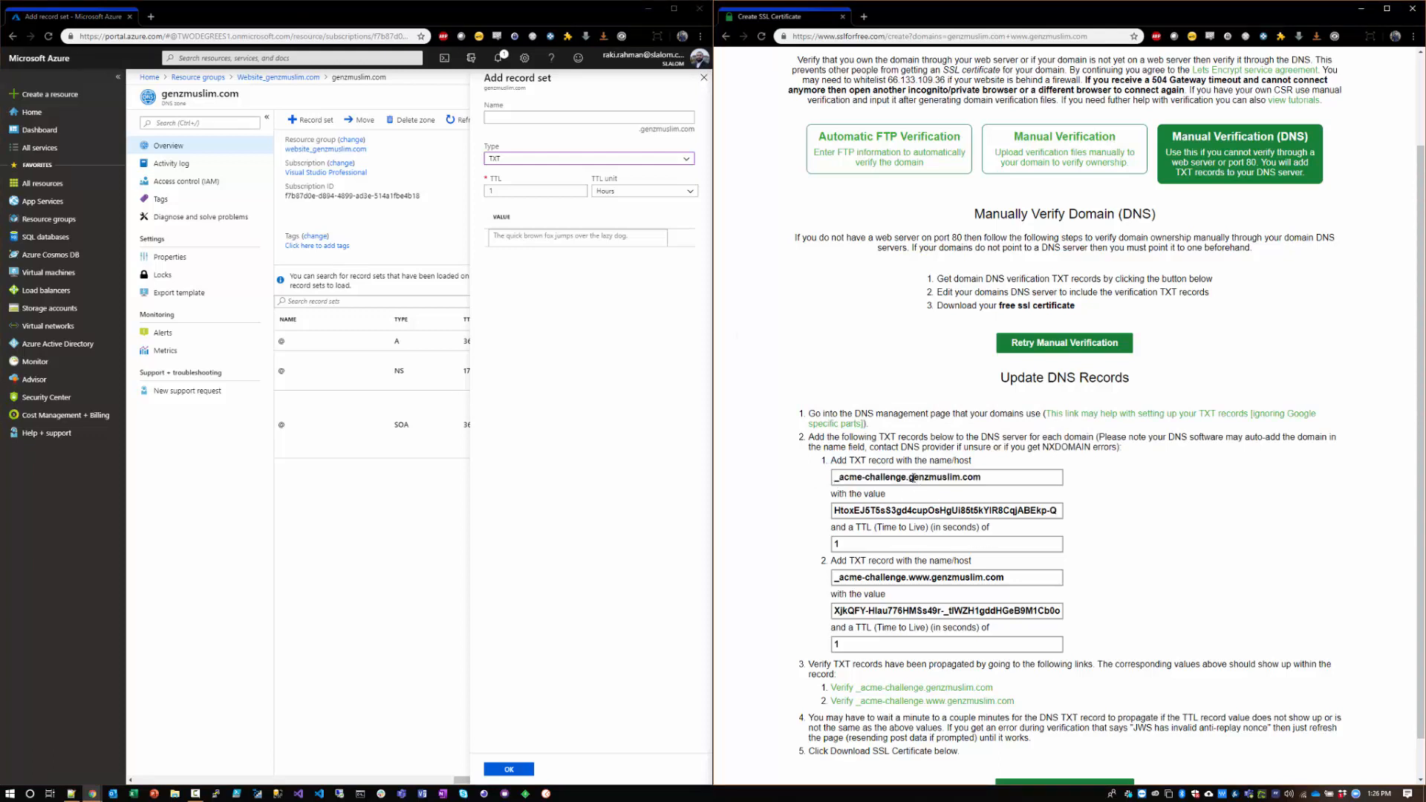
{"action": "left_click_drag", "start_coordinate": [913, 477], "coordinate": [816, 478]}
{"action": "key", "text": "ctrl+c"}
{"action": "left_click", "coordinate": [590, 143]}
{"action": "key", "text": "ctrl+v"}
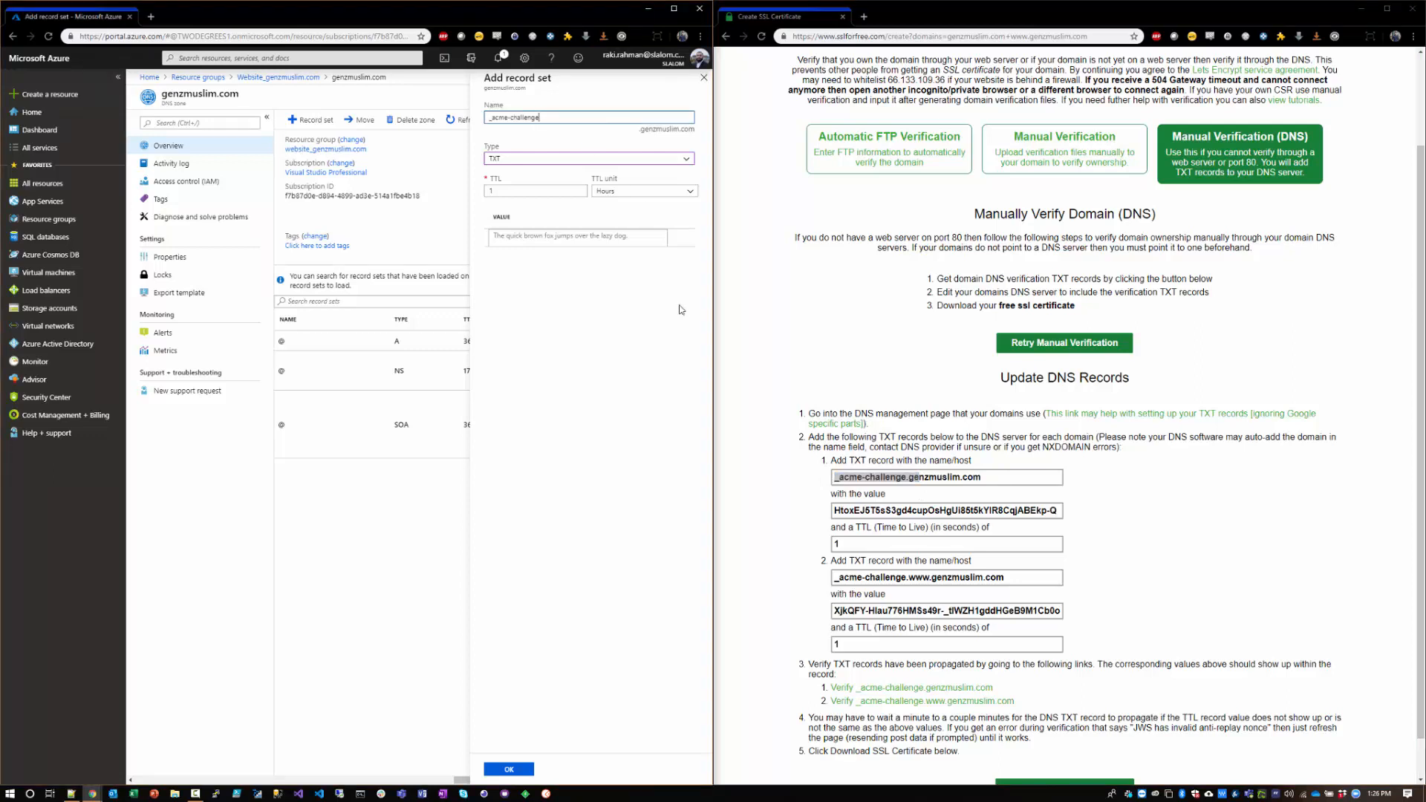
Step: Give the _acme-challenge record the first domain's verification value and a TTL of 1 second, and create it
{"action": "triple_click", "coordinate": [844, 510]}
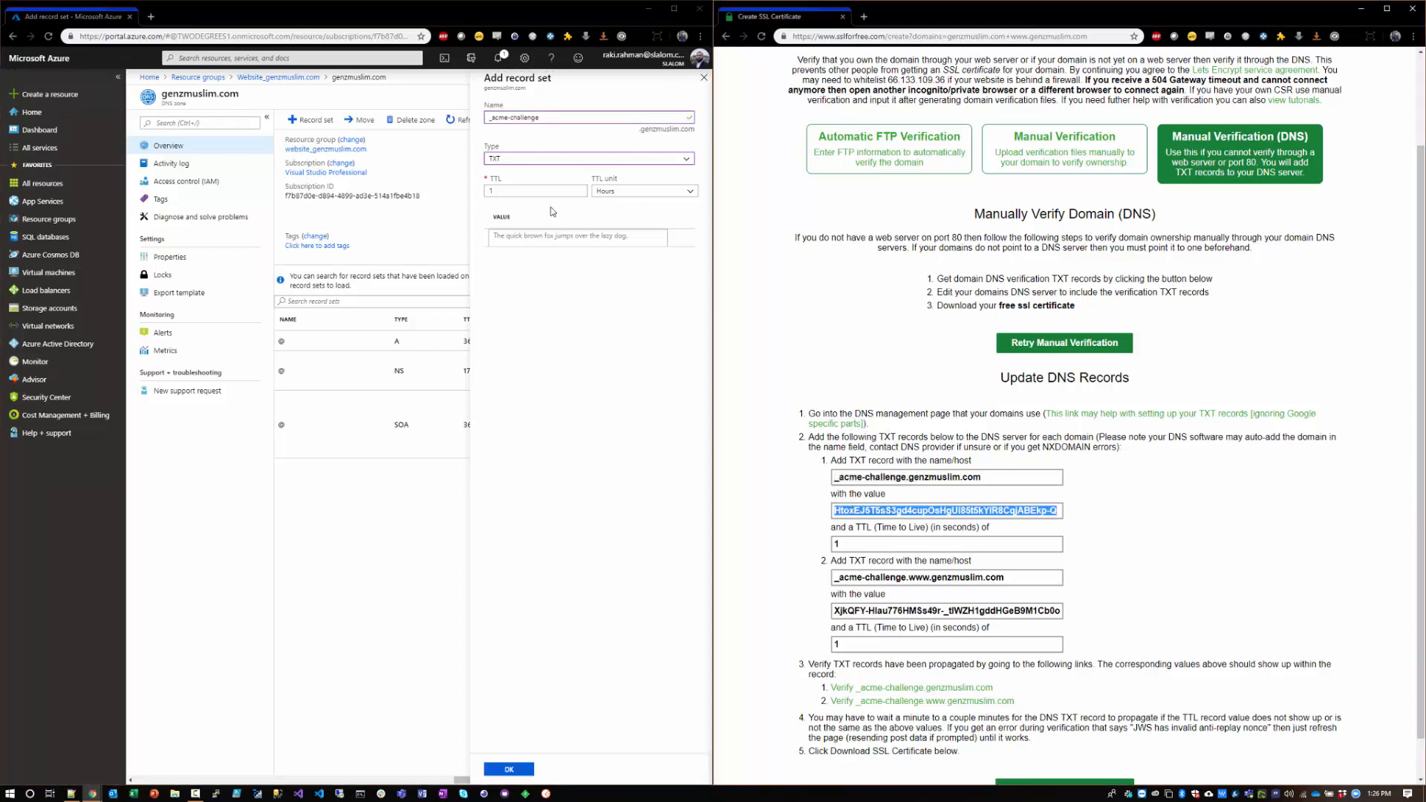
{"action": "left_click", "coordinate": [629, 194]}
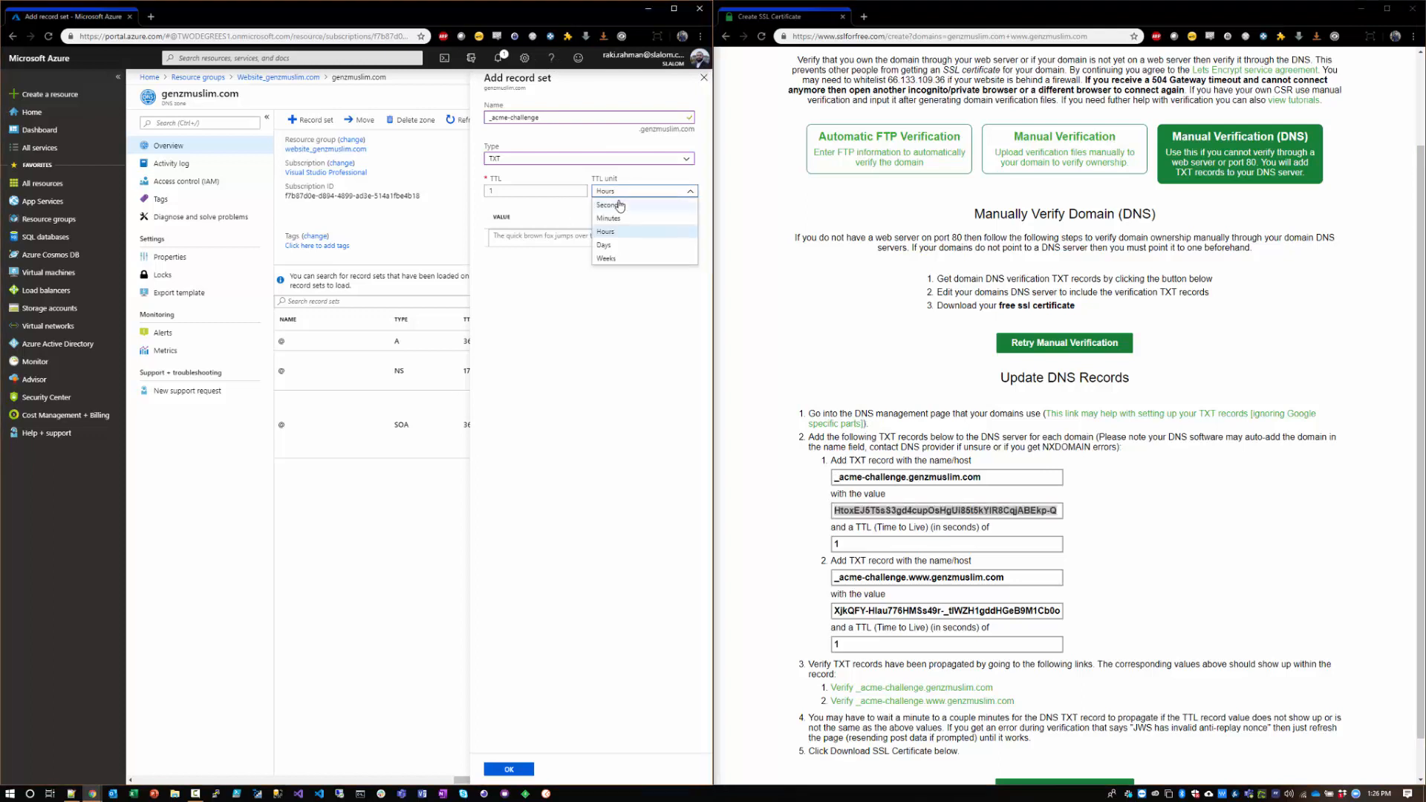
{"action": "left_click", "coordinate": [605, 203]}
{"action": "left_click", "coordinate": [528, 239]}
{"action": "key", "text": "ctrl+v"}
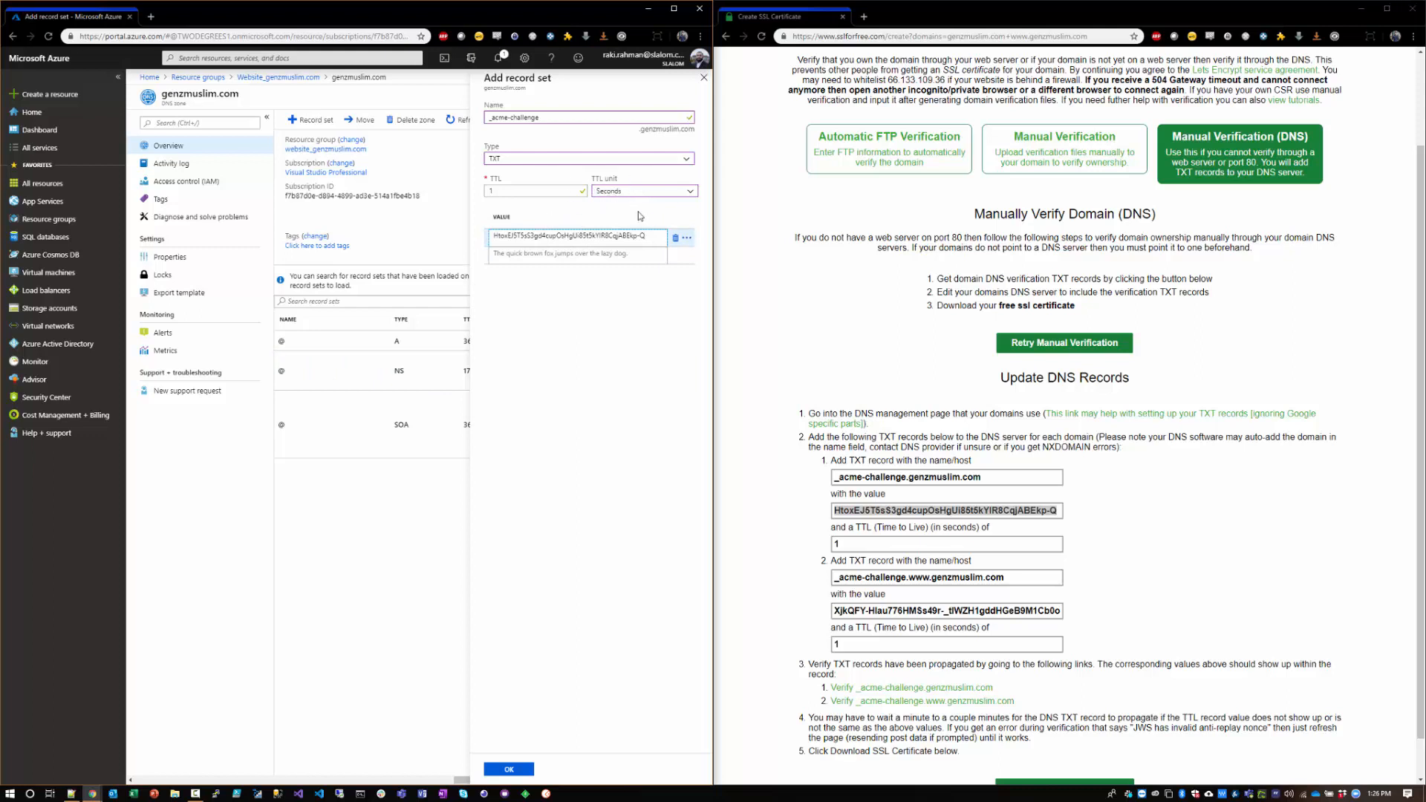
{"action": "left_click", "coordinate": [509, 769]}
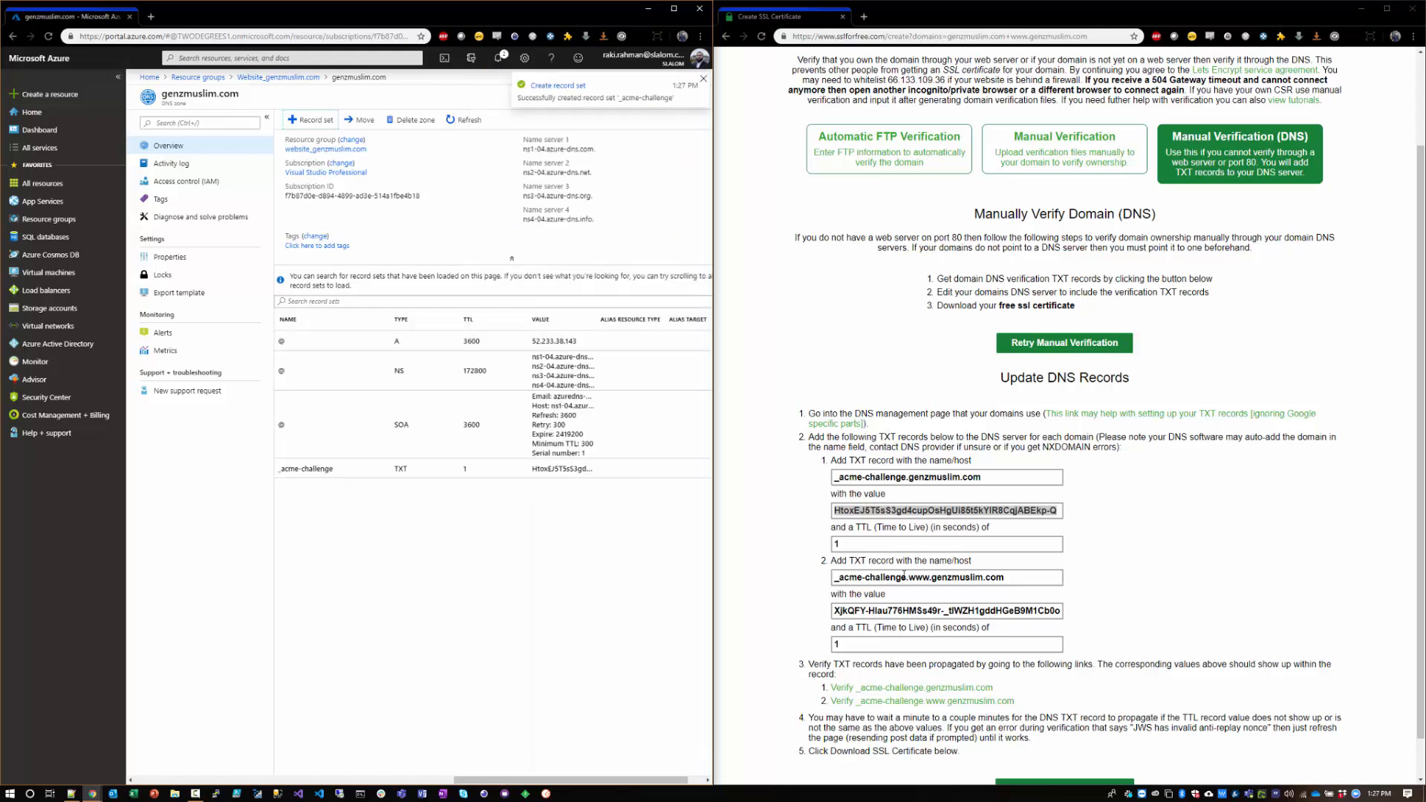
Step: Start a second TXT record set named _acme-challenge.www, based on the second verification host without the domain suffix
{"action": "left_click_drag", "start_coordinate": [929, 577], "coordinate": [791, 582]}
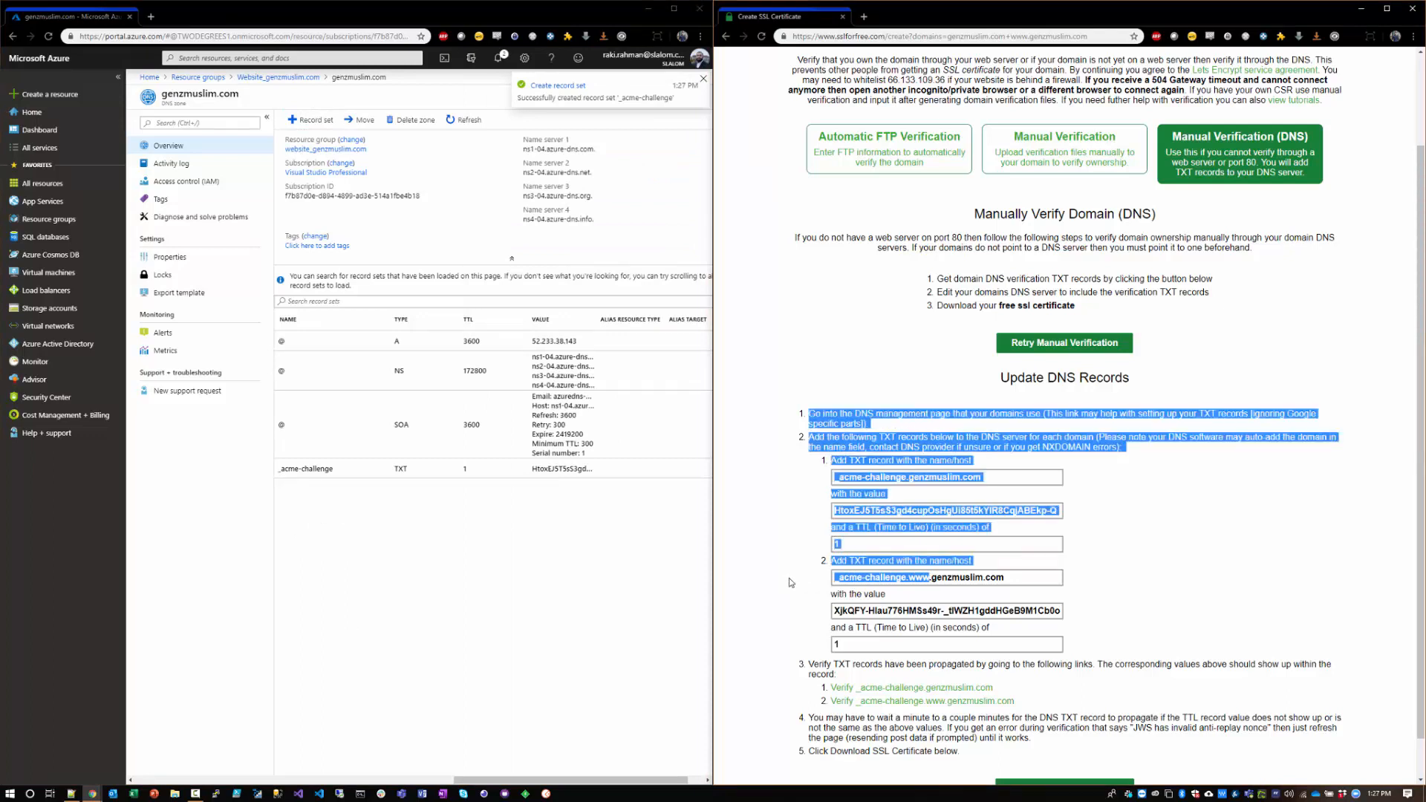
{"action": "left_click", "coordinate": [837, 581]}
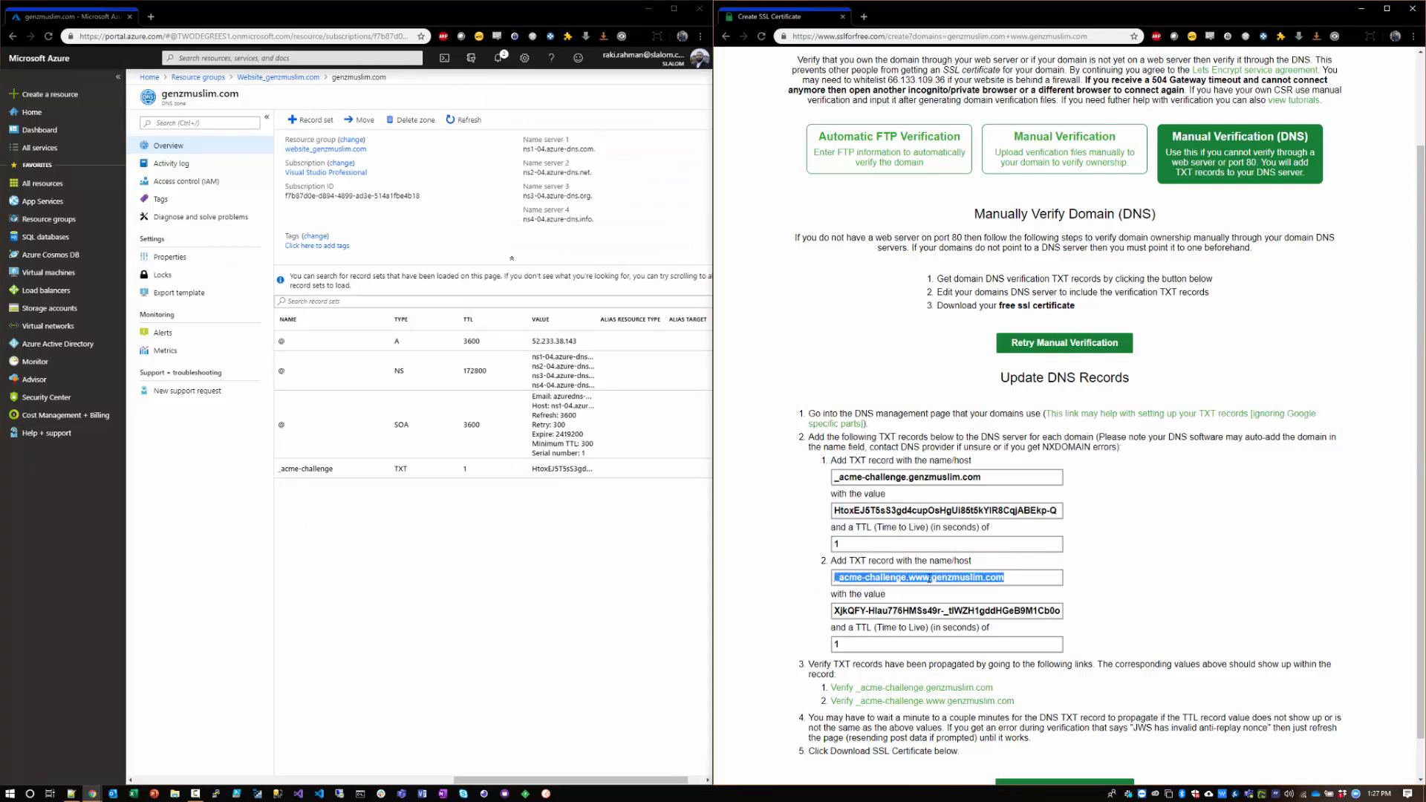
{"action": "left_click", "coordinate": [297, 121]}
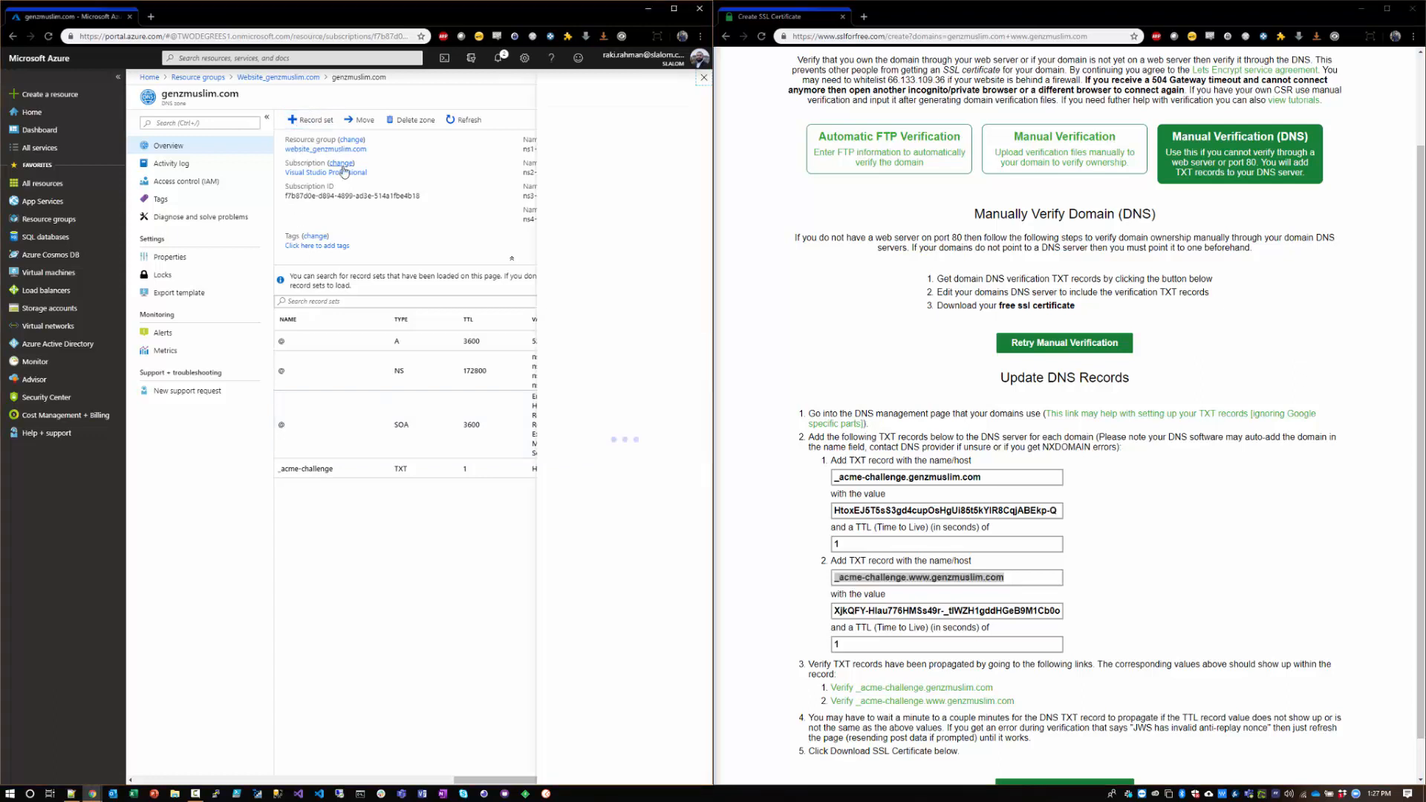
{"action": "key", "text": "ctrl+v"}
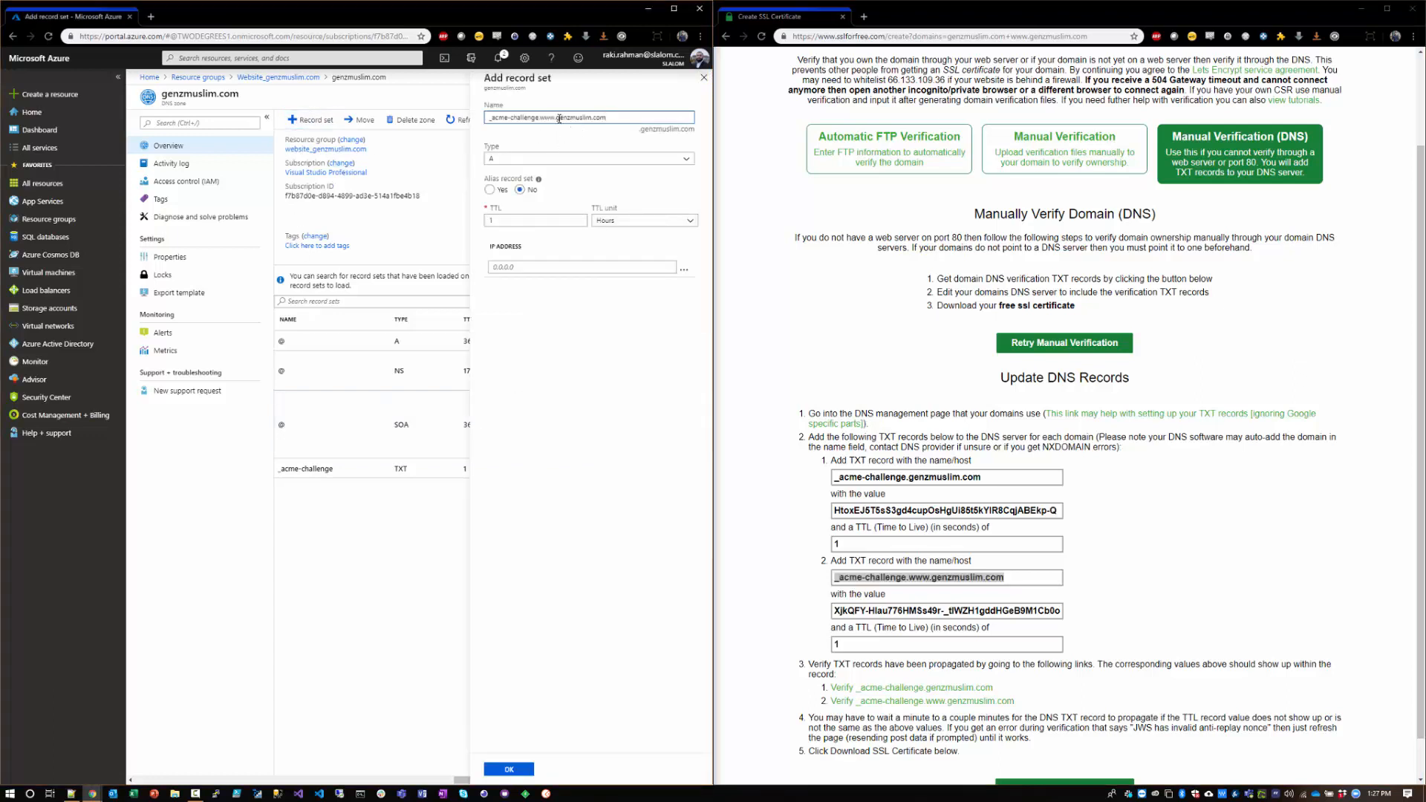
{"action": "left_click_drag", "start_coordinate": [559, 119], "coordinate": [609, 120]}
{"action": "key", "text": "BackSpace"}
{"action": "left_click", "coordinate": [524, 159]}
{"action": "left_click", "coordinate": [502, 264]}
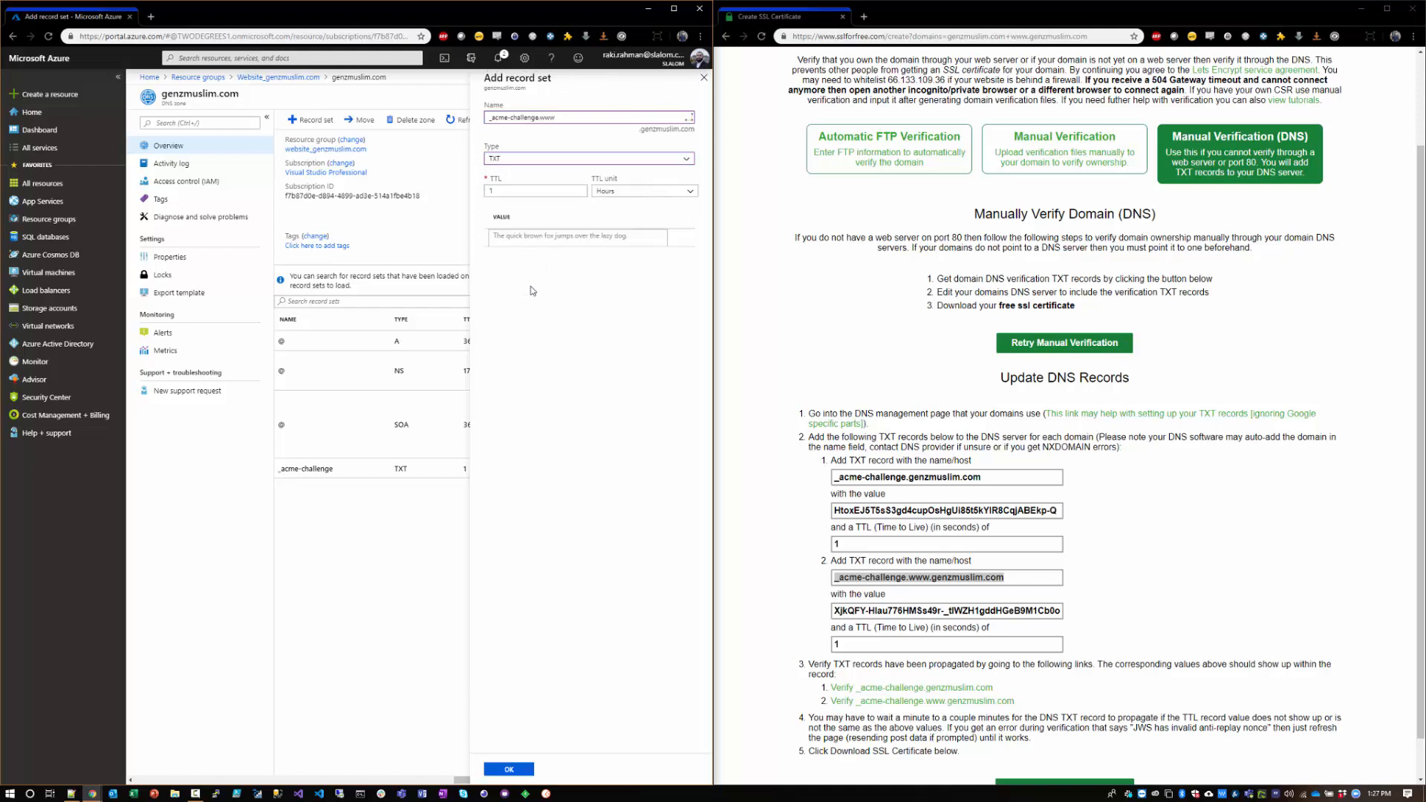
Step: Give the _acme-challenge.www record the second domain's verification value and a TTL of 1 second, and create it
{"action": "left_click", "coordinate": [899, 612]}
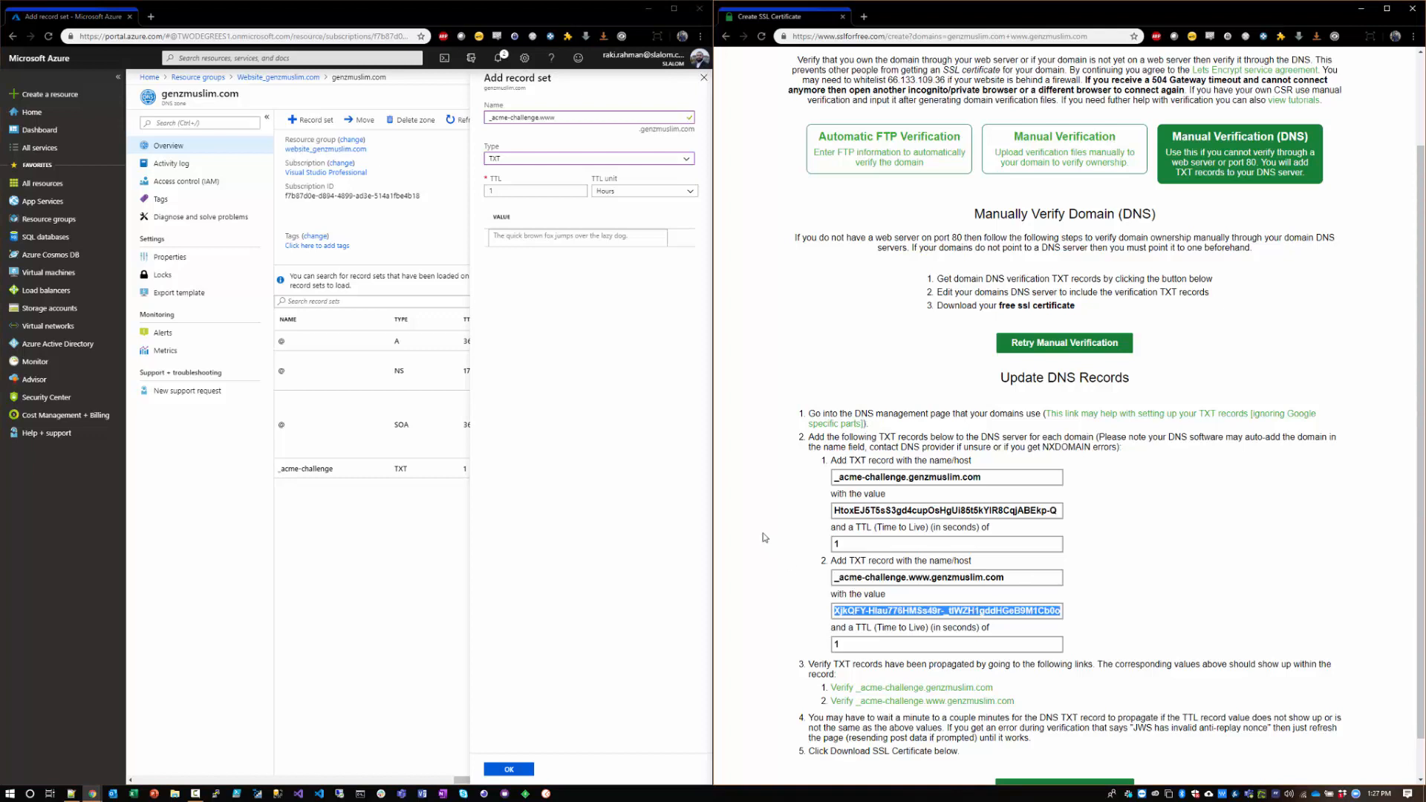
{"action": "left_click", "coordinate": [561, 243]}
{"action": "key", "text": "ctrl+v"}
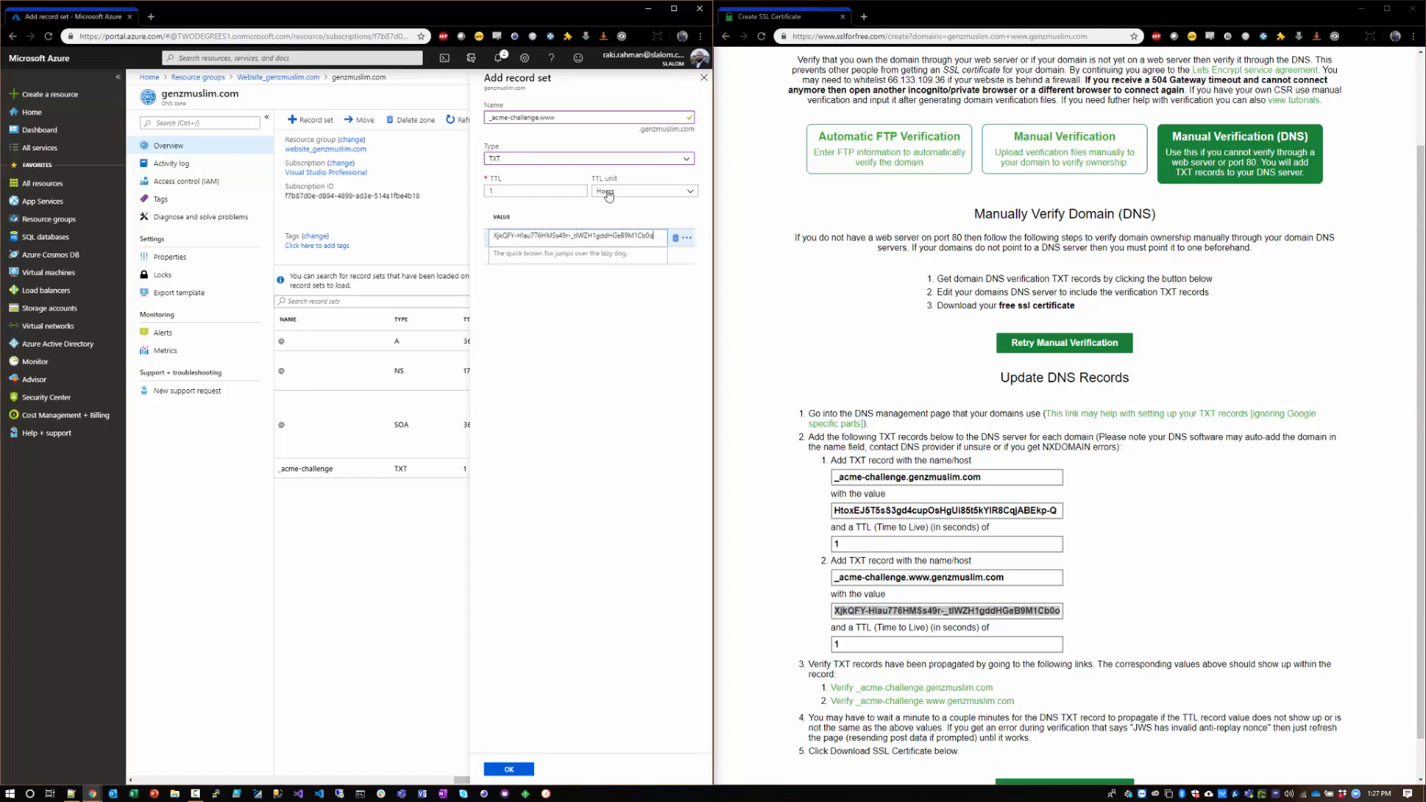
{"action": "left_click", "coordinate": [643, 190]}
{"action": "left_click", "coordinate": [609, 202]}
{"action": "left_click", "coordinate": [519, 768]}
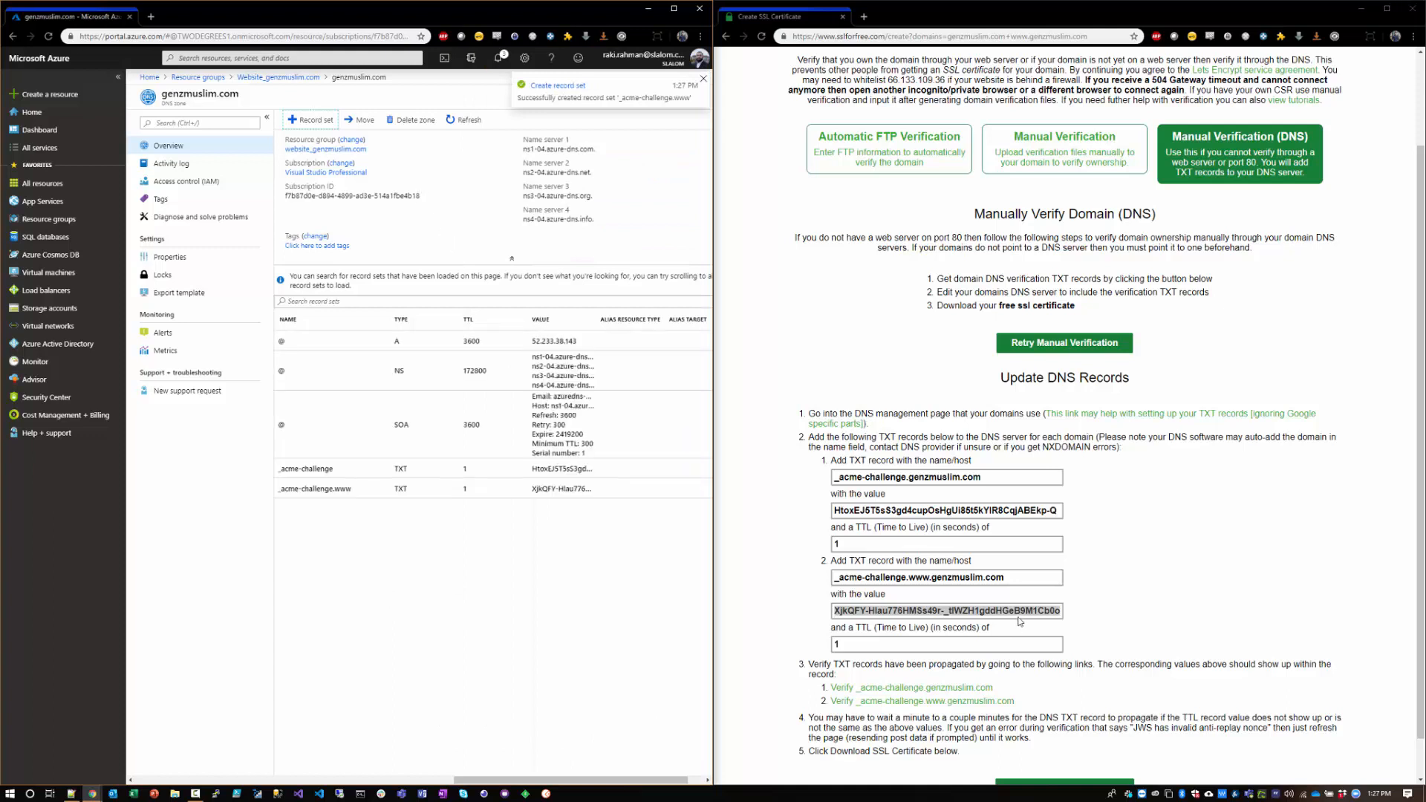
Step: Request the SSL certificate on the certificate page using the DNS verification records
{"action": "scroll", "coordinate": [1020, 621], "scroll_direction": "down", "scroll_amount": 1}
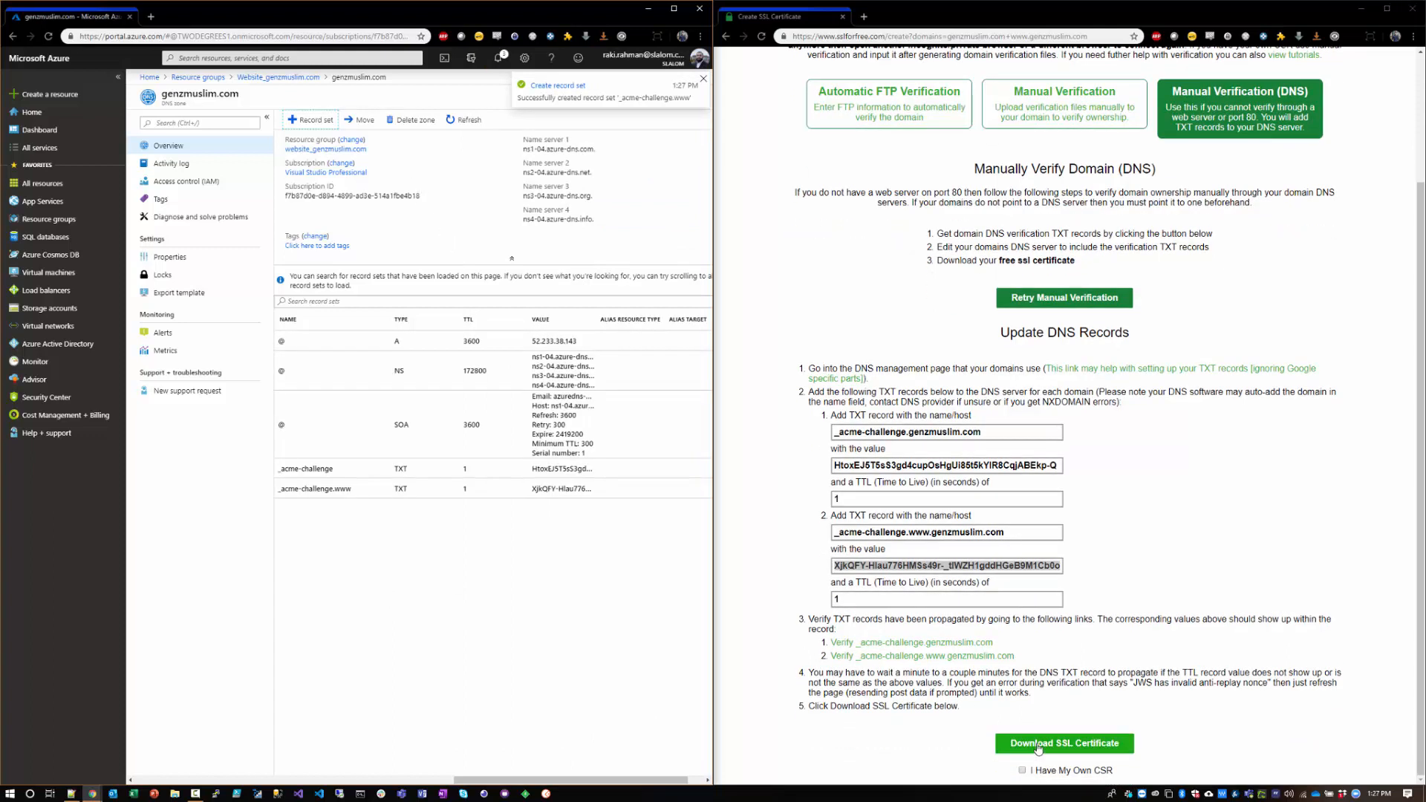
{"action": "left_click", "coordinate": [1038, 743]}
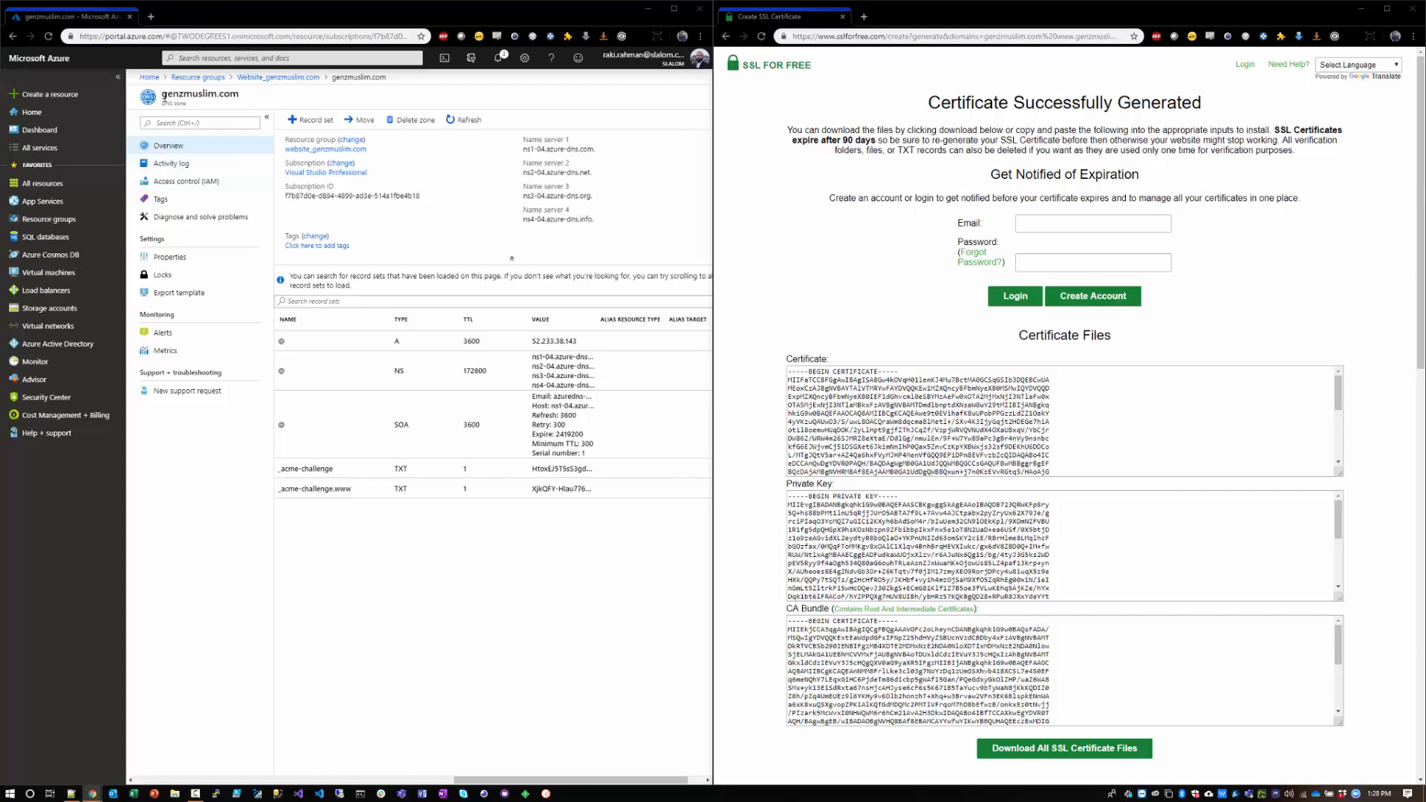
Step: Fill in a new CNAME record set named www with a TTL of 1 second and the alias genzmuslim.azurewebsites.net
{"action": "left_click_drag", "start_coordinate": [288, 98], "coordinate": [203, 96]}
{"action": "left_click", "coordinate": [280, 169]}
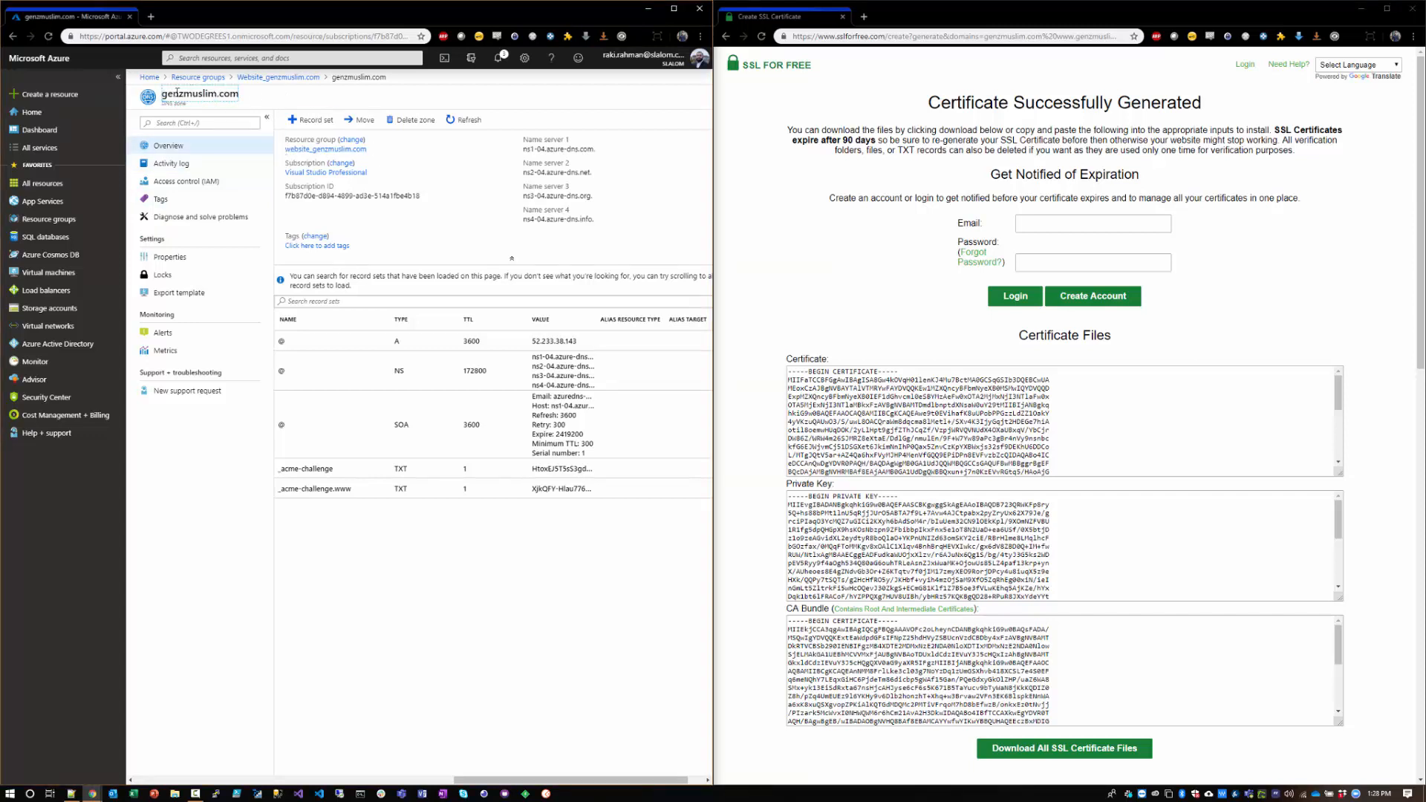
{"action": "left_click", "coordinate": [319, 471]}
{"action": "left_click", "coordinate": [302, 123]}
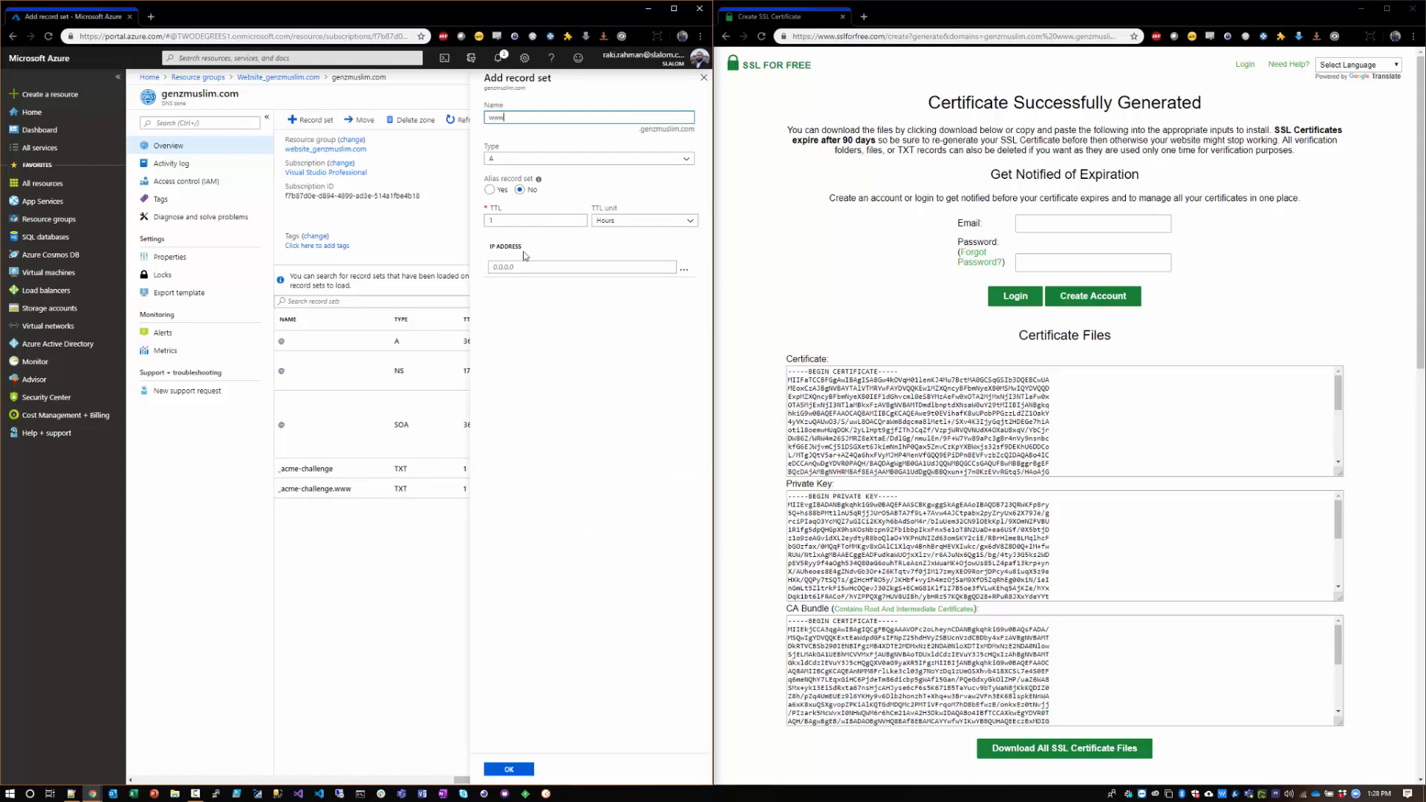
{"action": "left_click", "coordinate": [524, 161]}
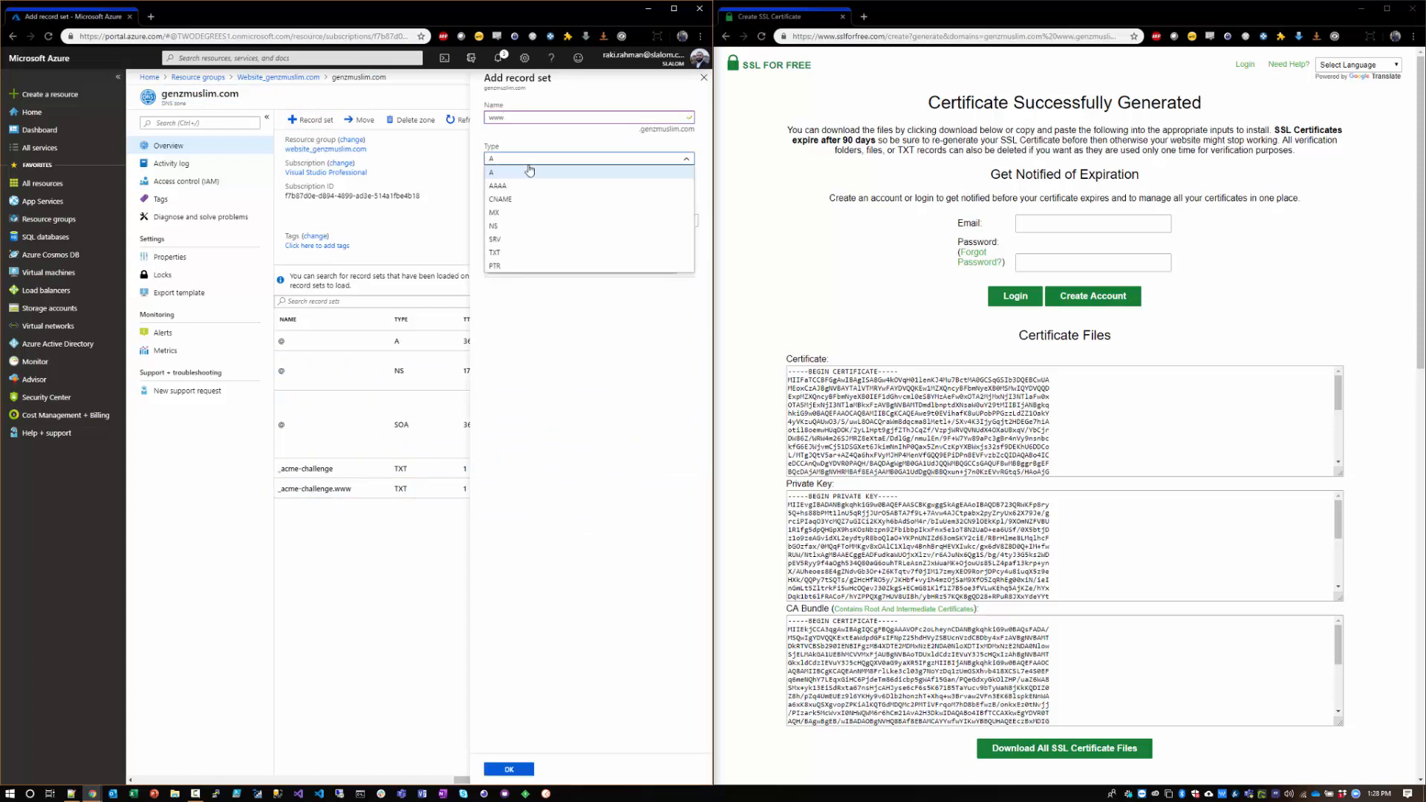
{"action": "left_click", "coordinate": [524, 199]}
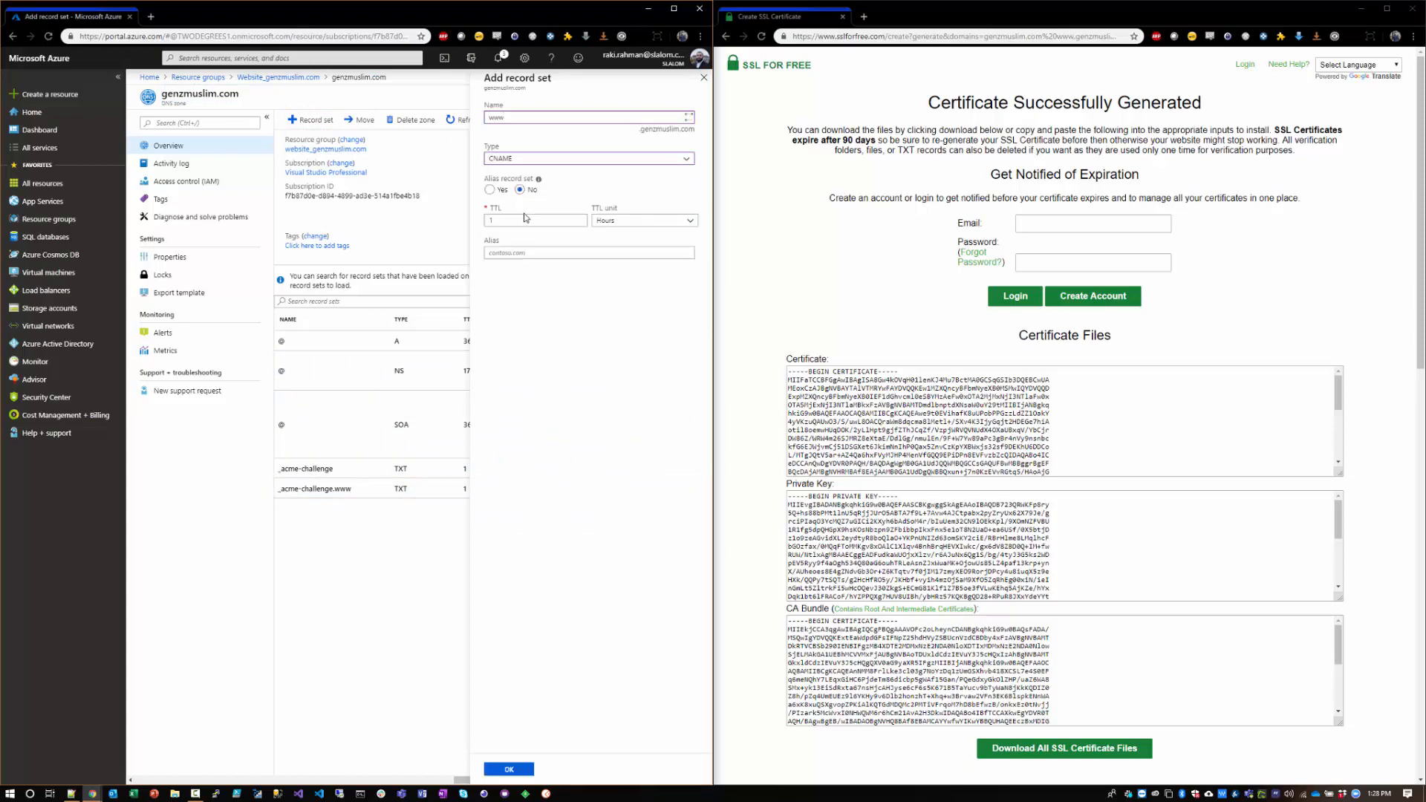
{"action": "left_click", "coordinate": [616, 223]}
{"action": "left_click", "coordinate": [609, 236]}
{"action": "left_click", "coordinate": [526, 254]}
{"action": "type", "text": "genzmuslim.azurewebsites.net"}
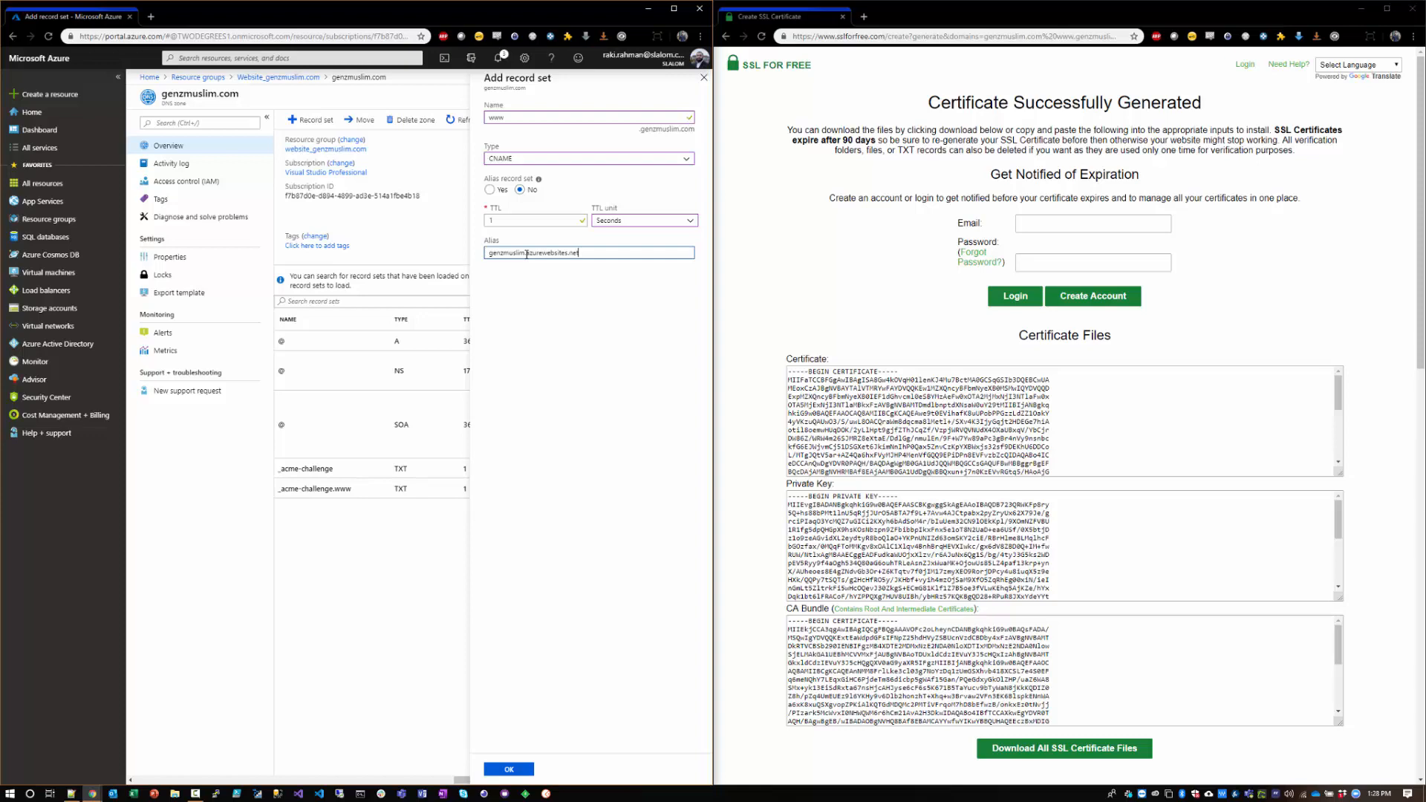
Step: Check the alias address genzmuslim.azurewebsites.net in a new browser tab and return to the record set form
{"action": "key", "text": "ctrl+a"}
{"action": "key", "text": "ctrl+c"}
{"action": "key", "text": "ctrl+t"}
{"action": "key", "text": "ctrl+v"}
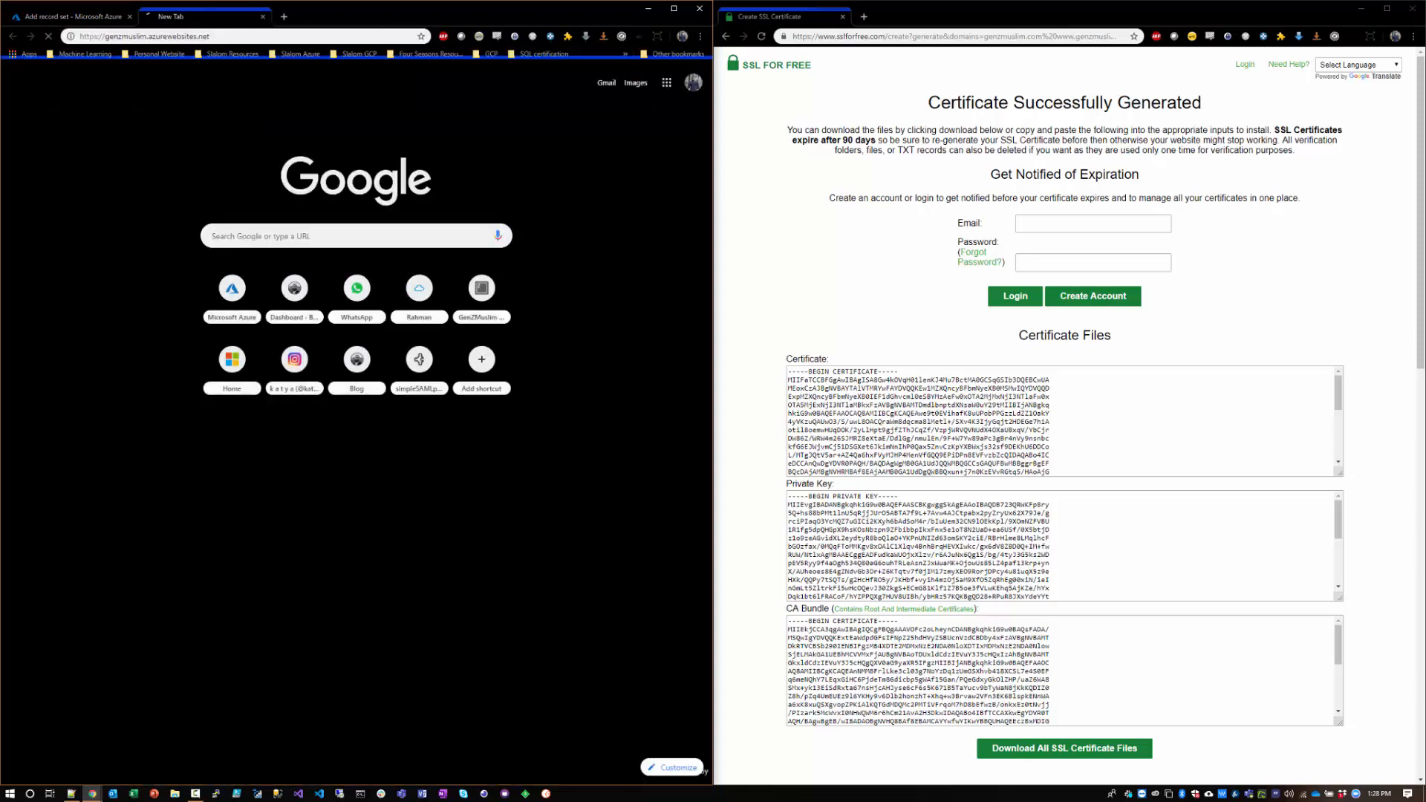
{"action": "key", "text": "Return"}
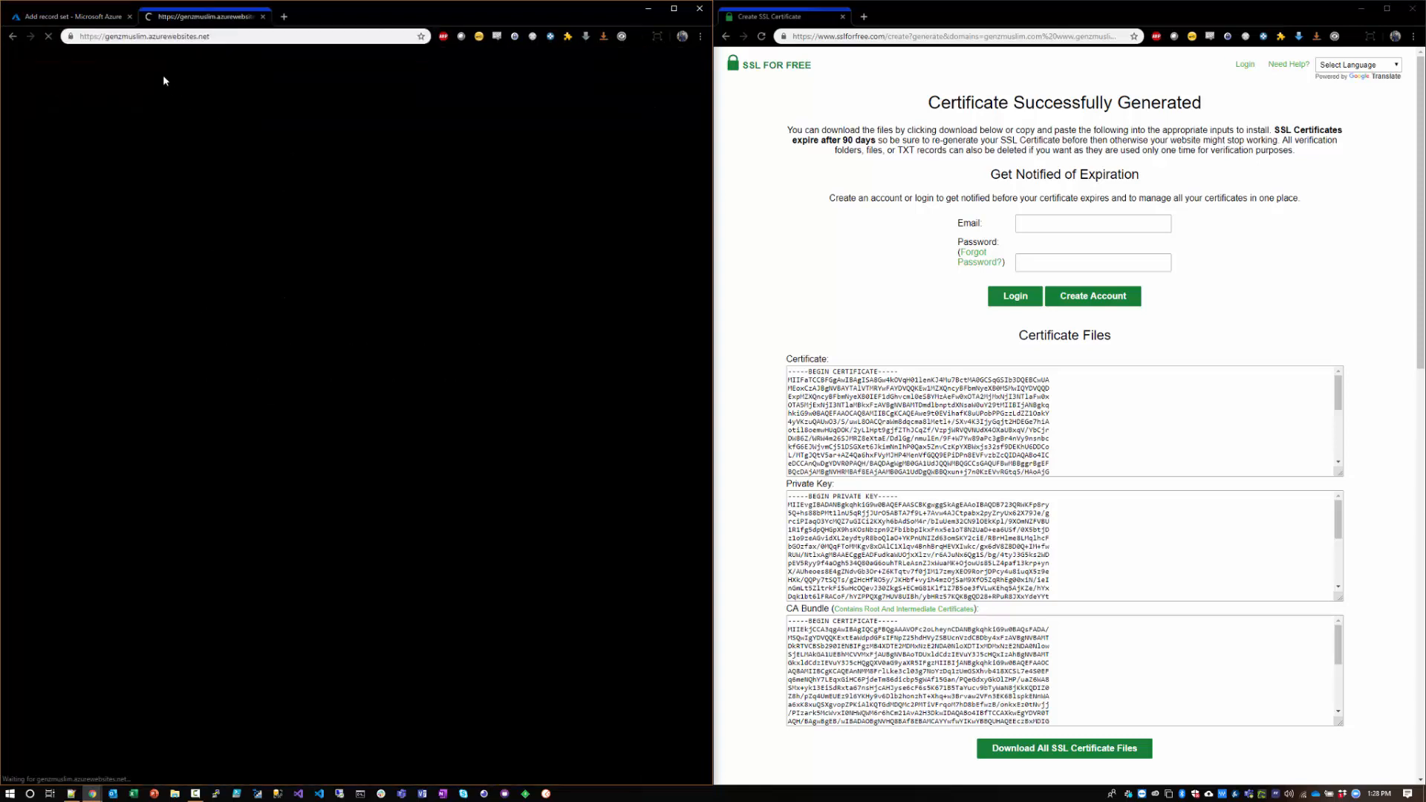
{"action": "key", "text": "ctrl+w"}
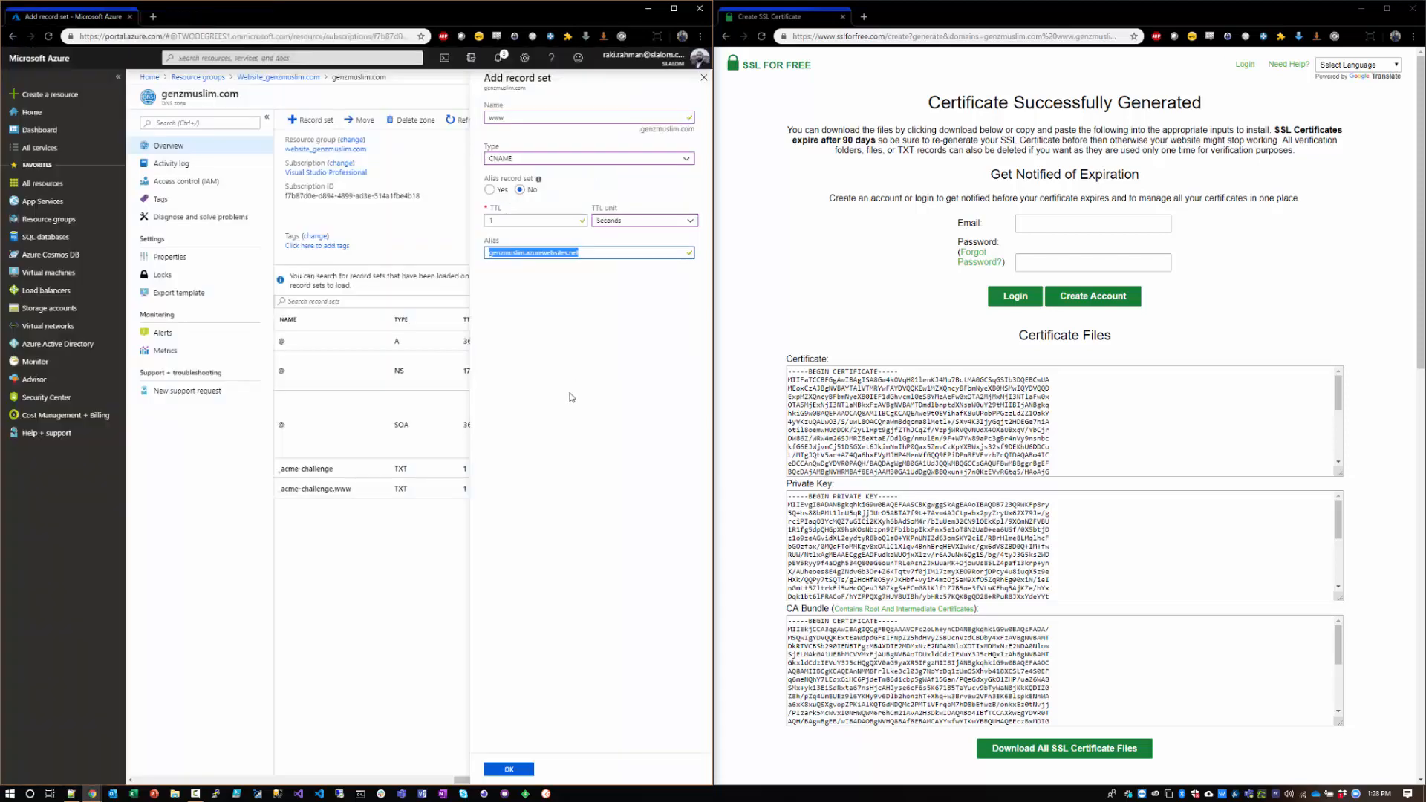
Step: Create the www CNAME record set and refresh the DNS zone's record list
{"action": "left_click", "coordinate": [507, 769]}
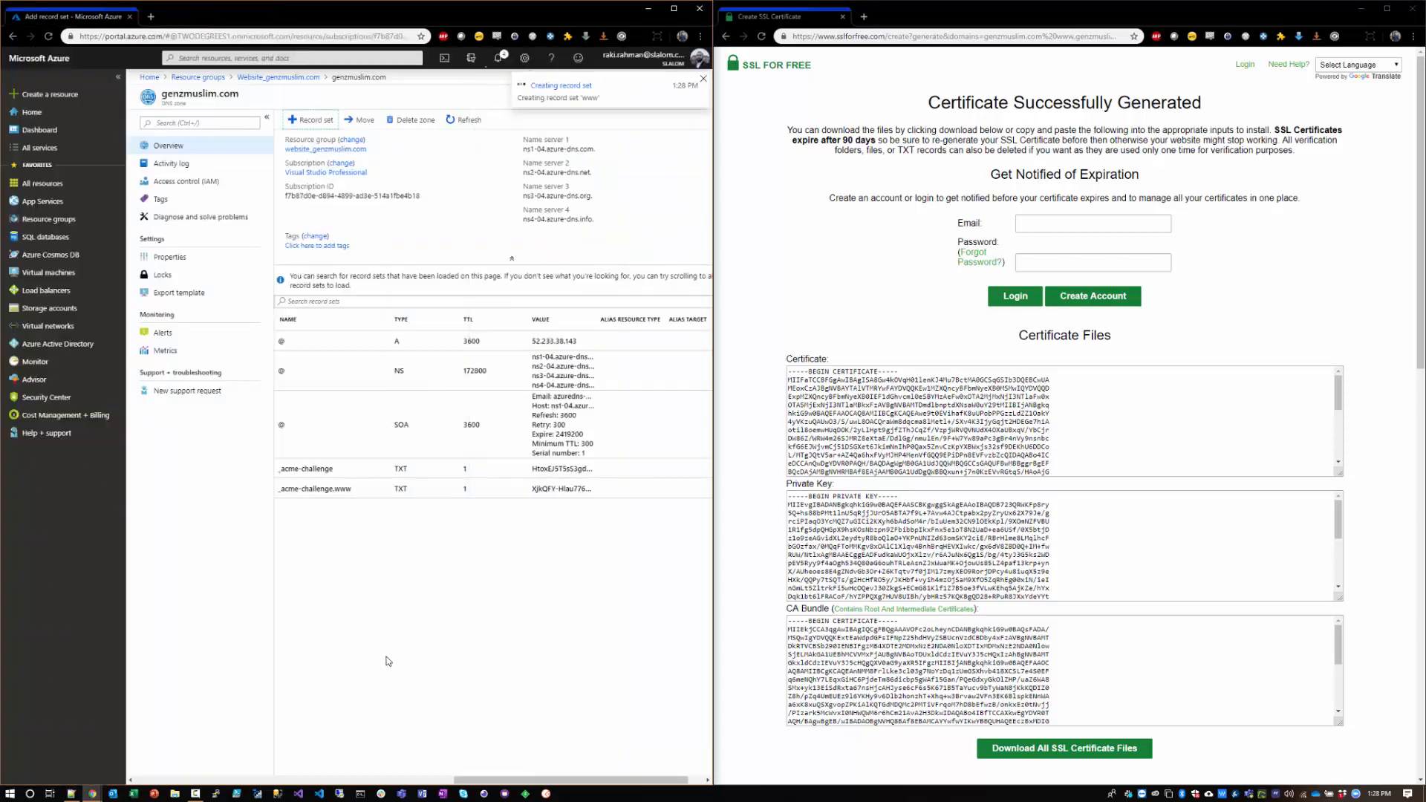
{"action": "left_click", "coordinate": [465, 120]}
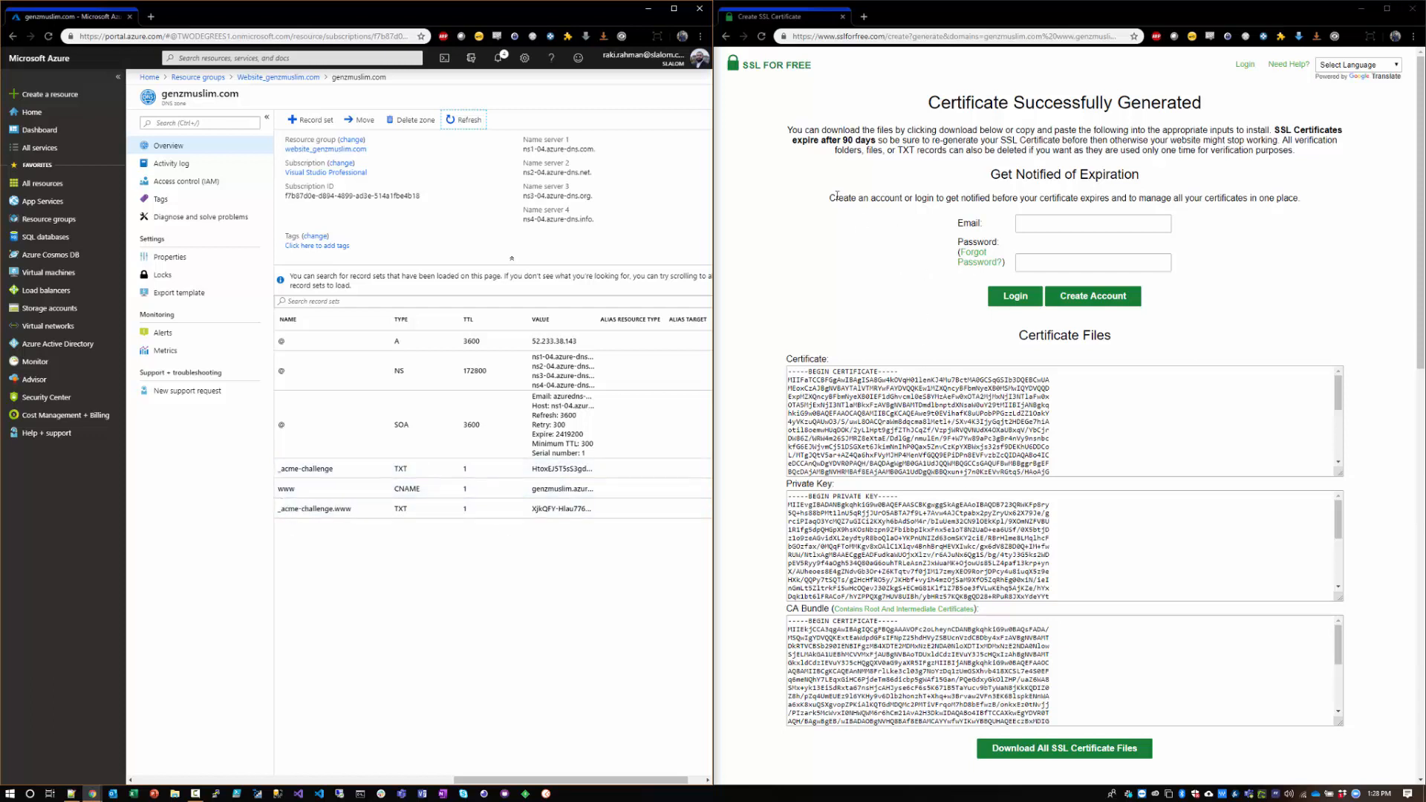
Step: Download all SSL certificate files and extract the archive into the sslforfree (1) folder in Downloads
{"action": "left_click_drag", "start_coordinate": [938, 103], "coordinate": [1191, 102]}
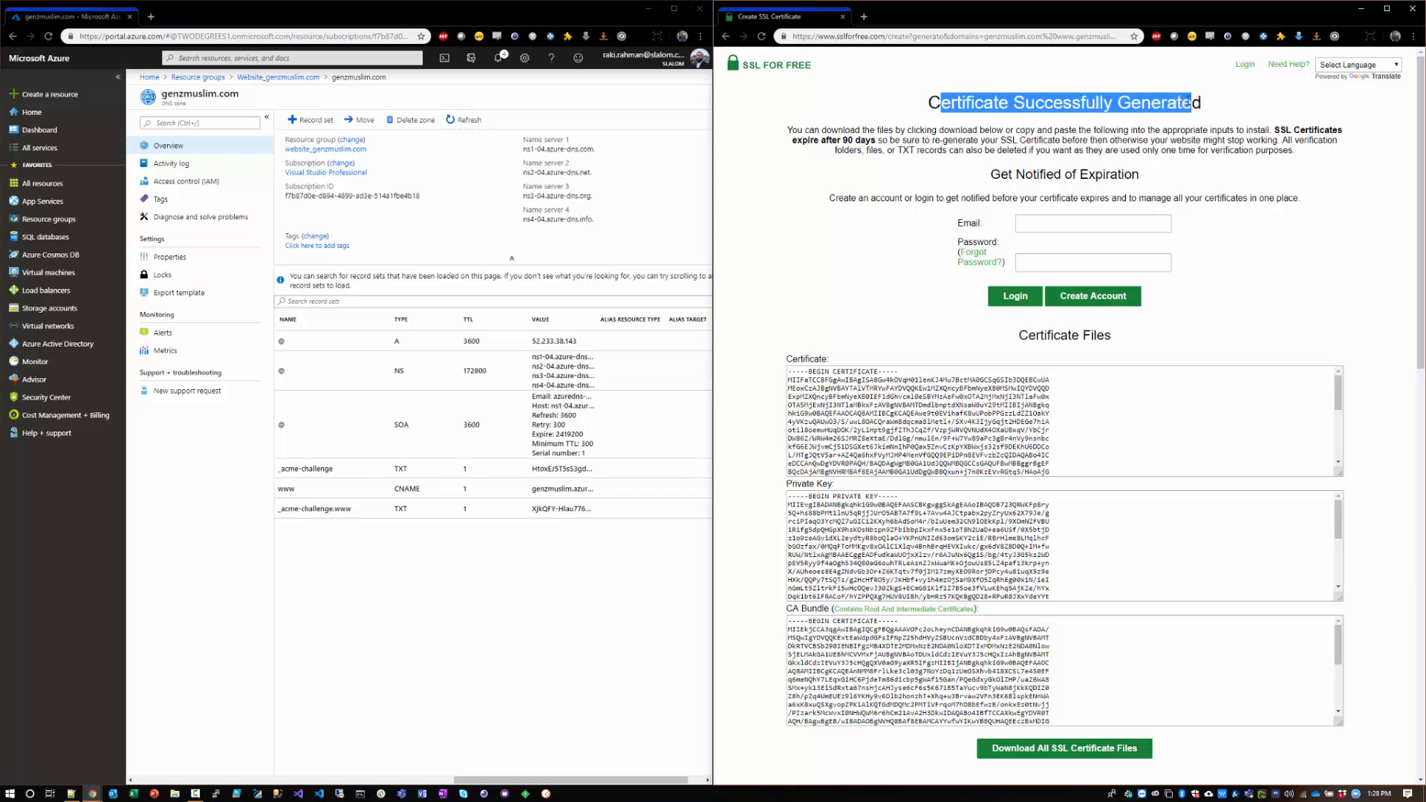
{"action": "left_click", "coordinate": [1191, 102]}
{"action": "scroll", "coordinate": [1176, 330], "scroll_direction": "down", "scroll_amount": 2}
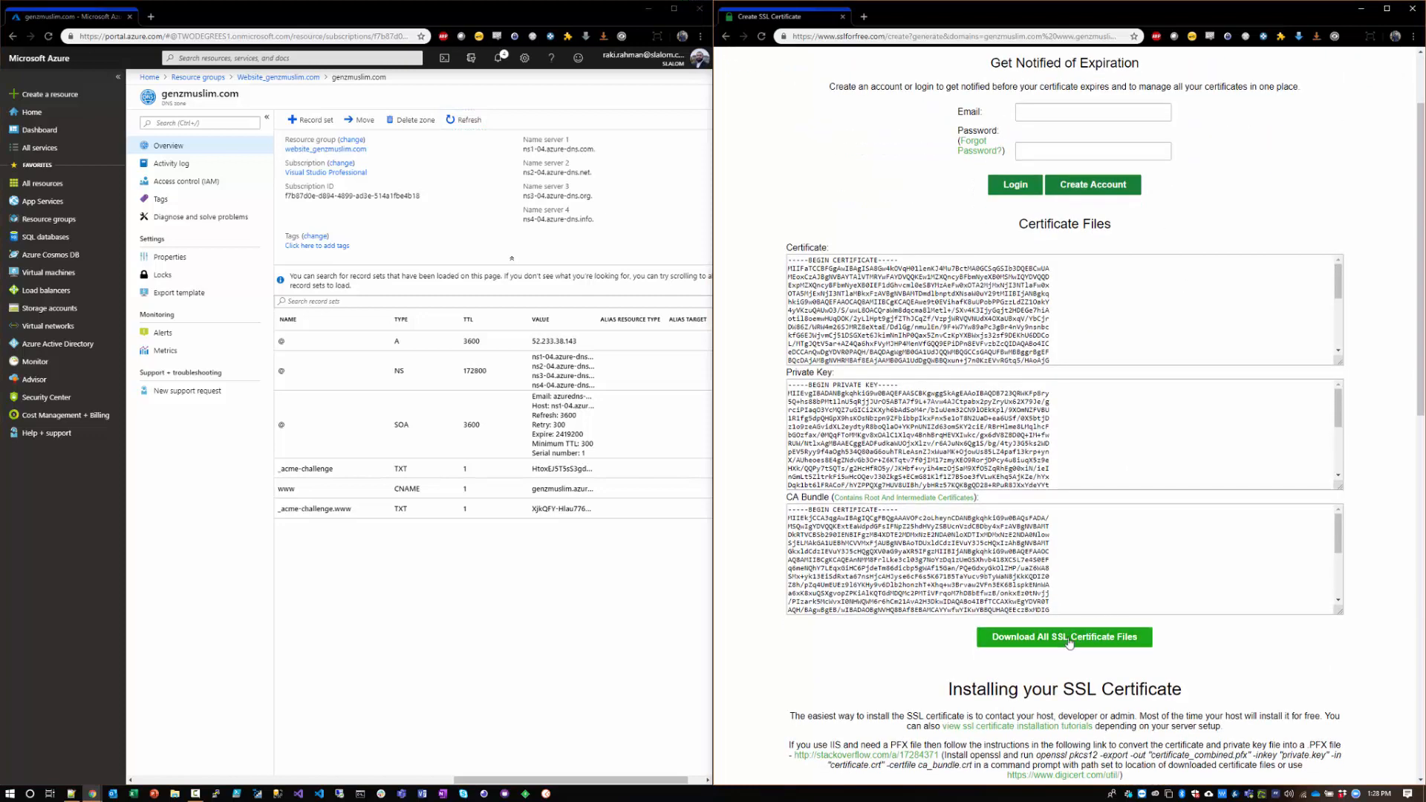
{"action": "left_click", "coordinate": [1070, 643]}
{"action": "left_click", "coordinate": [828, 773]}
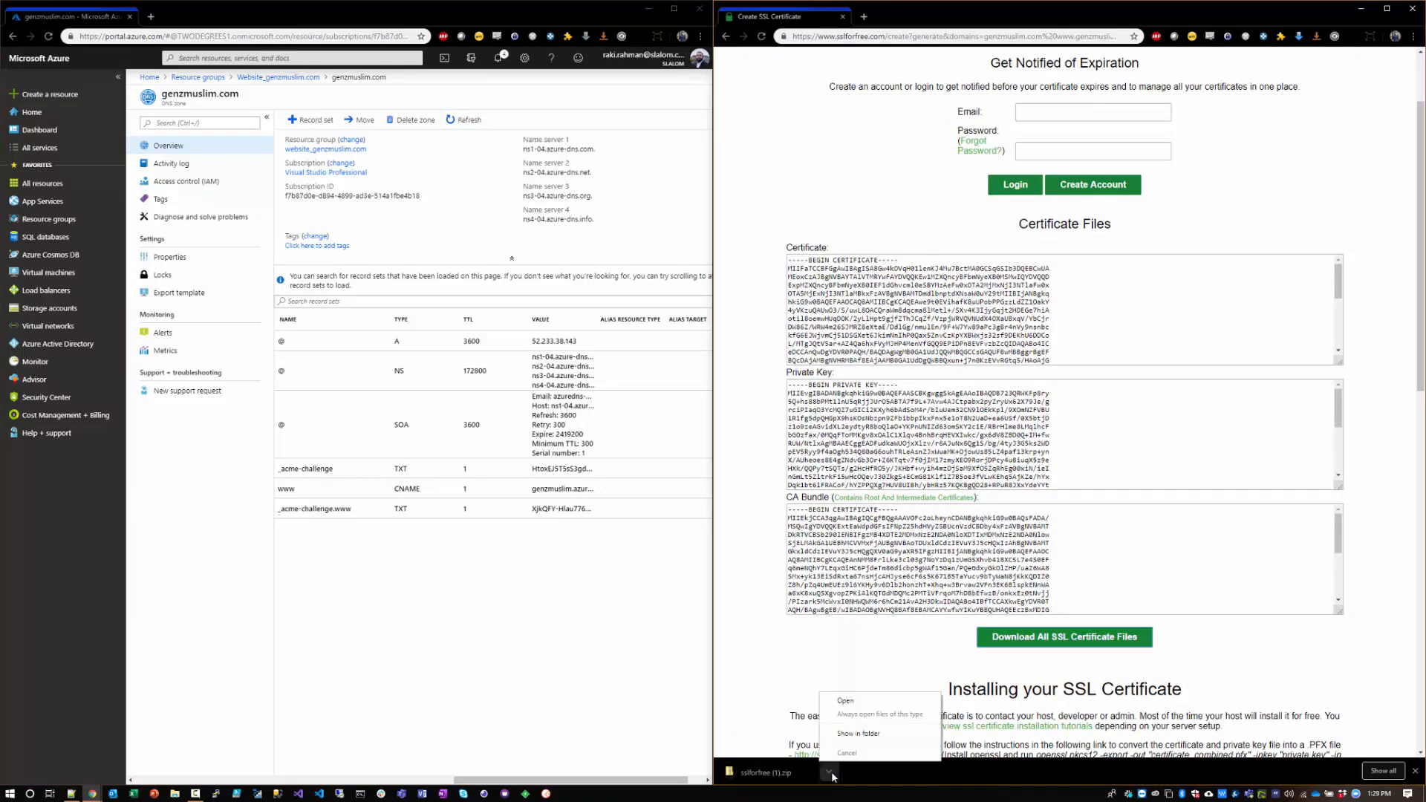
{"action": "left_click", "coordinate": [858, 733]}
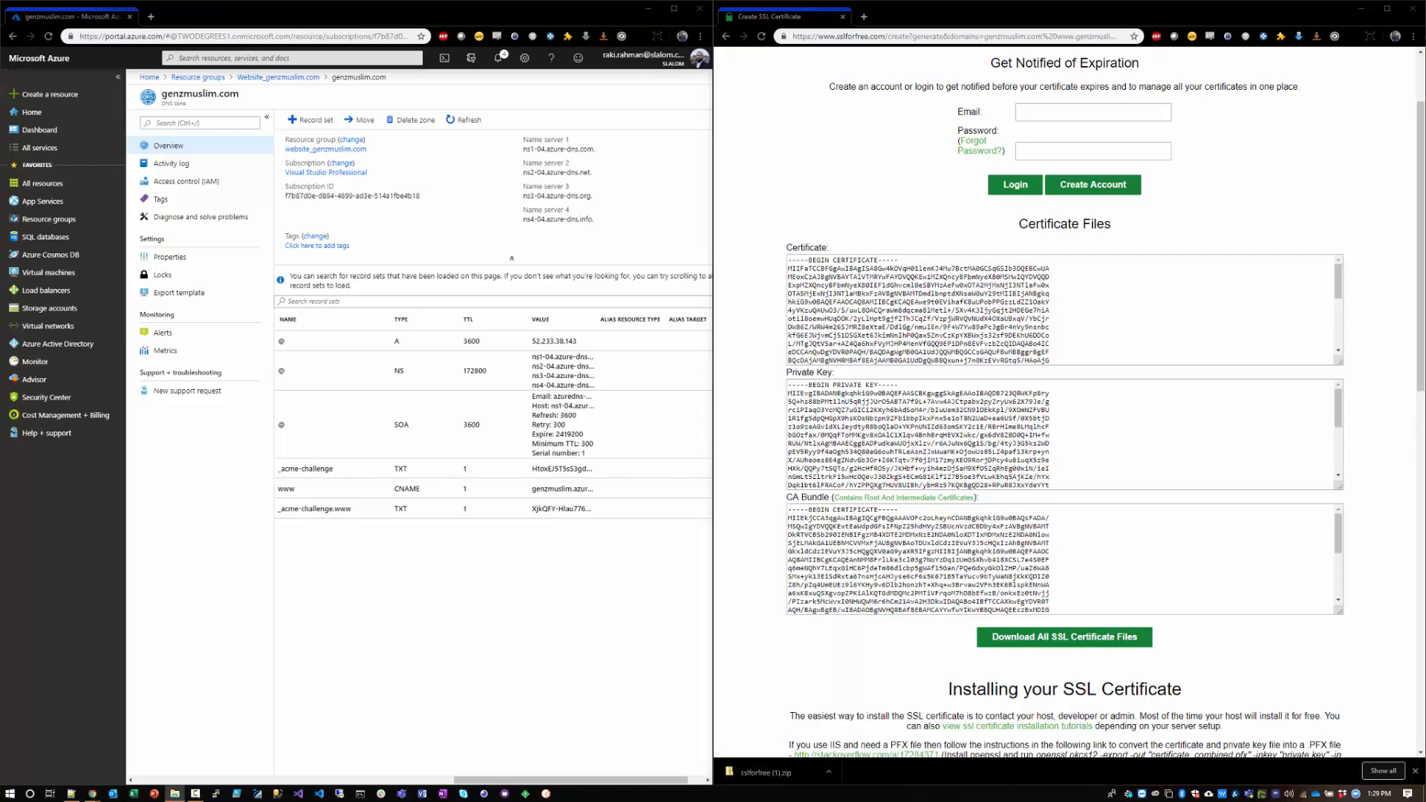
{"action": "key", "text": "Return"}
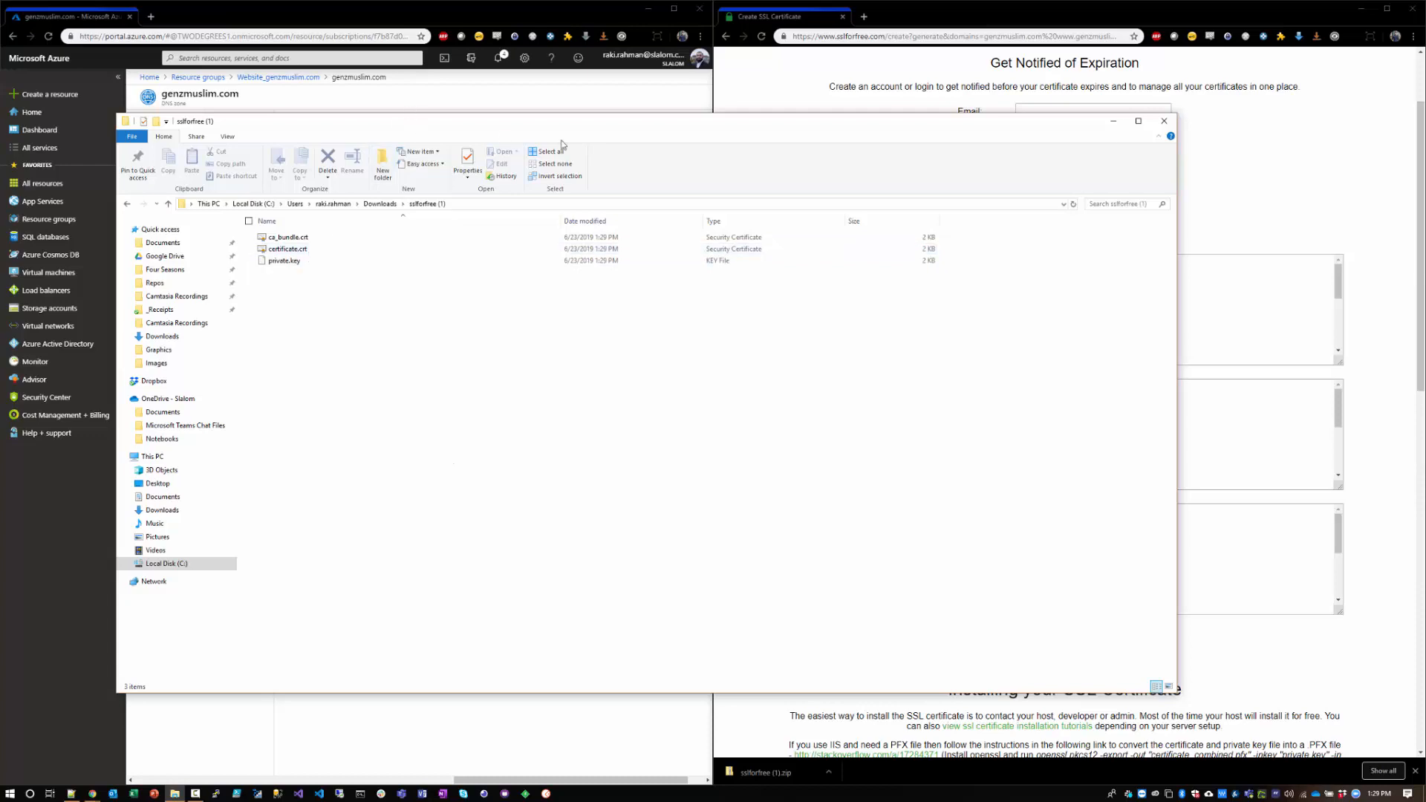
{"action": "left_click_drag", "start_coordinate": [412, 122], "coordinate": [1010, 165]}
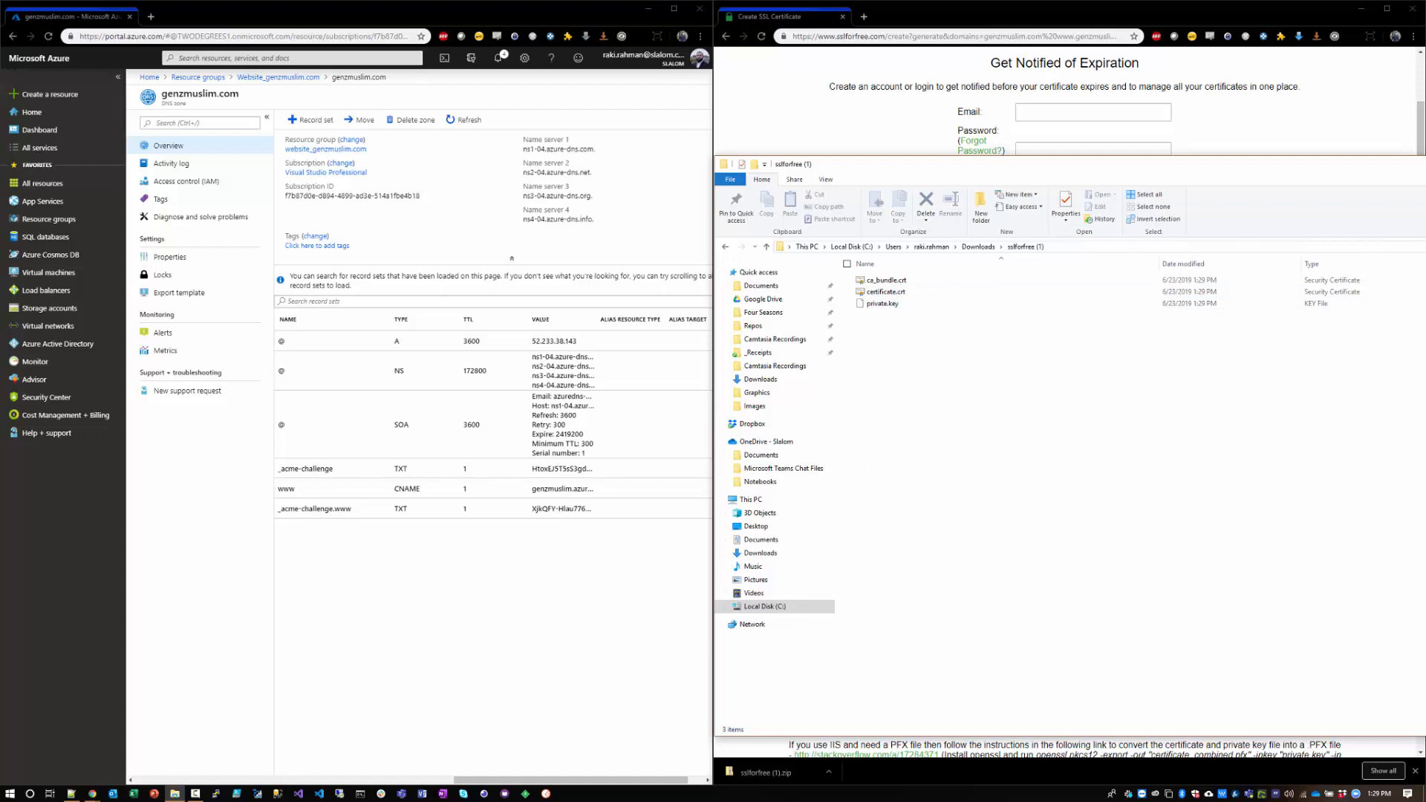
Step: Open the SSL converter at decoder.link/converter in a new browser tab beside the certificate page
{"action": "left_click", "coordinate": [72, 794]}
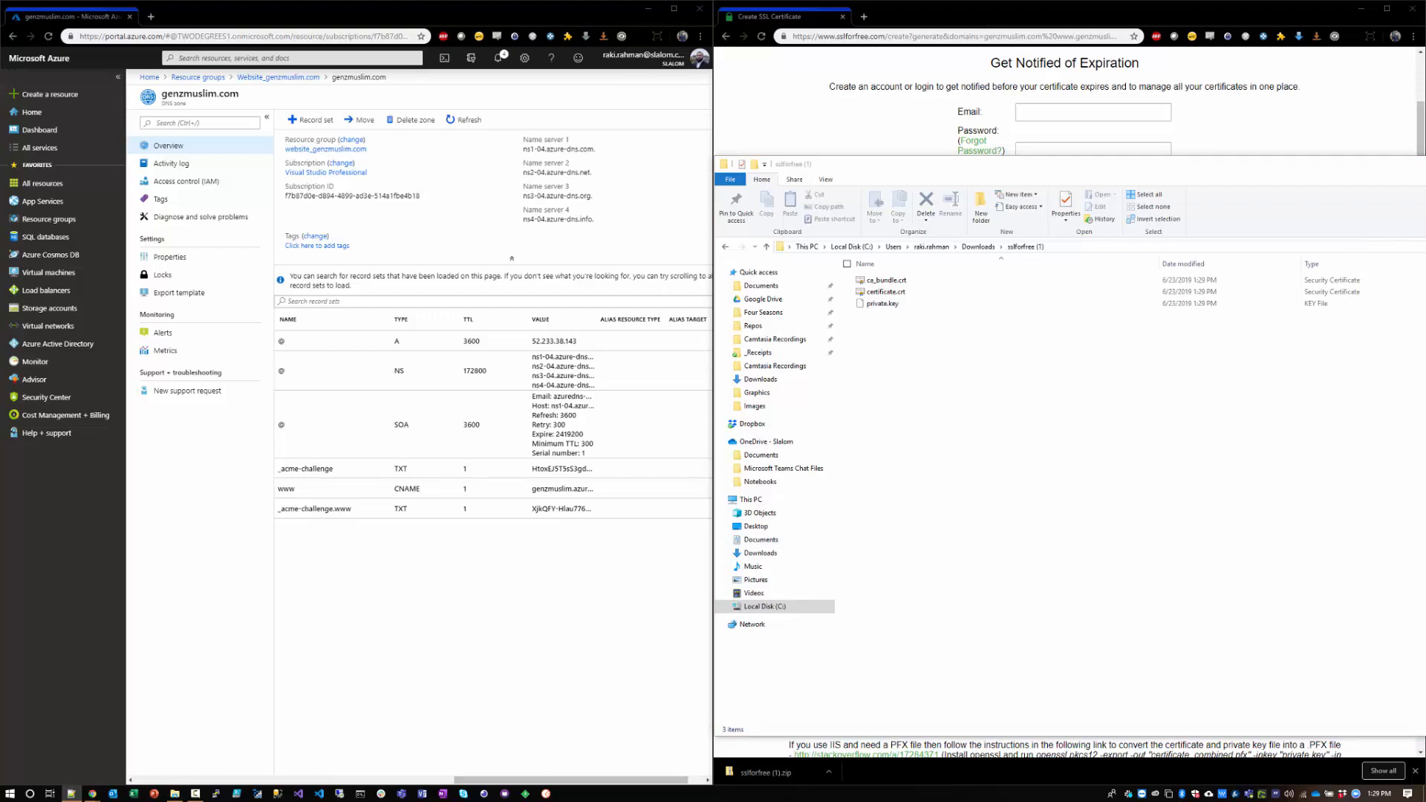
{"action": "left_click", "coordinate": [795, 72]}
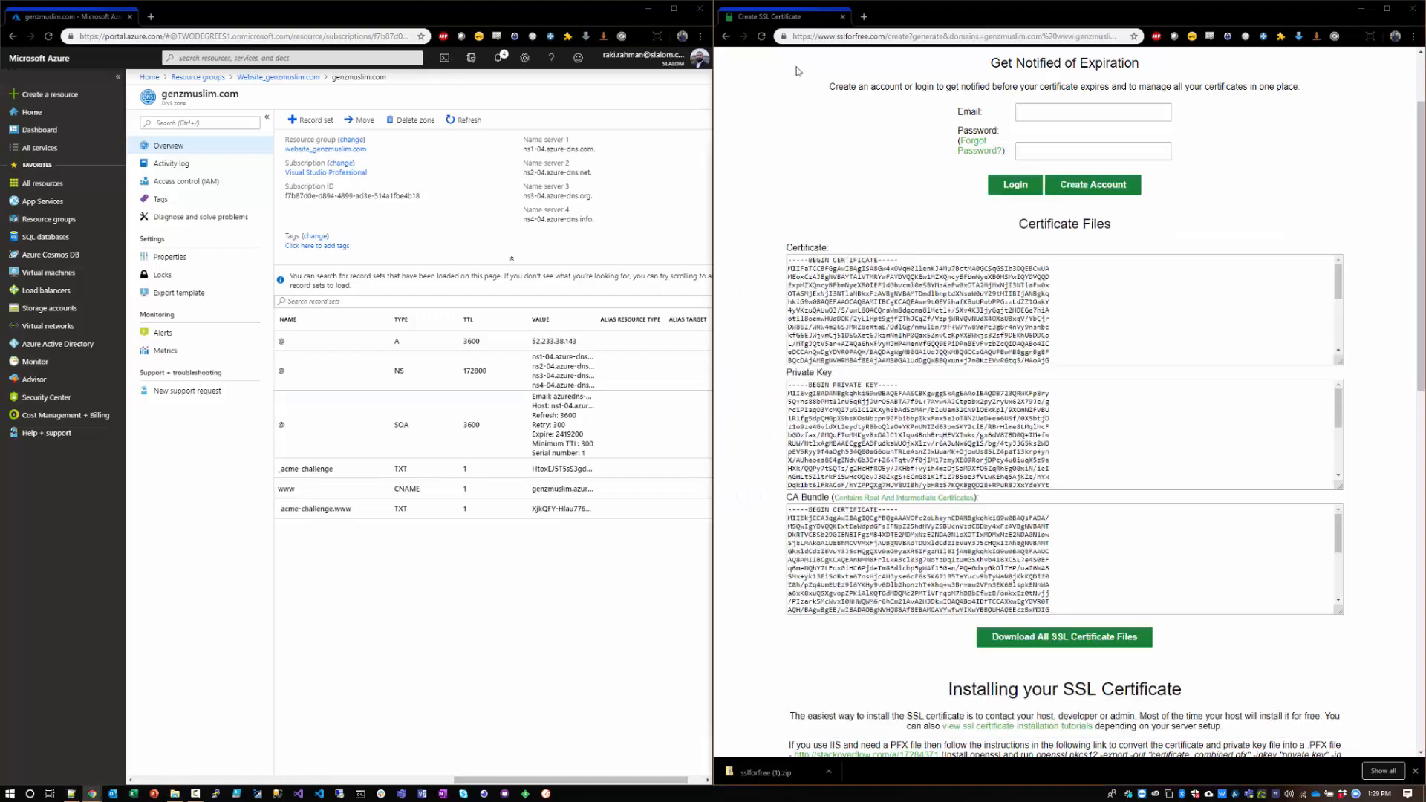
{"action": "key", "text": "ctrl+t"}
{"action": "key", "text": "ctrl+v"}
{"action": "key", "text": "Return"}
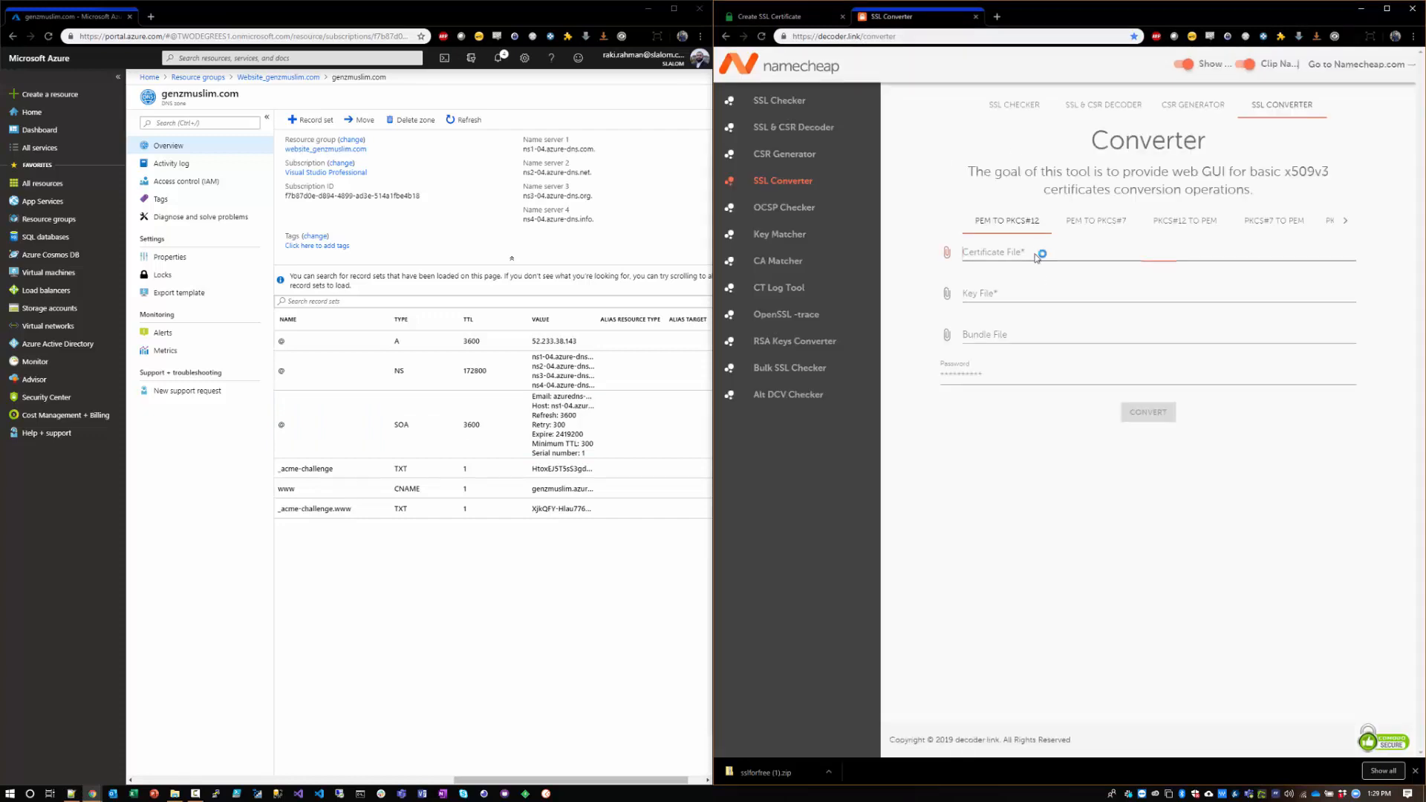
Step: Load certificate.crt from the sslforfree (1) folder in Downloads as the certificate file for the PEM to PKCS#12 conversion
{"action": "left_click", "coordinate": [1104, 252]}
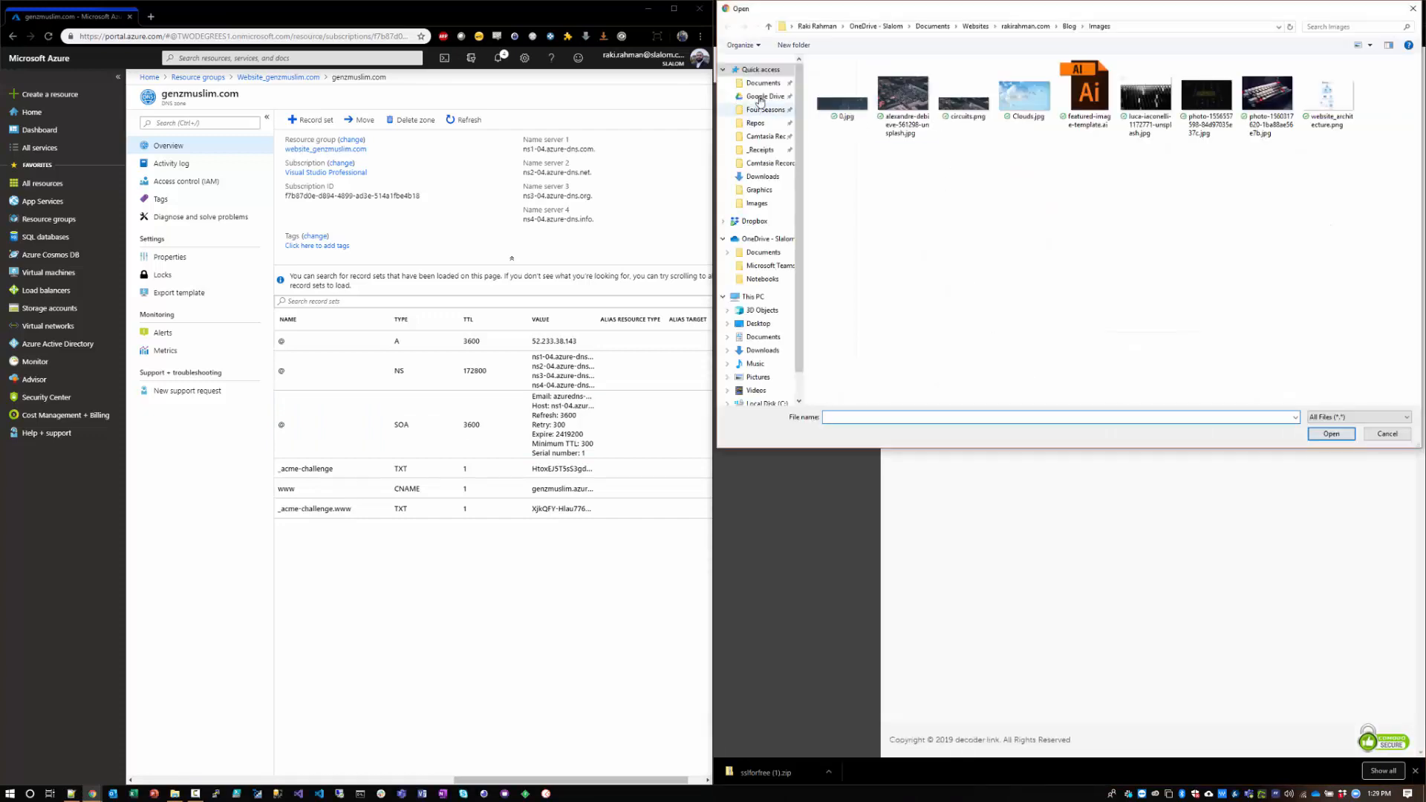
{"action": "left_click", "coordinate": [763, 350]}
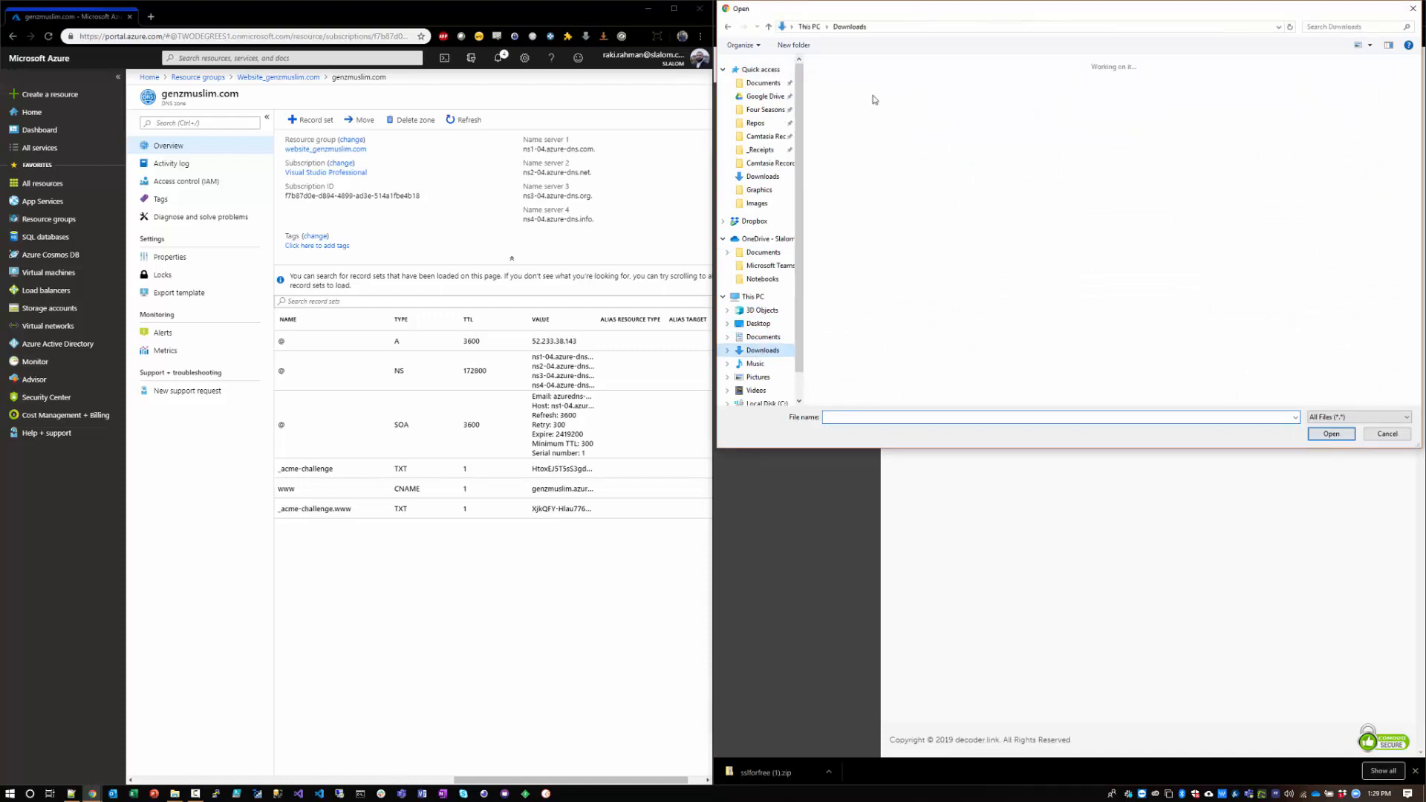
{"action": "double_click", "coordinate": [841, 93]}
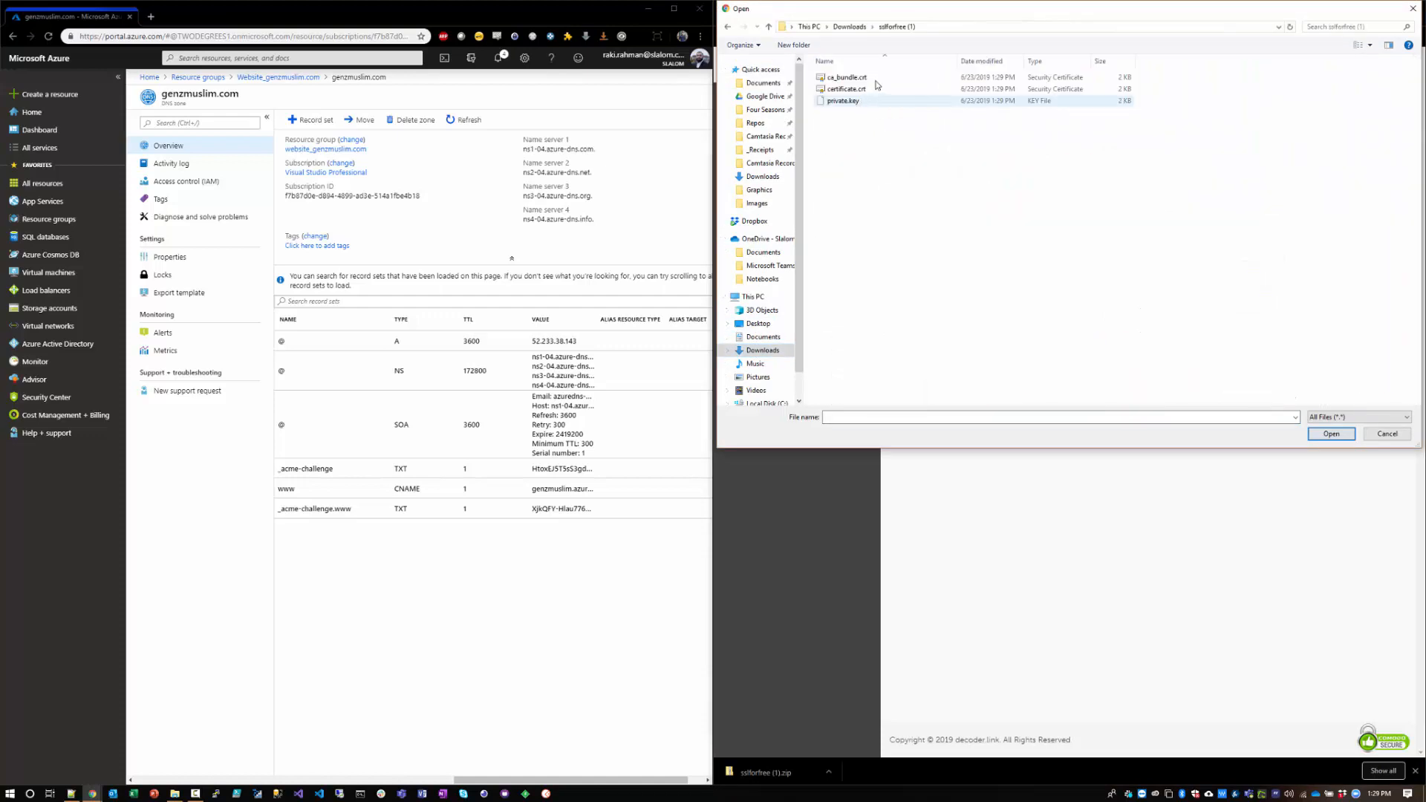
{"action": "left_click_drag", "start_coordinate": [920, 10], "coordinate": [315, 268]}
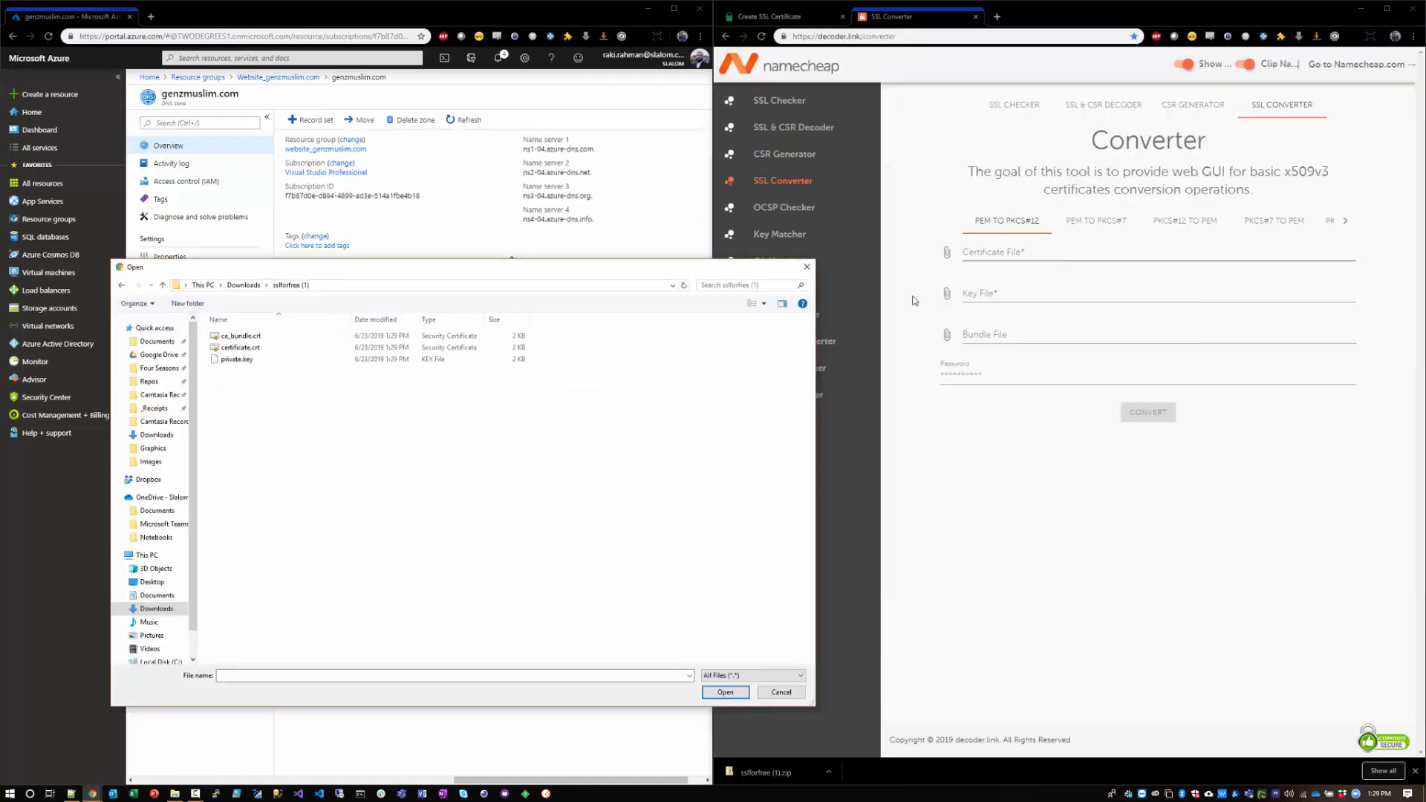
{"action": "double_click", "coordinate": [238, 348]}
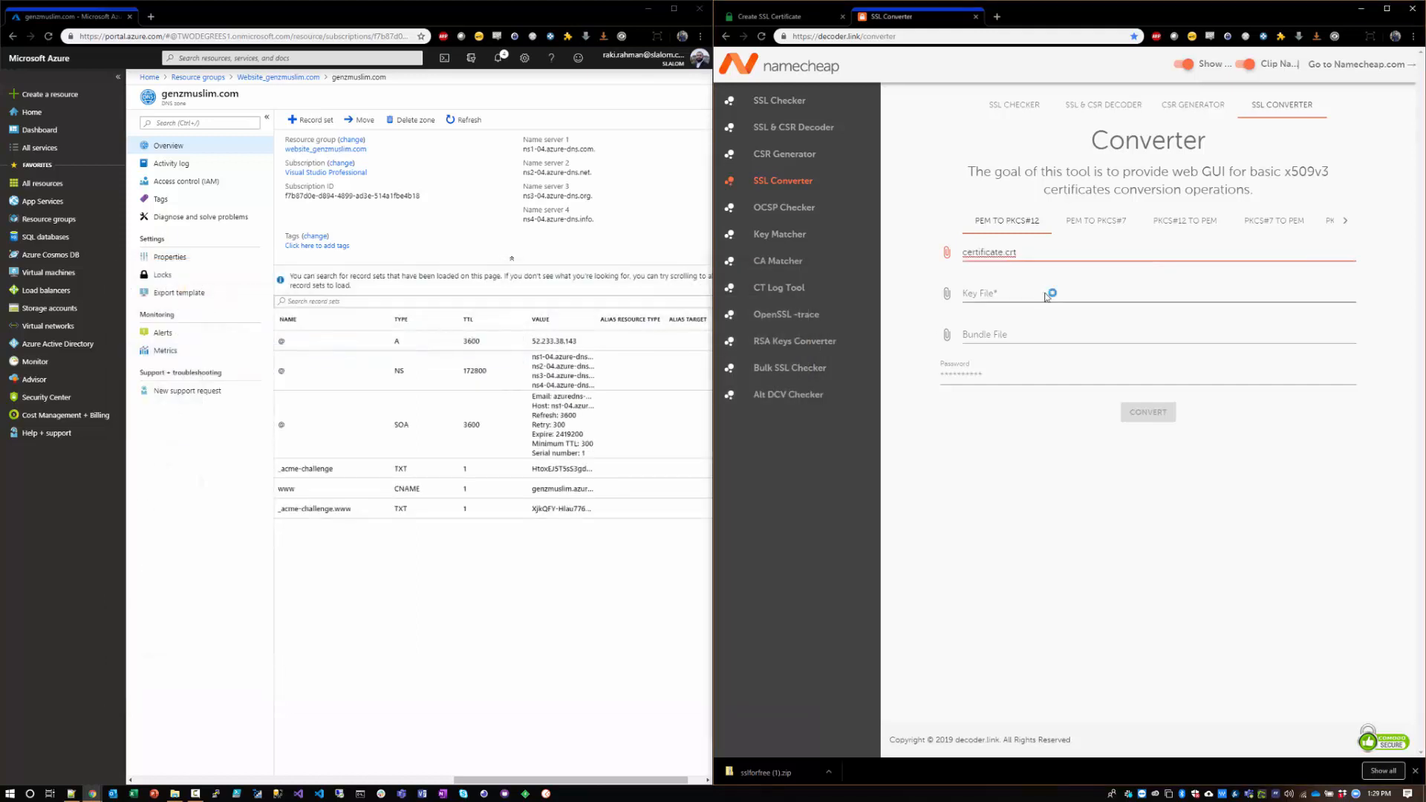
Step: Add private.key as the key file and ca_bundle.crt as the bundle file
{"action": "left_click", "coordinate": [1037, 297]}
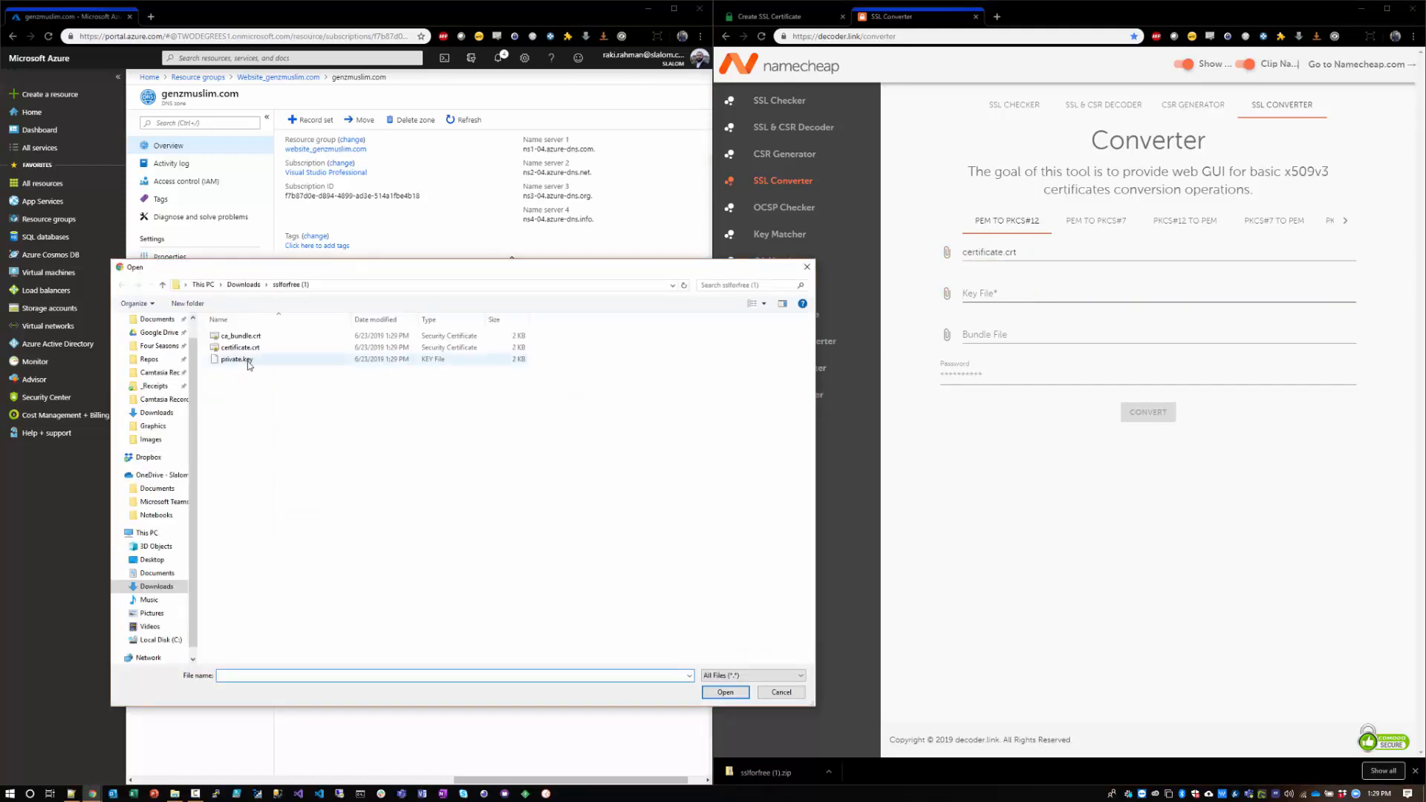
{"action": "double_click", "coordinate": [245, 359]}
{"action": "left_click", "coordinate": [1066, 335]}
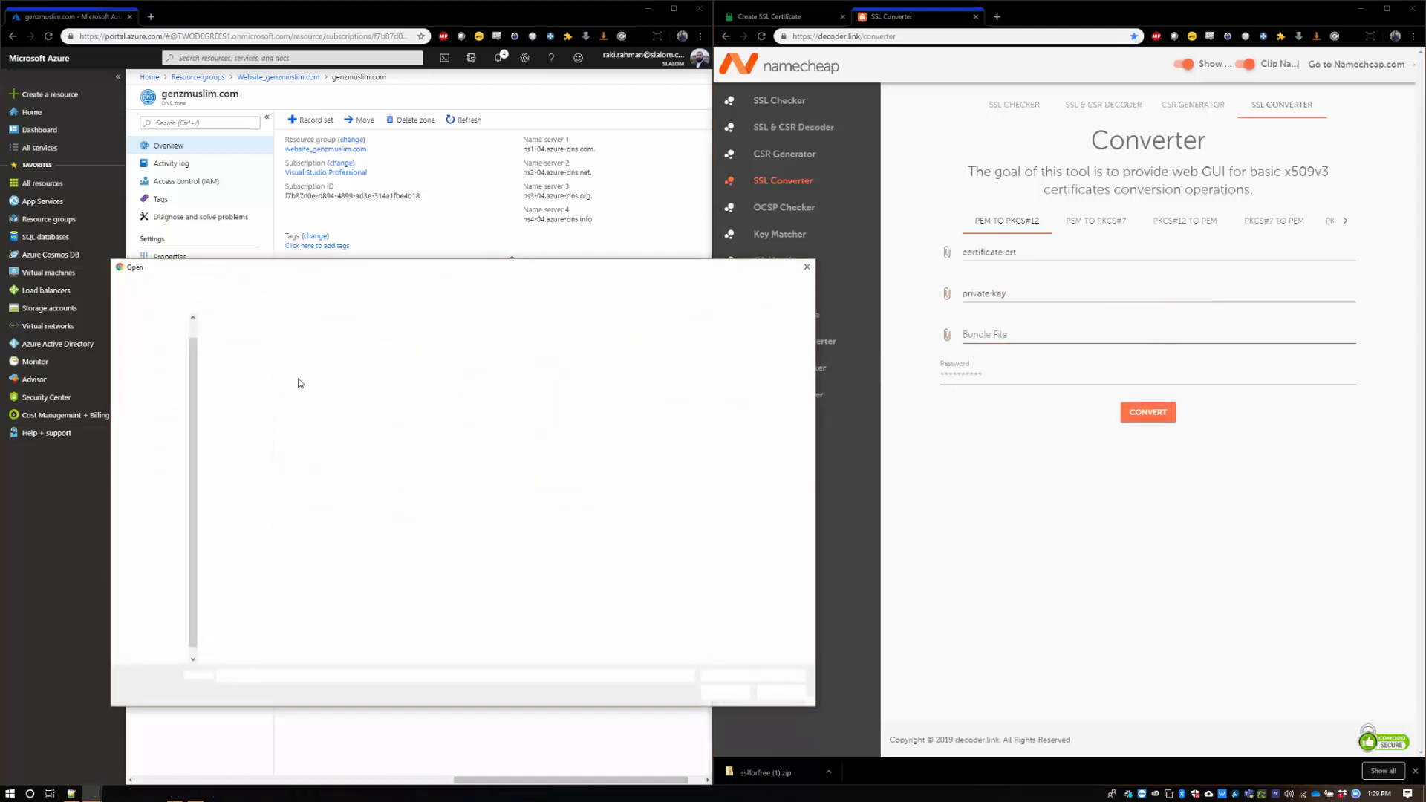
{"action": "double_click", "coordinate": [240, 335]}
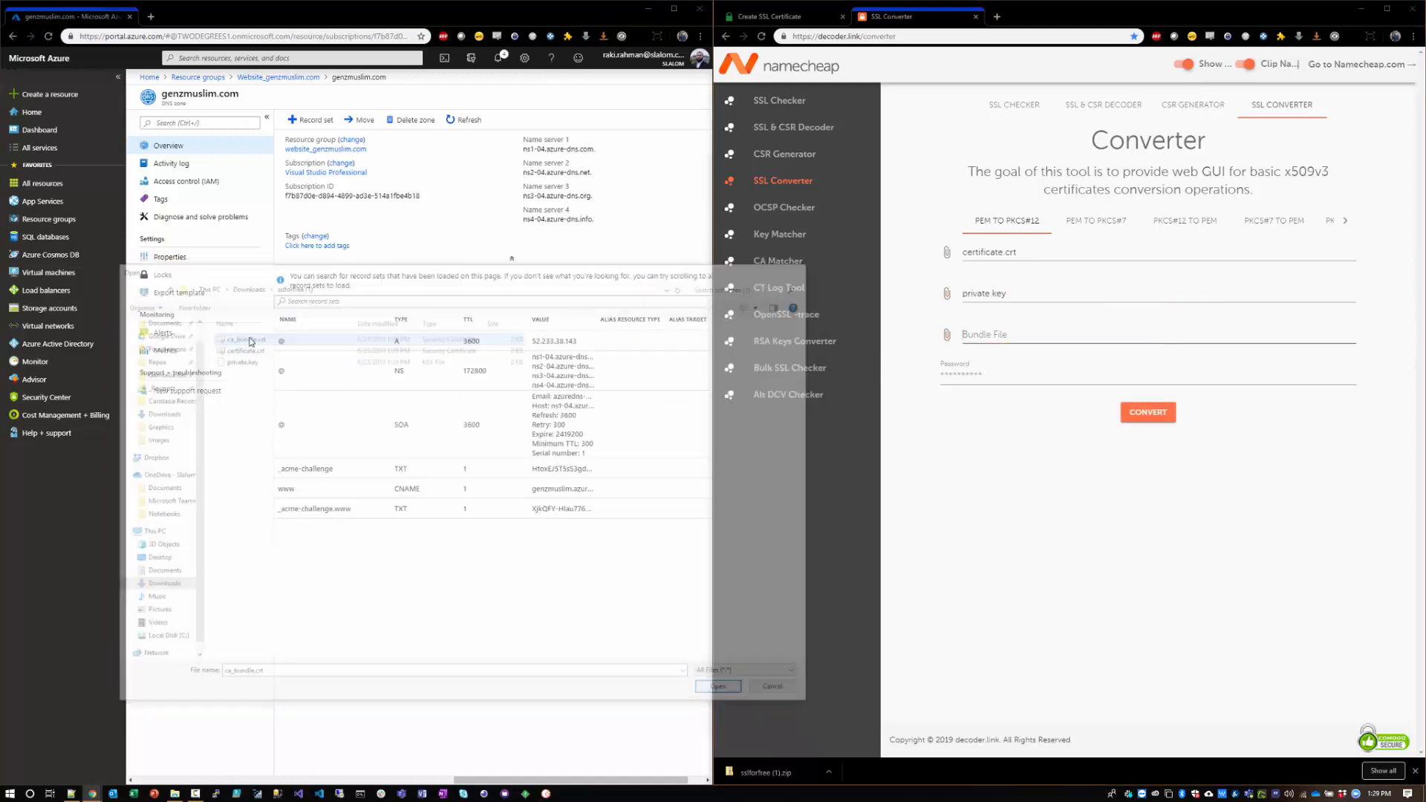
Step: Enter the certificate password, convert the files to PKCS#12 and download the result
{"action": "left_click", "coordinate": [977, 372]}
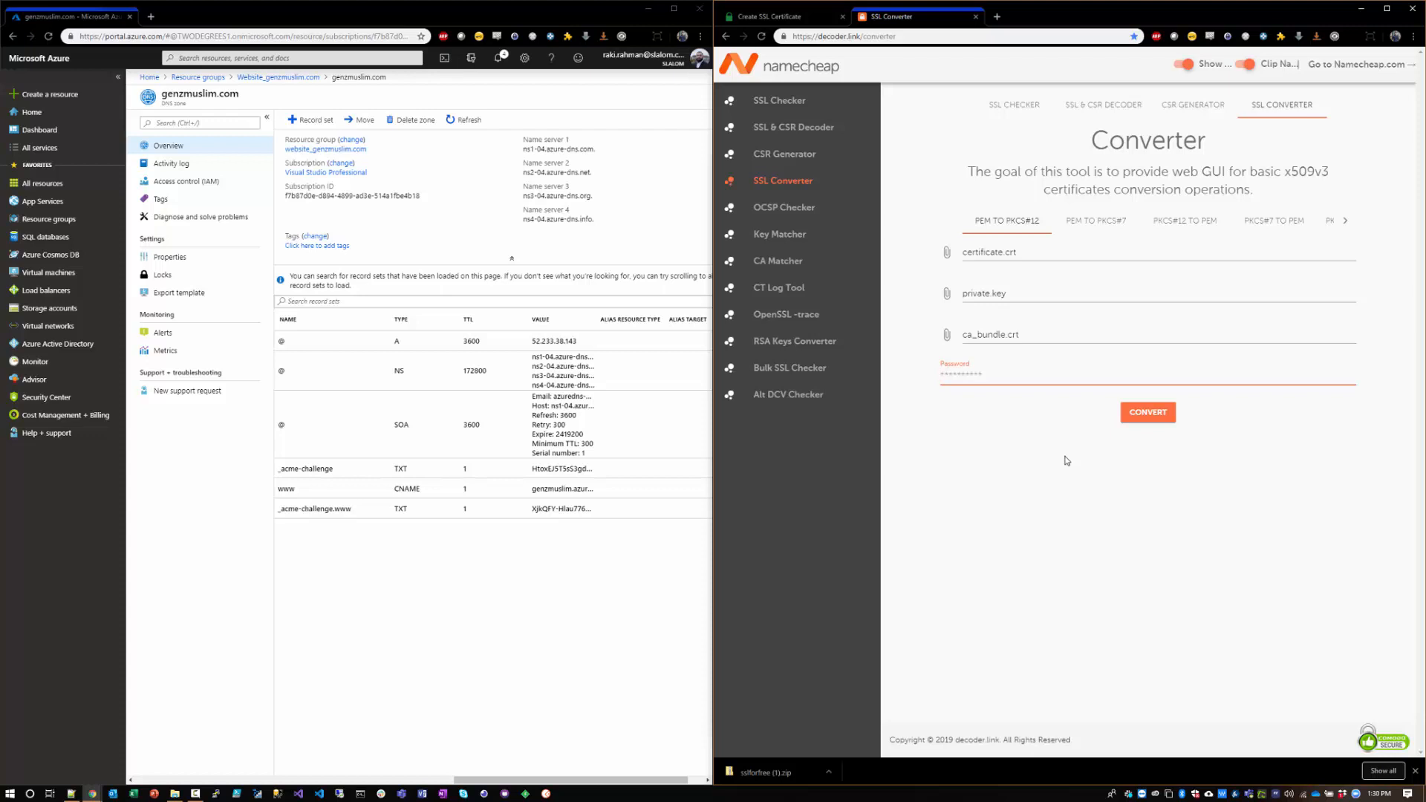
{"action": "type", "text": "***"}
{"action": "left_click", "coordinate": [1142, 414]}
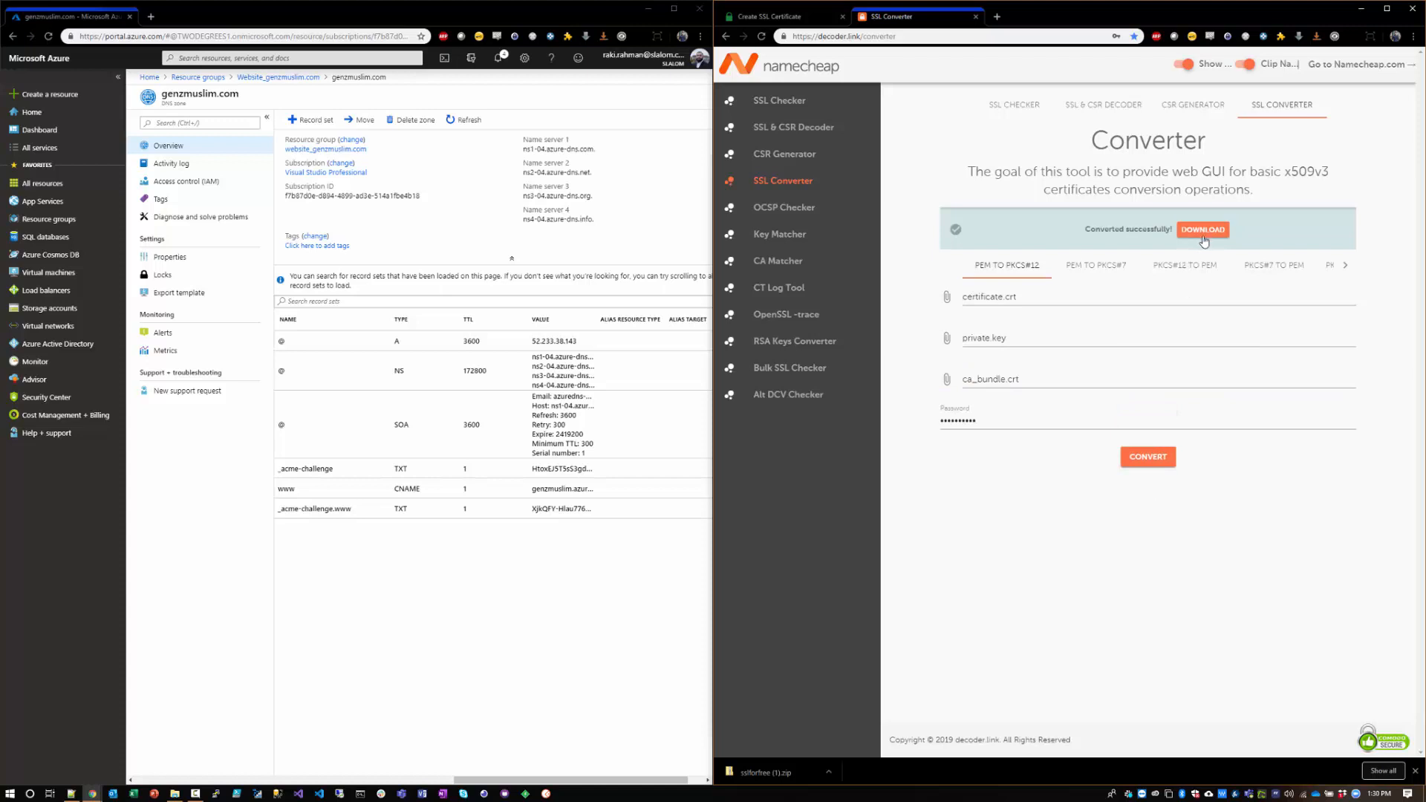
{"action": "left_click", "coordinate": [1203, 229]}
Step: Show the converter's downloaded zip archive in the Downloads folder and extract it there
{"action": "left_click", "coordinate": [829, 772]}
{"action": "left_click", "coordinate": [859, 734]}
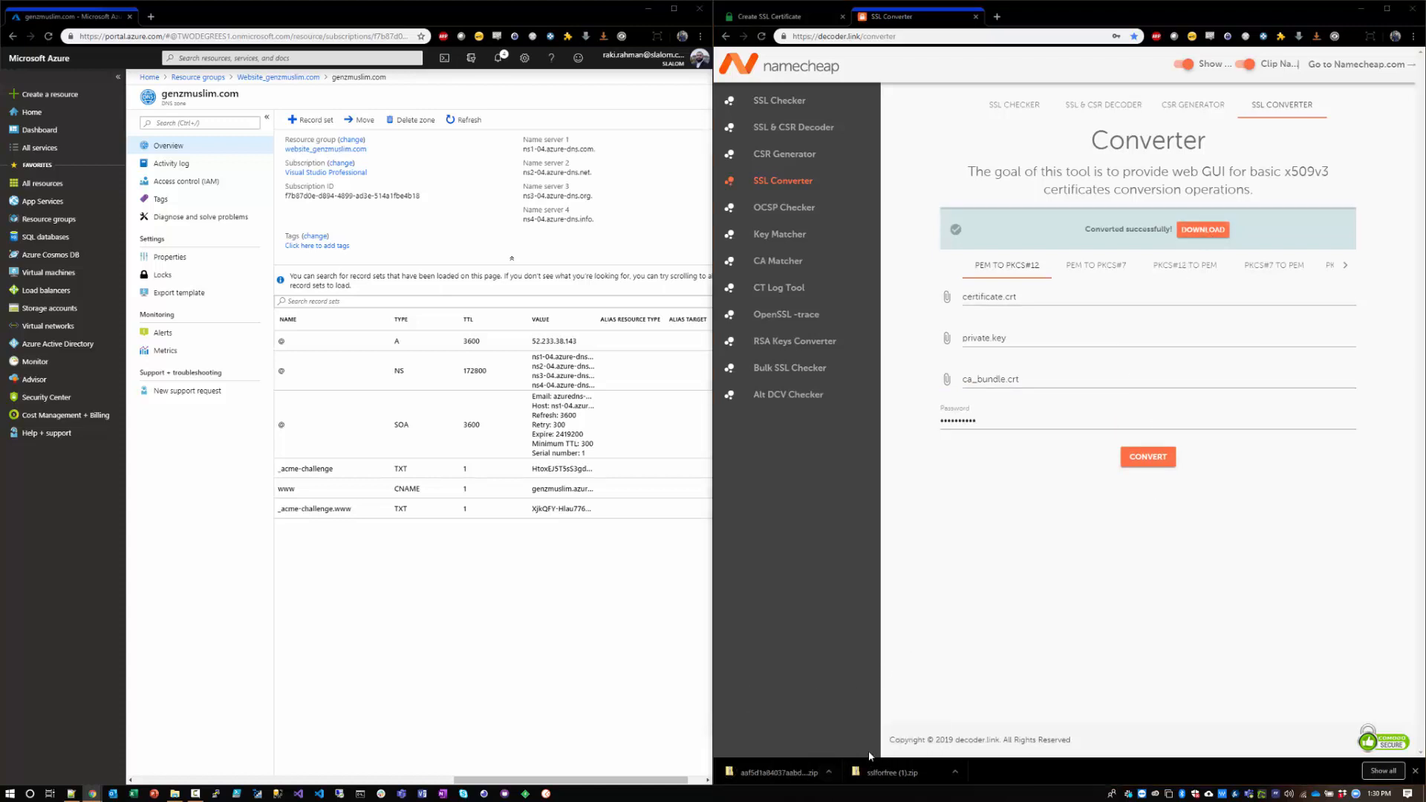
{"action": "left_click_drag", "start_coordinate": [546, 11], "coordinate": [618, 102]}
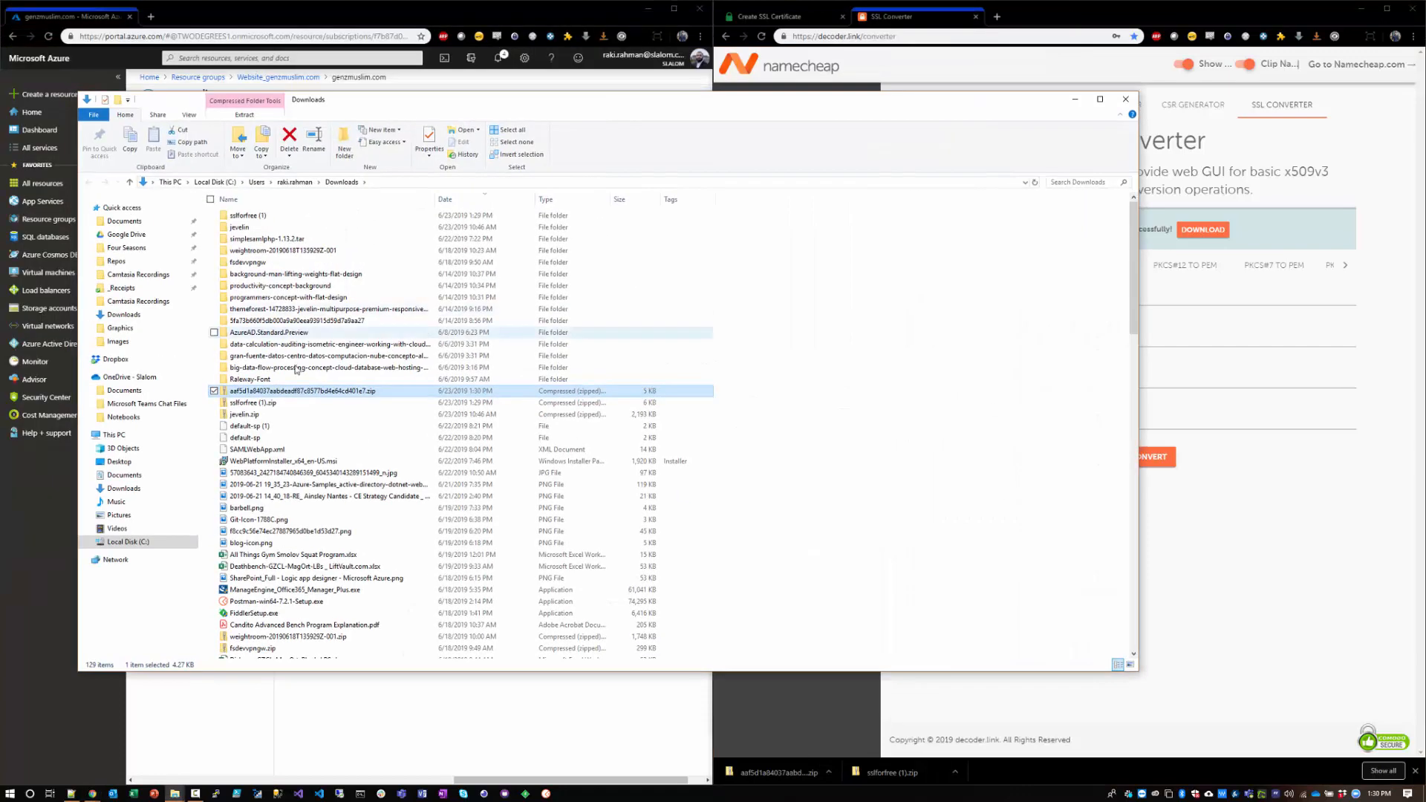
{"action": "right_click", "coordinate": [293, 391]}
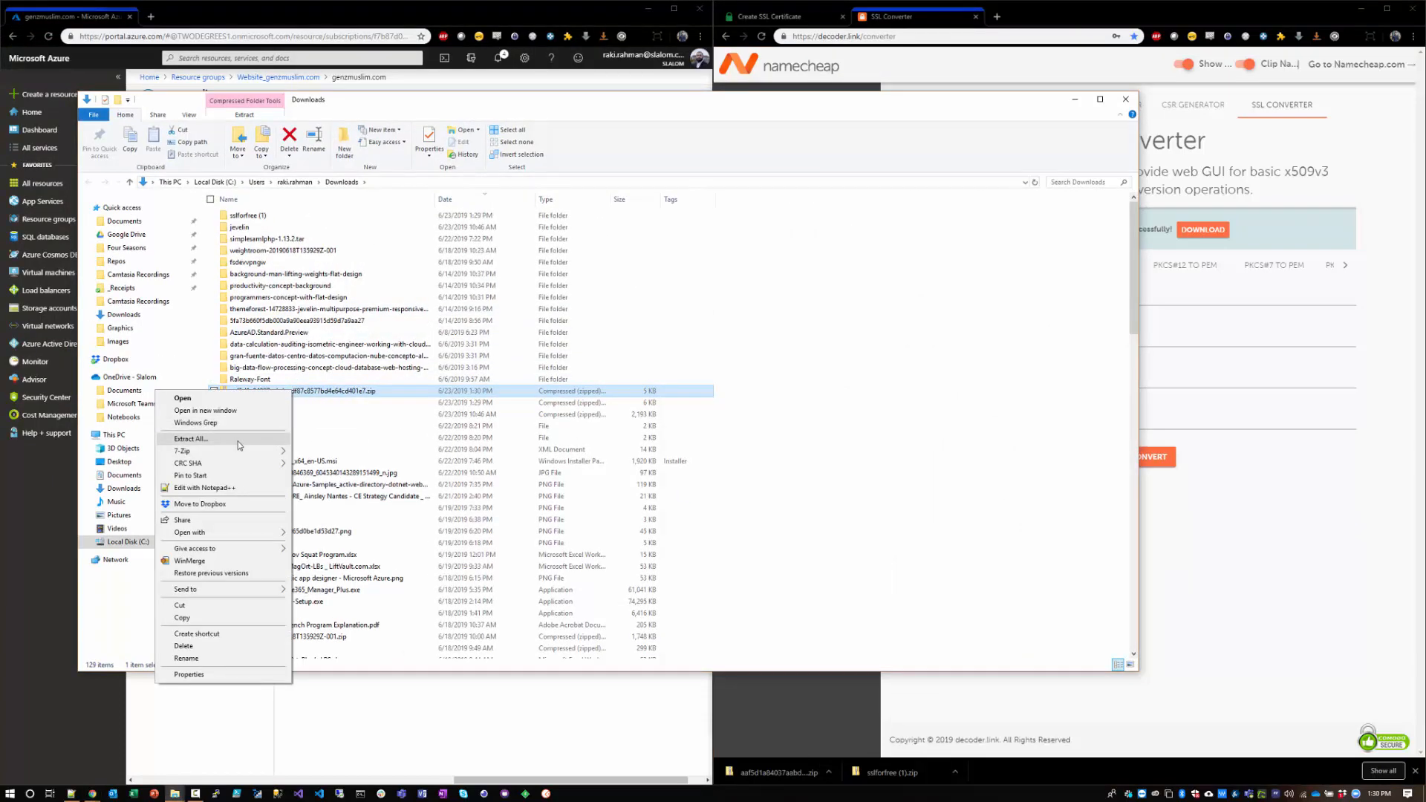
{"action": "left_click", "coordinate": [239, 442]}
{"action": "left_click", "coordinate": [813, 506]}
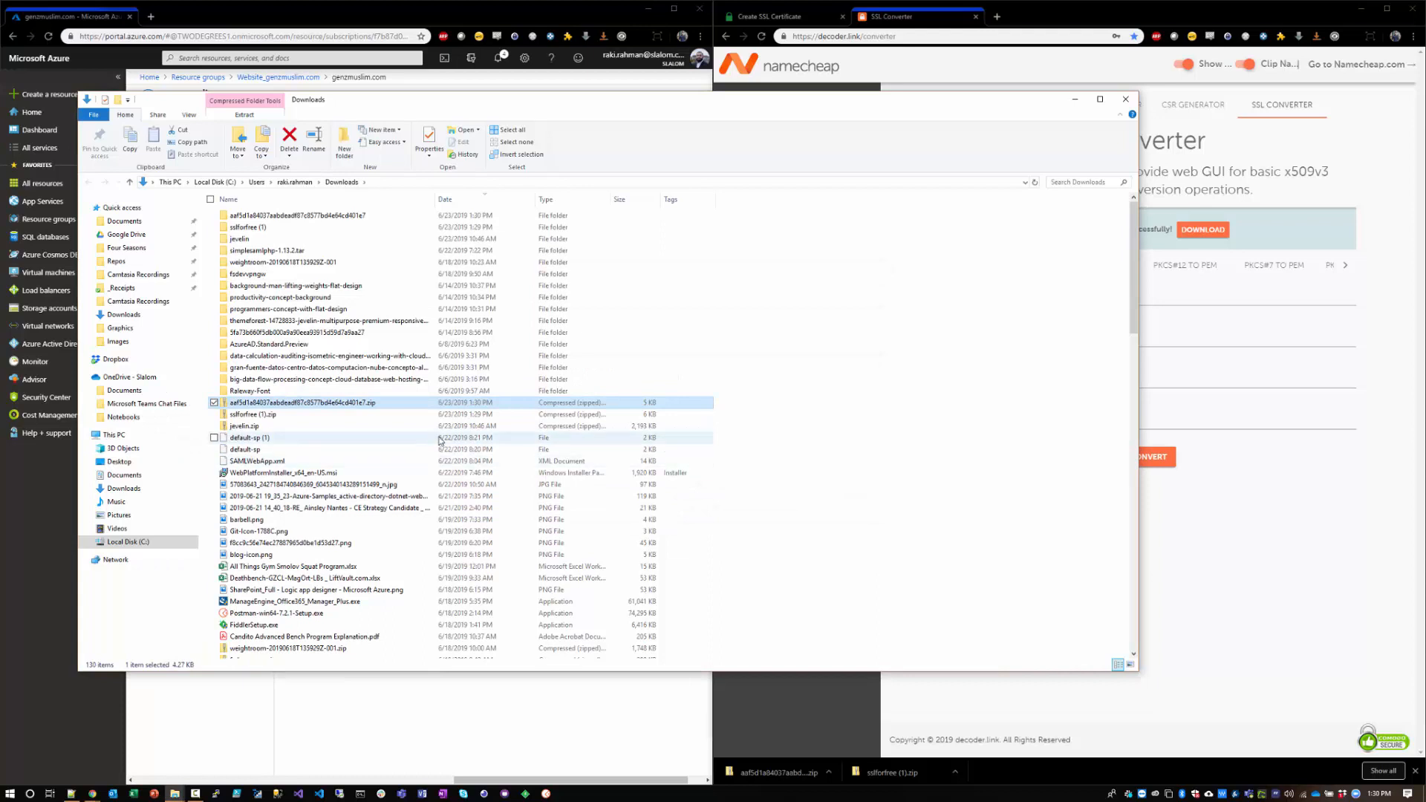
Step: Place the extracted PFX file in the sslforfree (1) folder with the other certificate files
{"action": "double_click", "coordinate": [288, 216]}
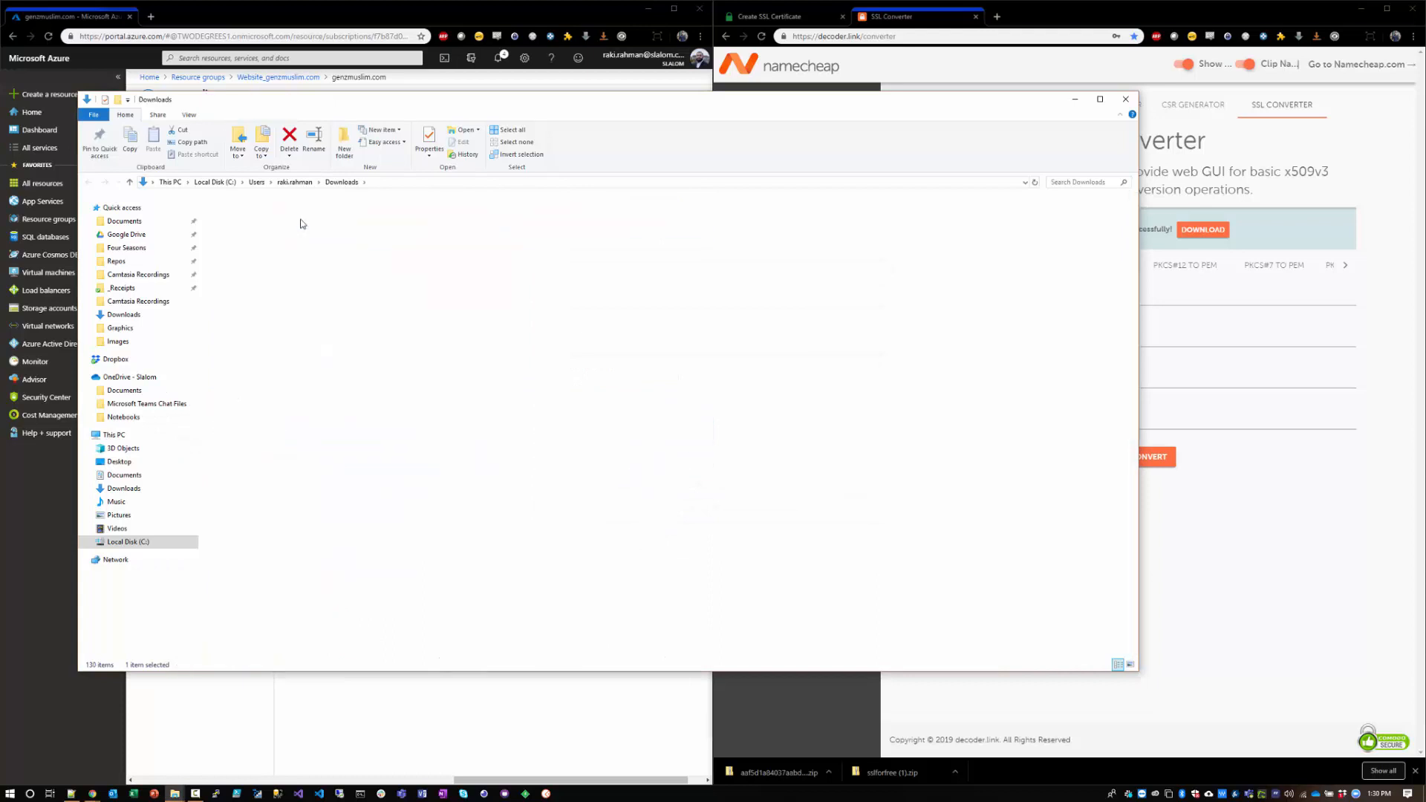
{"action": "left_click", "coordinate": [288, 217]}
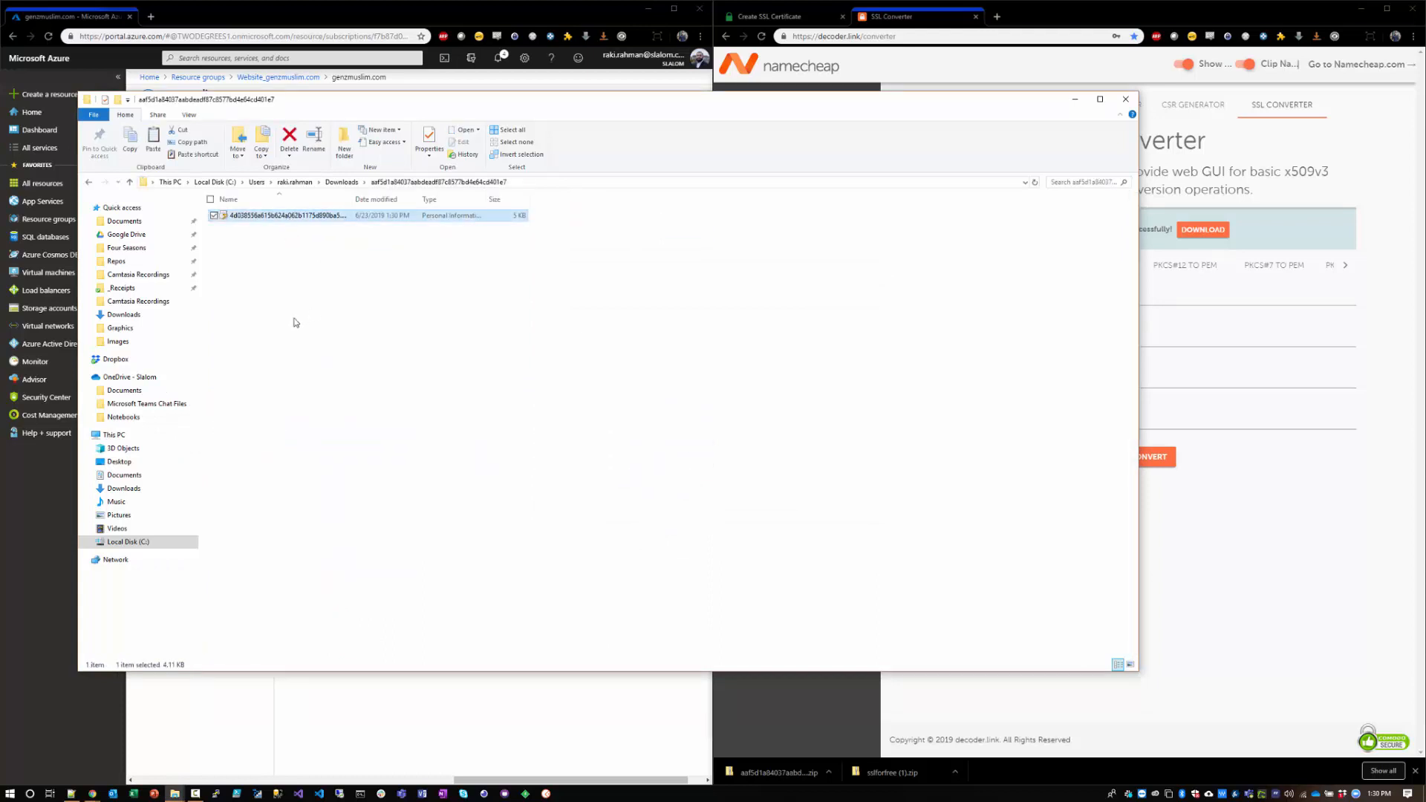
{"action": "left_click", "coordinate": [88, 183]}
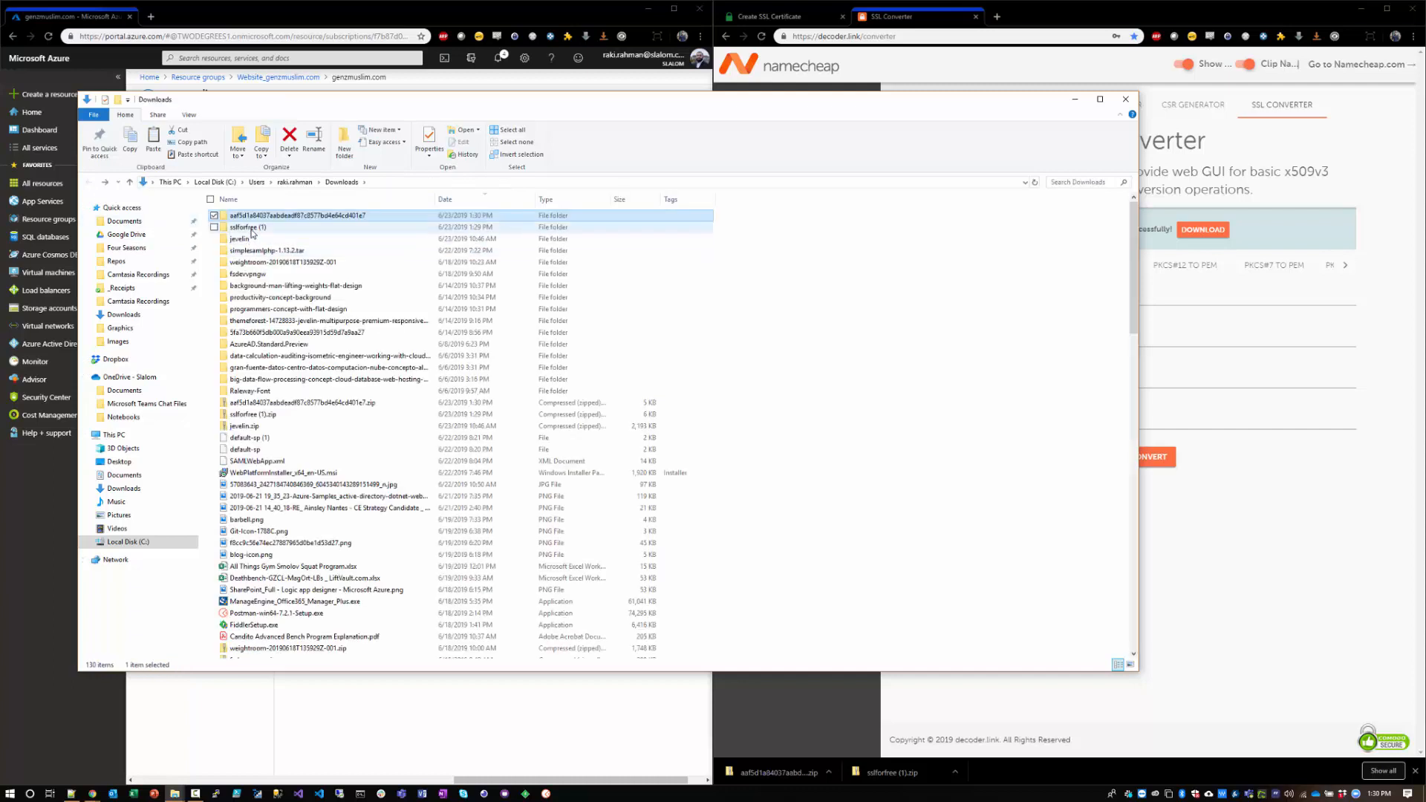
{"action": "double_click", "coordinate": [282, 228]}
{"action": "key", "text": "ctrl+v"}
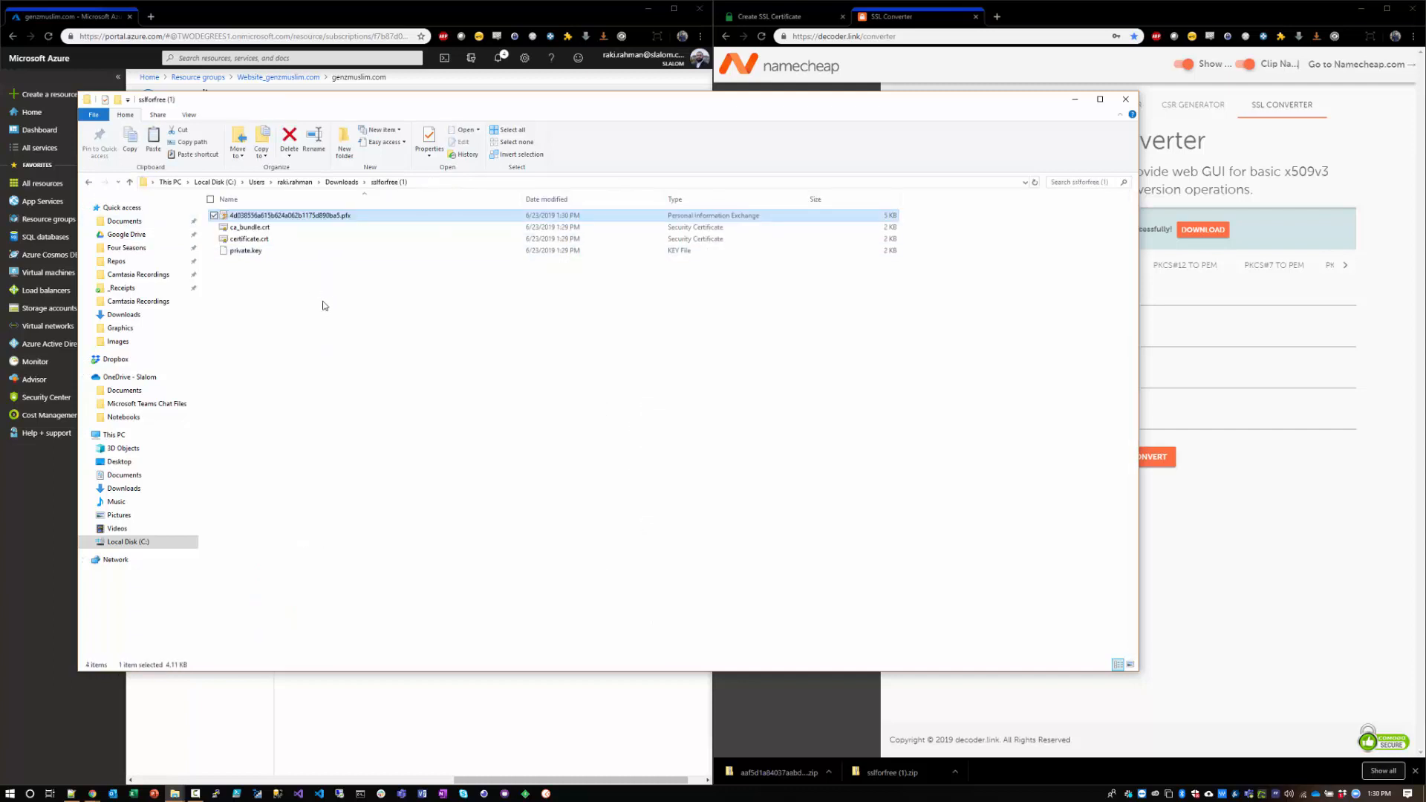
Step: Rename the PFX file as genzmuslim.pfx, select all files in the folder, and put the file window away
{"action": "key", "text": "F2"}
{"action": "type", "text": "genzm"}
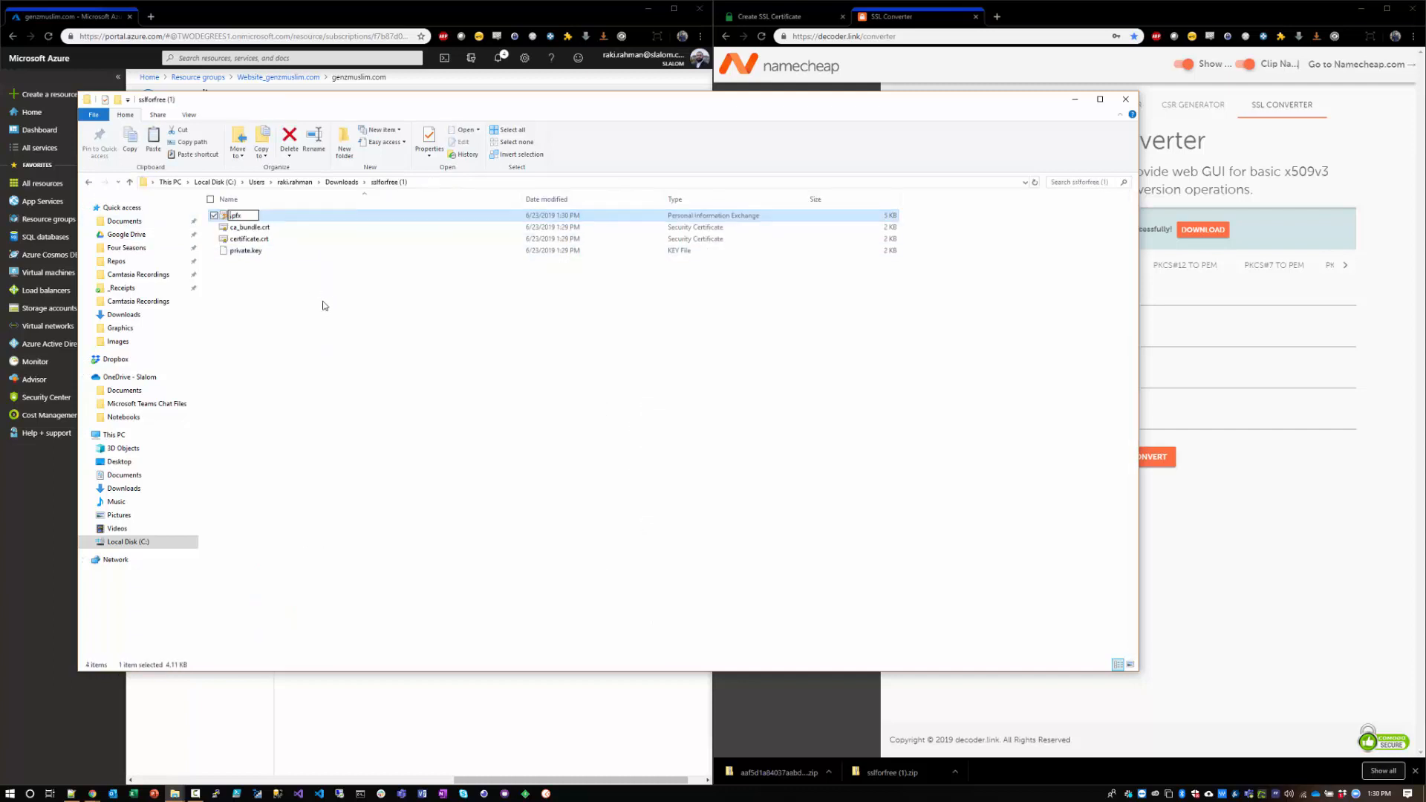
{"action": "type", "text": "usl"}
{"action": "type", "text": "im"}
{"action": "key", "text": "Return"}
{"action": "left_click_drag", "start_coordinate": [322, 305], "coordinate": [202, 208]}
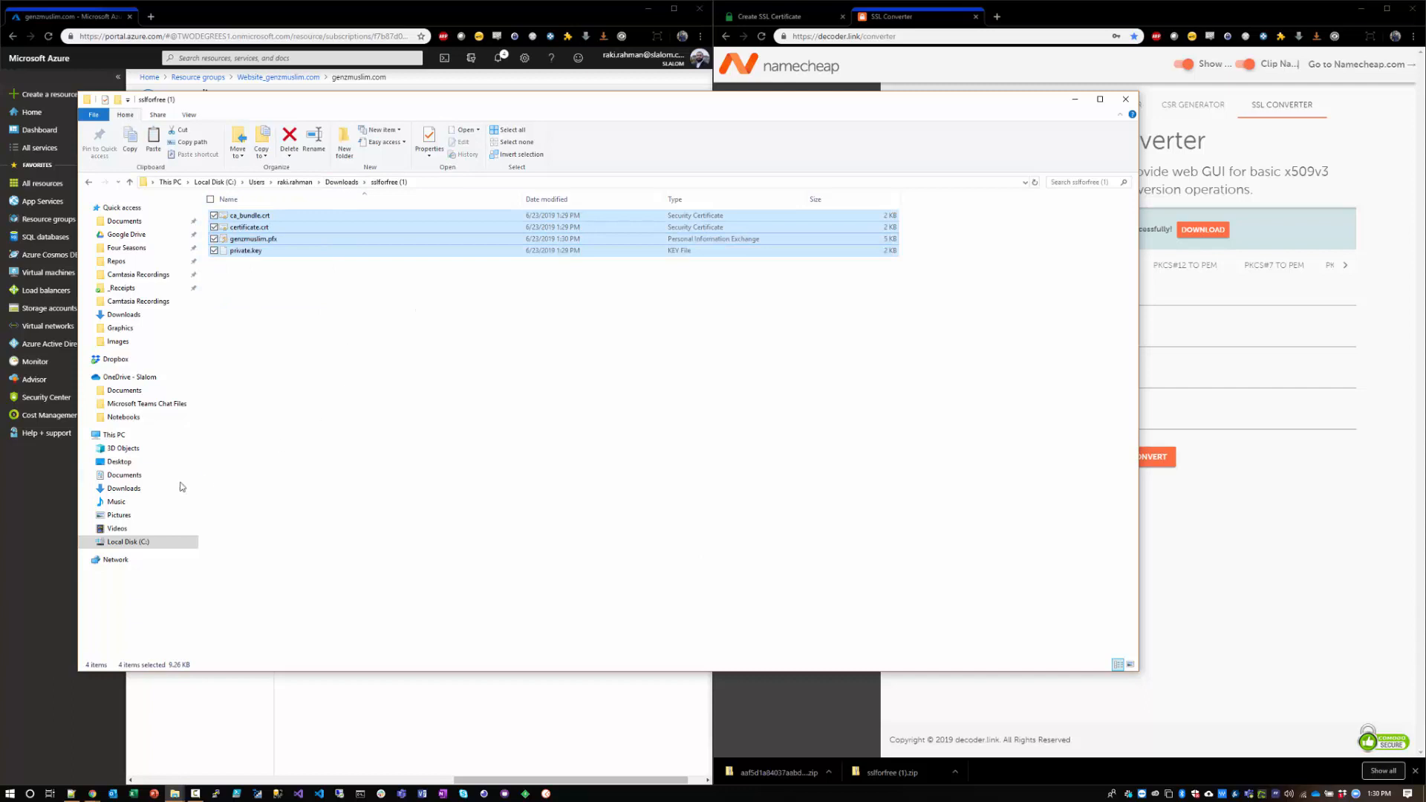
{"action": "left_click_drag", "start_coordinate": [467, 104], "coordinate": [668, 801]}
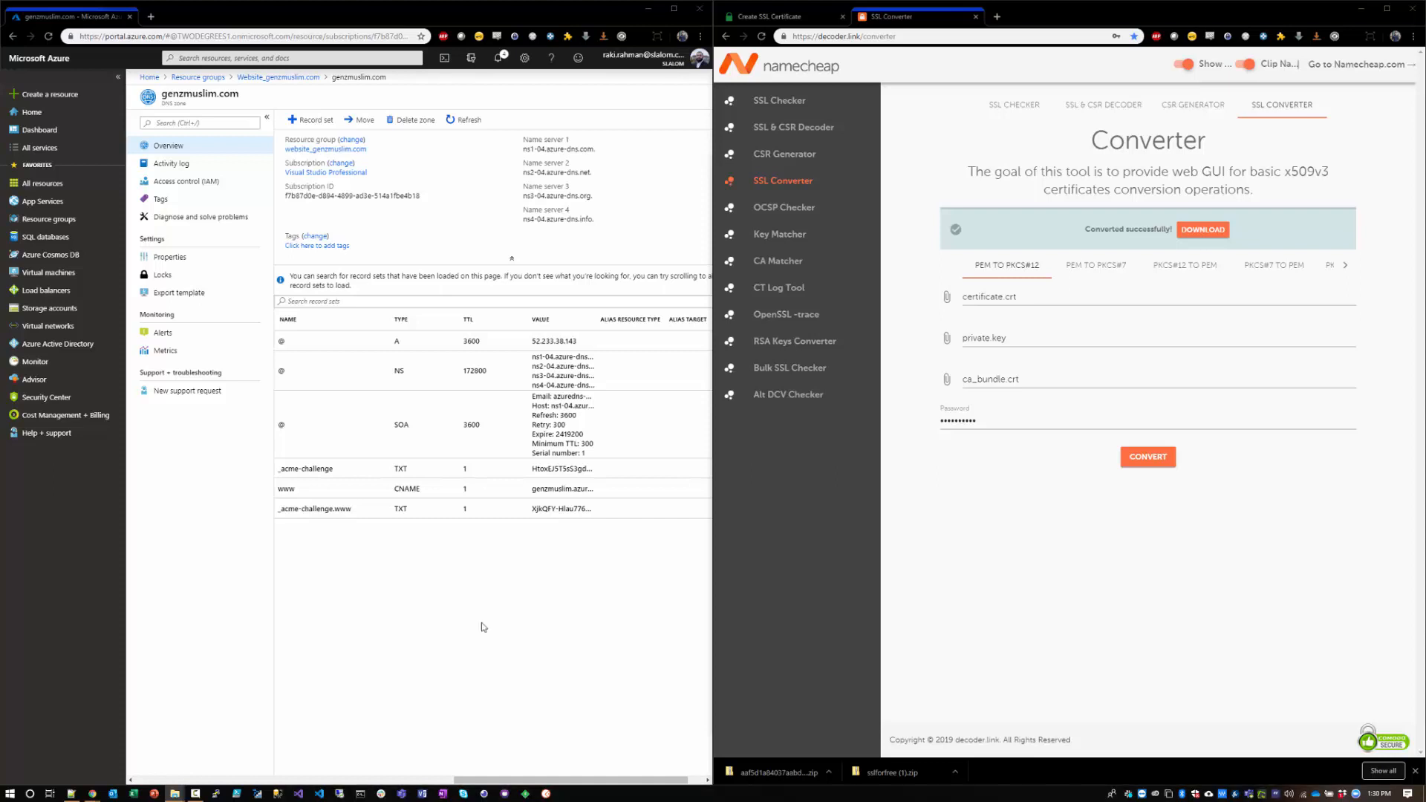
Step: Open the genzmuslim App Service from the Website_genzmuslim.com resource group
{"action": "left_click", "coordinate": [54, 219]}
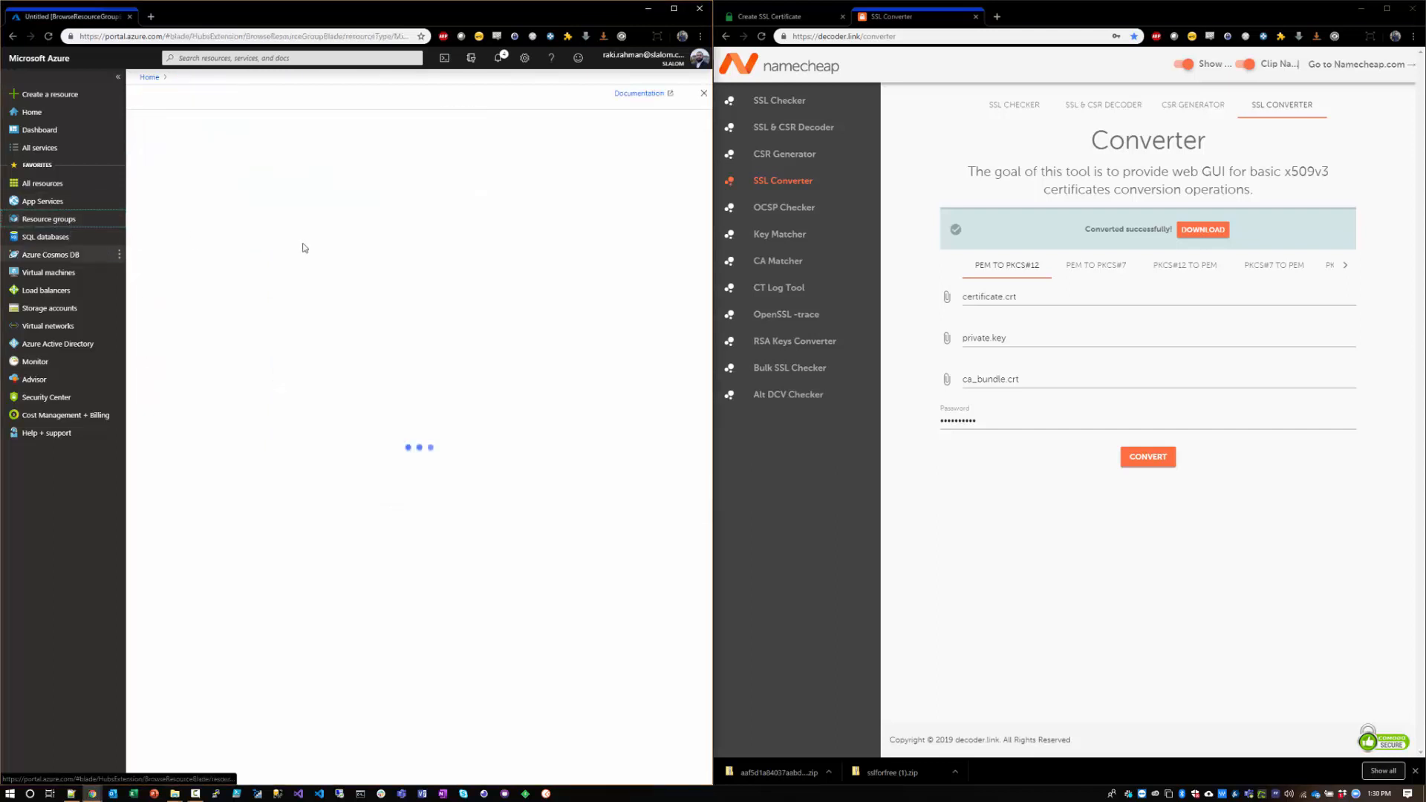
{"action": "left_click", "coordinate": [231, 214]}
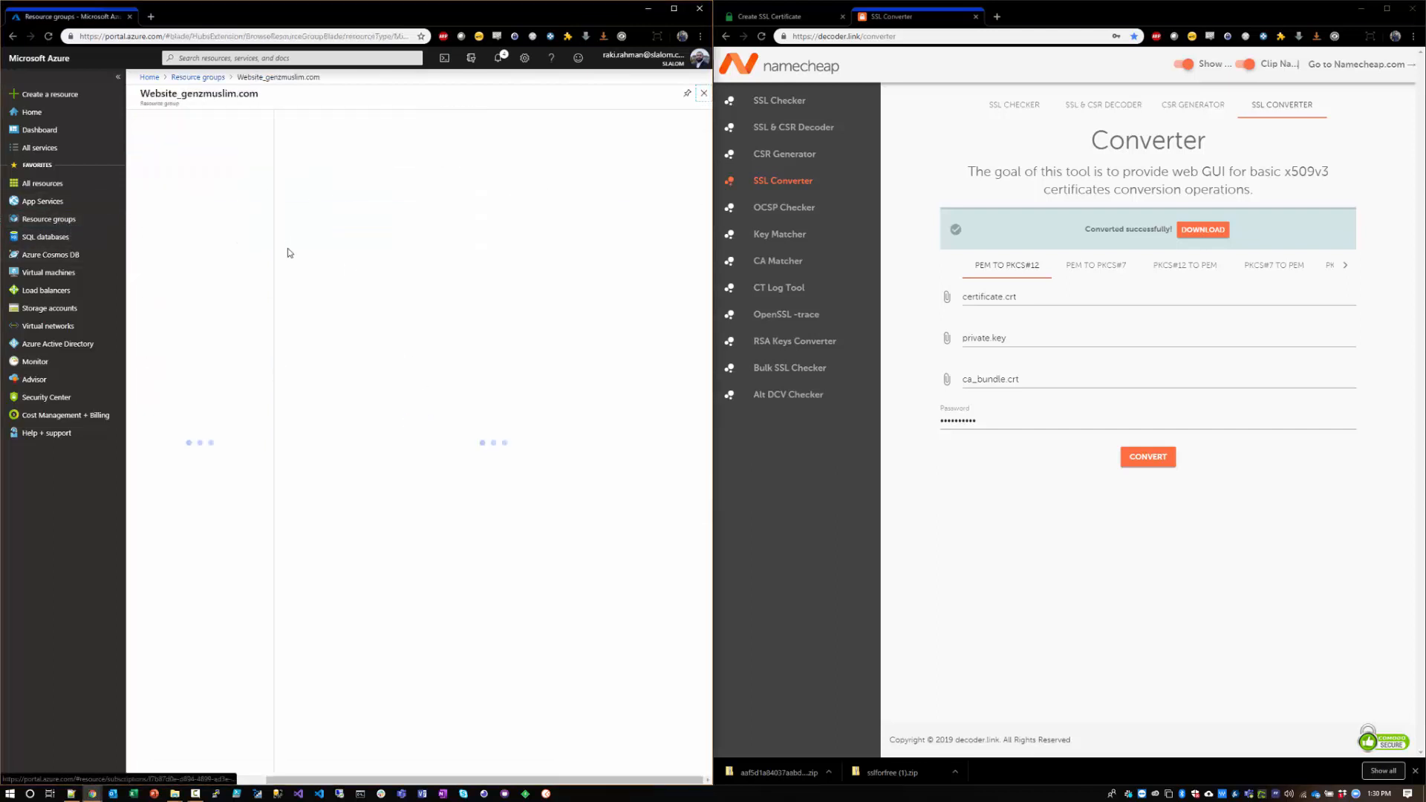
{"action": "left_click", "coordinate": [342, 322]}
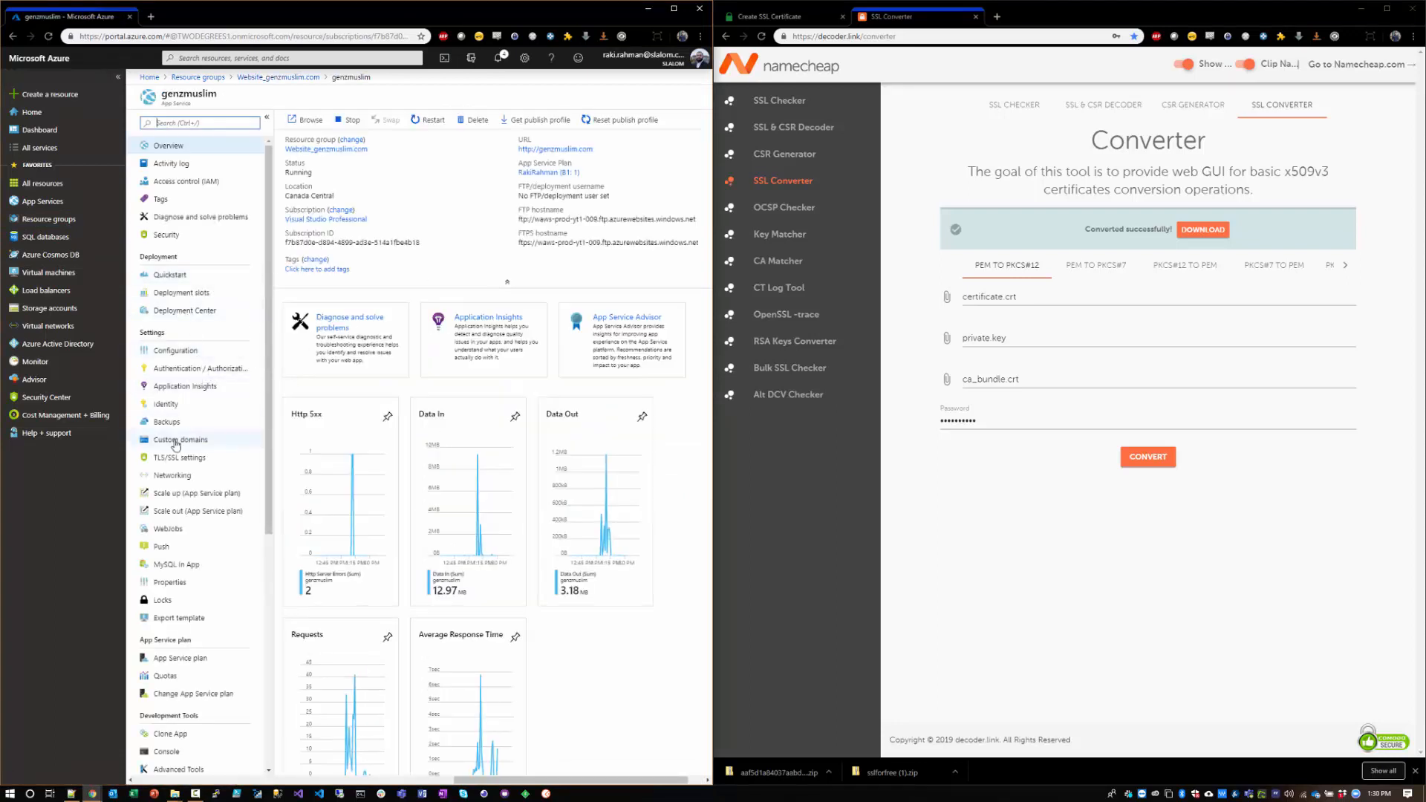
Step: Turn on HTTPS Only in the genzmuslim app's custom domain settings and start an SSL binding for genzmuslim.com
{"action": "left_click", "coordinate": [176, 440]}
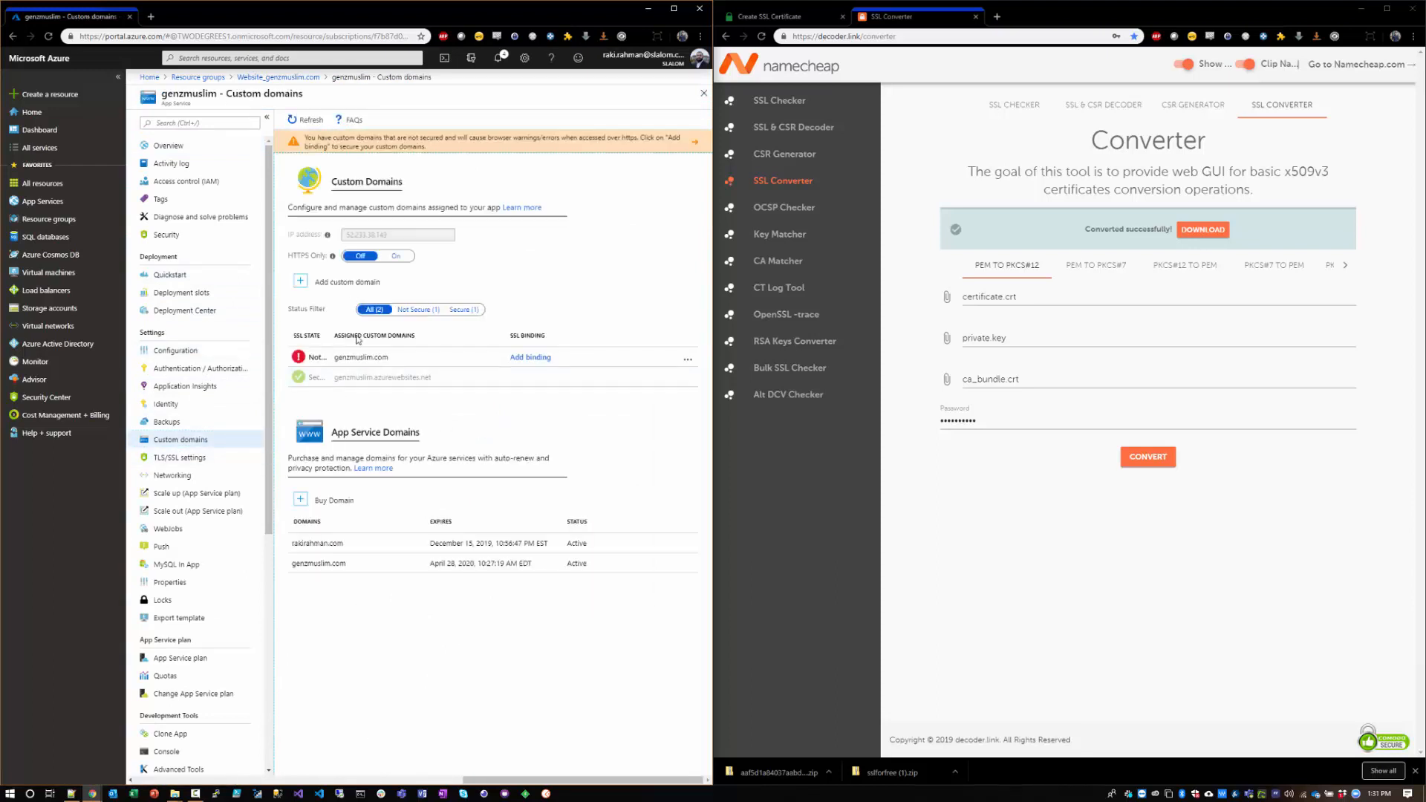
{"action": "left_click", "coordinate": [400, 263]}
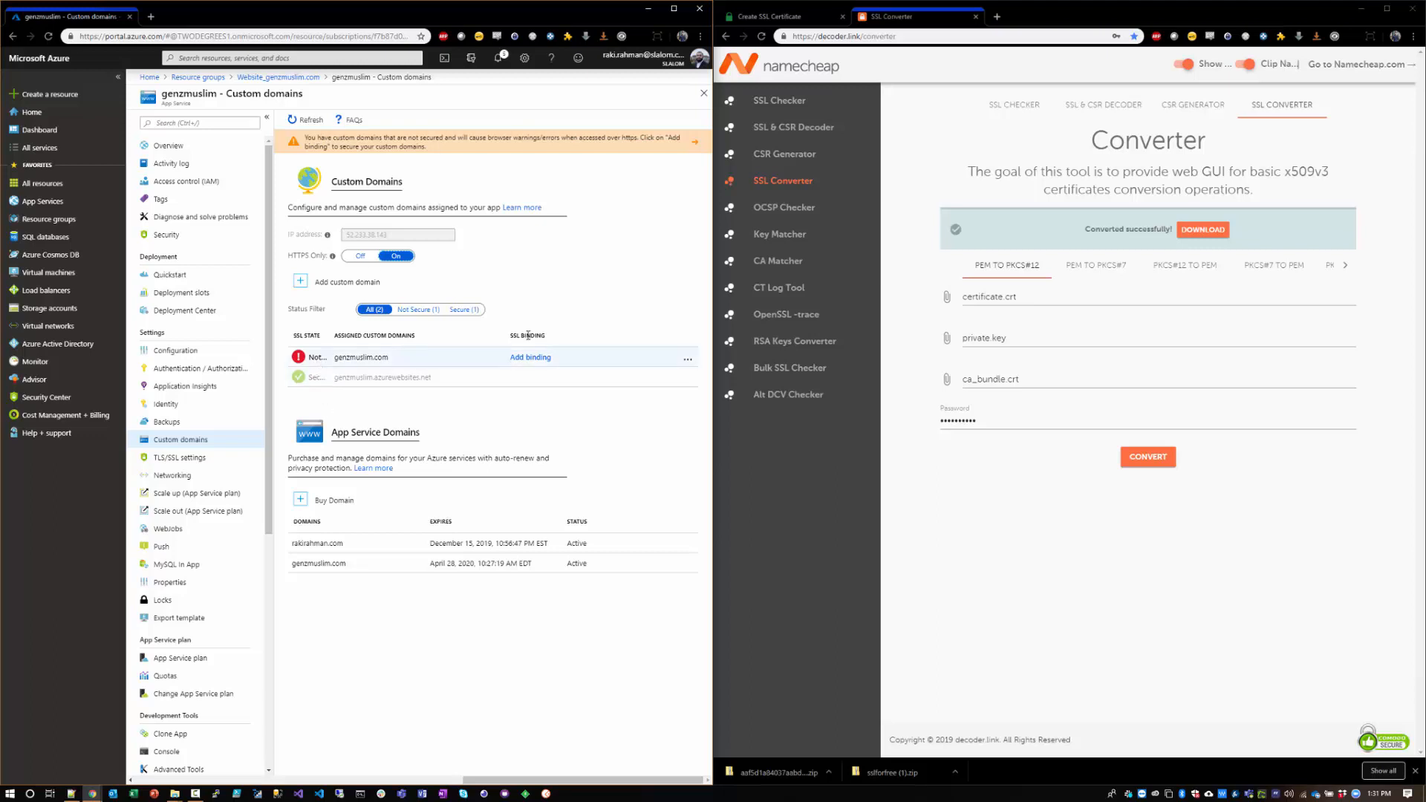
{"action": "left_click", "coordinate": [520, 357]}
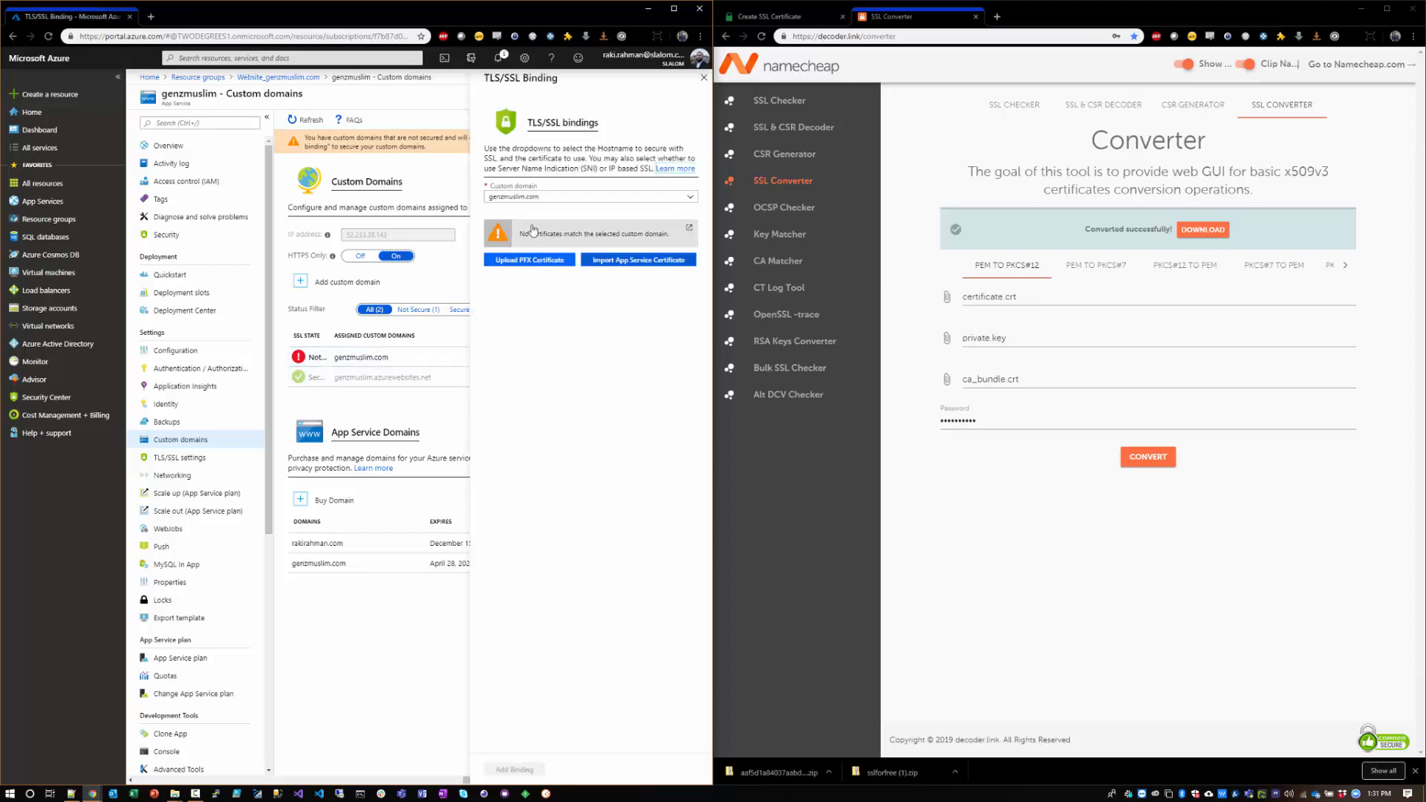
Step: Upload the genzmuslim.pfx private key certificate from the GenZMuslim Certs folder, entering its certificate password
{"action": "left_click", "coordinate": [528, 260]}
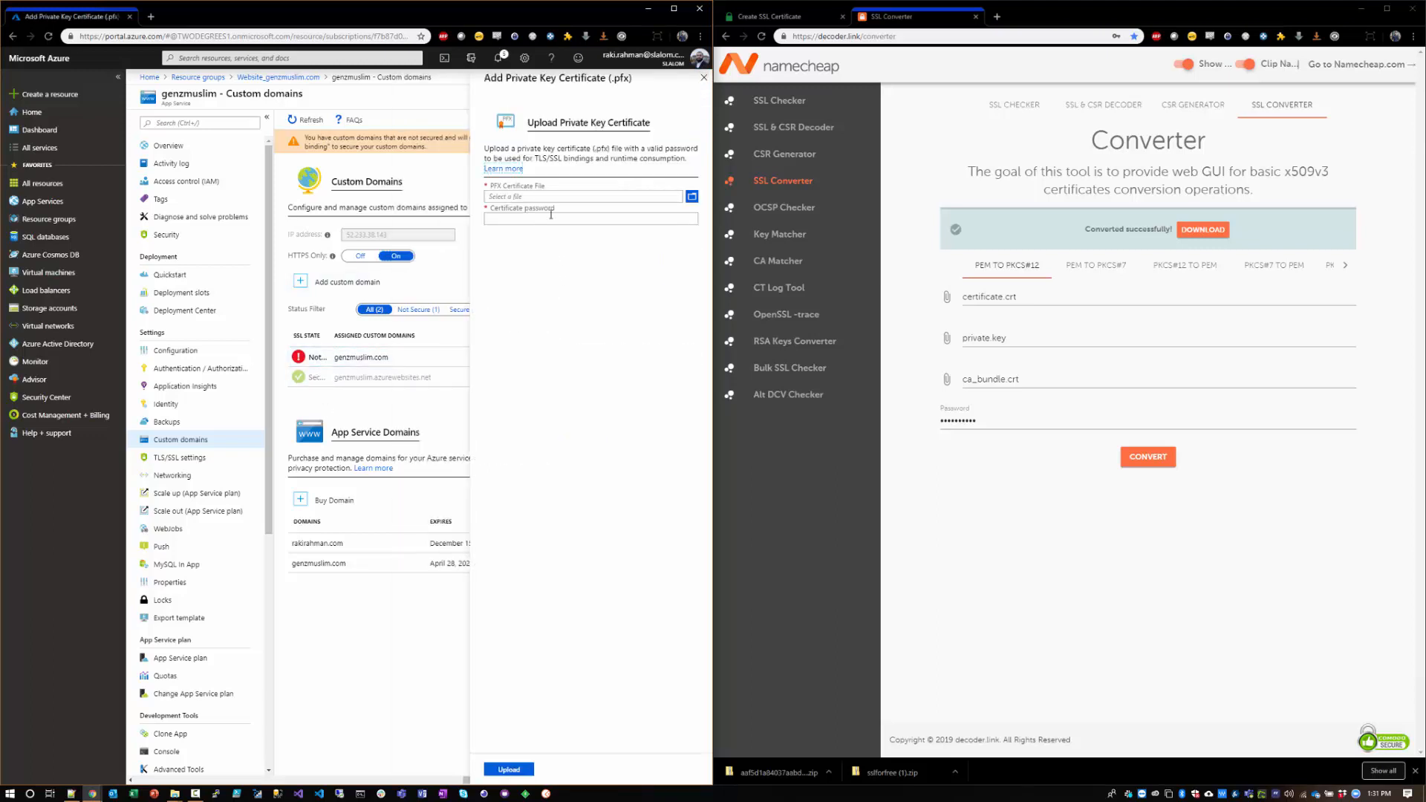
{"action": "left_click", "coordinate": [685, 196]}
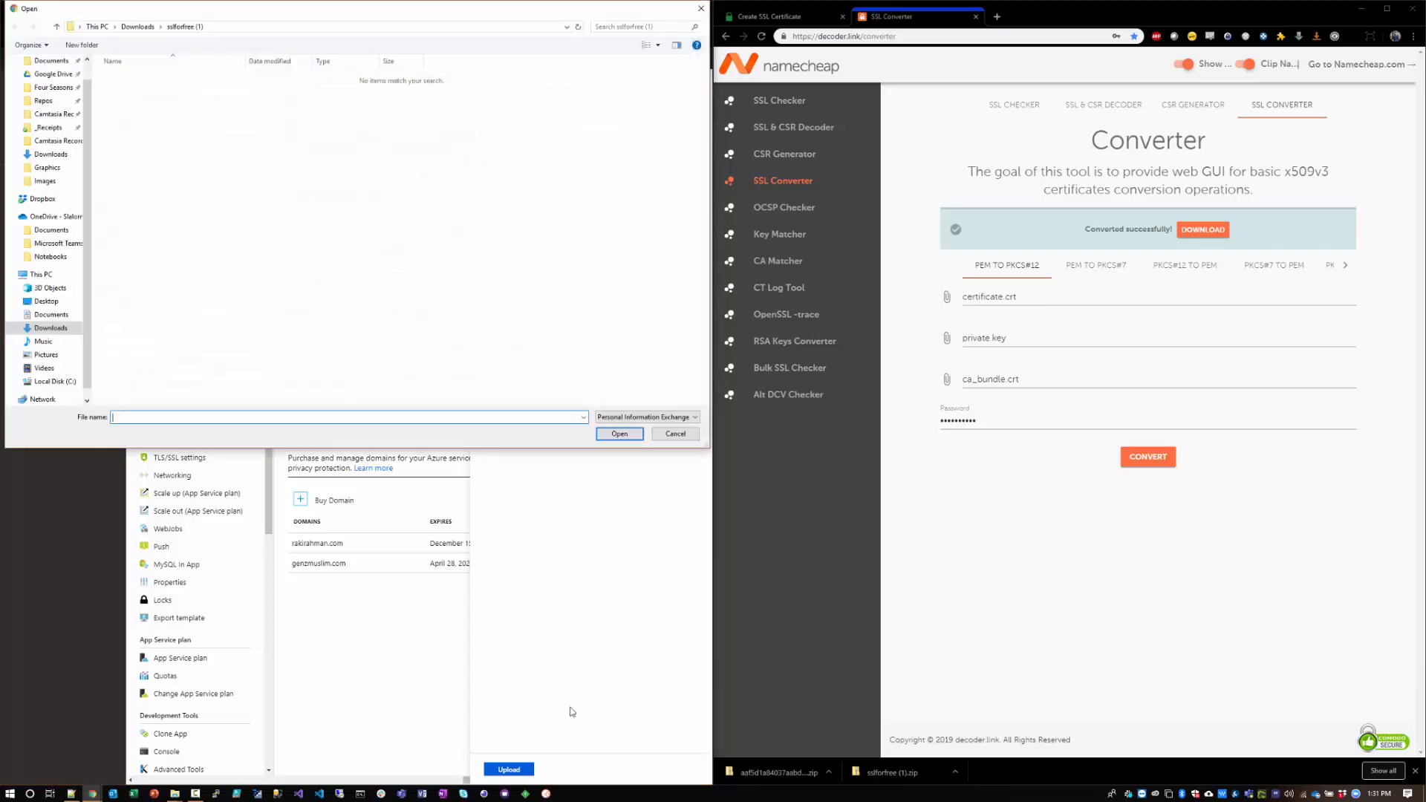
{"action": "left_click", "coordinate": [280, 31]}
{"action": "key", "text": "ctrl+v"}
{"action": "key", "text": "Return"}
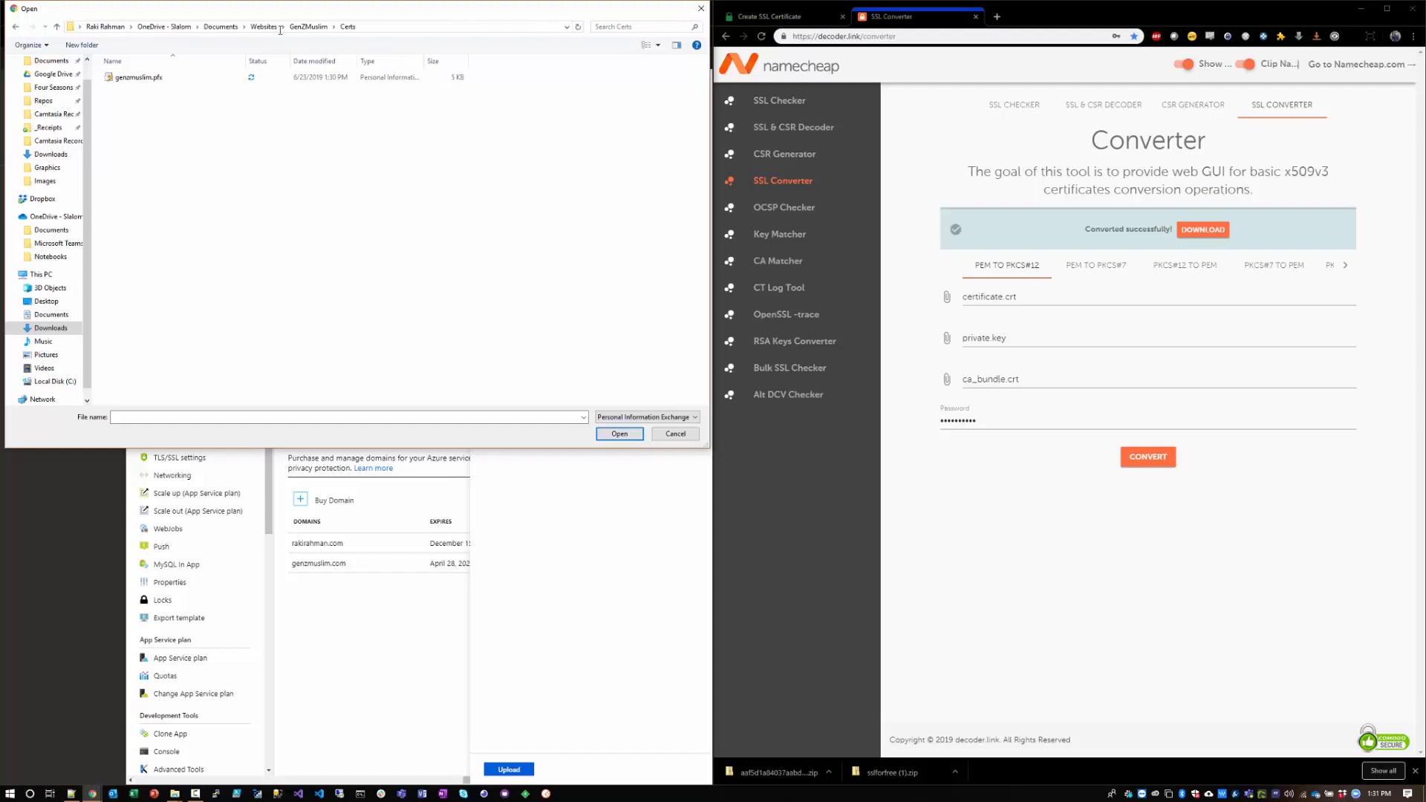
{"action": "left_click", "coordinate": [144, 81]}
{"action": "double_click", "coordinate": [144, 78]}
{"action": "left_click", "coordinate": [538, 216]}
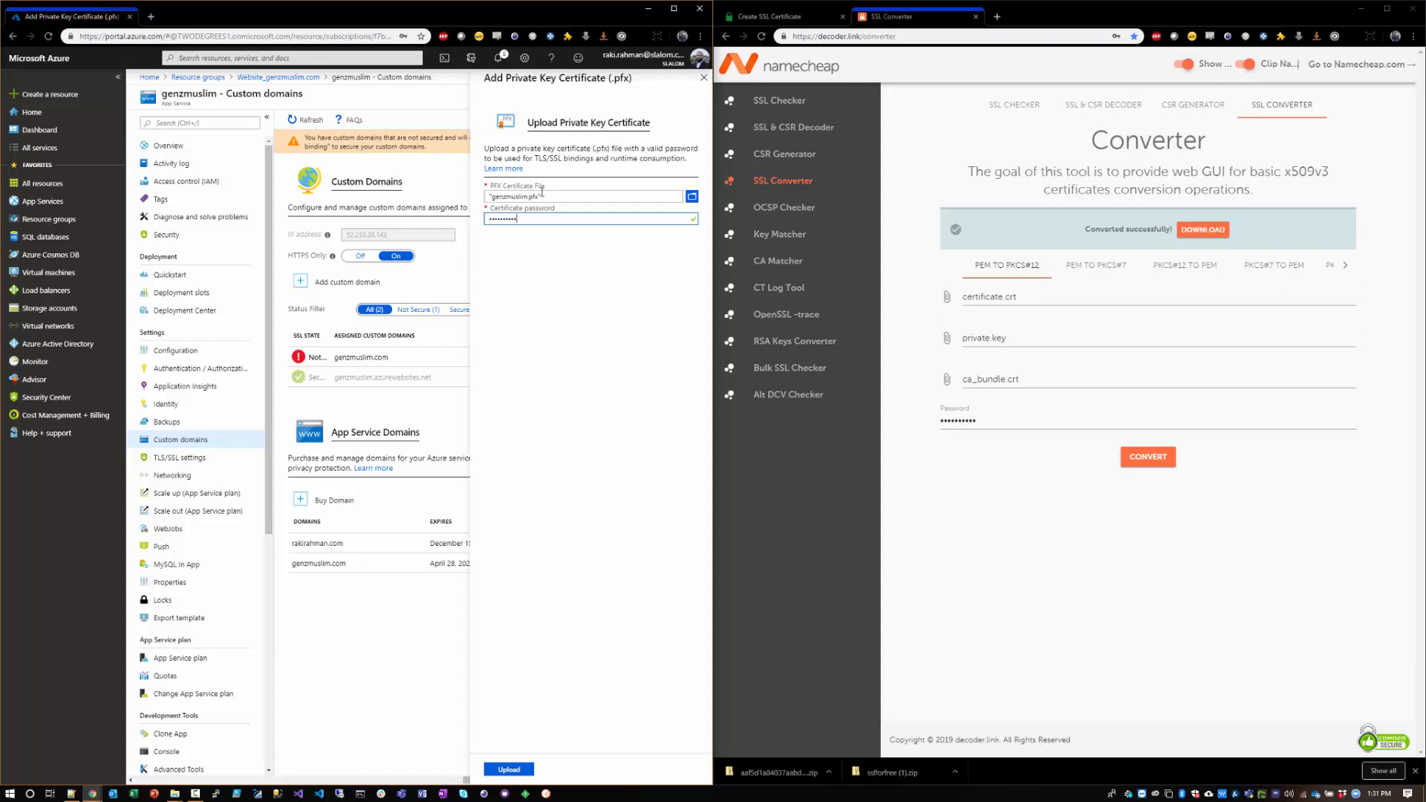
{"action": "left_click", "coordinate": [509, 770]}
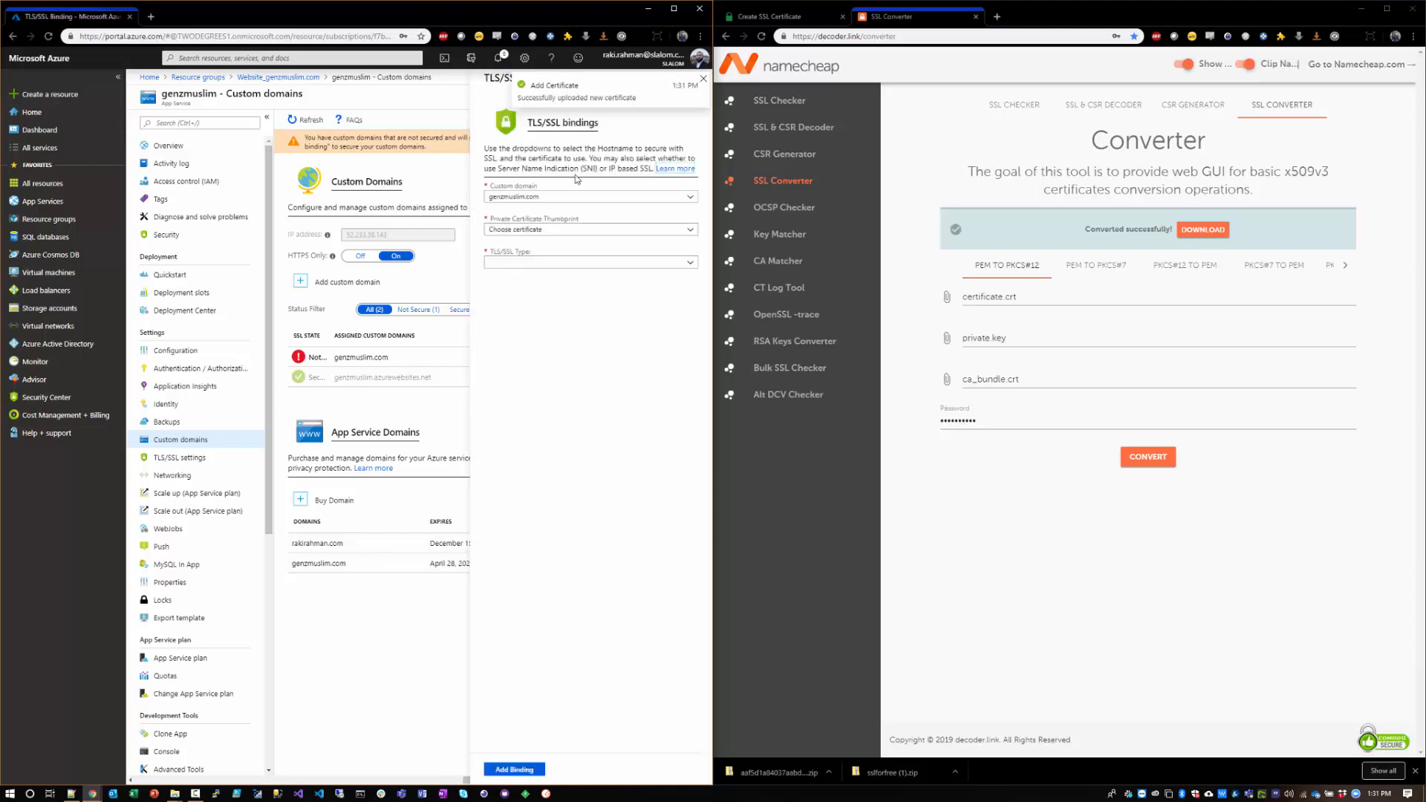
Step: Bind genzmuslim.com to the certificate whose thumbprint begins with 92C1F30, using the SNI SSL type
{"action": "left_click", "coordinate": [537, 230]}
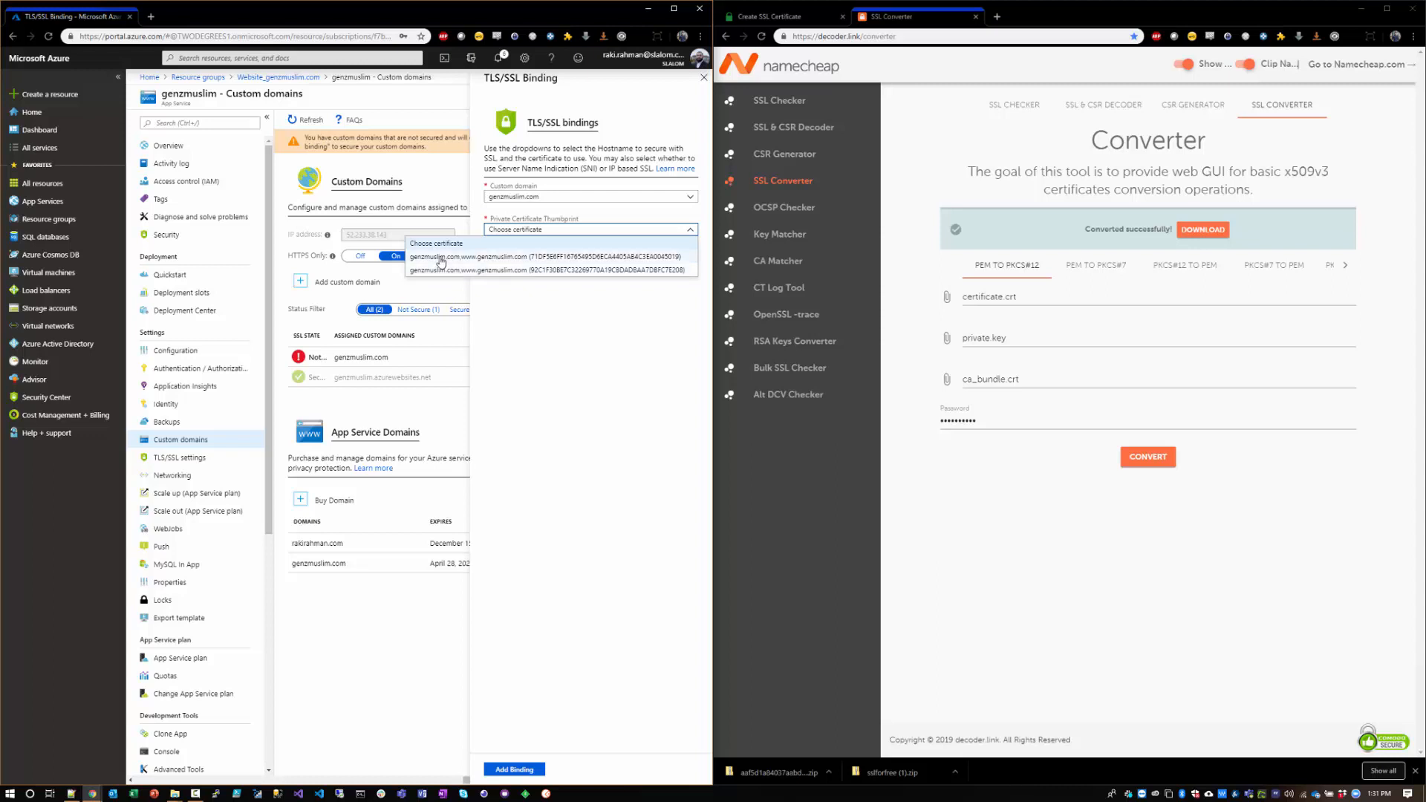
{"action": "left_click", "coordinate": [450, 270]}
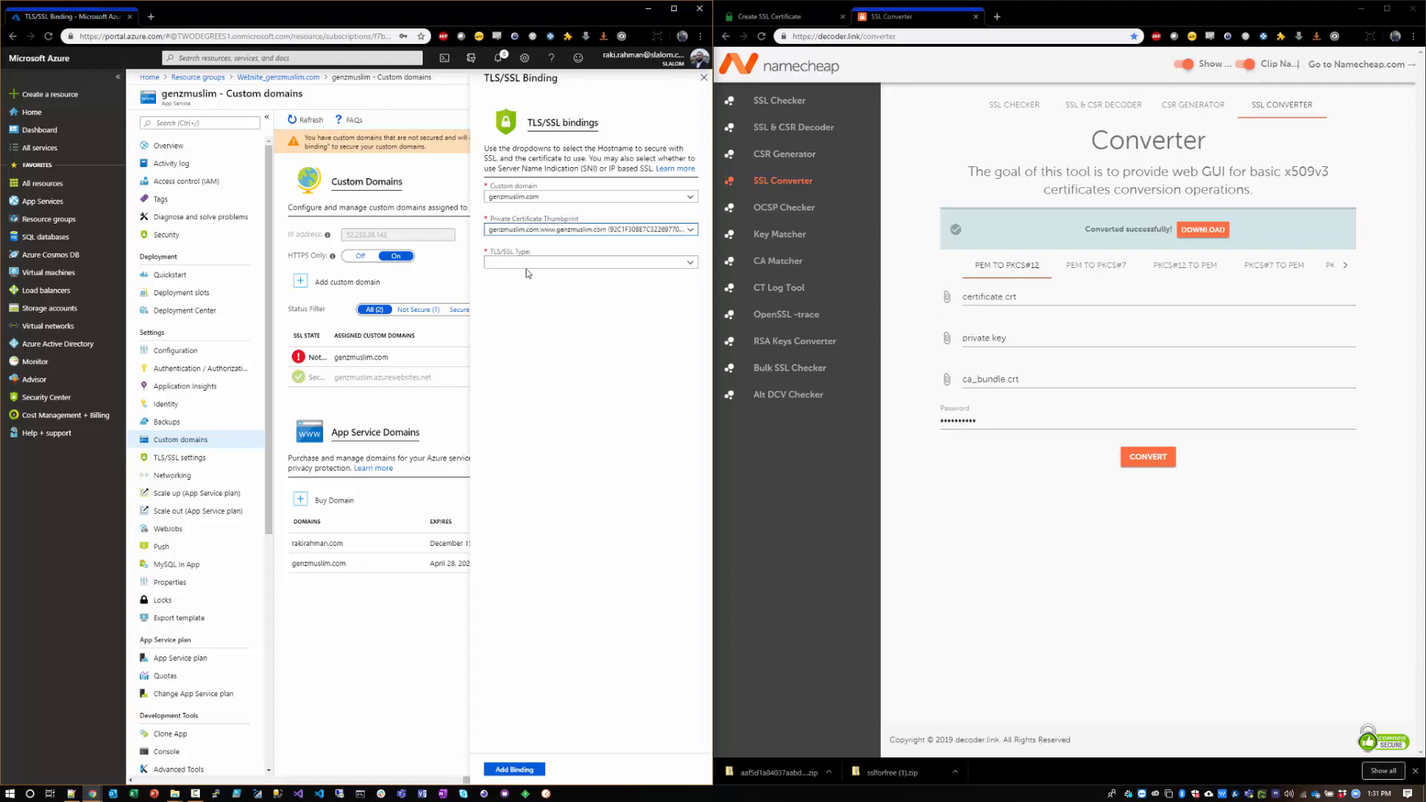
{"action": "left_click", "coordinate": [578, 231]}
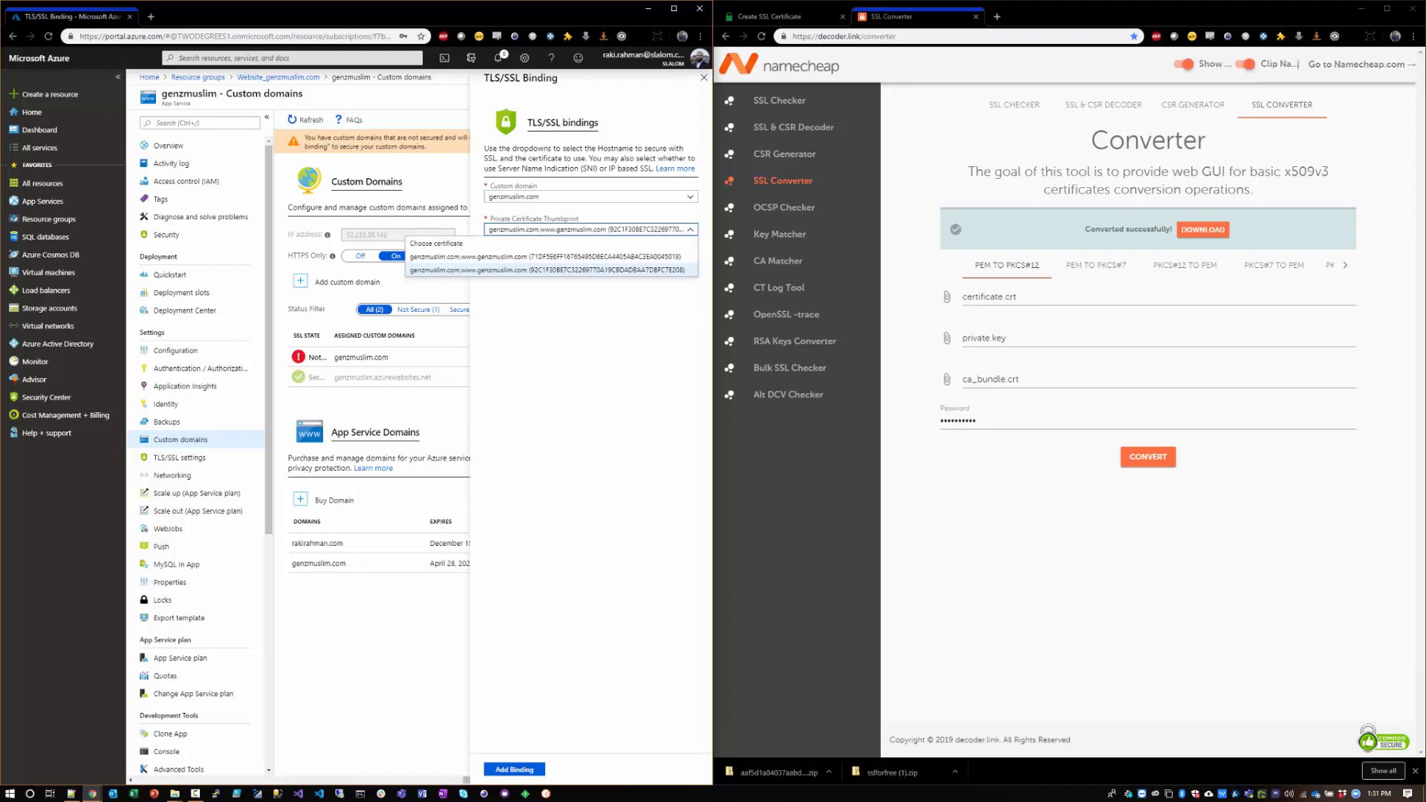
{"action": "left_click", "coordinate": [554, 270]}
{"action": "left_click", "coordinate": [557, 262]}
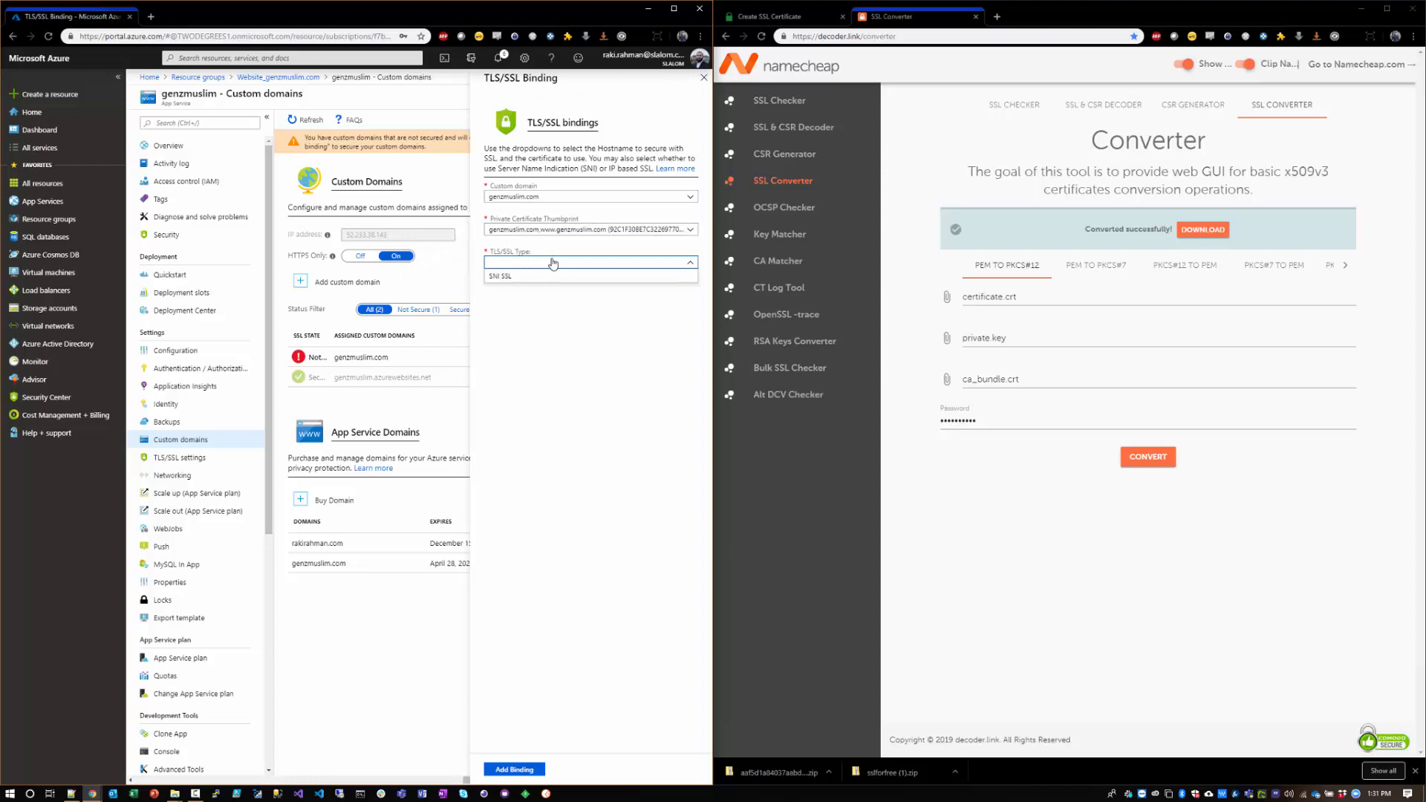
{"action": "left_click", "coordinate": [509, 276]}
{"action": "left_click", "coordinate": [530, 771]}
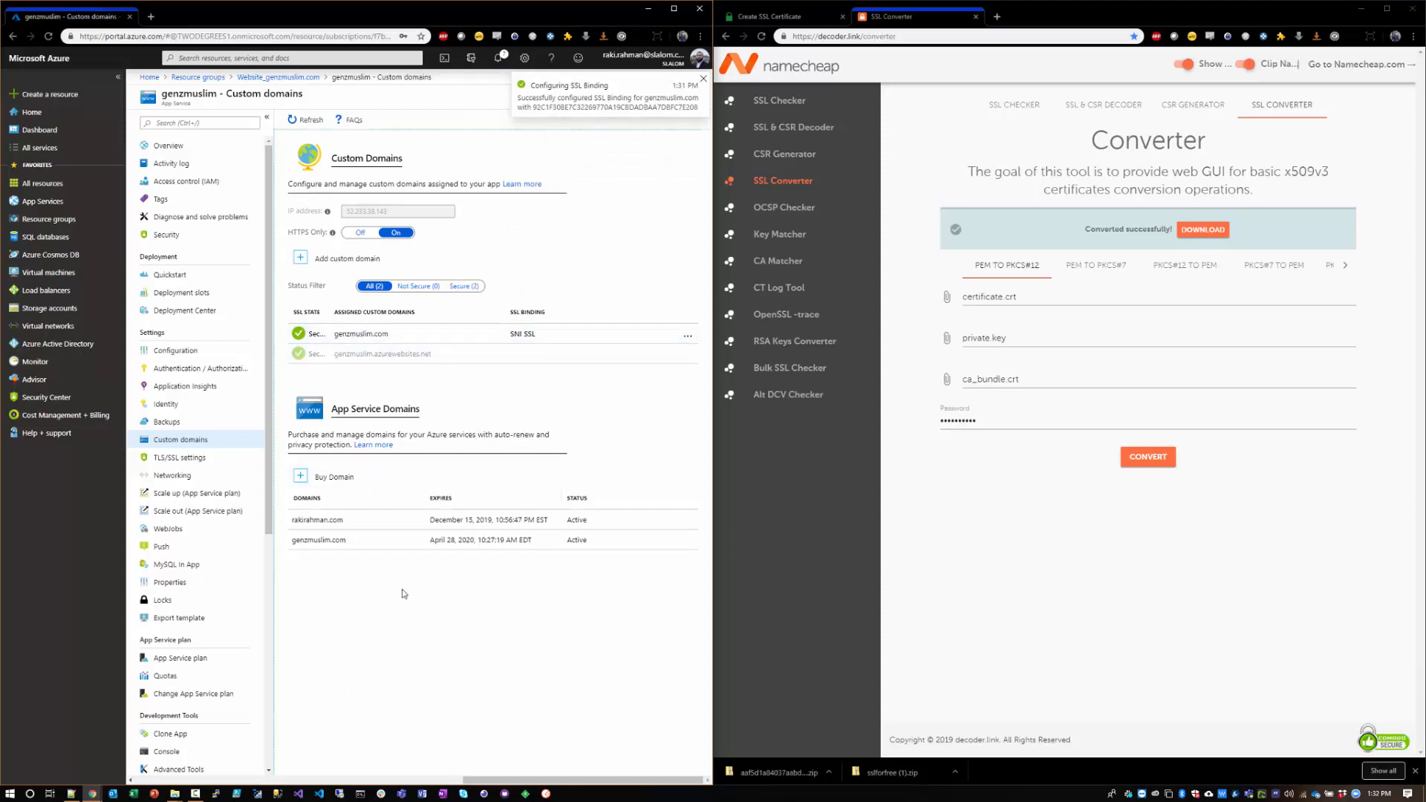
Step: Load genzmuslim.com in a new incognito window to check the secured site
{"action": "key", "text": "ctrl+shift+n"}
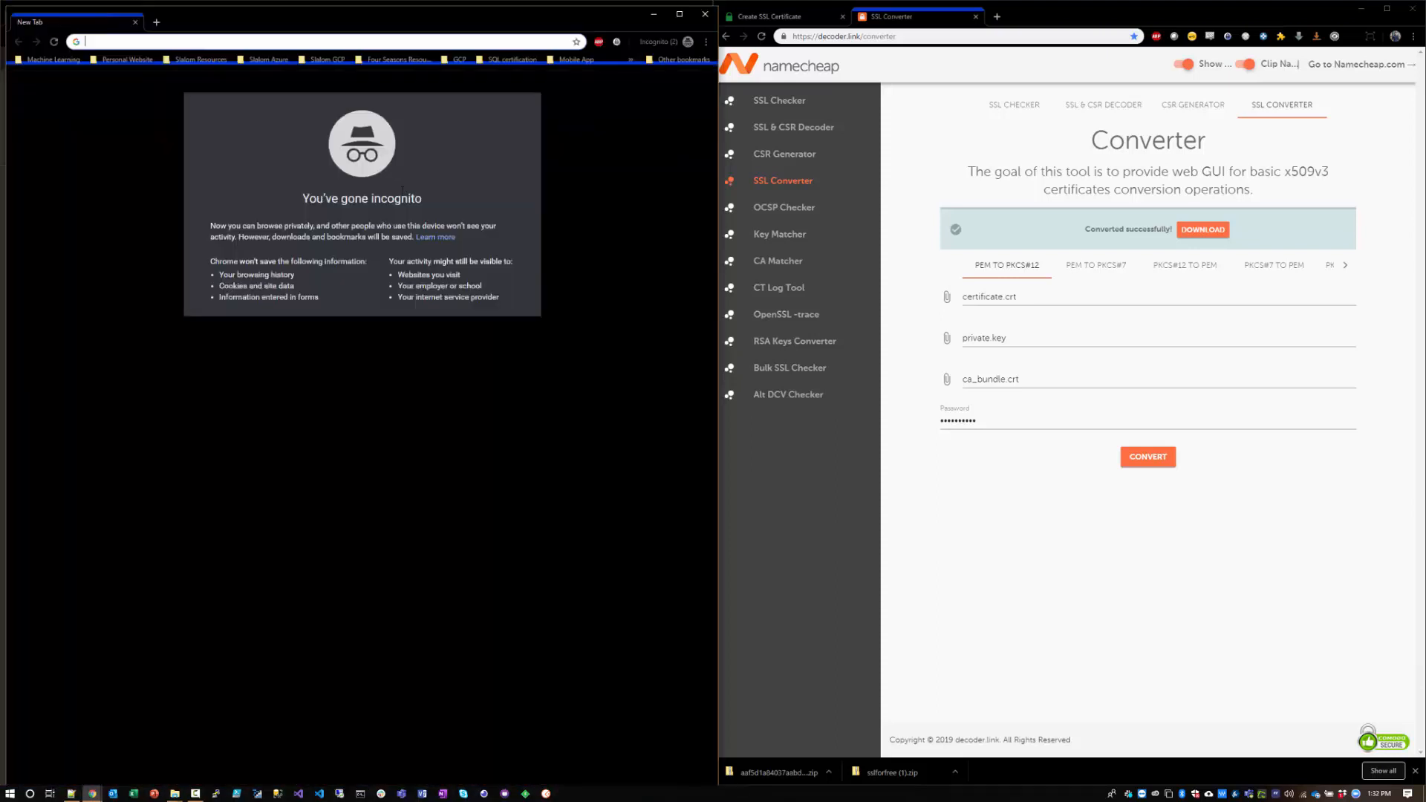
{"action": "type", "text": "genzmuslim.com"}
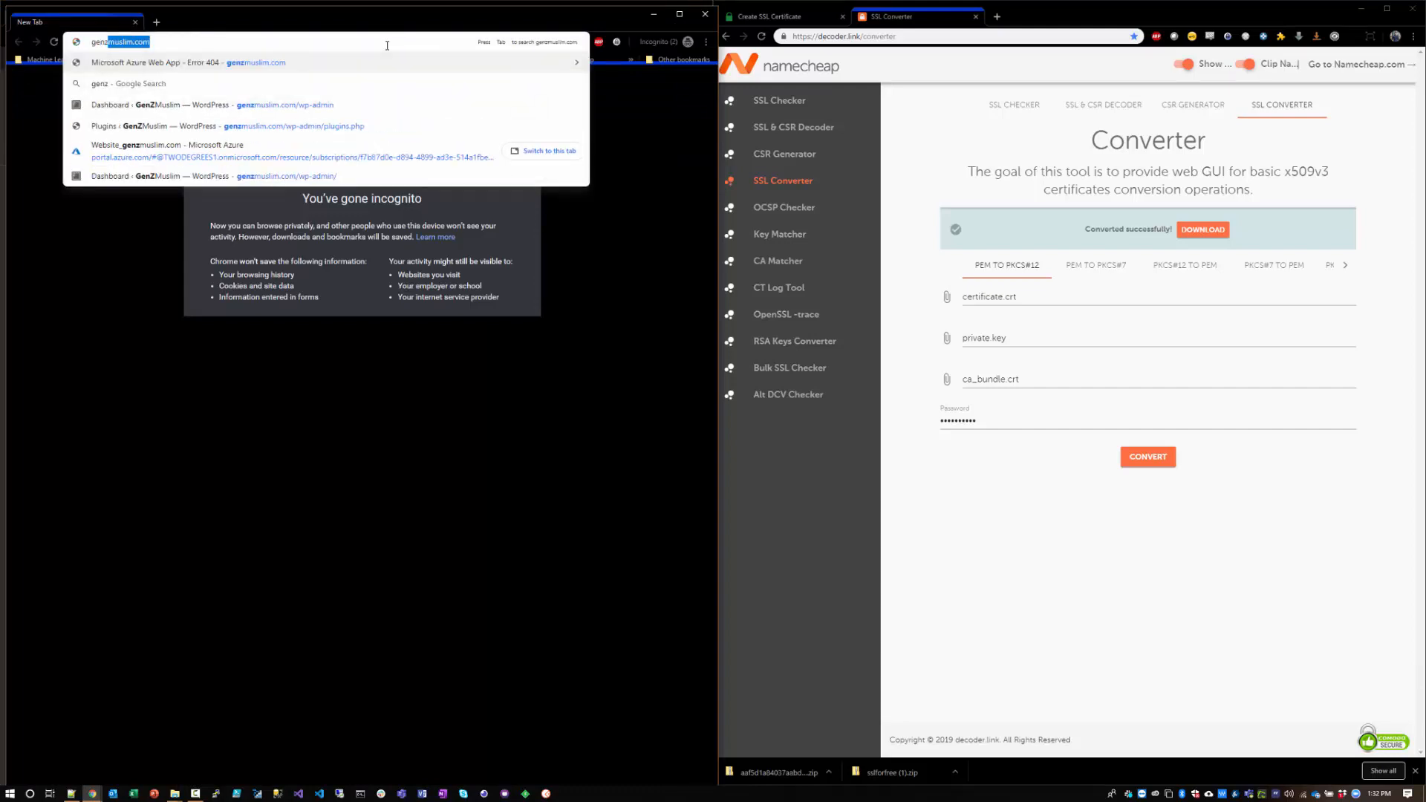
{"action": "key", "text": "Return"}
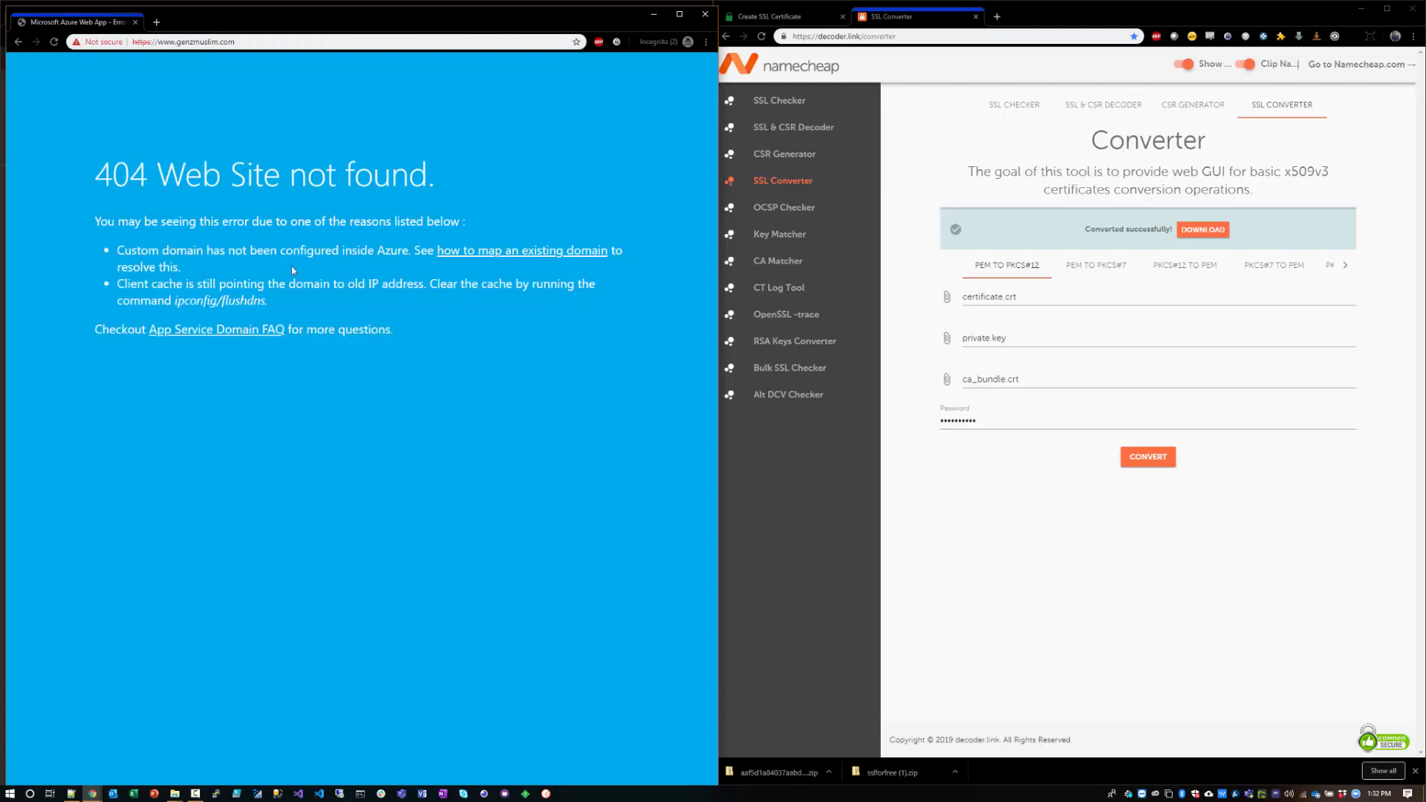
{"action": "left_click", "coordinate": [53, 747]}
{"action": "left_click", "coordinate": [15, 795]}
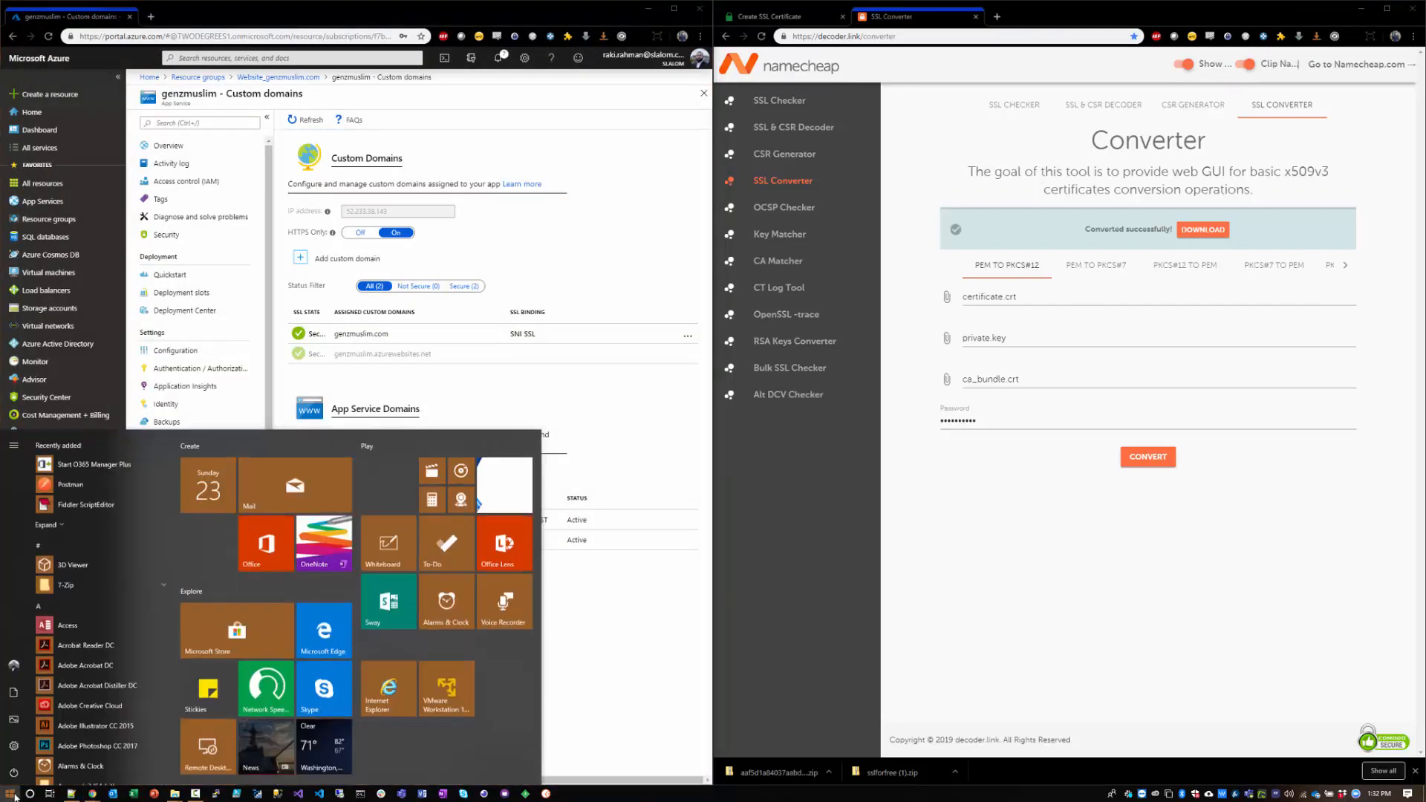
{"action": "type", "text": "fire"}
{"action": "key", "text": "Return"}
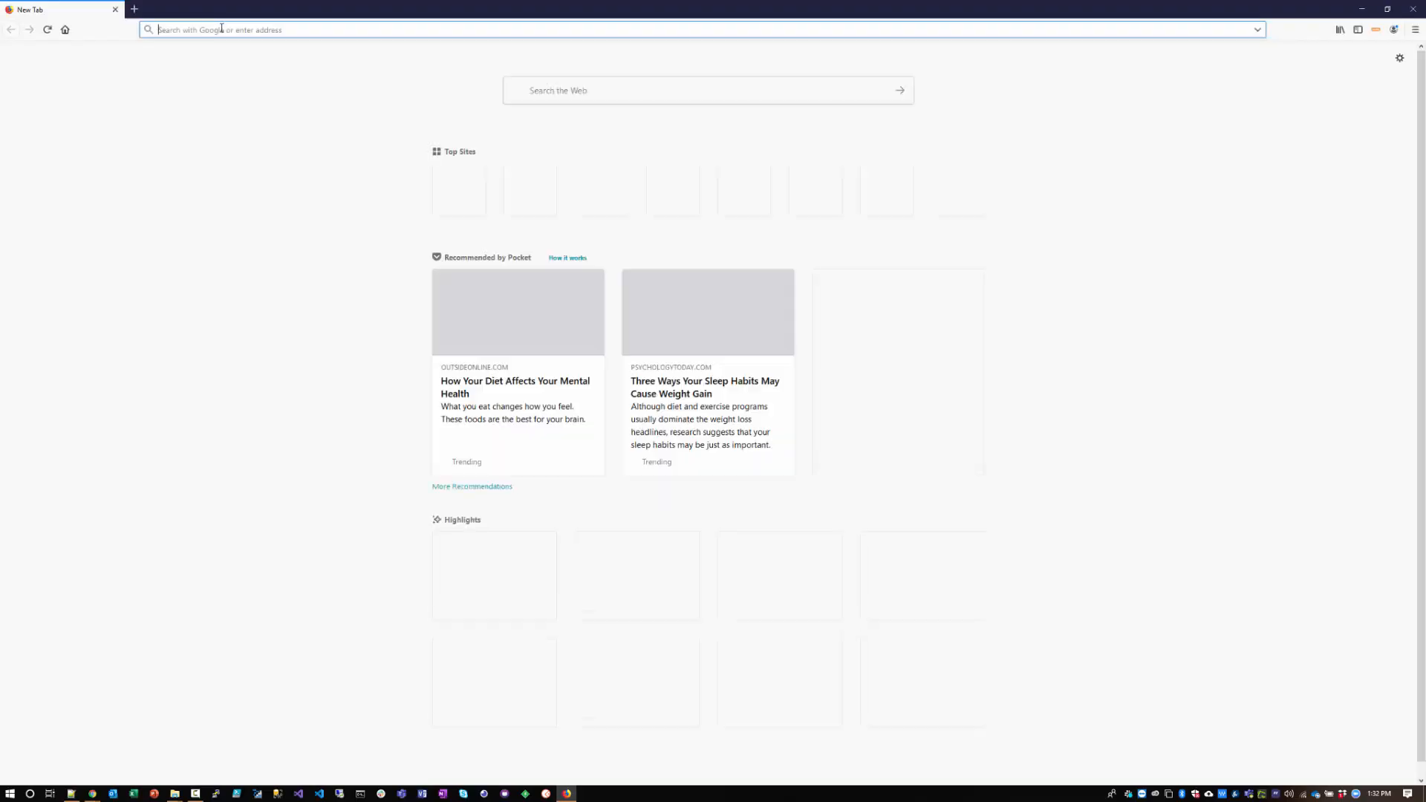
{"action": "type", "text": "genzm"}
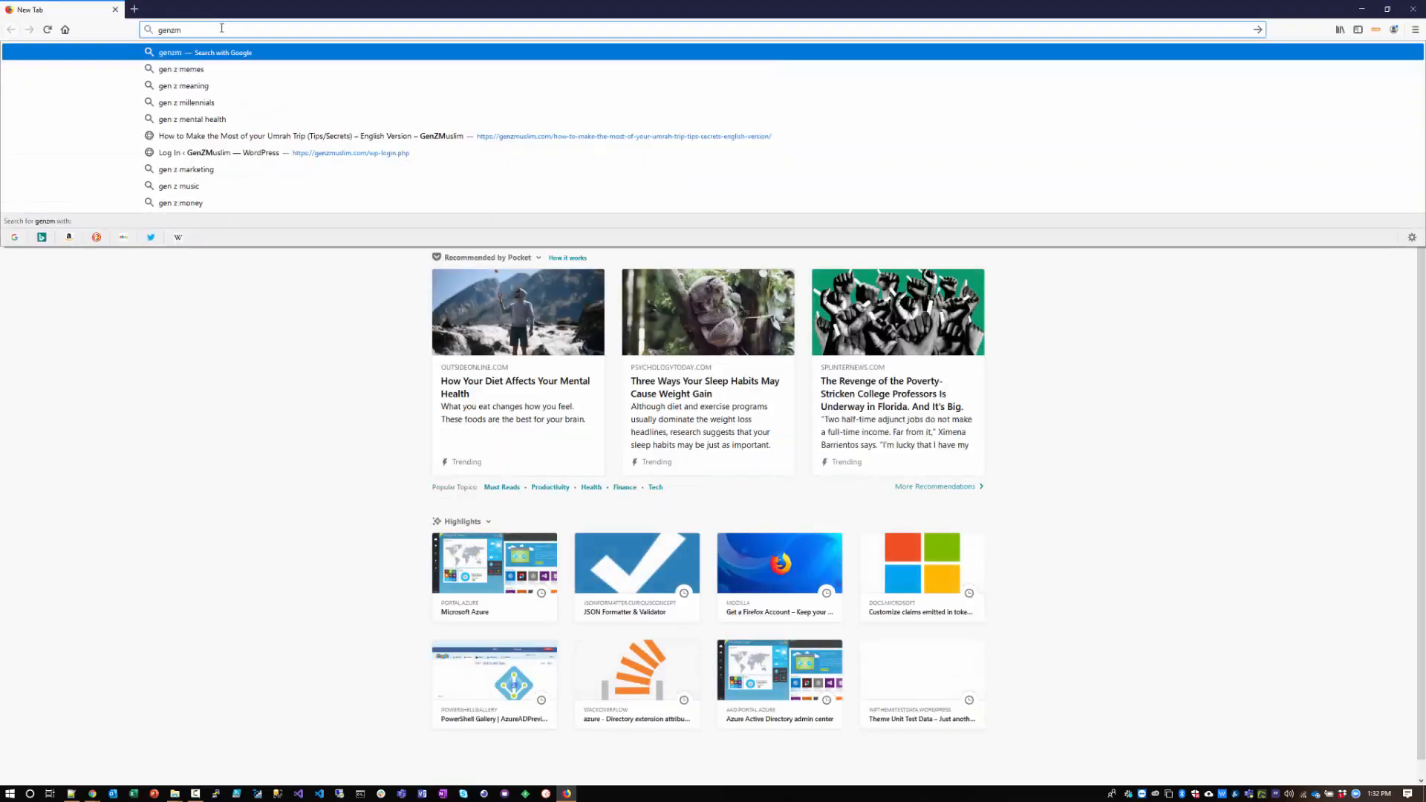
{"action": "type", "text": "uslim"}
{"action": "key", "text": "ctrl+Return"}
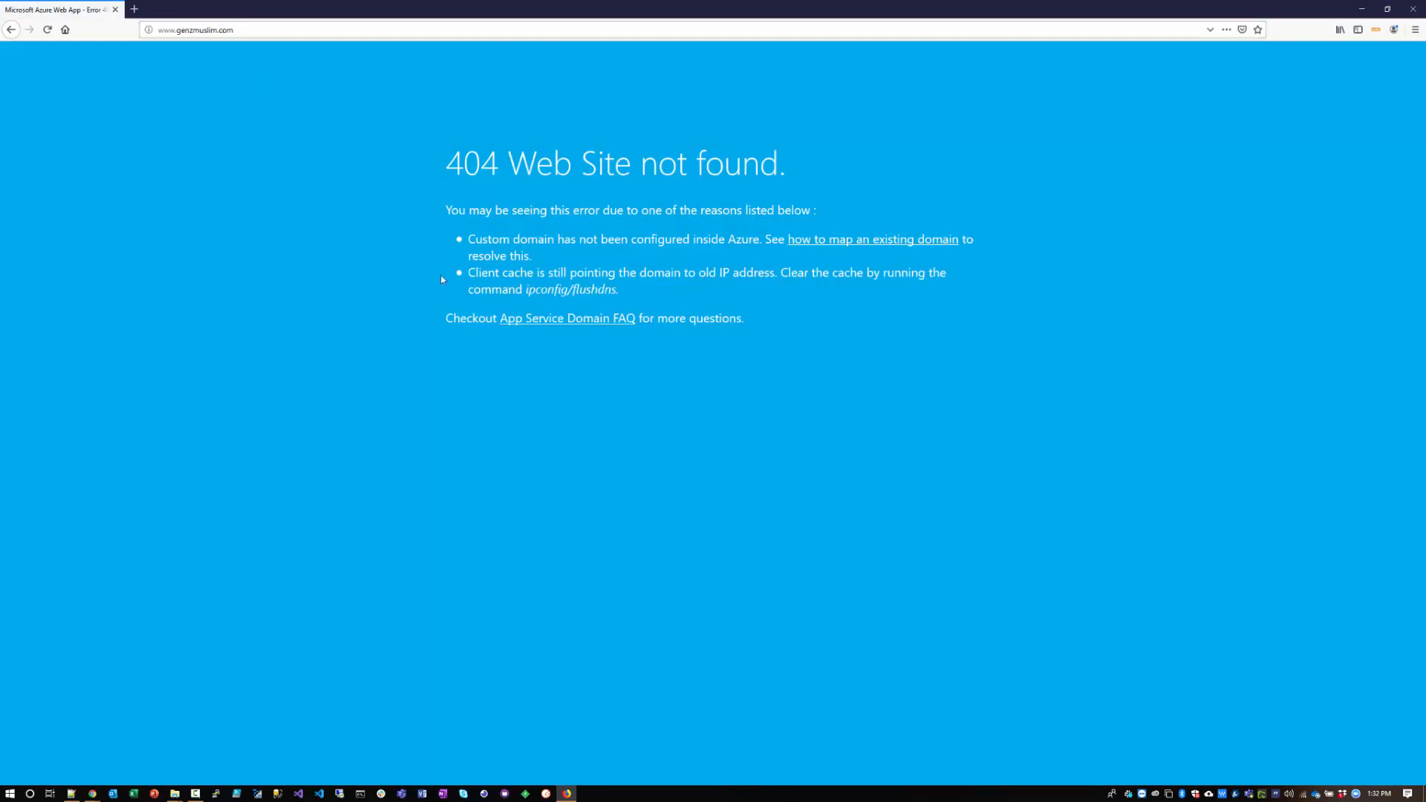
{"action": "left_click", "coordinate": [172, 35]}
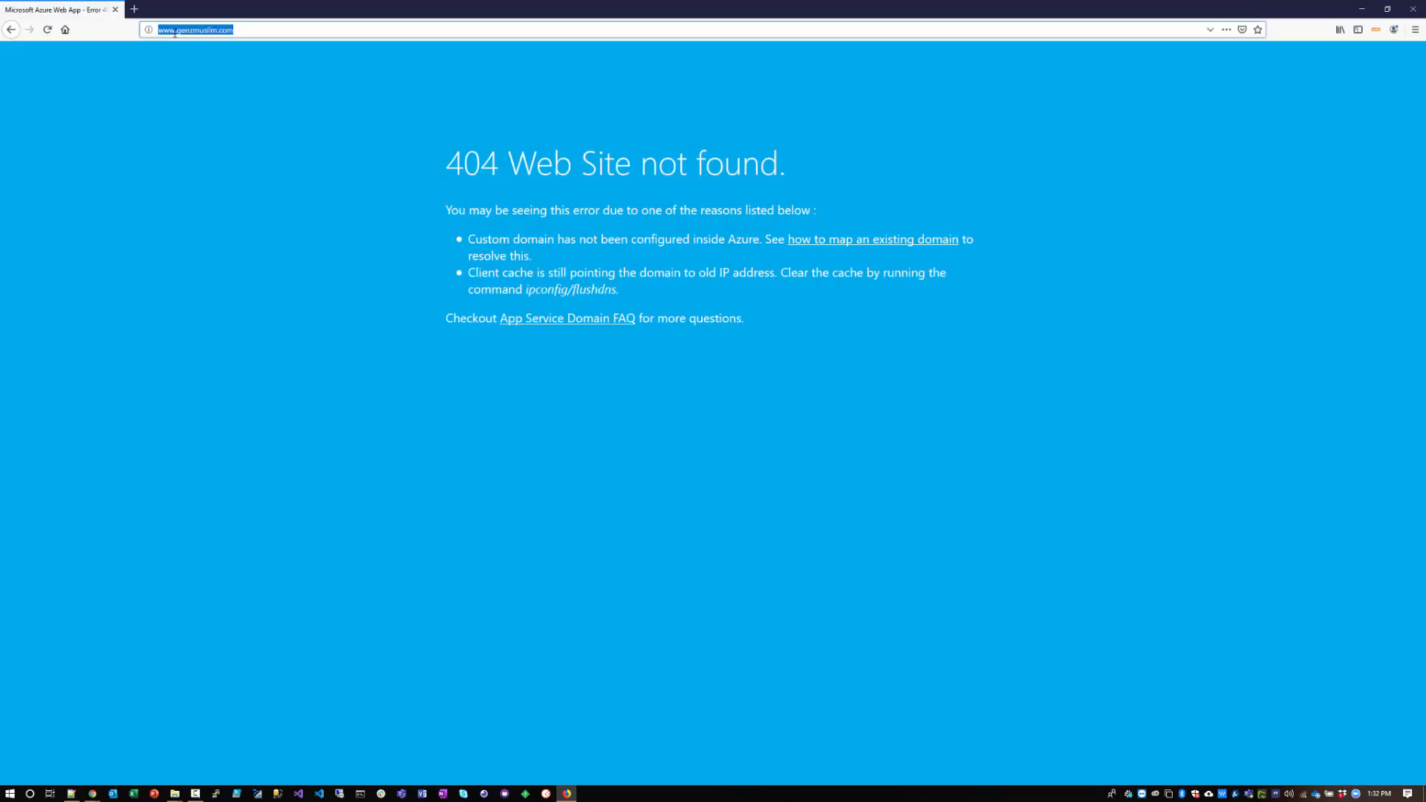
{"action": "left_click", "coordinate": [176, 32]}
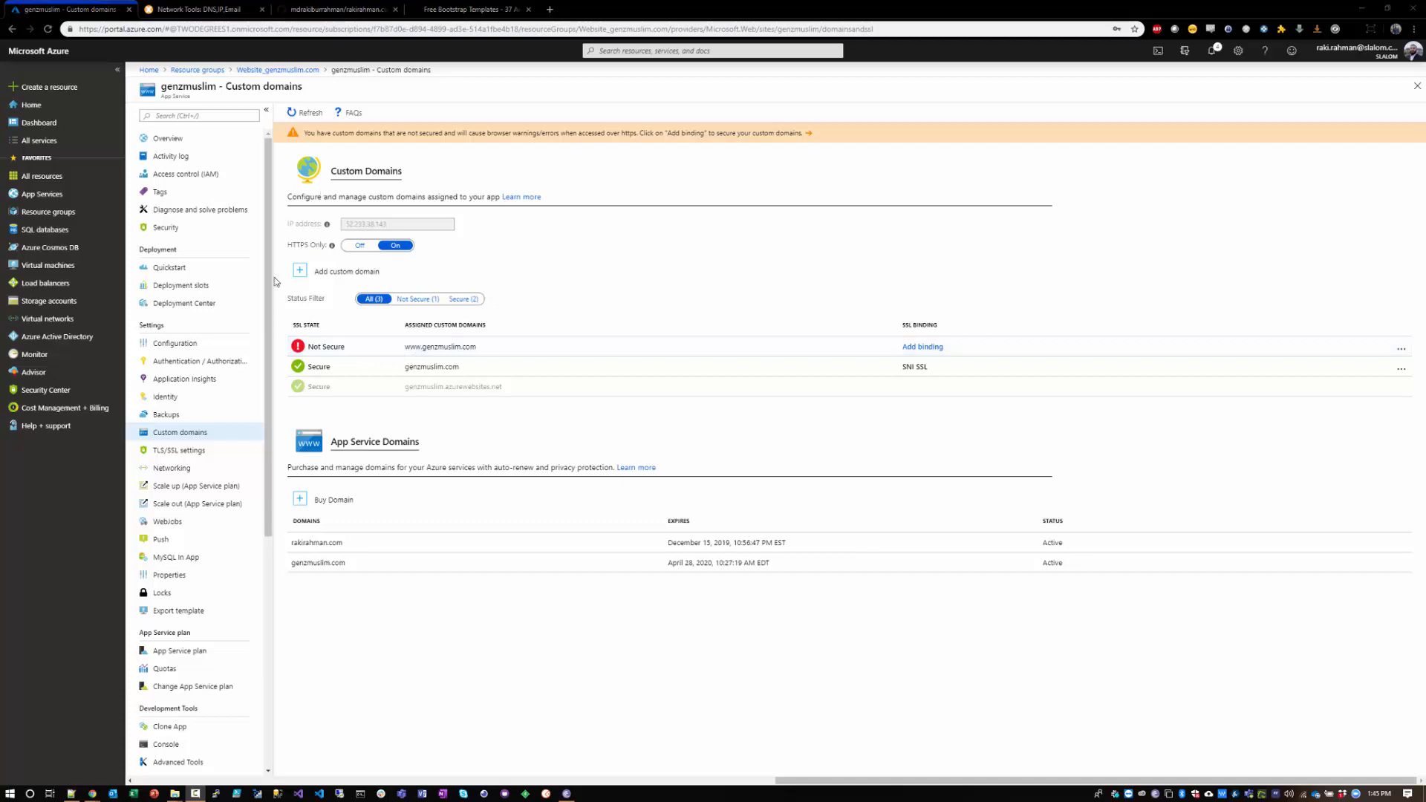
{"action": "double_click", "coordinate": [460, 347]}
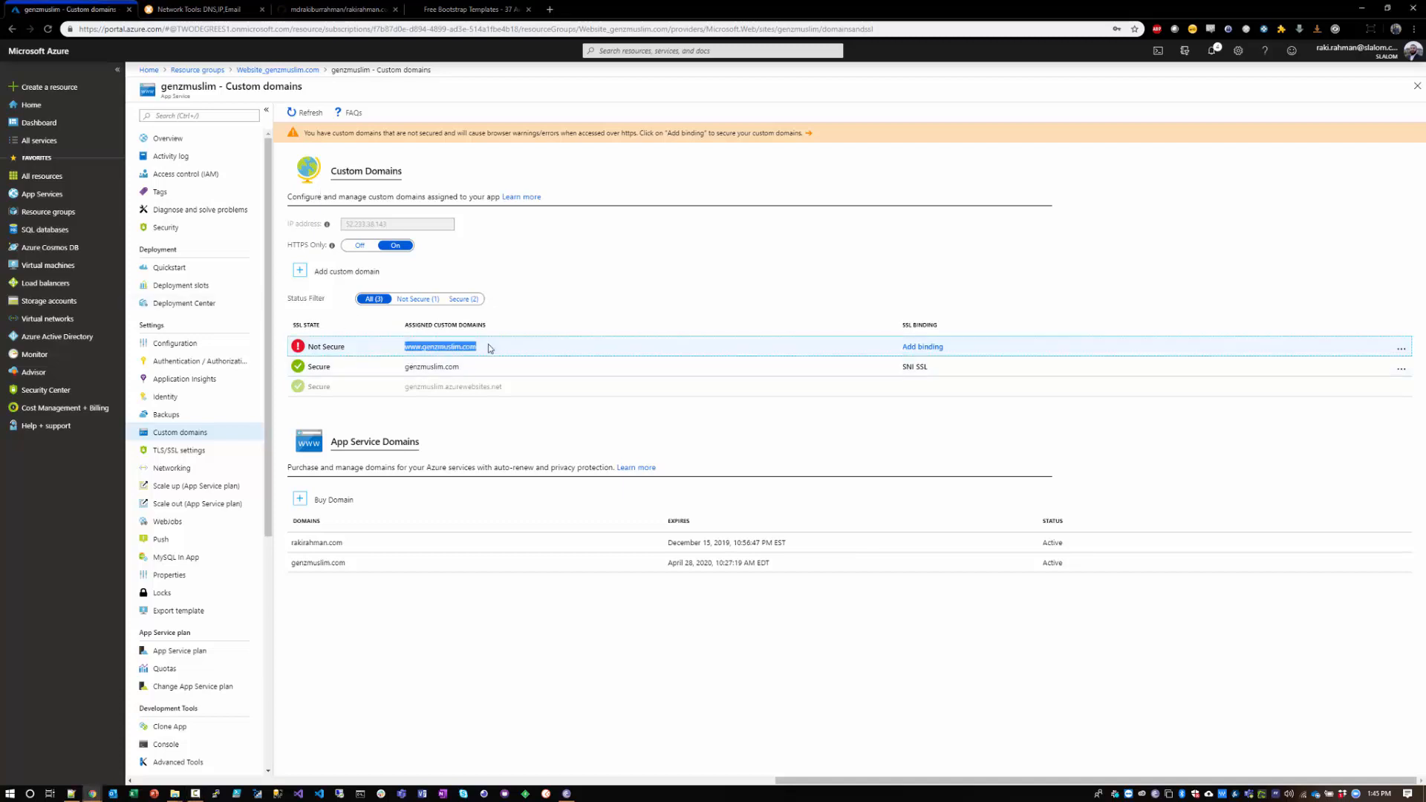
{"action": "left_click", "coordinate": [490, 348]}
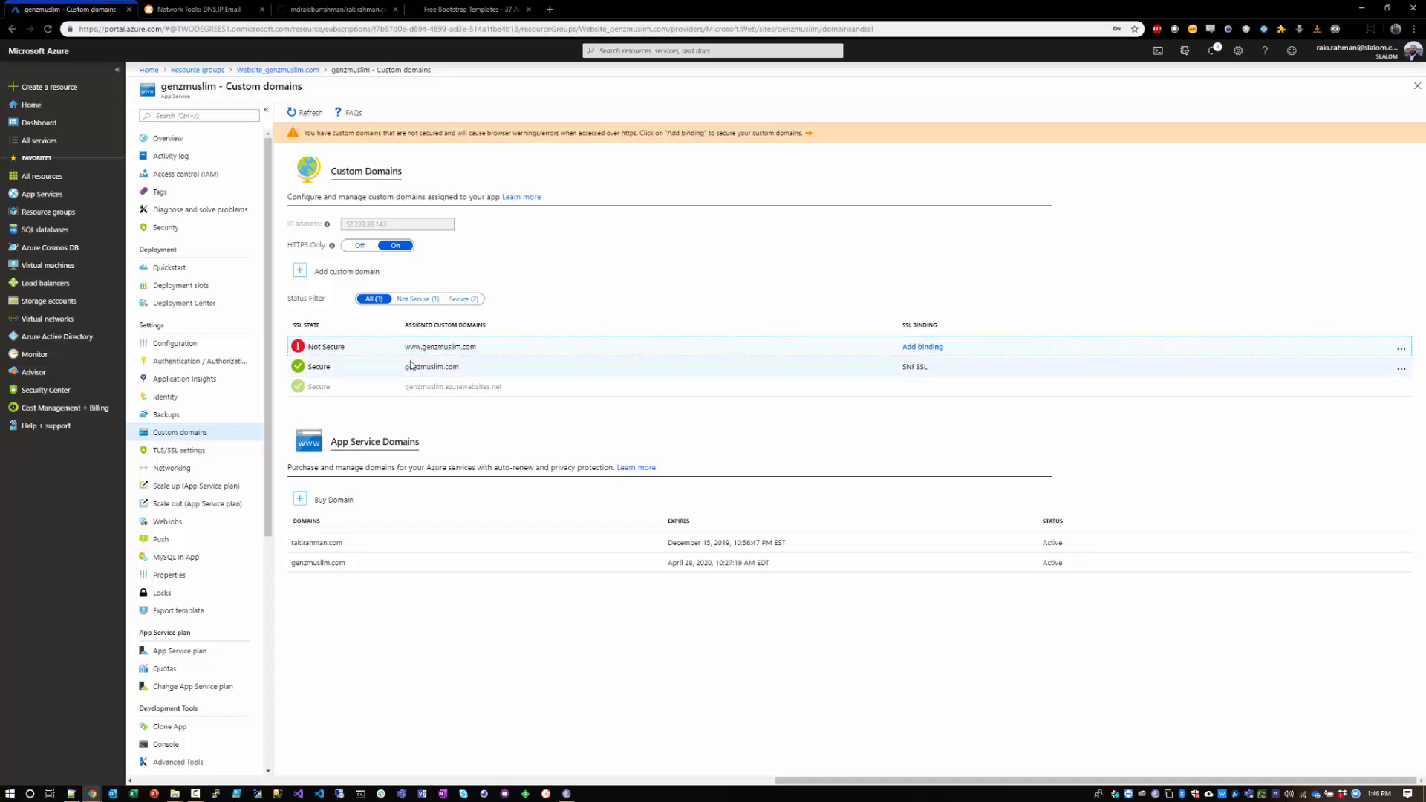
{"action": "left_click", "coordinate": [921, 347]}
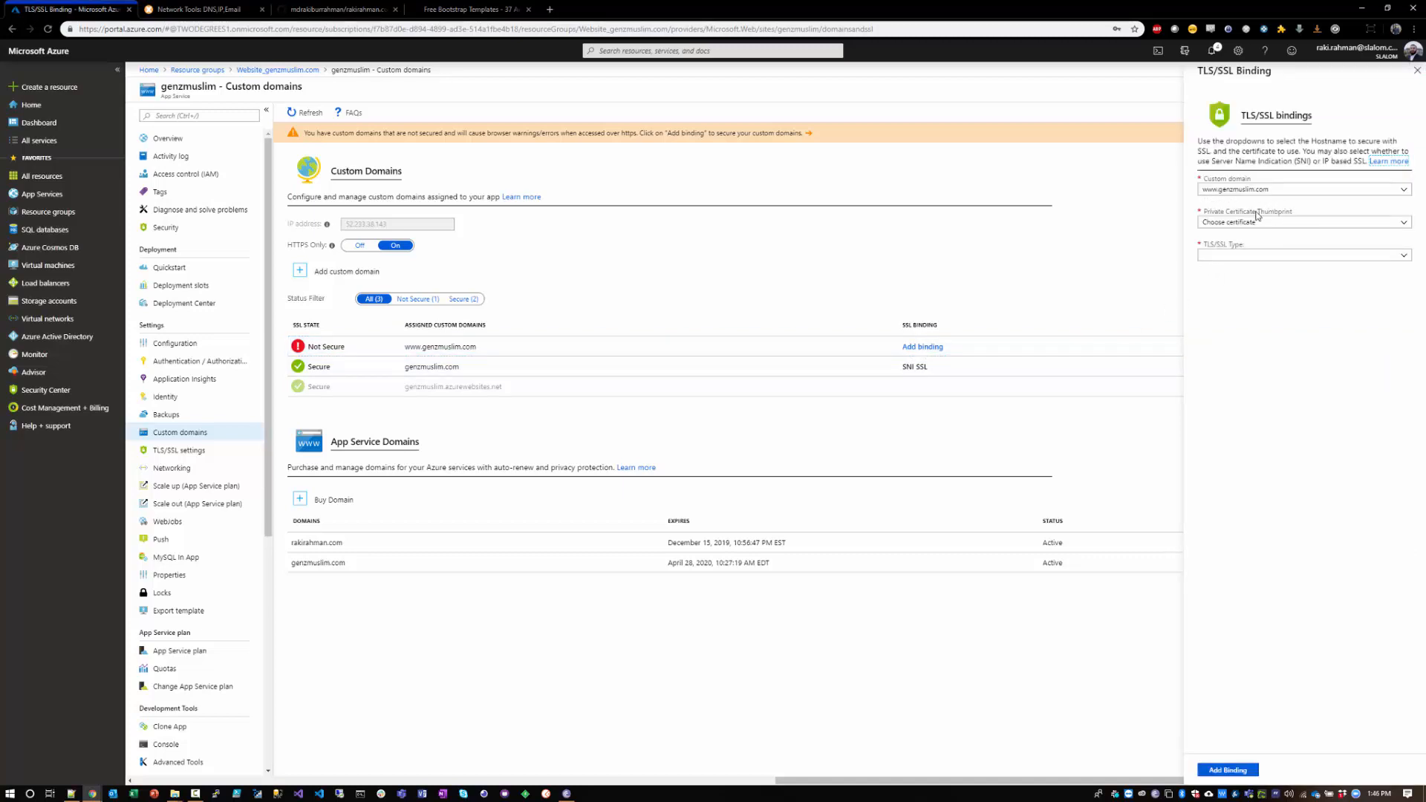
{"action": "left_click", "coordinate": [1239, 226]}
{"action": "left_click", "coordinate": [1223, 264]}
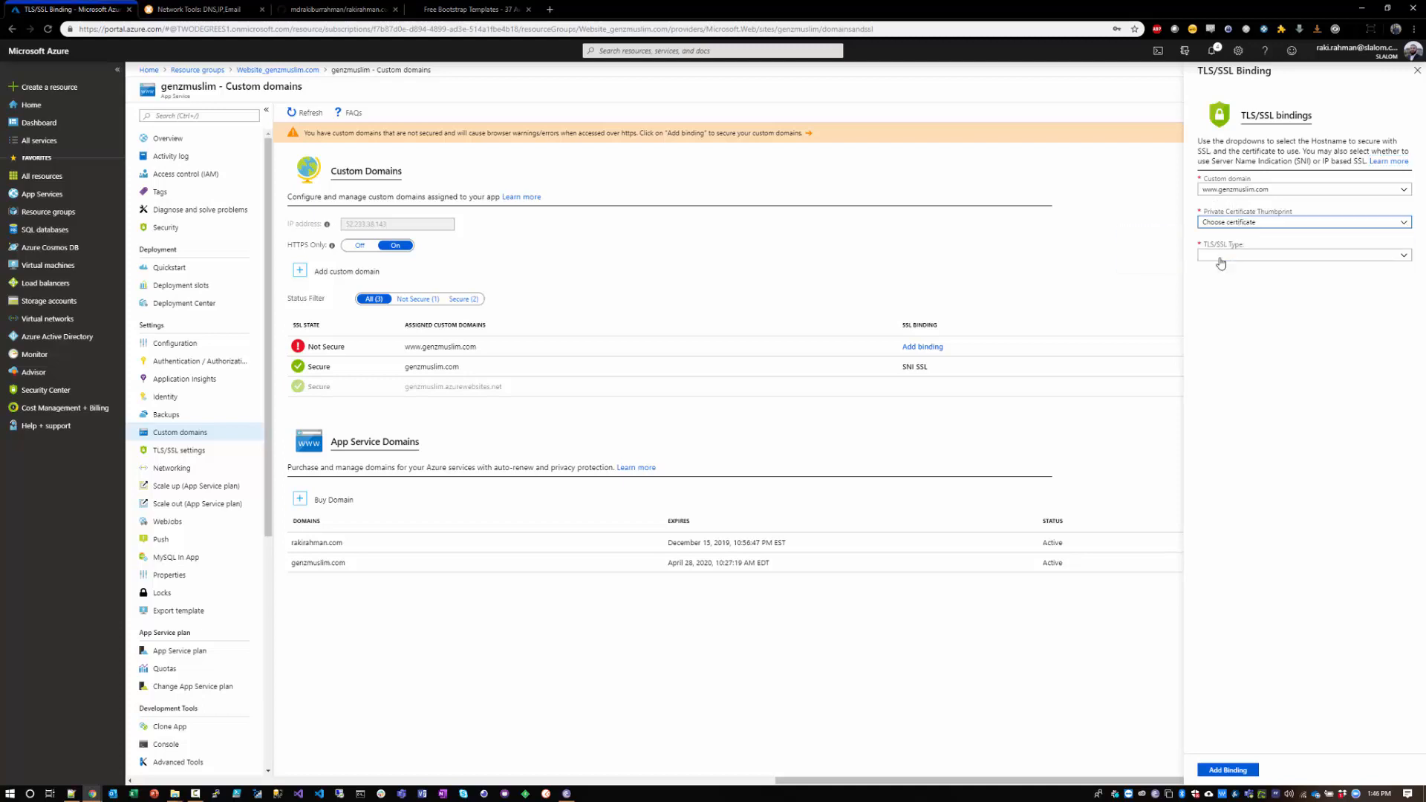
{"action": "left_click", "coordinate": [1225, 256]}
{"action": "left_click", "coordinate": [1214, 270]}
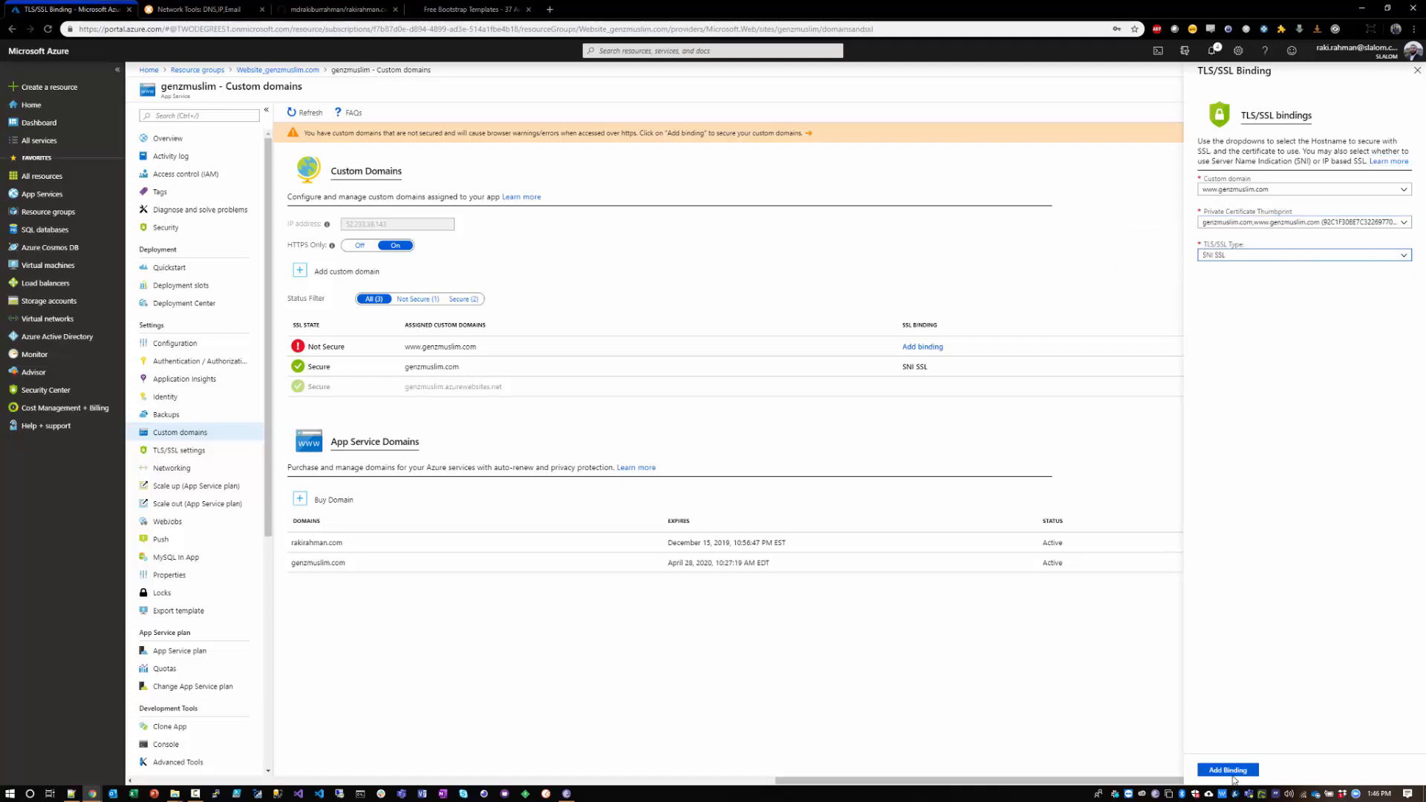
{"action": "left_click", "coordinate": [1231, 772]}
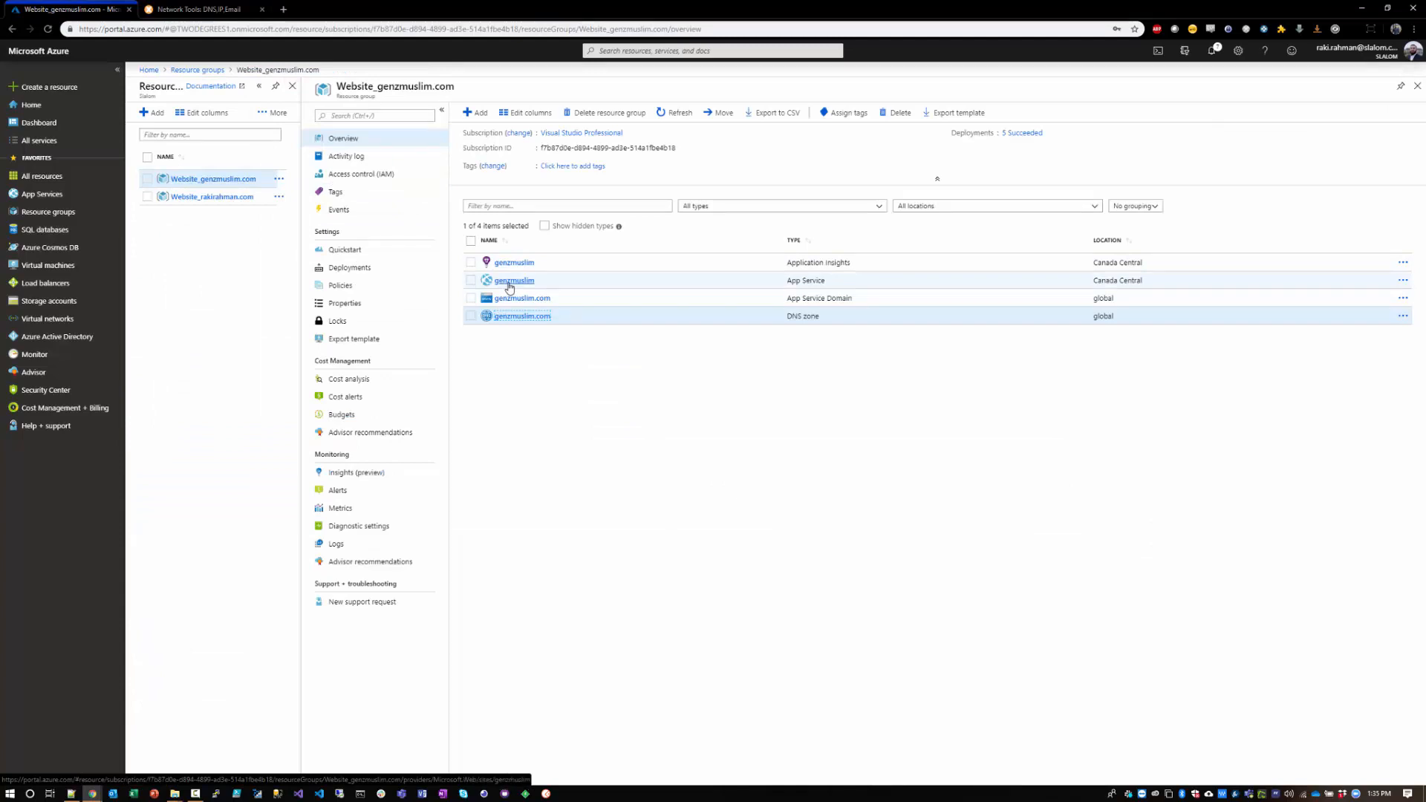
Step: Open the genzmuslim App Service from the resource group and find its Deployment Center by searching for Deploy
{"action": "left_click", "coordinate": [509, 282]}
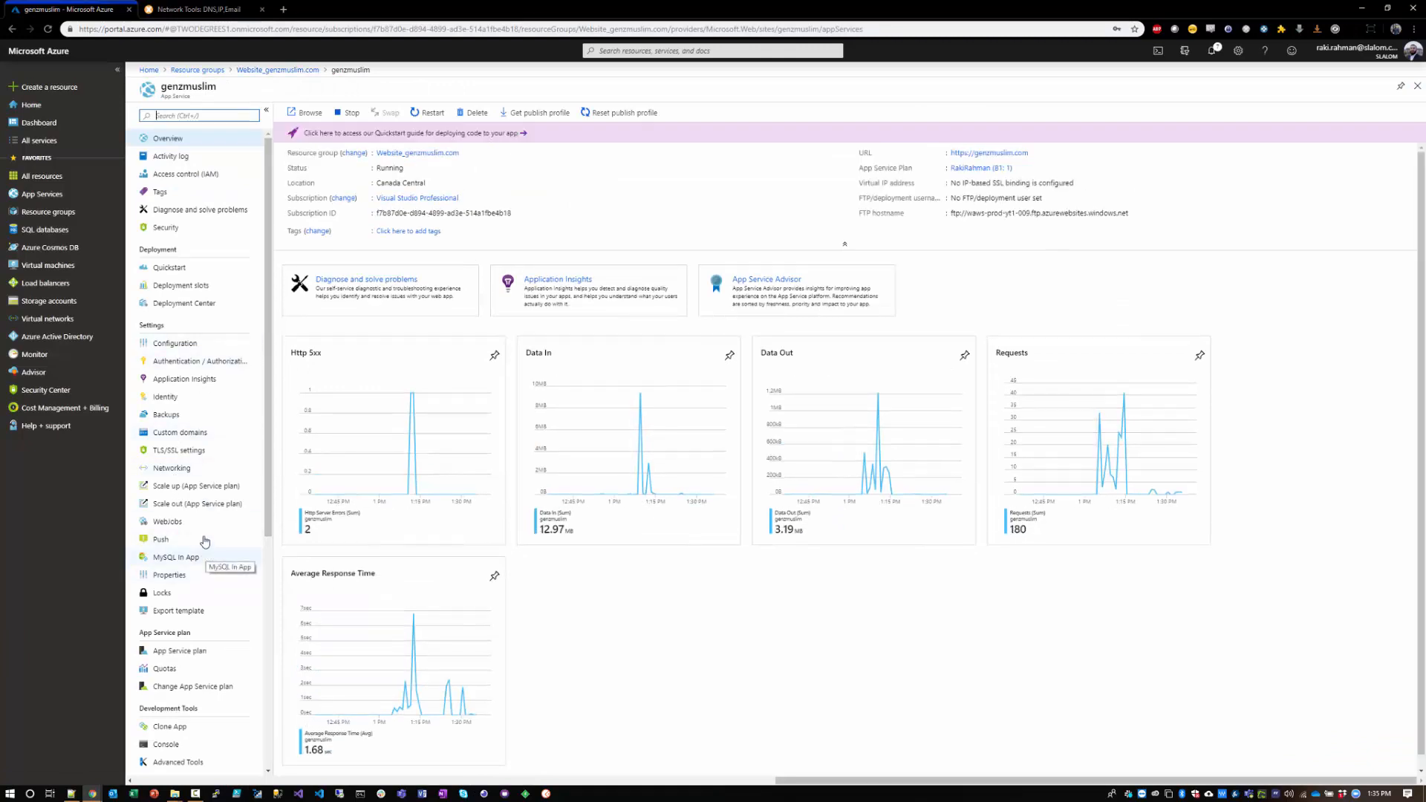
{"action": "left_click", "coordinate": [193, 112]}
{"action": "type", "text": "Deploy"}
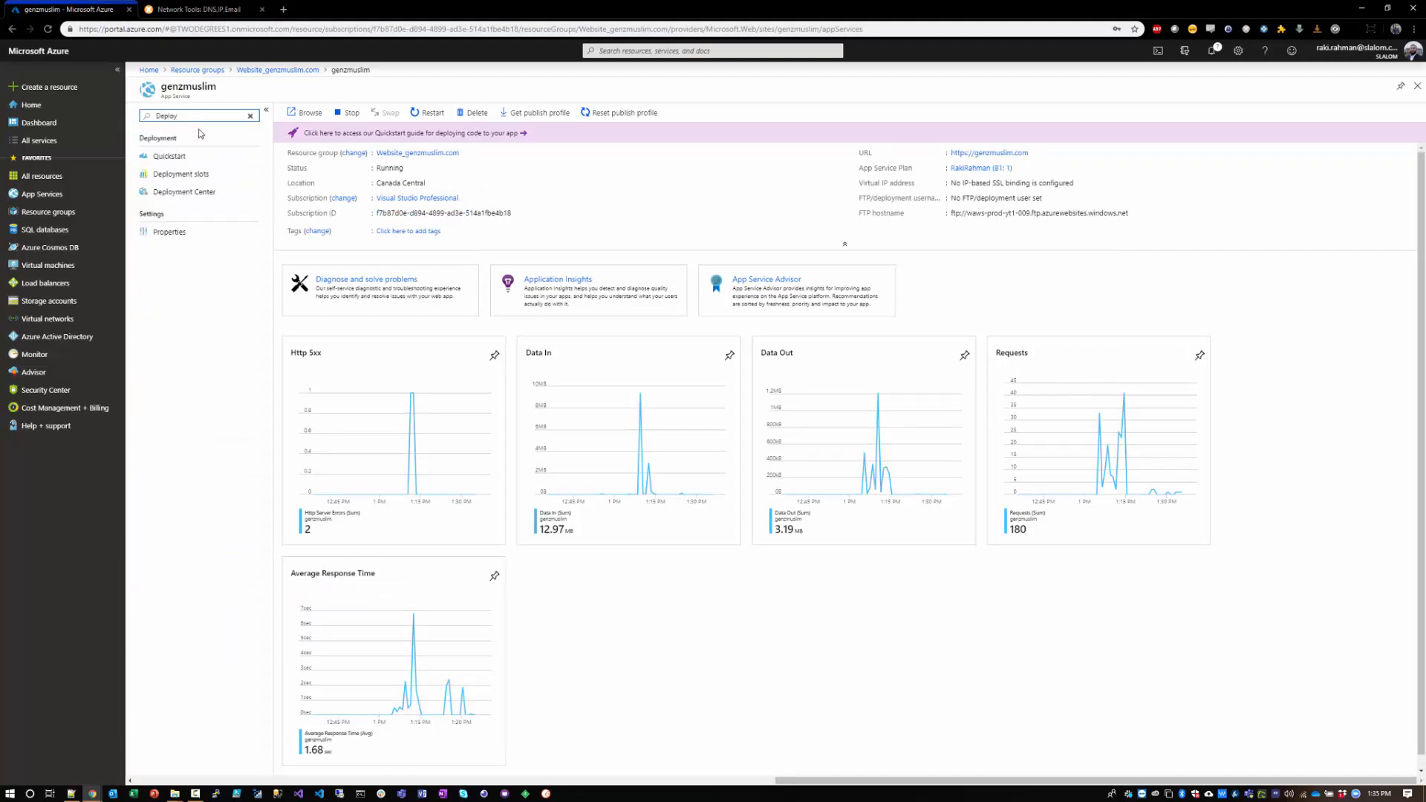
{"action": "left_click", "coordinate": [185, 191]}
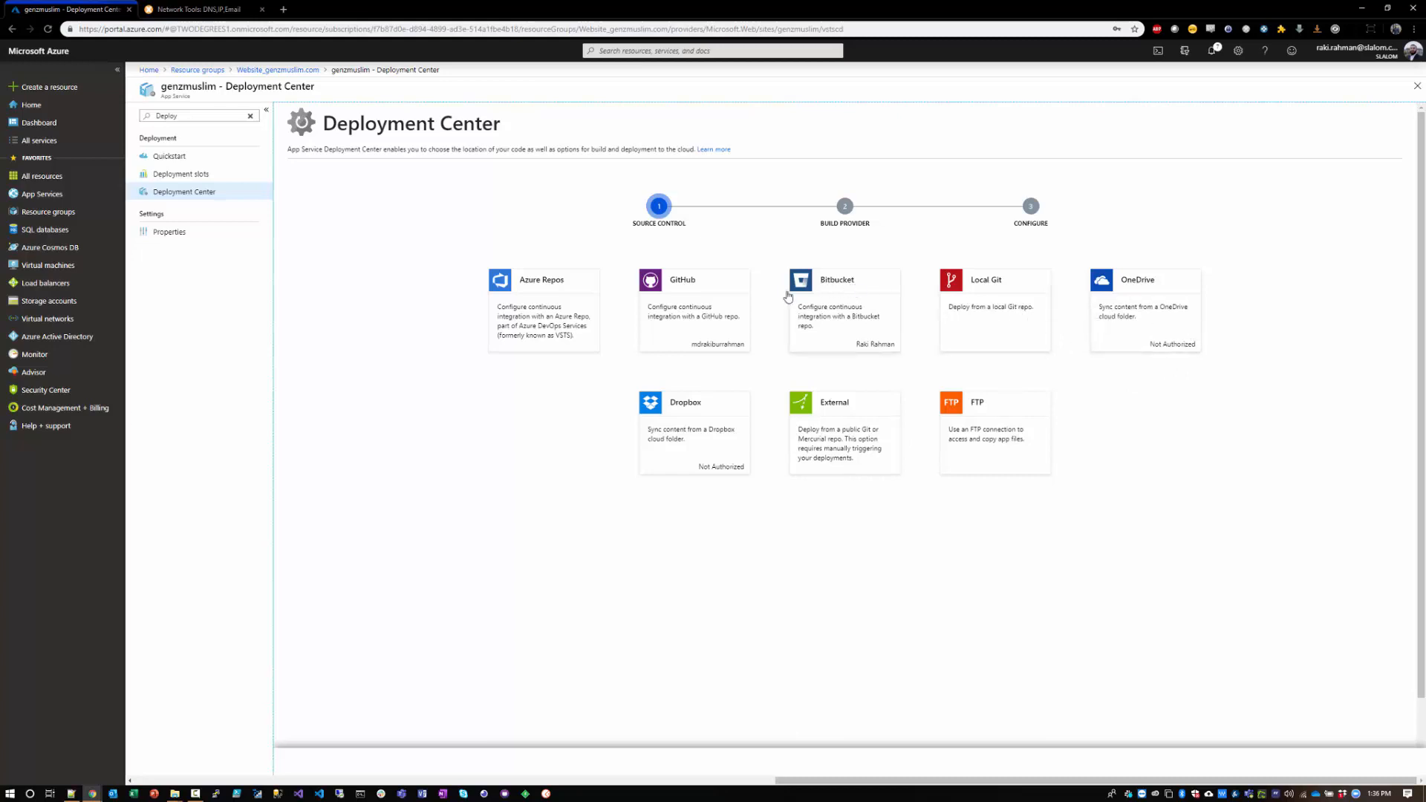
Step: Choose GitHub as the deployment source and App Service build service as the build provider
{"action": "left_click", "coordinate": [687, 318]}
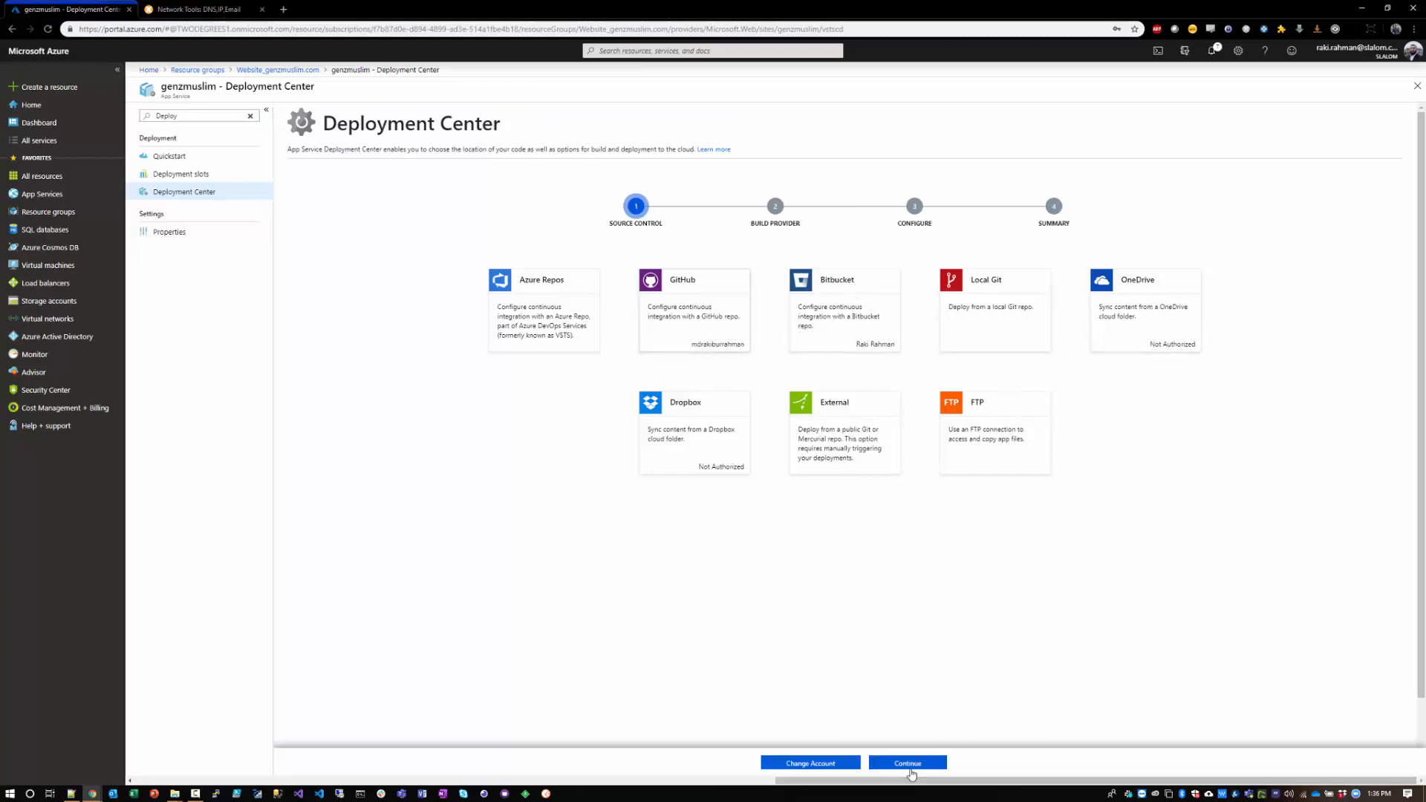
{"action": "left_click", "coordinate": [911, 767]}
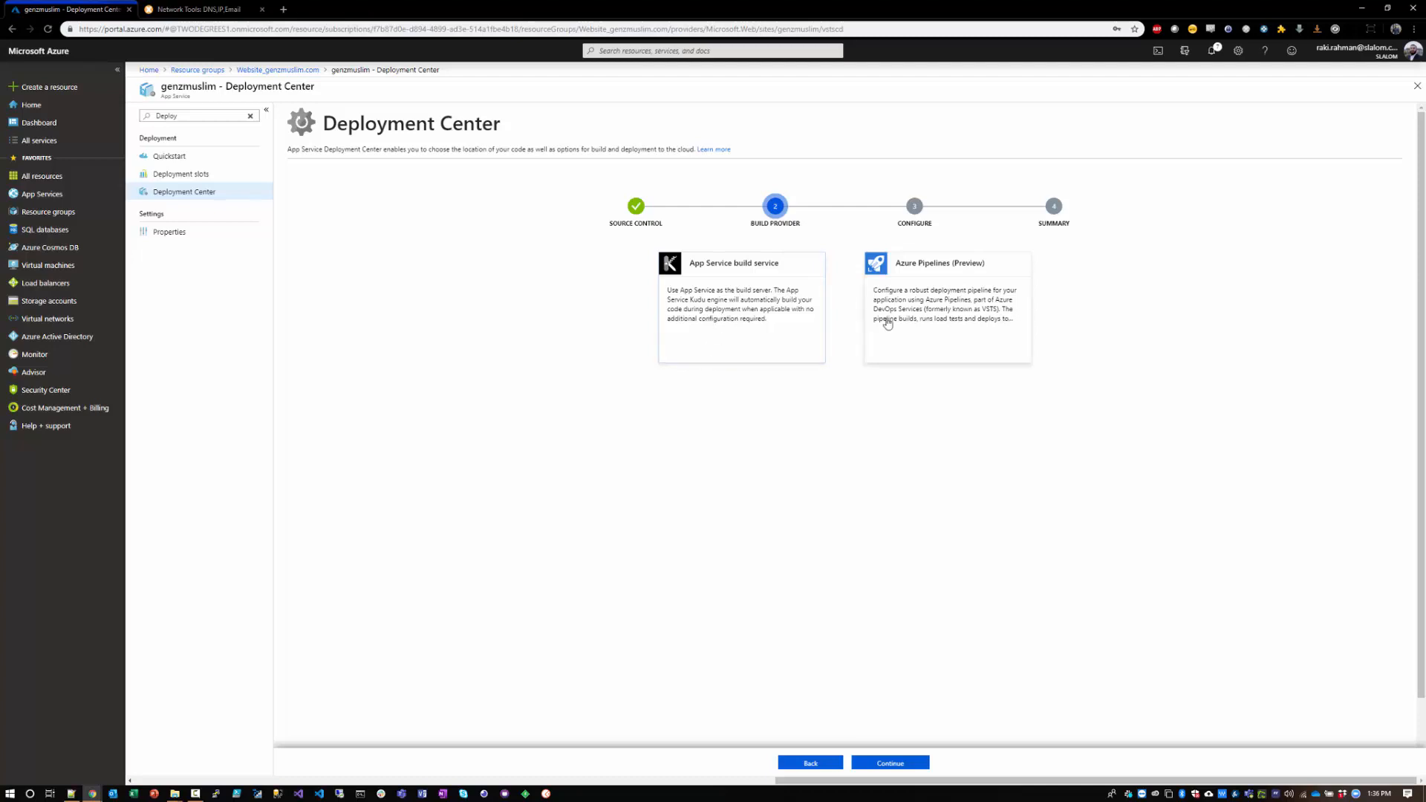
{"action": "left_click", "coordinate": [895, 770]}
Step: Set the deployment source to the owner's GitHub organization, portfolio-site repository and master branch, and finish the deployment setup
{"action": "left_click", "coordinate": [520, 273]}
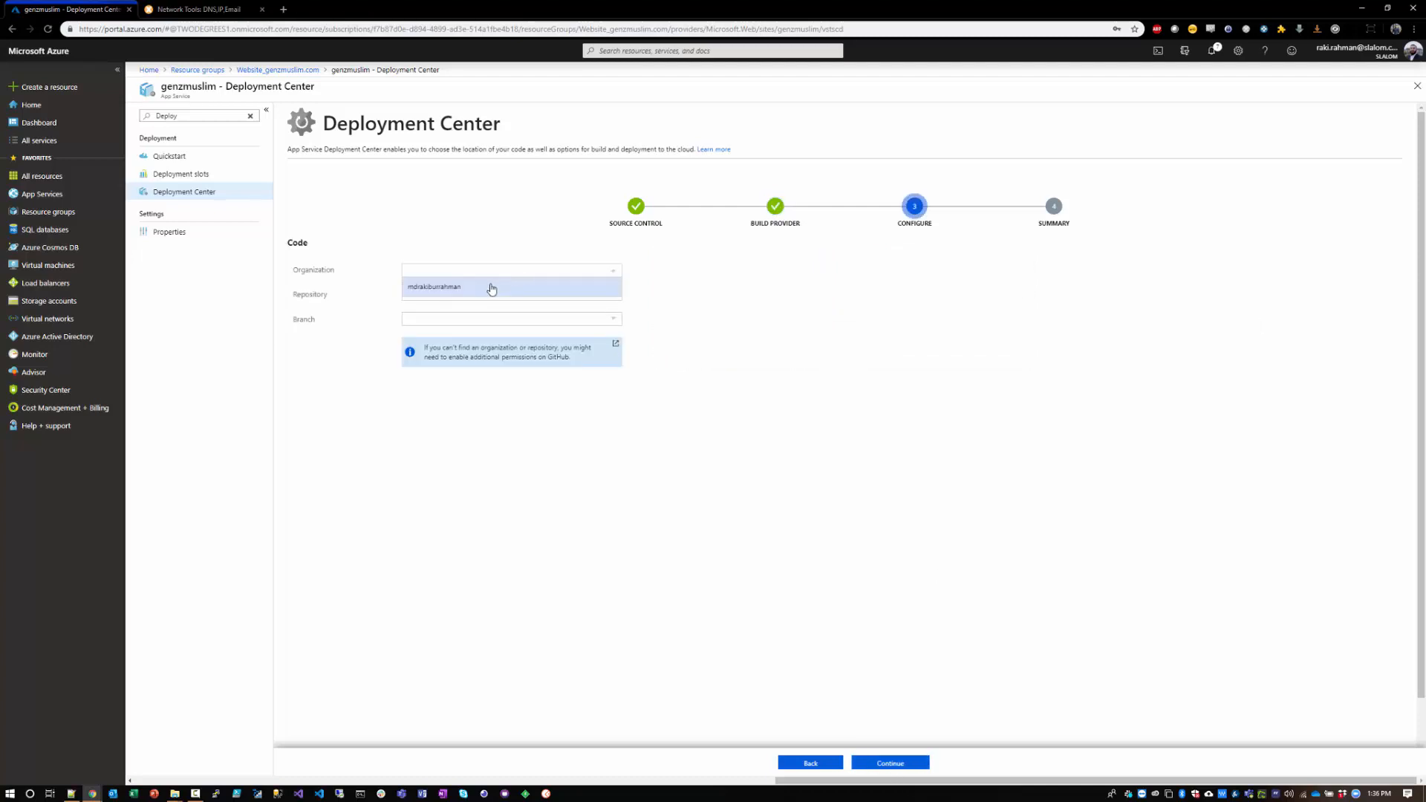
{"action": "left_click", "coordinate": [491, 289]}
{"action": "left_click", "coordinate": [465, 295]}
{"action": "left_click", "coordinate": [458, 310]}
{"action": "left_click", "coordinate": [436, 319]}
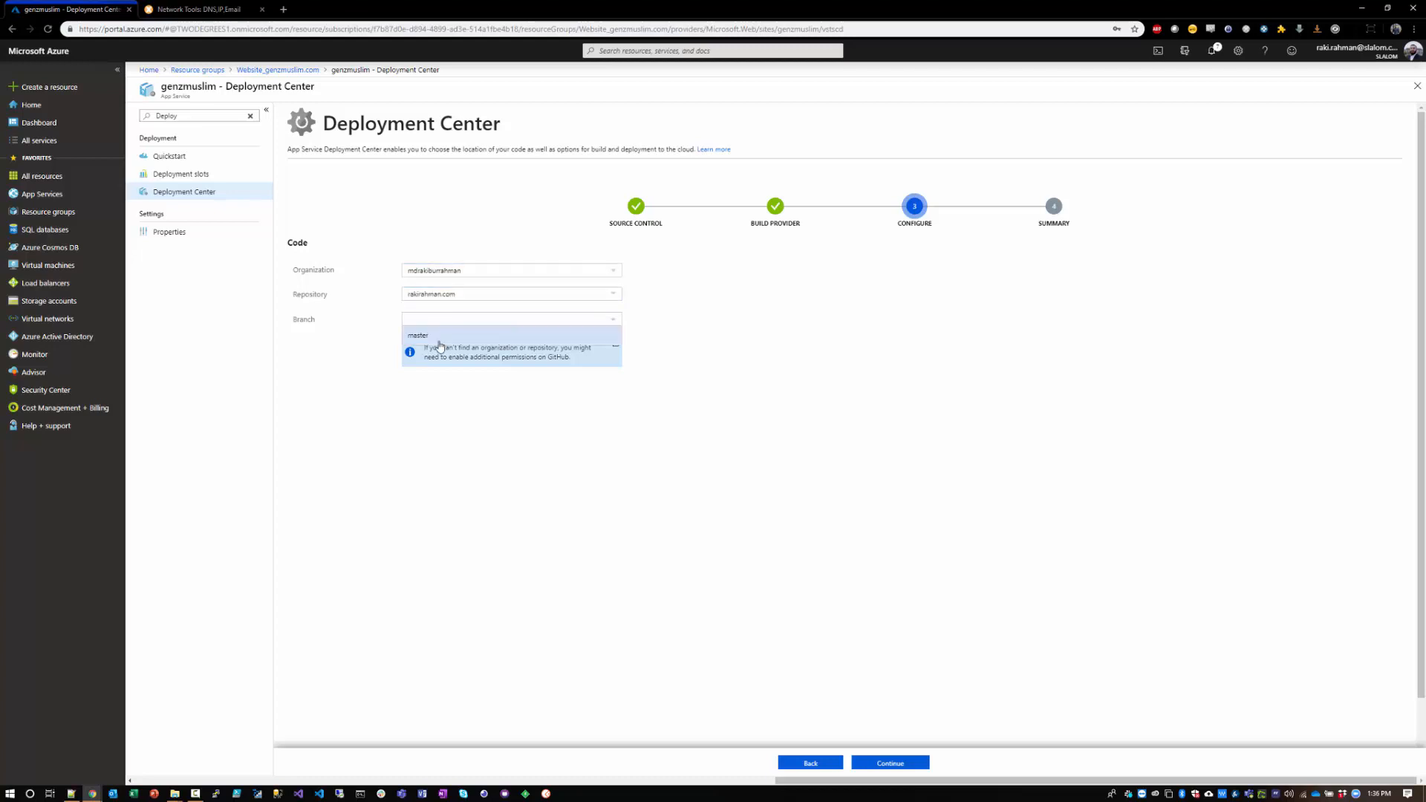
{"action": "left_click", "coordinate": [429, 336]}
{"action": "left_click", "coordinate": [889, 762]}
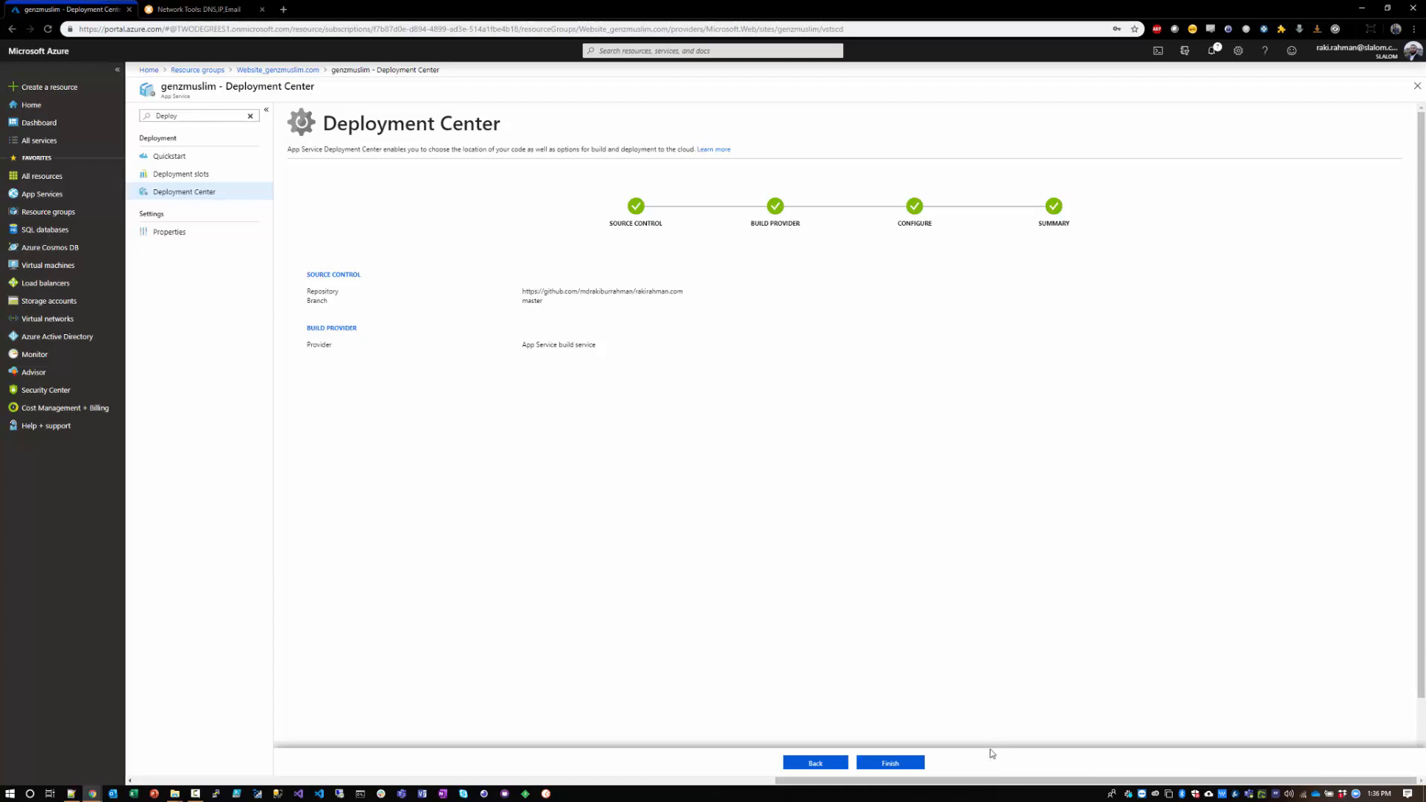
{"action": "left_click", "coordinate": [919, 764]}
Step: Open the owner's GitHub profile in a new tab and view the files of the portfolio-site repository
{"action": "key", "text": "ctrl+t"}
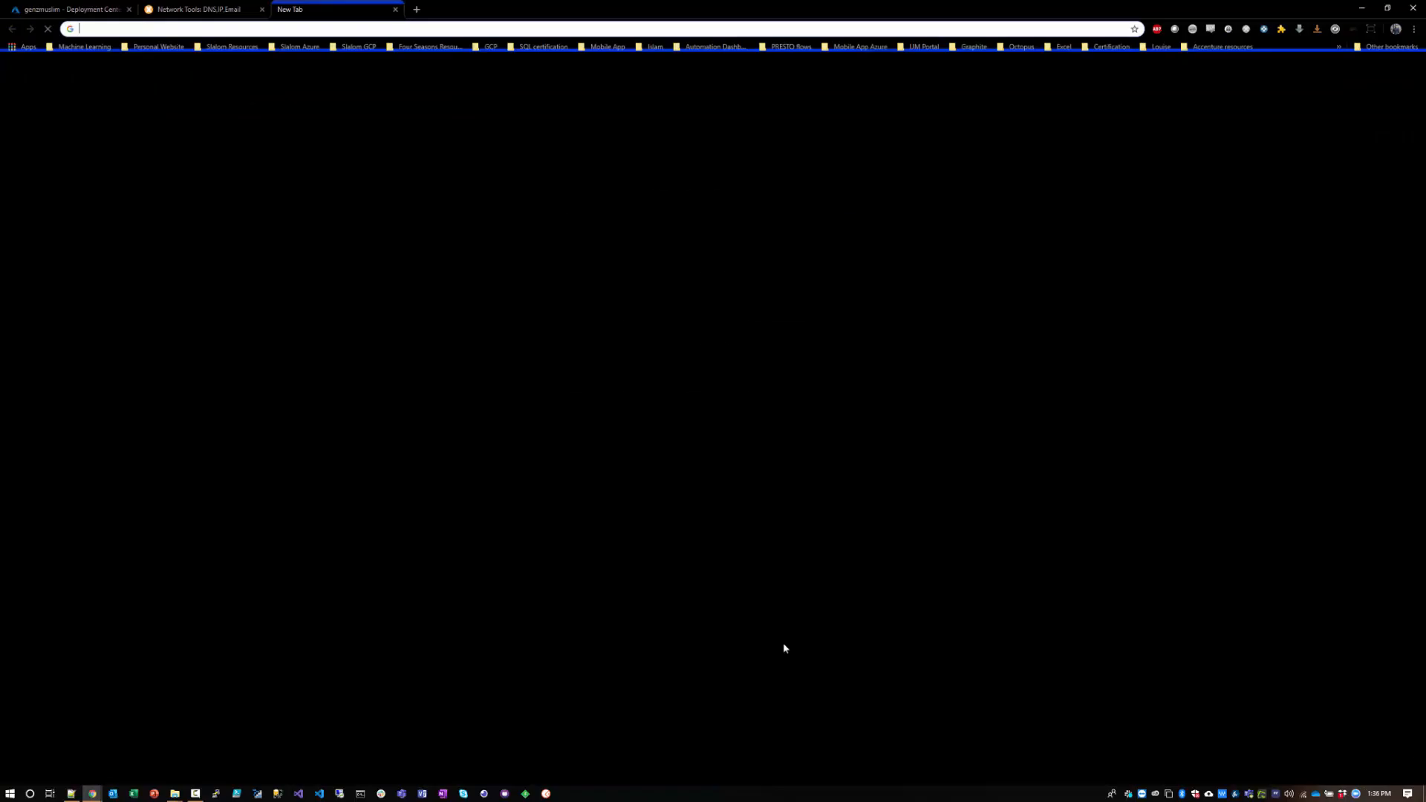
{"action": "type", "text": "git"}
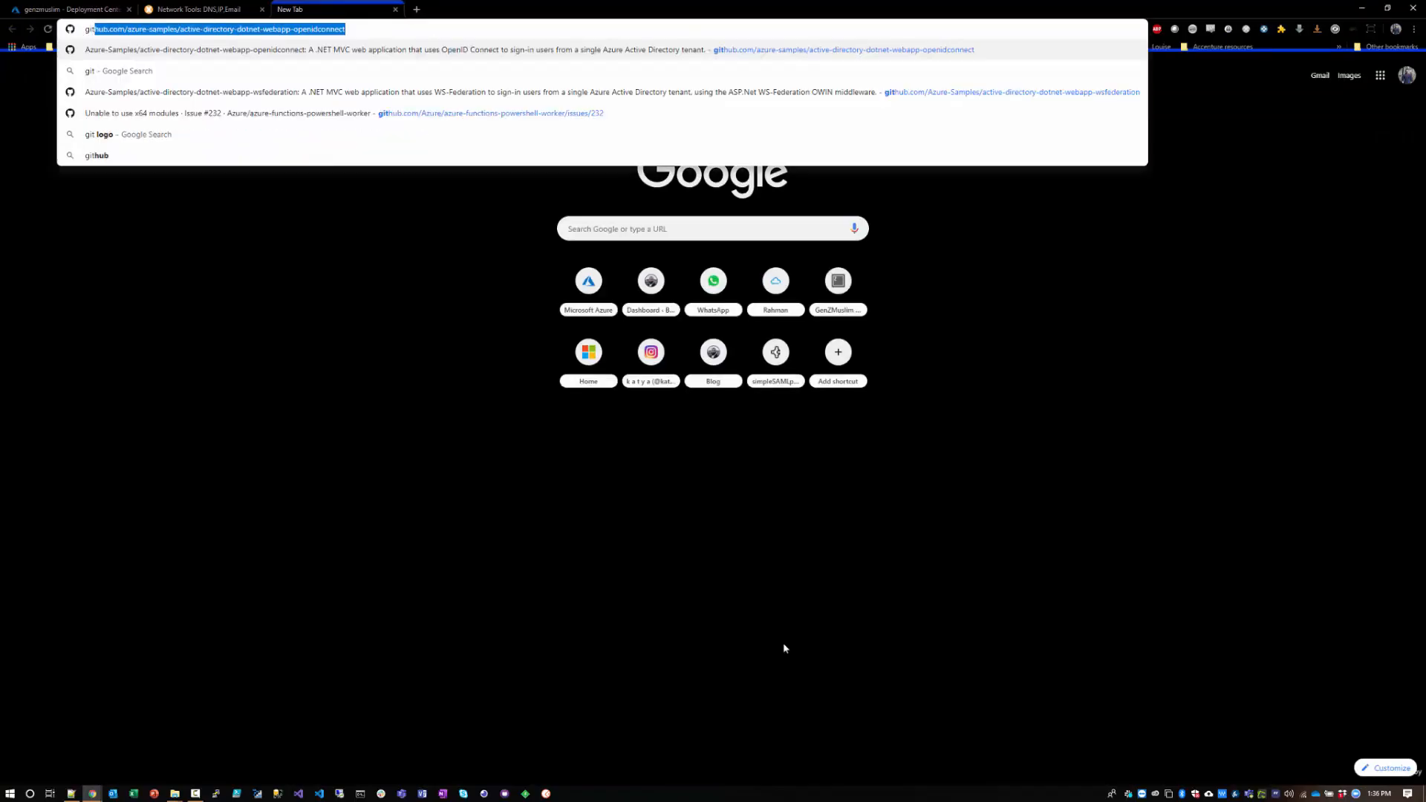
{"action": "type", "text": "hub.com/azure-"}
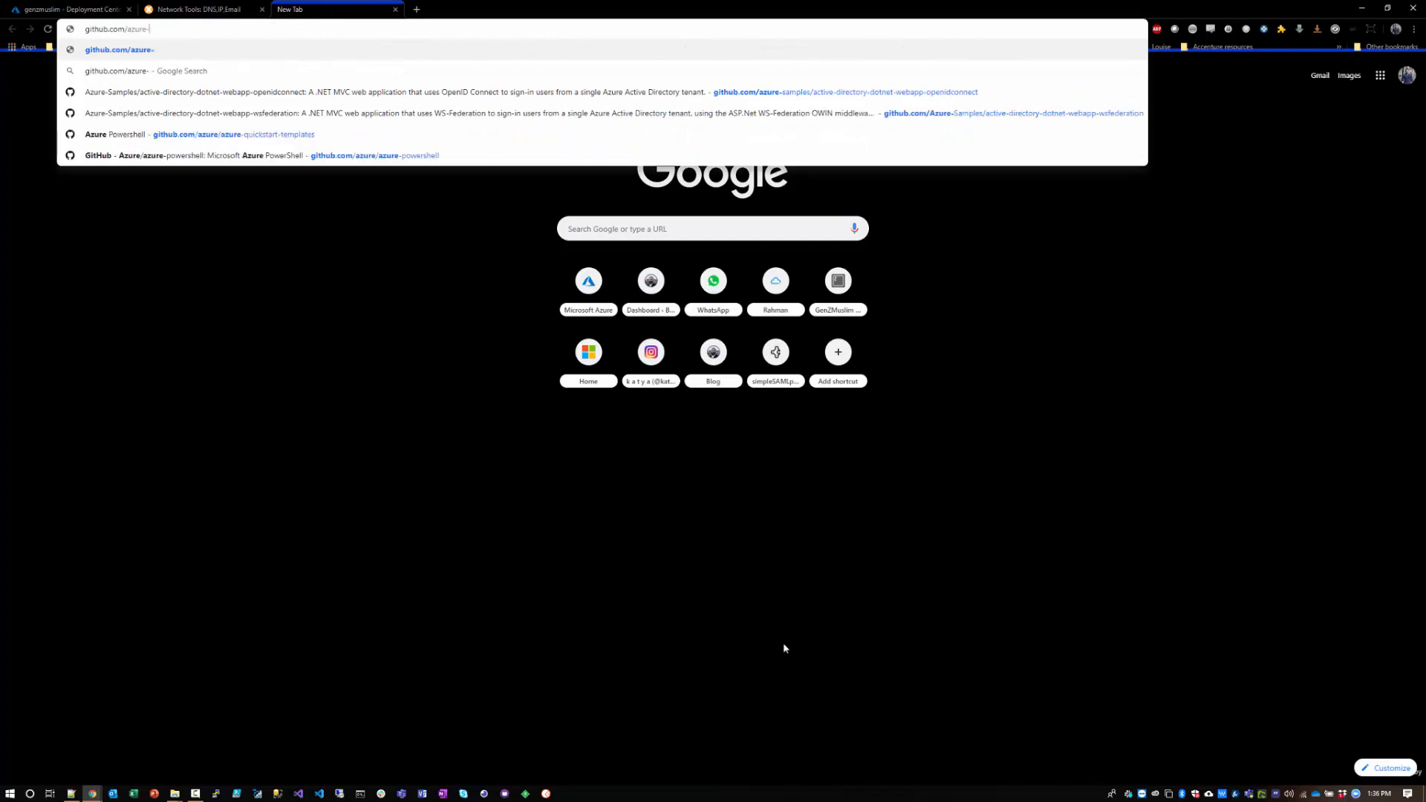
{"action": "key", "text": "BackSpace"}
{"action": "key", "text": "BackSpace"}
{"action": "key", "text": "BackSpace"}
{"action": "key", "text": "BackSpace"}
{"action": "key", "text": "BackSpace"}
{"action": "key", "text": "BackSpace"}
{"action": "type", "text": "md"}
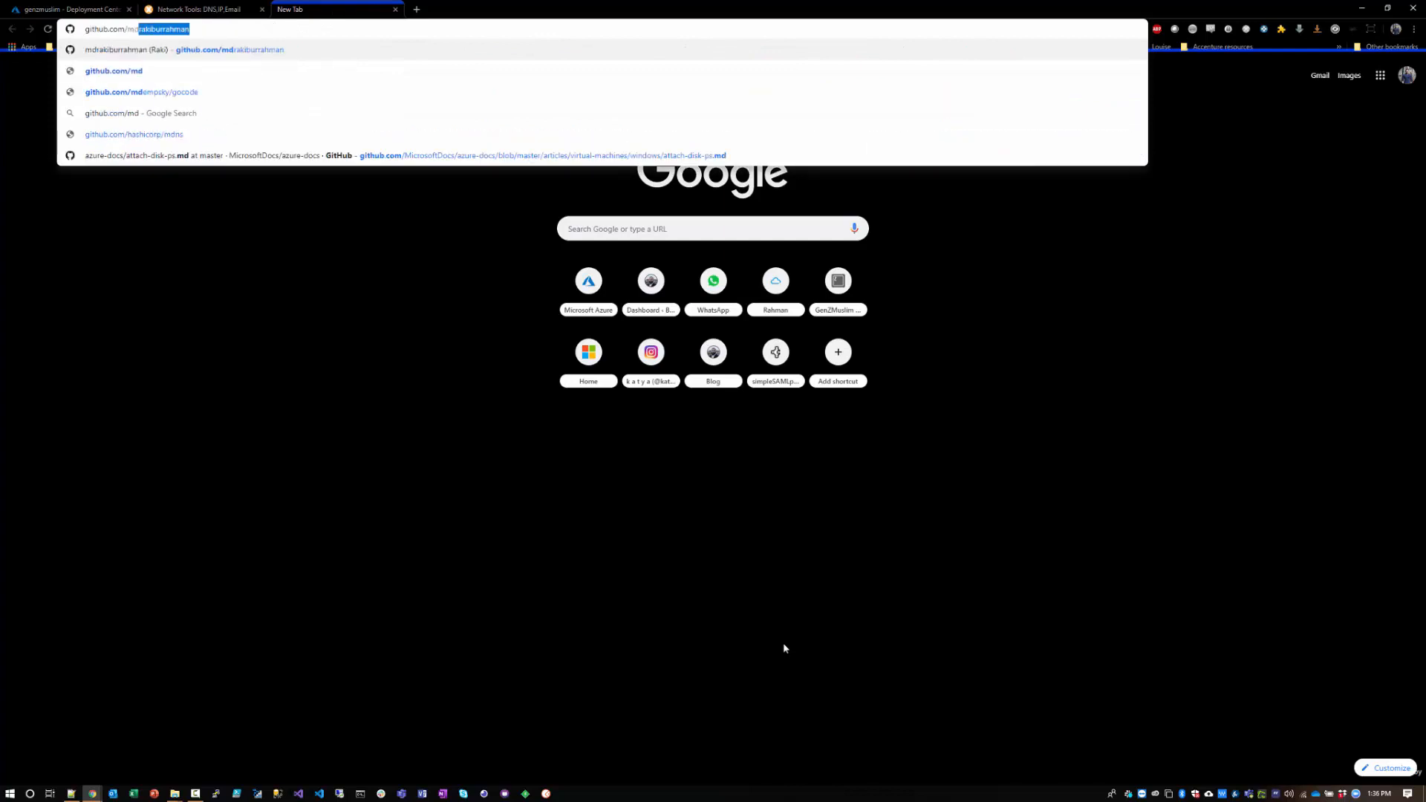
{"action": "key", "text": "Return"}
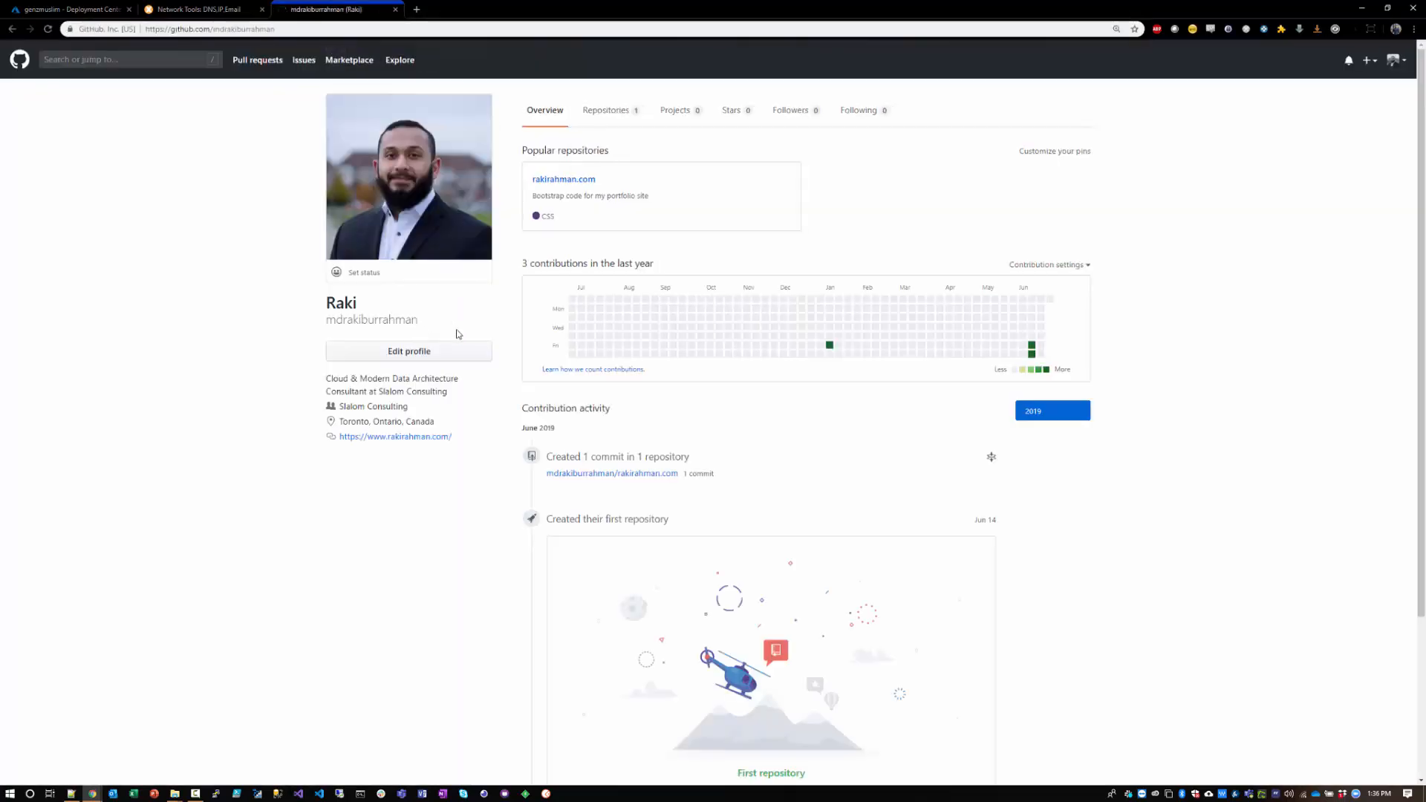
{"action": "left_click", "coordinate": [605, 110]}
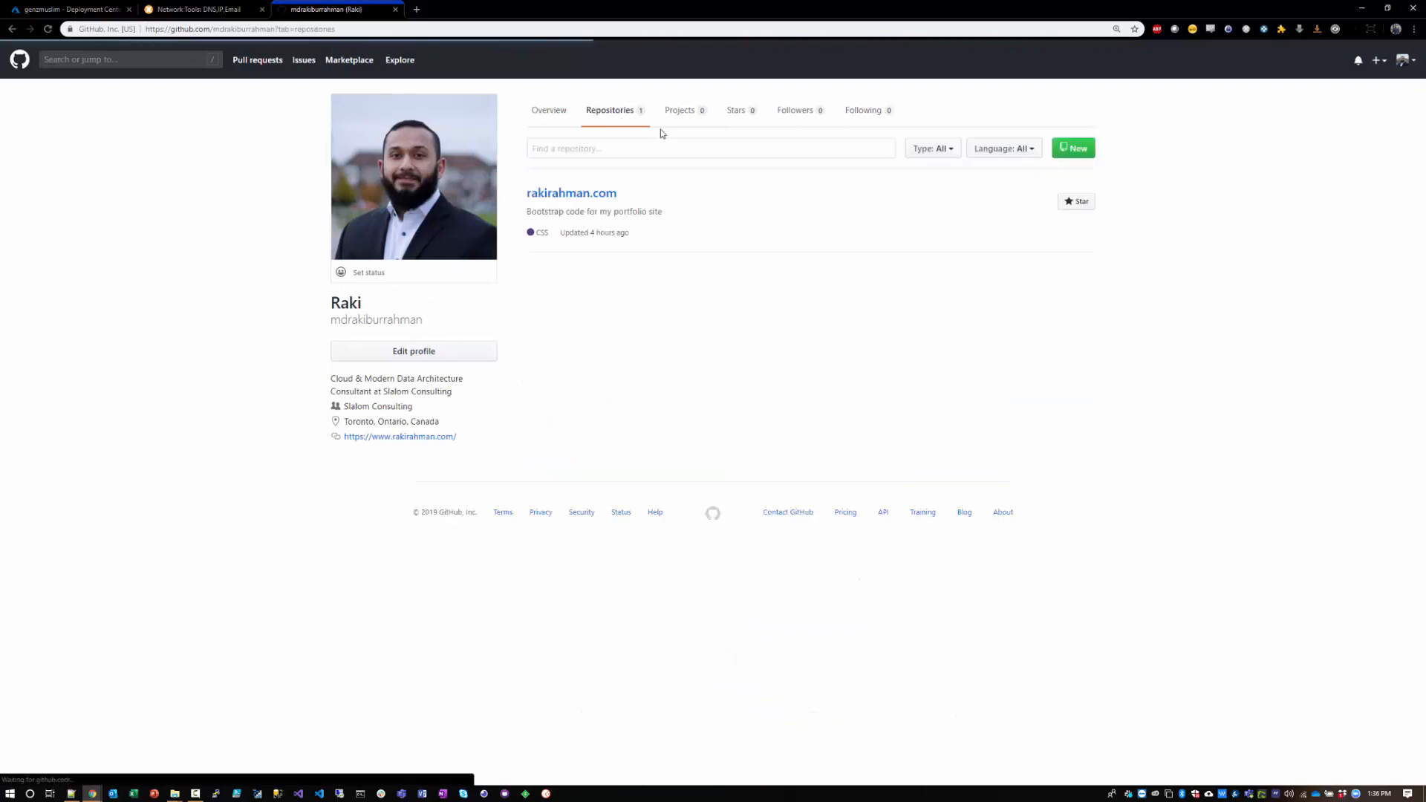
{"action": "left_click", "coordinate": [555, 194]}
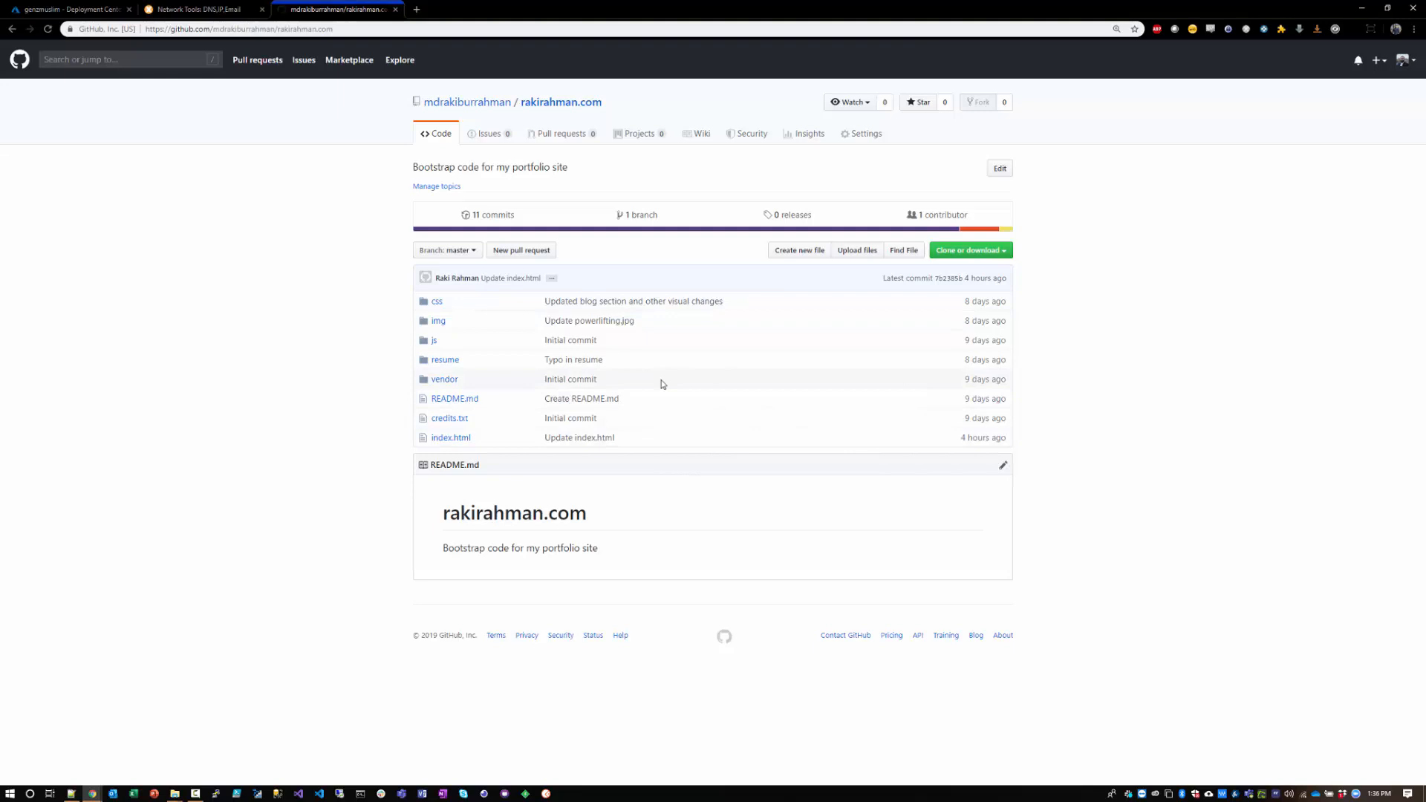
{"action": "key", "text": "ctrl"}
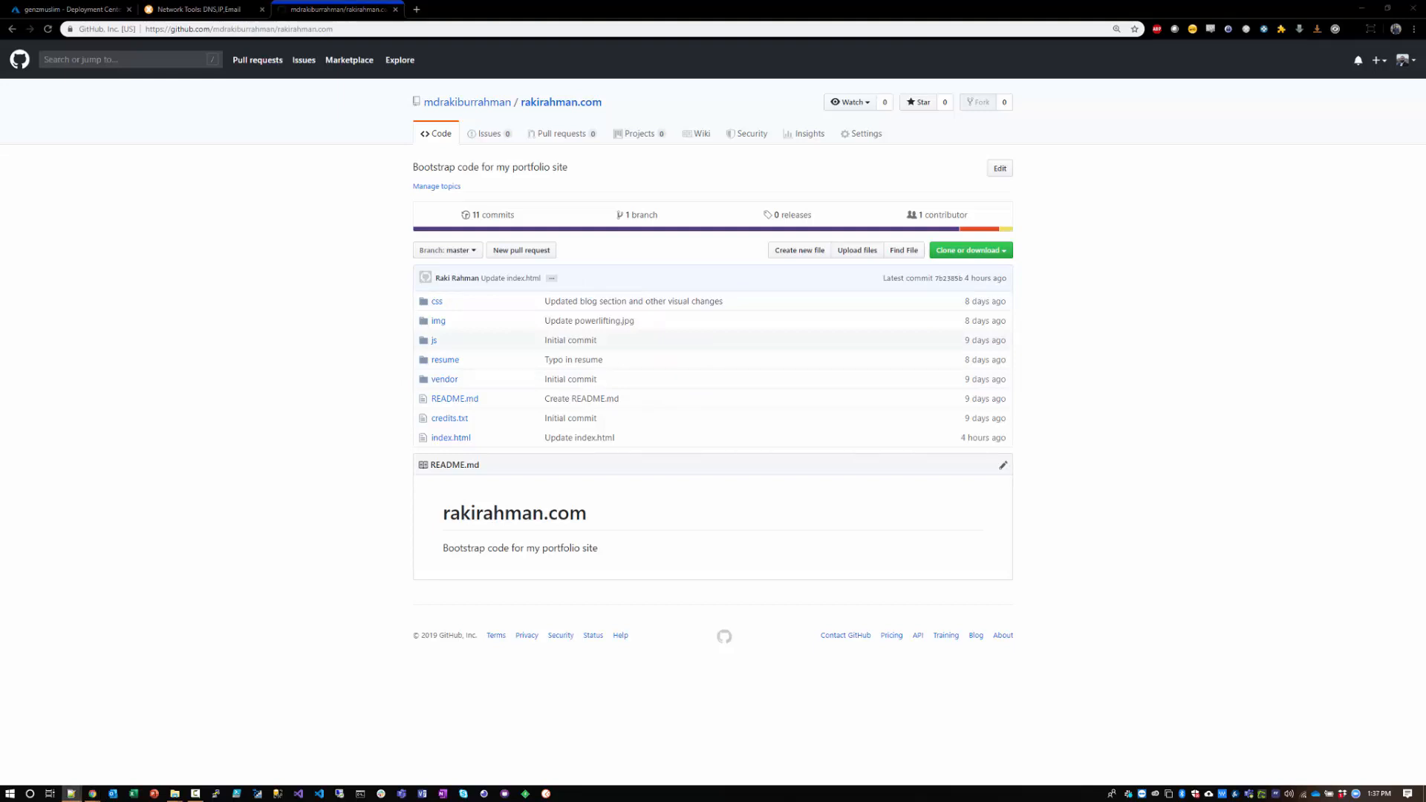
{"action": "left_click", "coordinate": [366, 259]}
{"action": "key", "text": "ctrl+t"}
{"action": "type", "text": "https://bootstrapious.com/free-templates"}
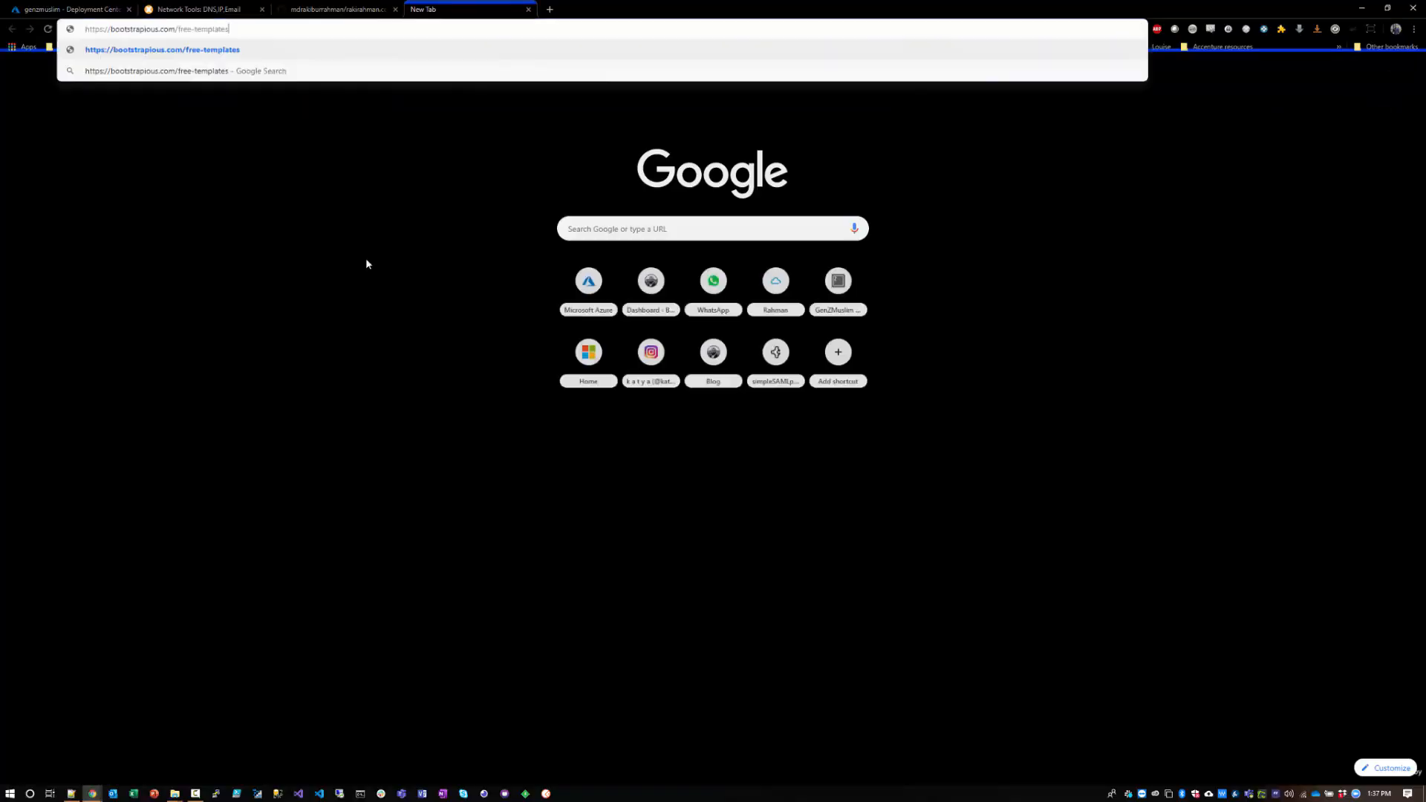
{"action": "key", "text": "Return"}
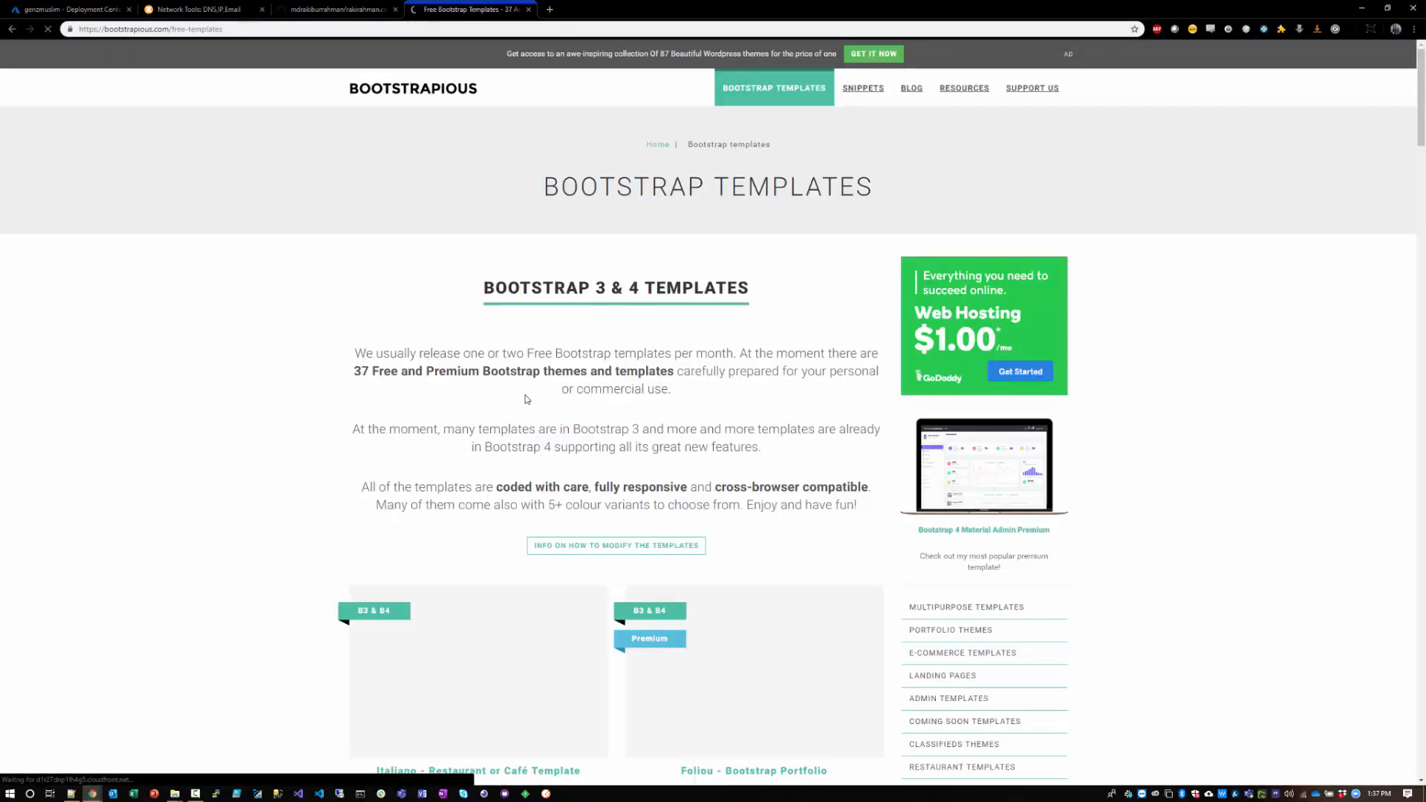
{"action": "scroll", "coordinate": [248, 453], "scroll_direction": "down", "scroll_amount": 2}
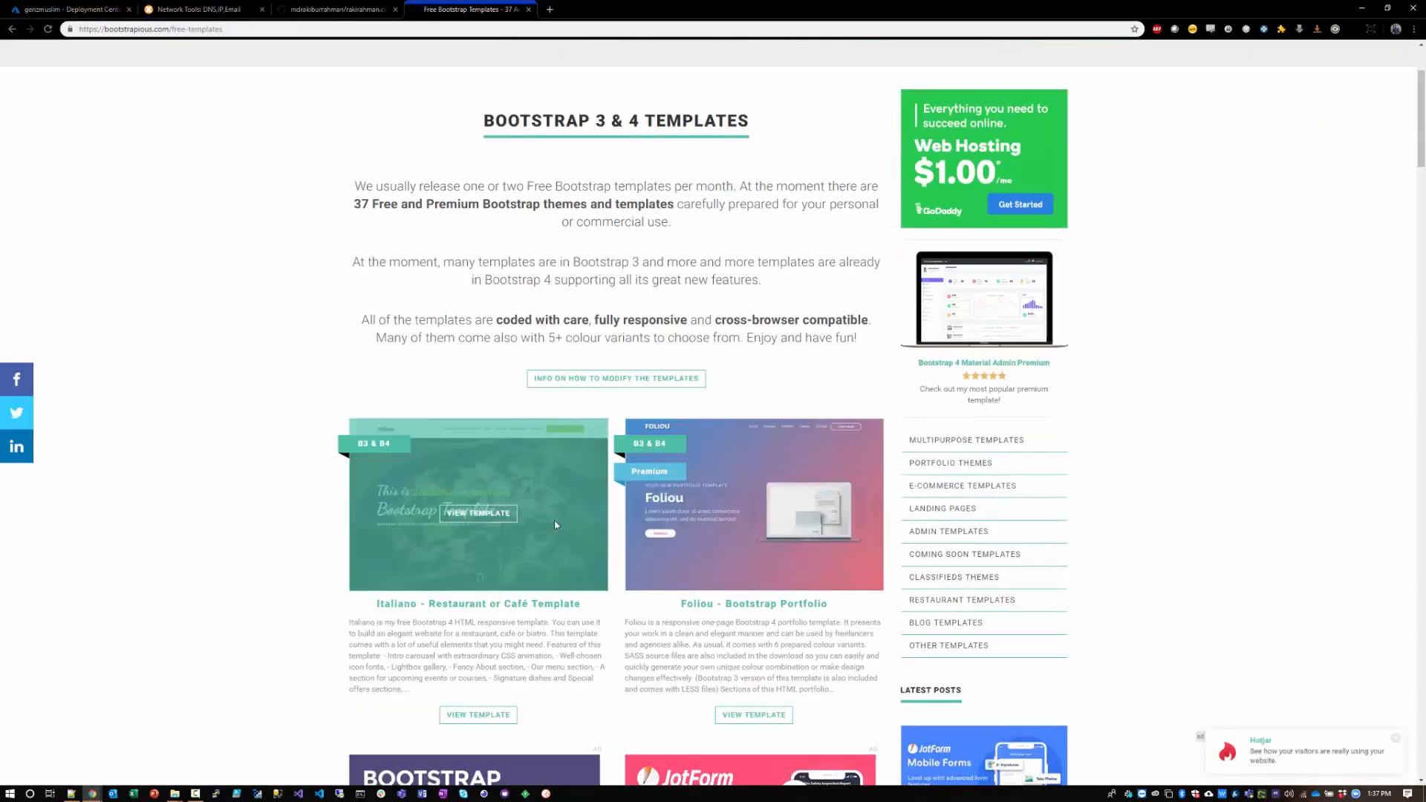
{"action": "scroll", "coordinate": [297, 538], "scroll_direction": "down", "scroll_amount": 6}
{"action": "scroll", "coordinate": [143, 525], "scroll_direction": "down", "scroll_amount": 6}
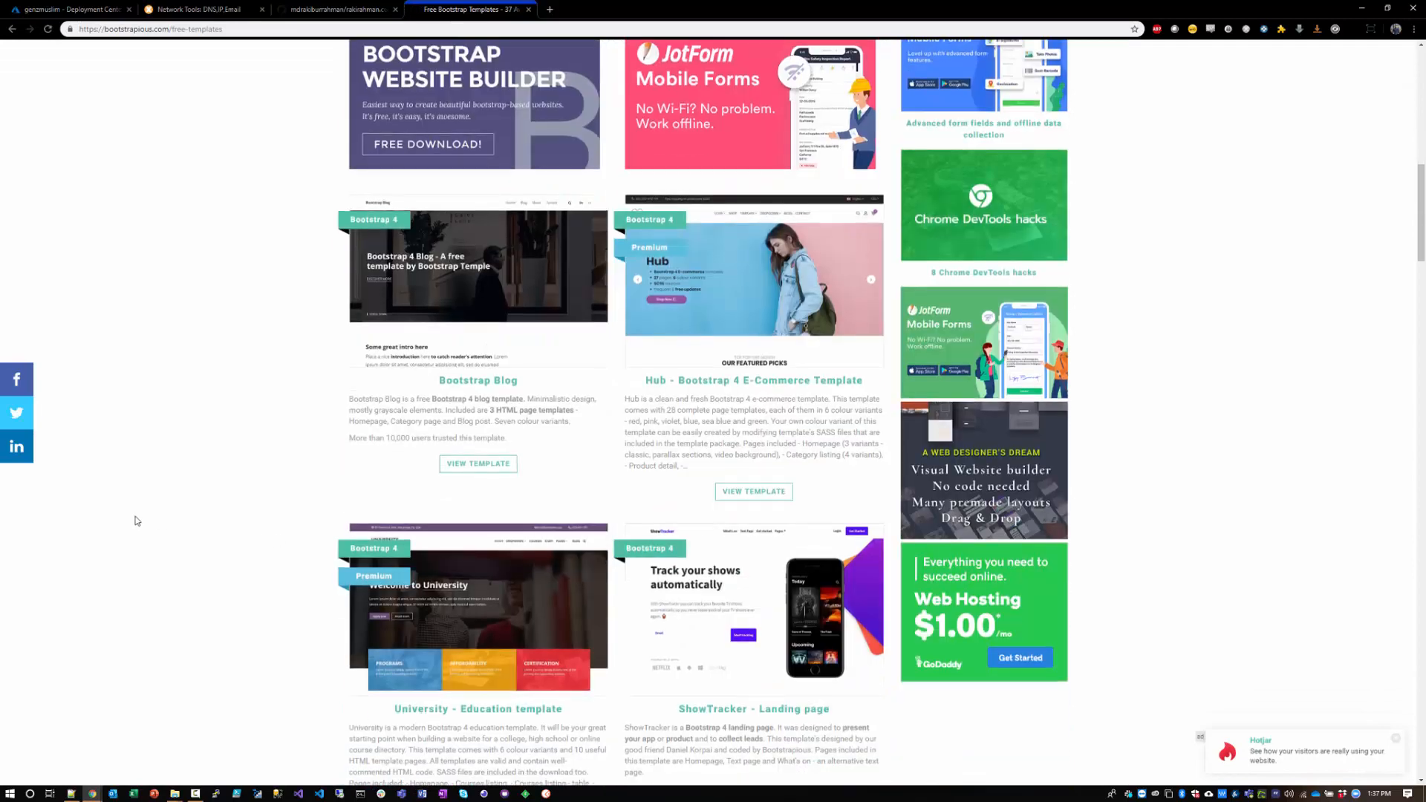
{"action": "scroll", "coordinate": [446, 663], "scroll_direction": "down", "scroll_amount": 12}
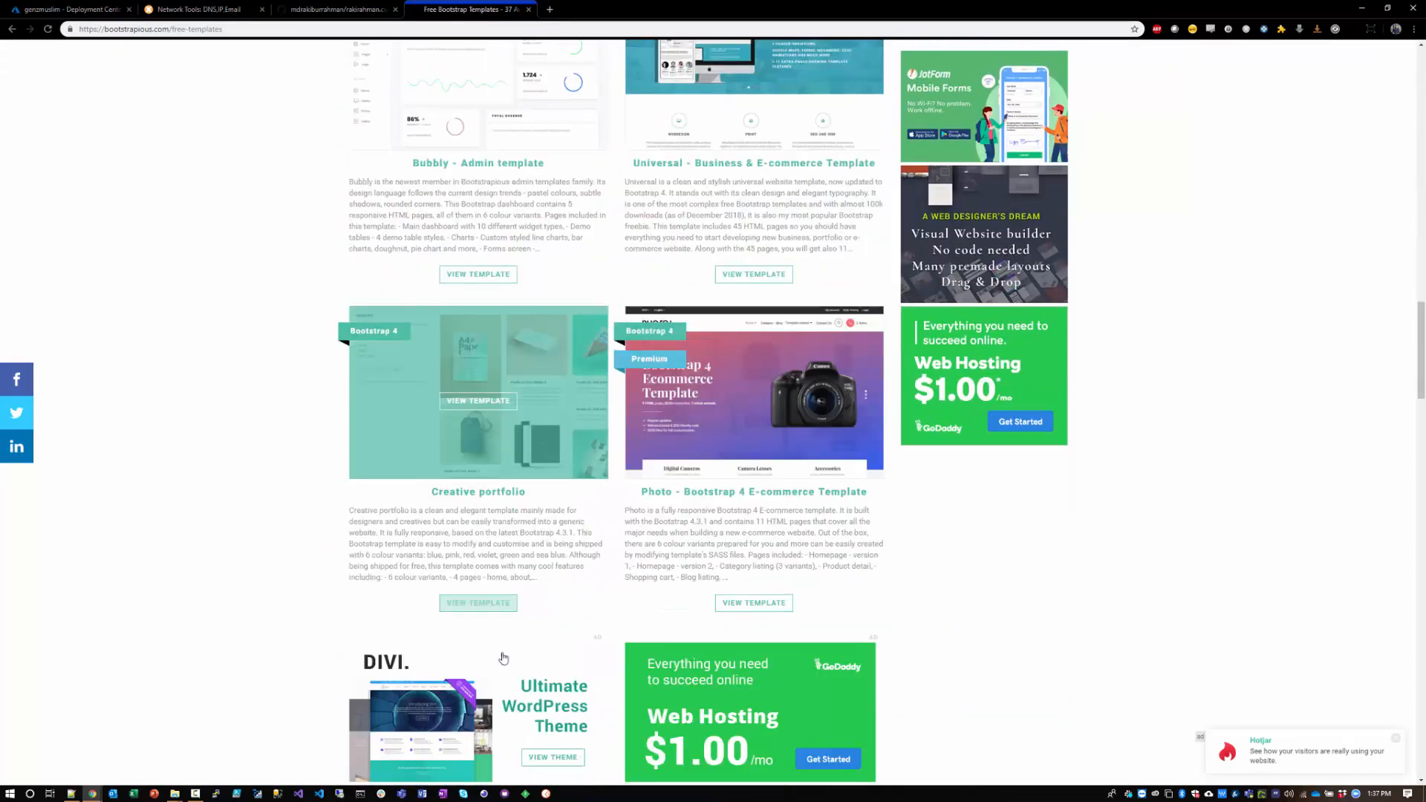
{"action": "scroll", "coordinate": [194, 612], "scroll_direction": "down", "scroll_amount": 3}
{"action": "scroll", "coordinate": [187, 613], "scroll_direction": "down", "scroll_amount": 3}
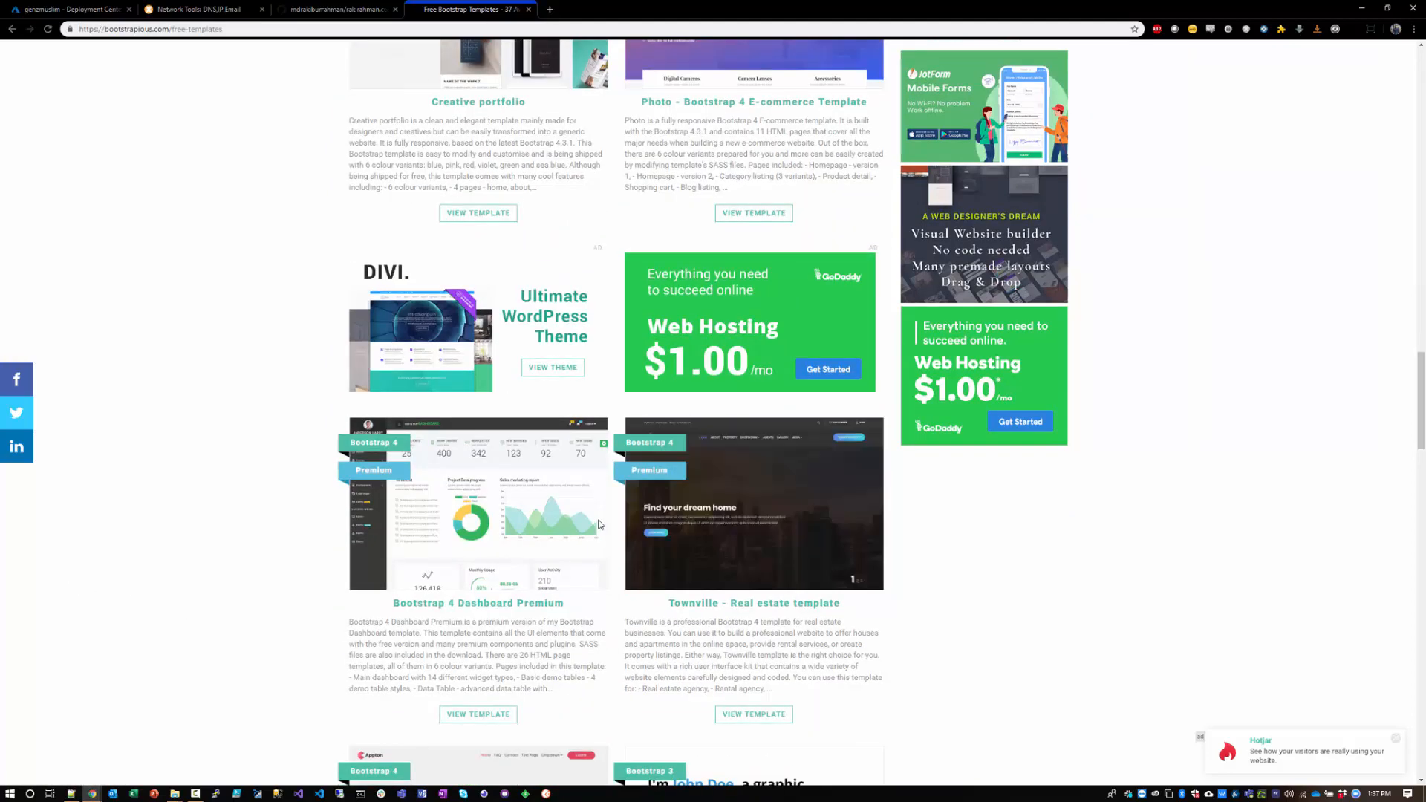
Step: Check the deployment status in the genzmuslim Deployment Center, and switch to Firefox to load genzmuslim.com
{"action": "left_click", "coordinate": [338, 9]}
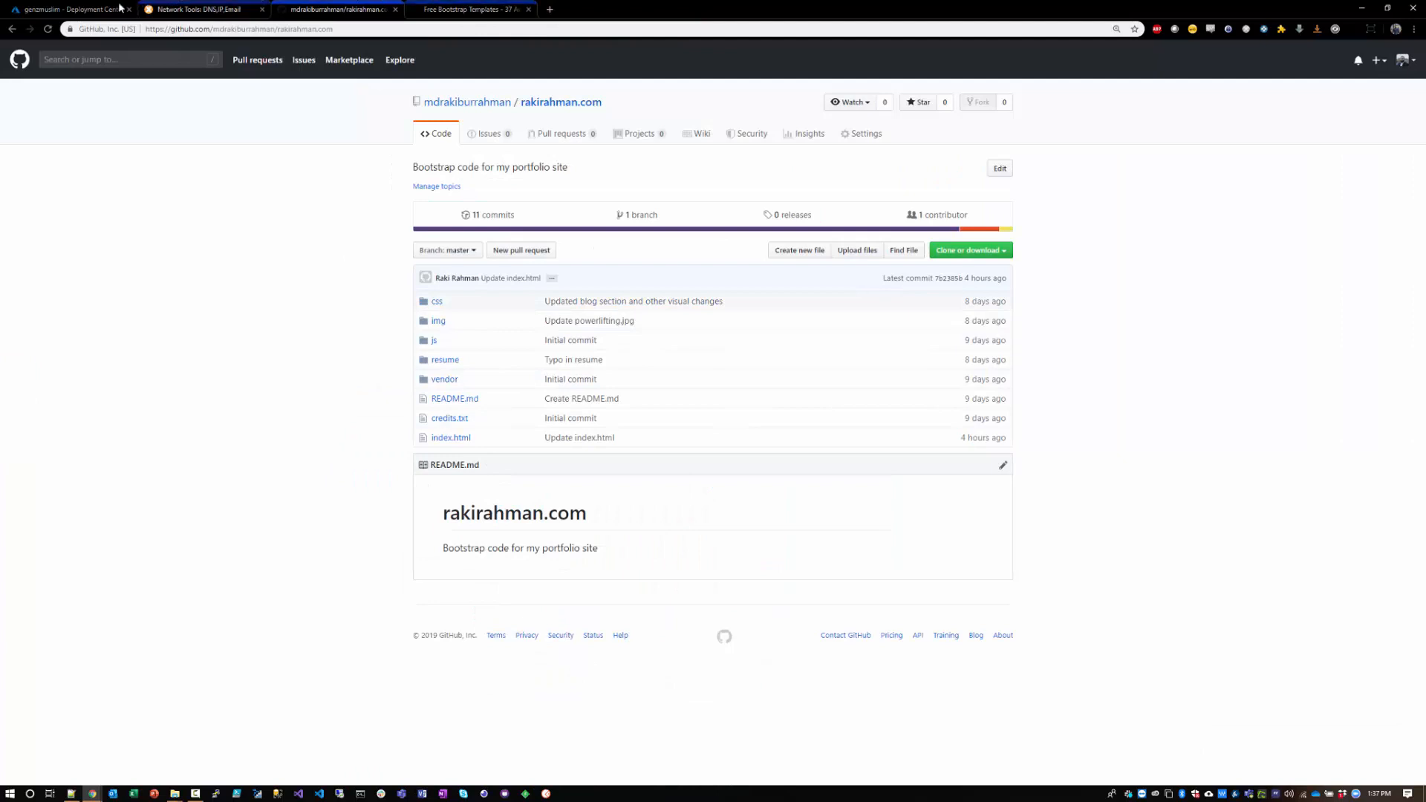
{"action": "left_click", "coordinate": [71, 9]}
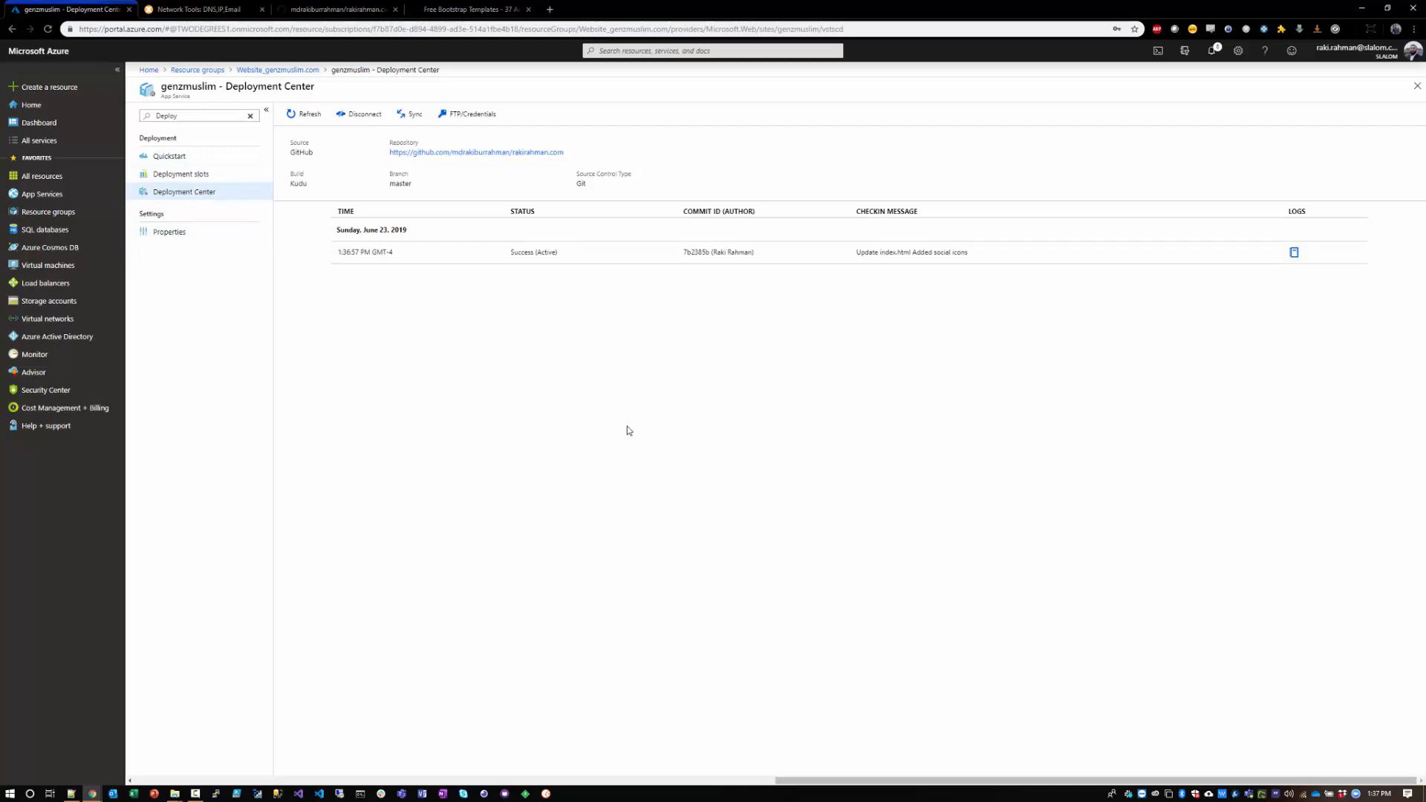
{"action": "left_click", "coordinate": [12, 794]}
{"action": "type", "text": "firefox"}
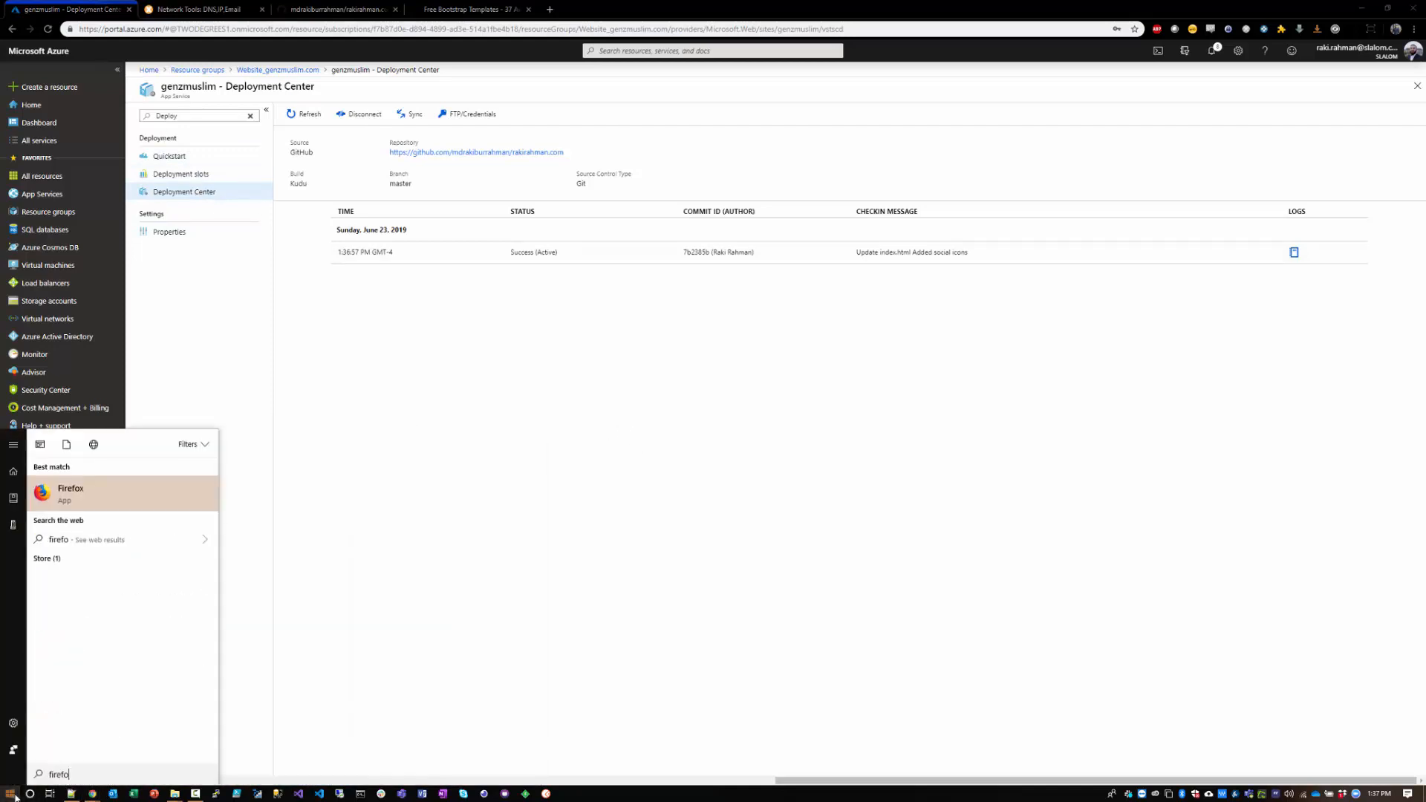
{"action": "left_click", "coordinate": [113, 507]}
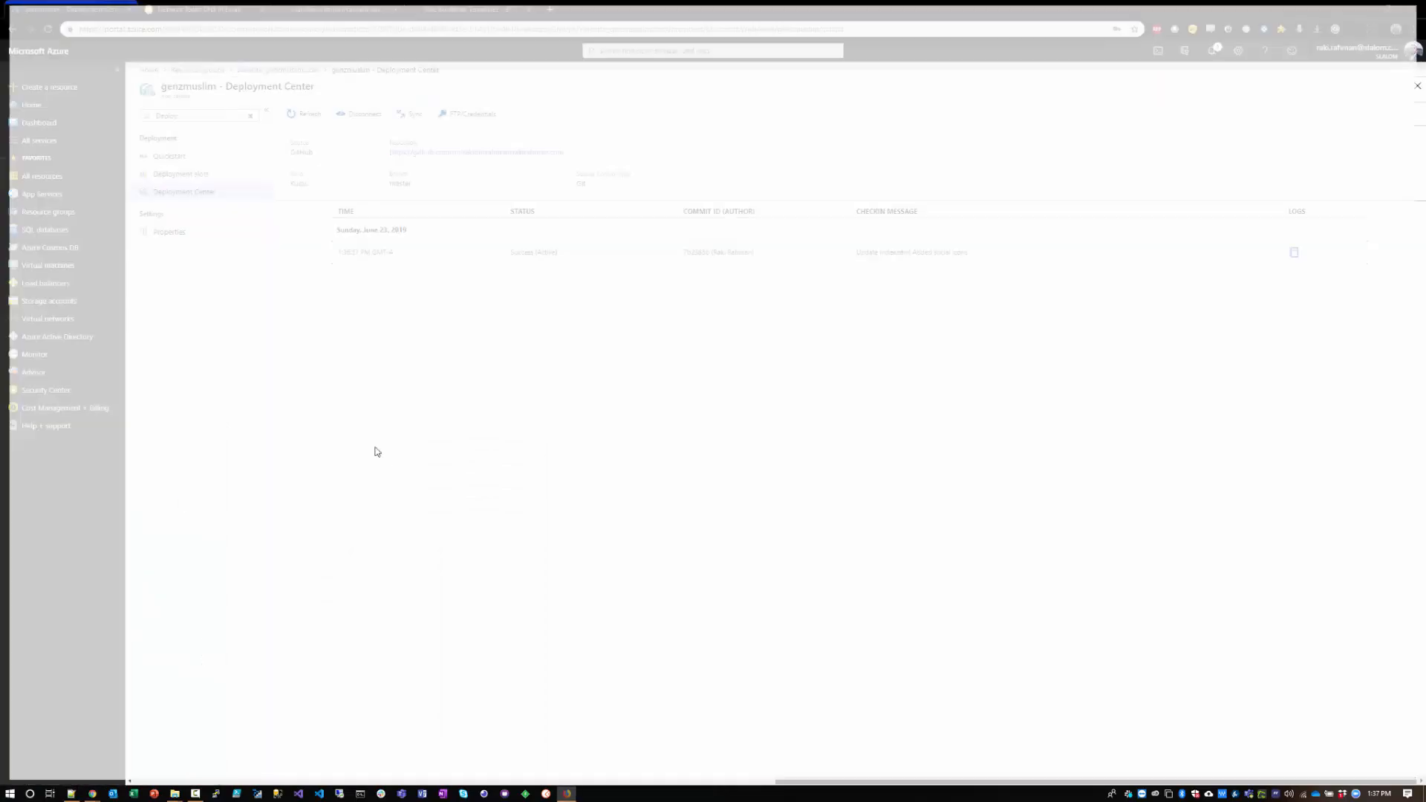
{"action": "type", "text": "genzmuslim.com/"}
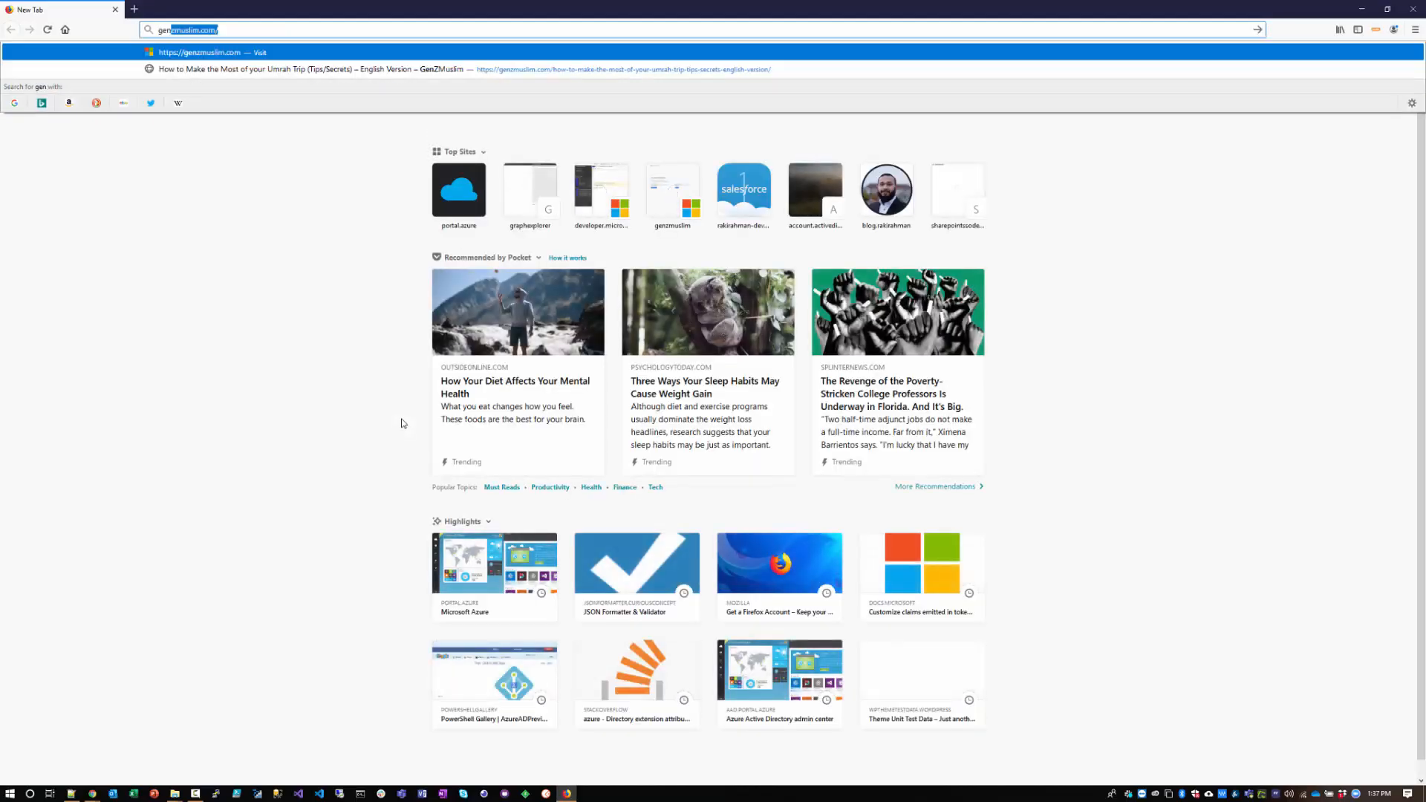
{"action": "key", "text": "Return"}
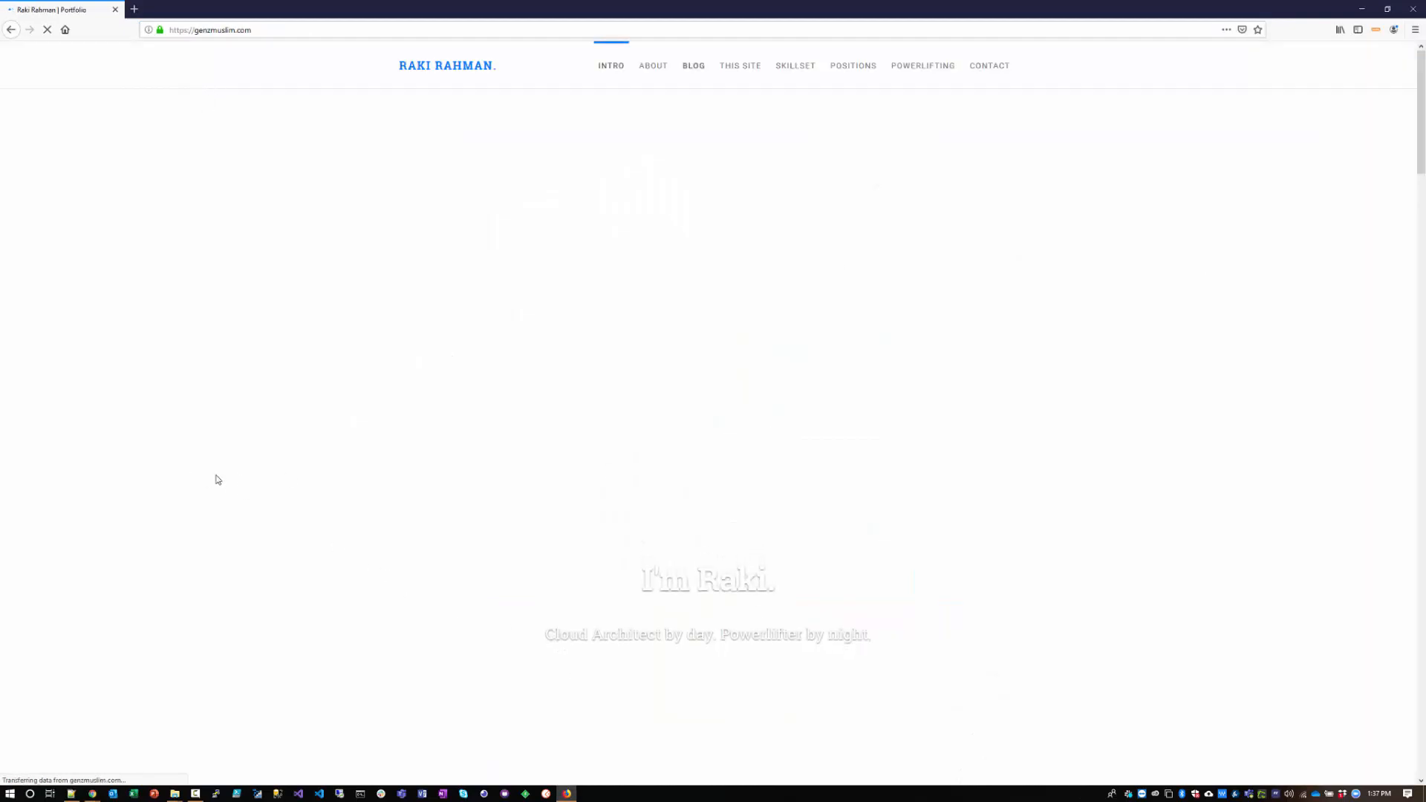
Step: Examine the sections of the deployed genzmuslim.com page and view the site's connection security information
{"action": "scroll", "coordinate": [280, 527], "scroll_direction": "down", "scroll_amount": 8}
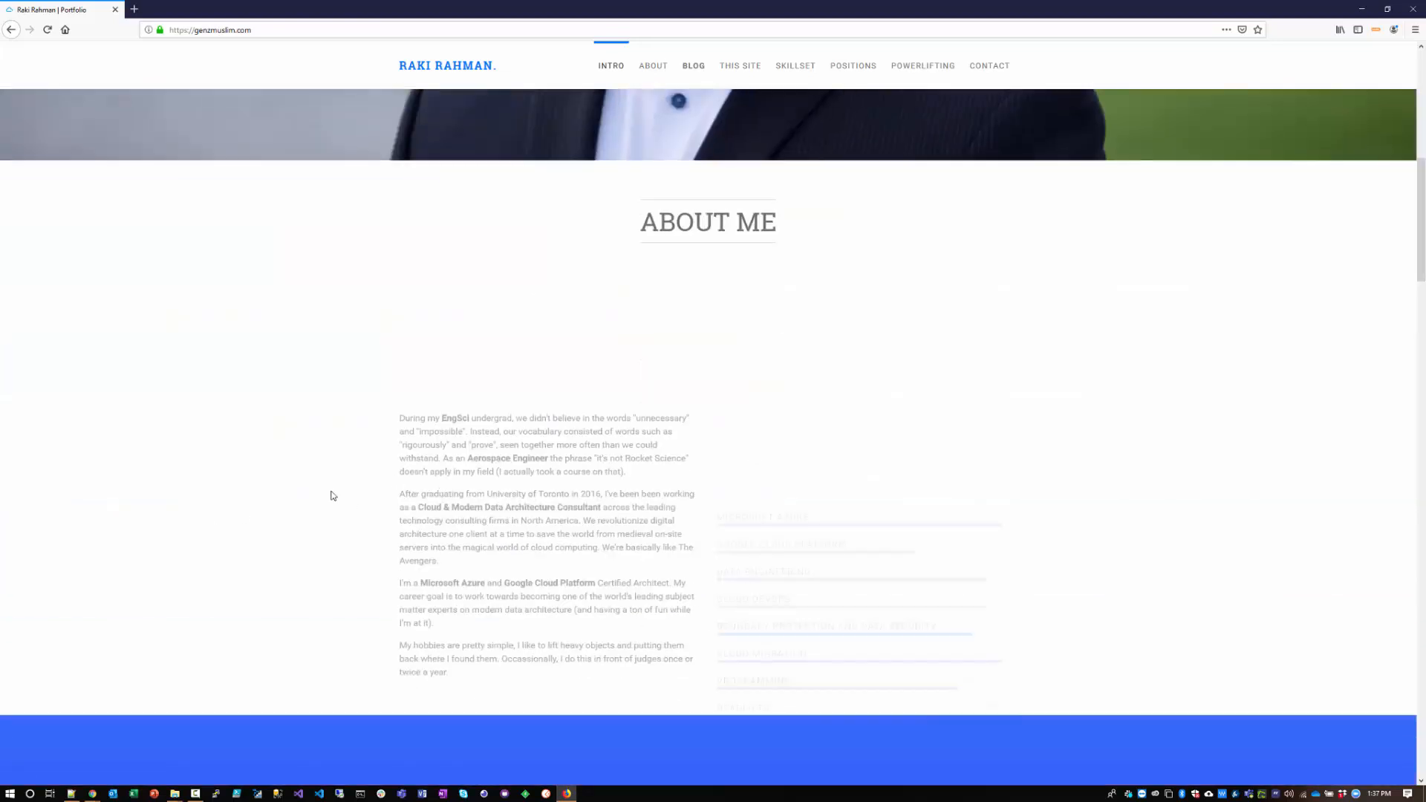
{"action": "scroll", "coordinate": [333, 495], "scroll_direction": "down", "scroll_amount": 10}
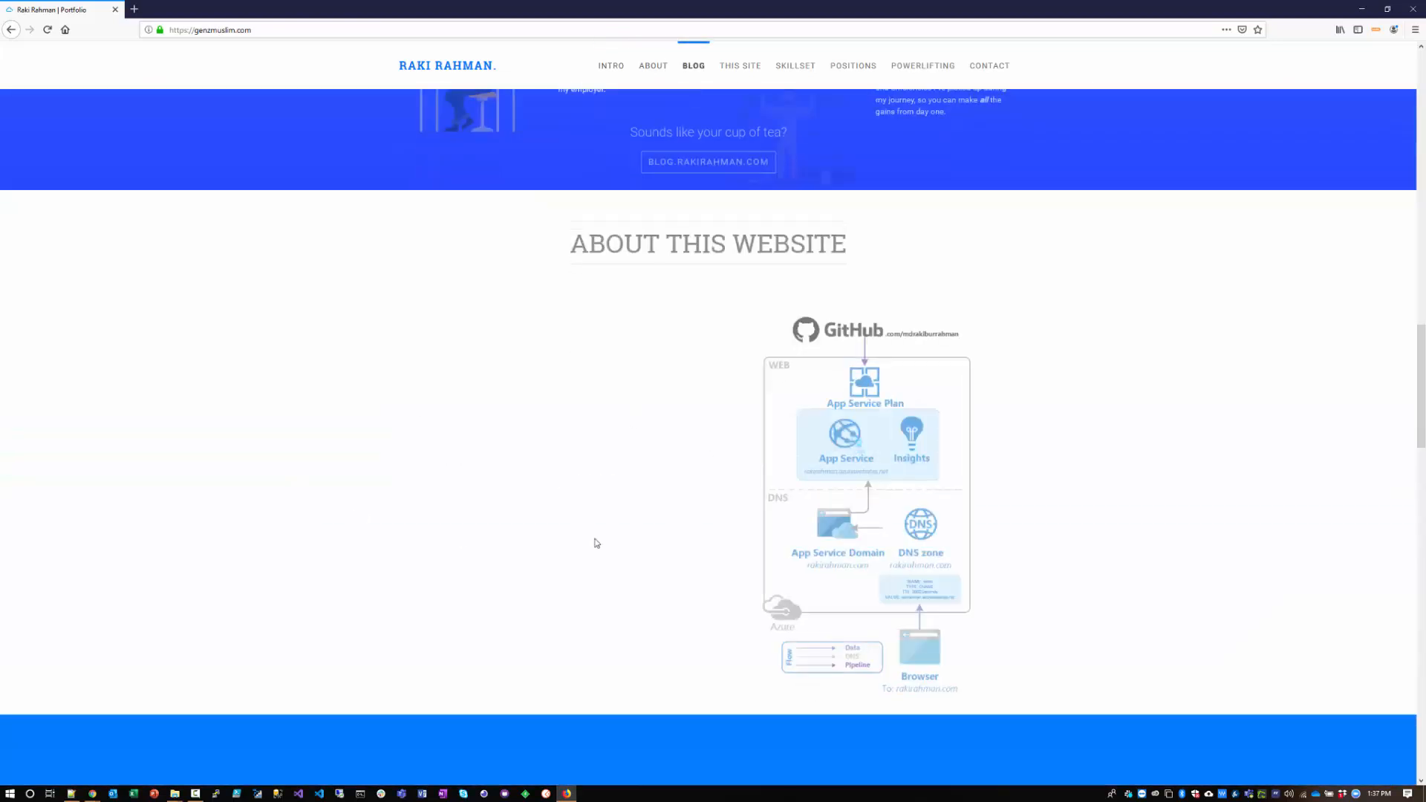
{"action": "scroll", "coordinate": [312, 505], "scroll_direction": "down", "scroll_amount": 10}
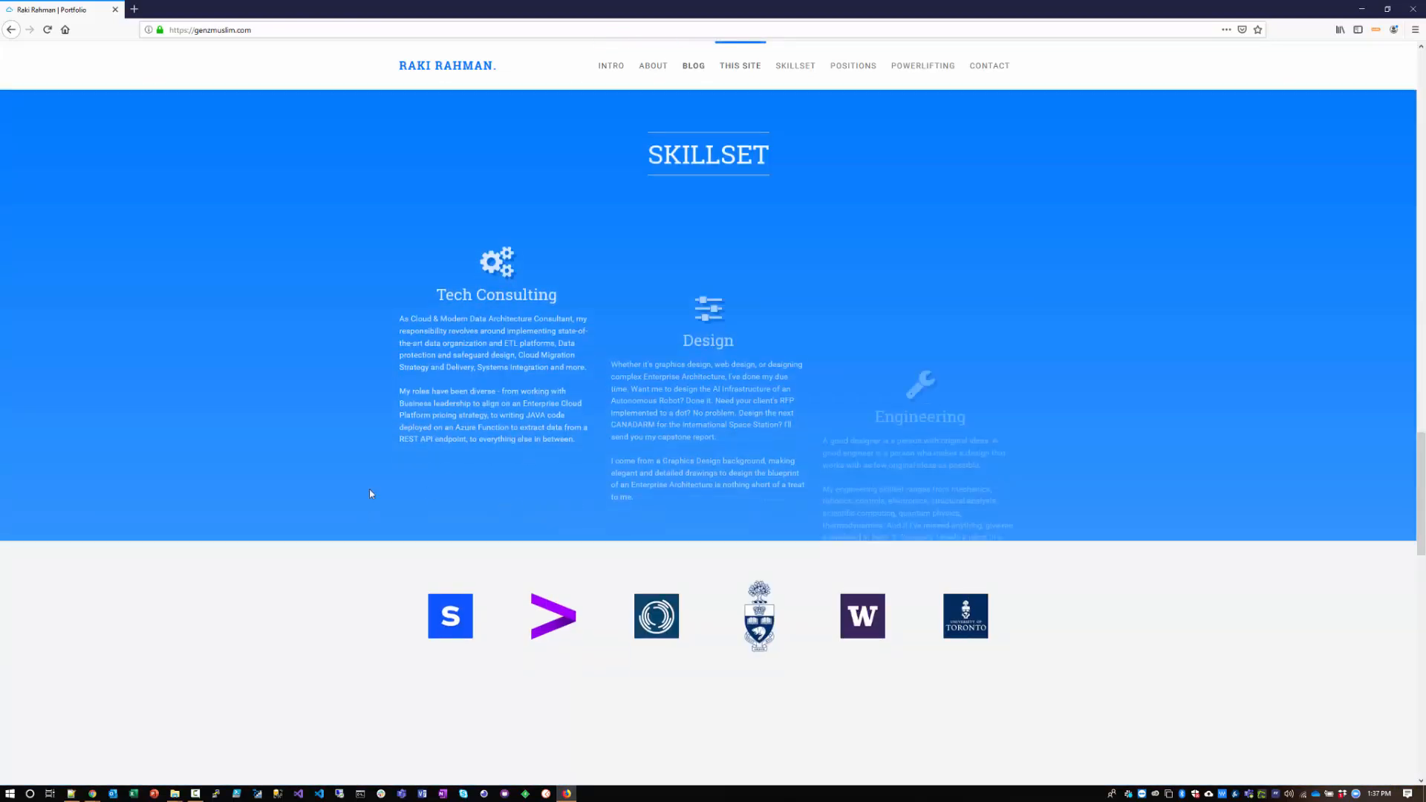
{"action": "scroll", "coordinate": [340, 528], "scroll_direction": "down", "scroll_amount": 5}
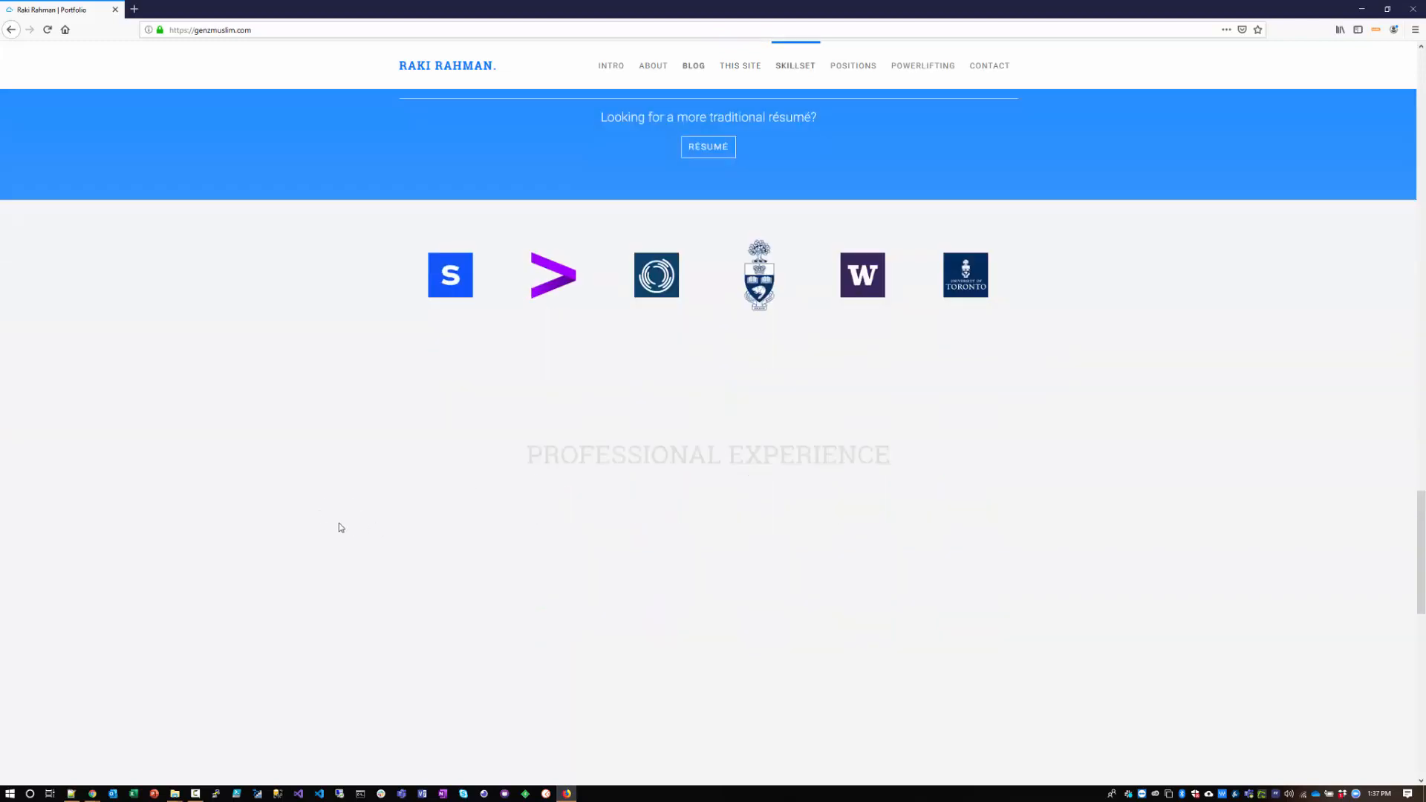
{"action": "scroll", "coordinate": [340, 528], "scroll_direction": "down", "scroll_amount": 3}
{"action": "scroll", "coordinate": [171, 128], "scroll_direction": "up", "scroll_amount": 3}
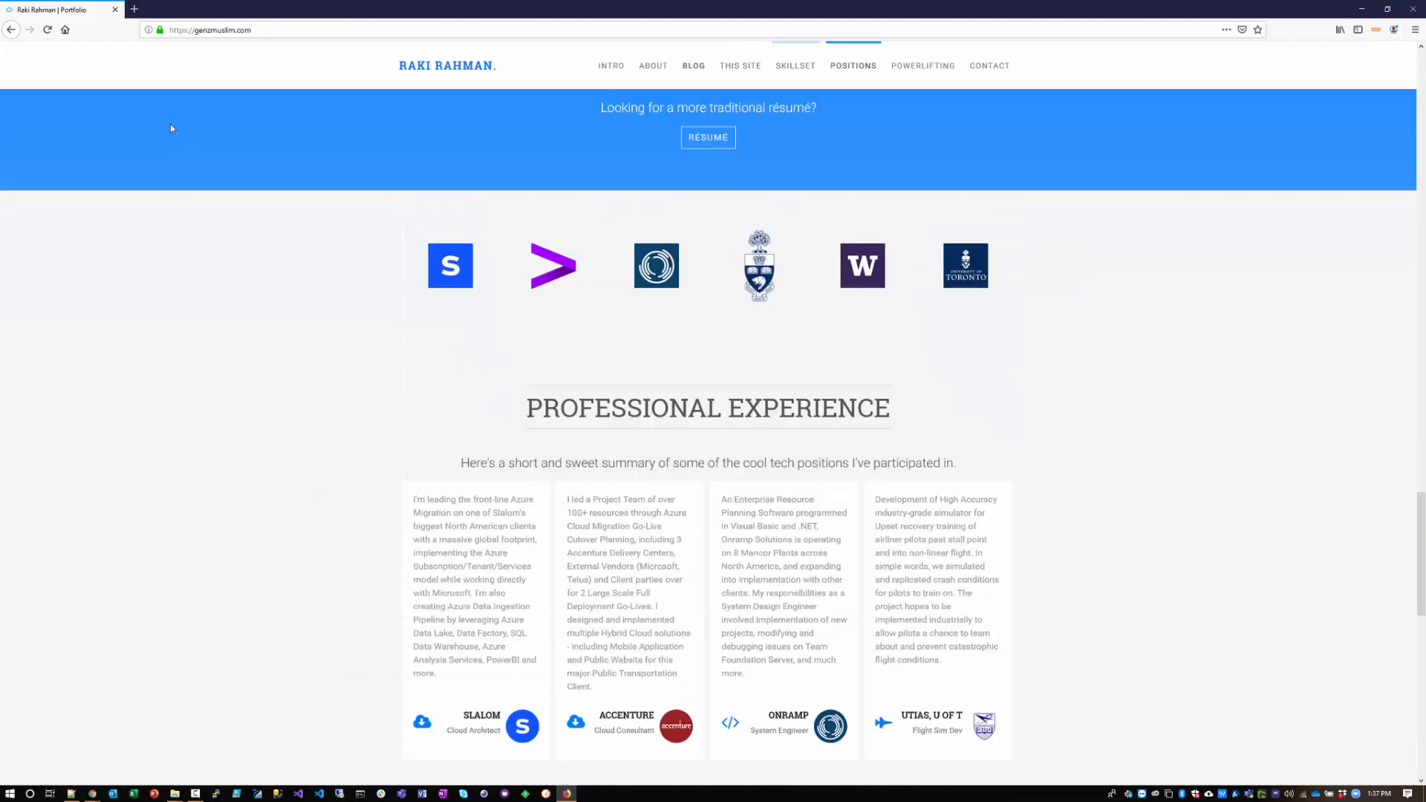
{"action": "left_click", "coordinate": [158, 30]}
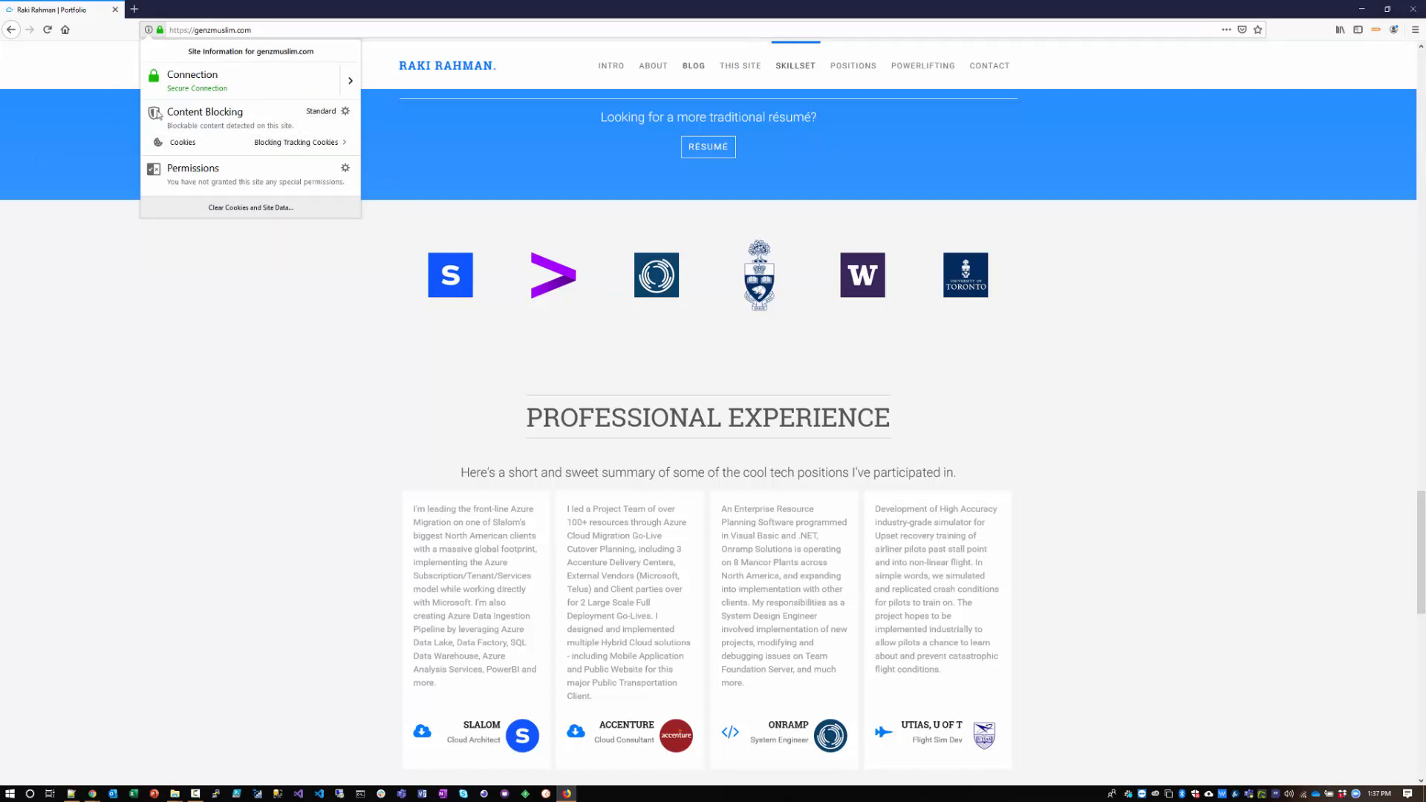
{"action": "left_click", "coordinate": [238, 391]}
{"action": "scroll", "coordinate": [222, 387], "scroll_direction": "up", "scroll_amount": 5}
{"action": "scroll", "coordinate": [219, 386], "scroll_direction": "up", "scroll_amount": 5}
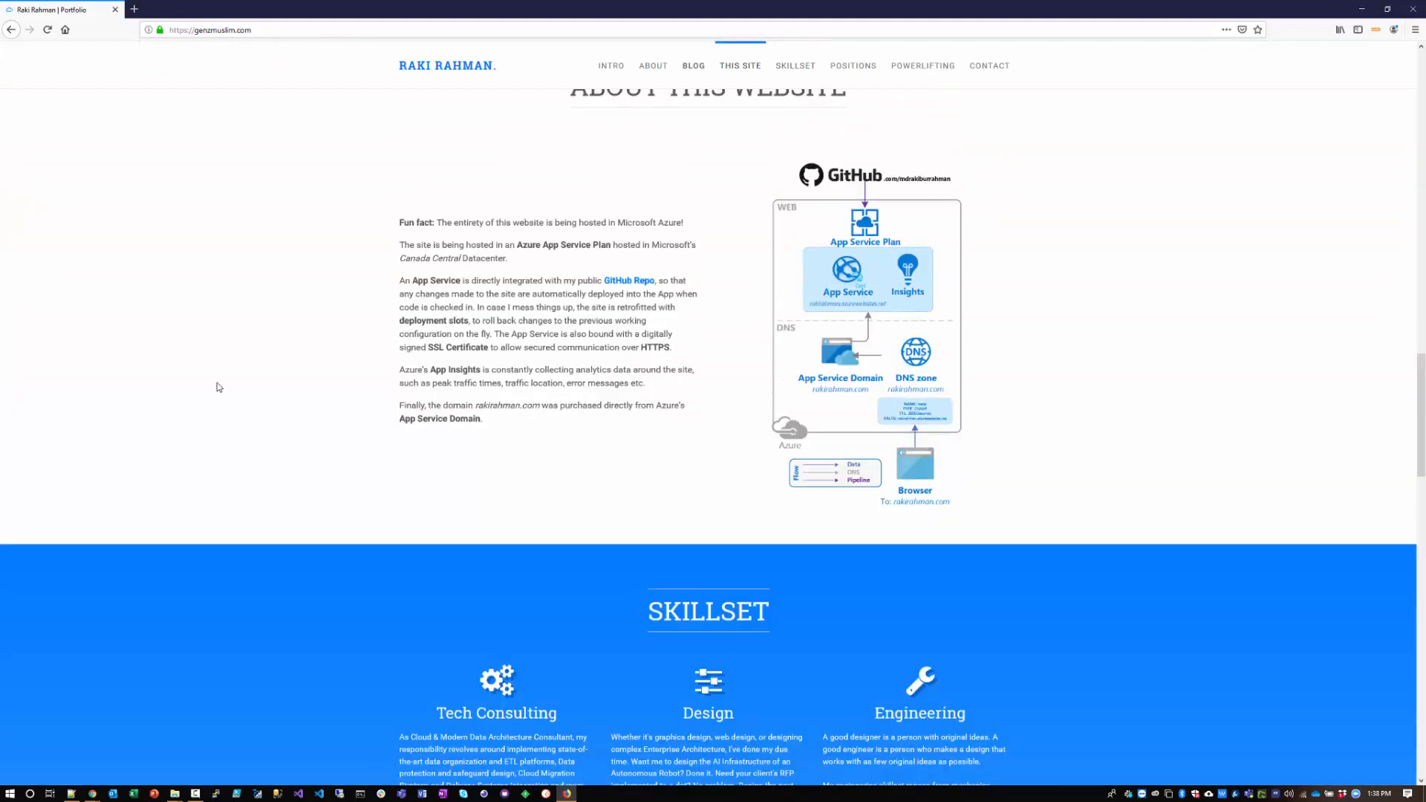